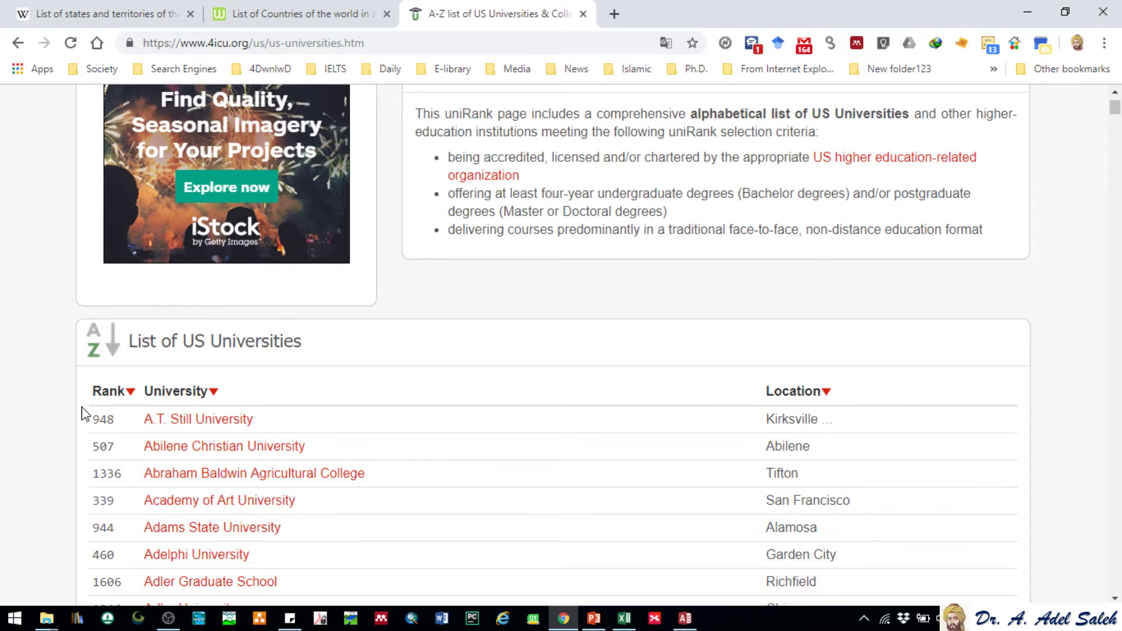
Copy all rows of the List of US Universities, from A.T. Still University through Youngstown State University
drag(93, 415, 857, 505)
scroll(857, 506, down, 20)
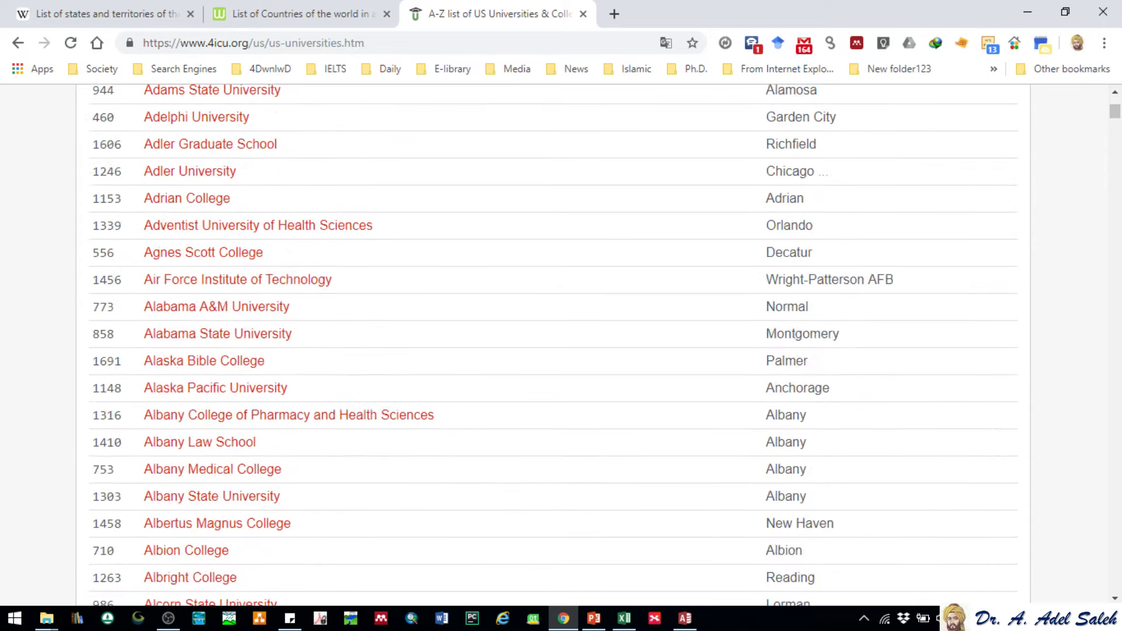
scroll(553, 344, down, 20)
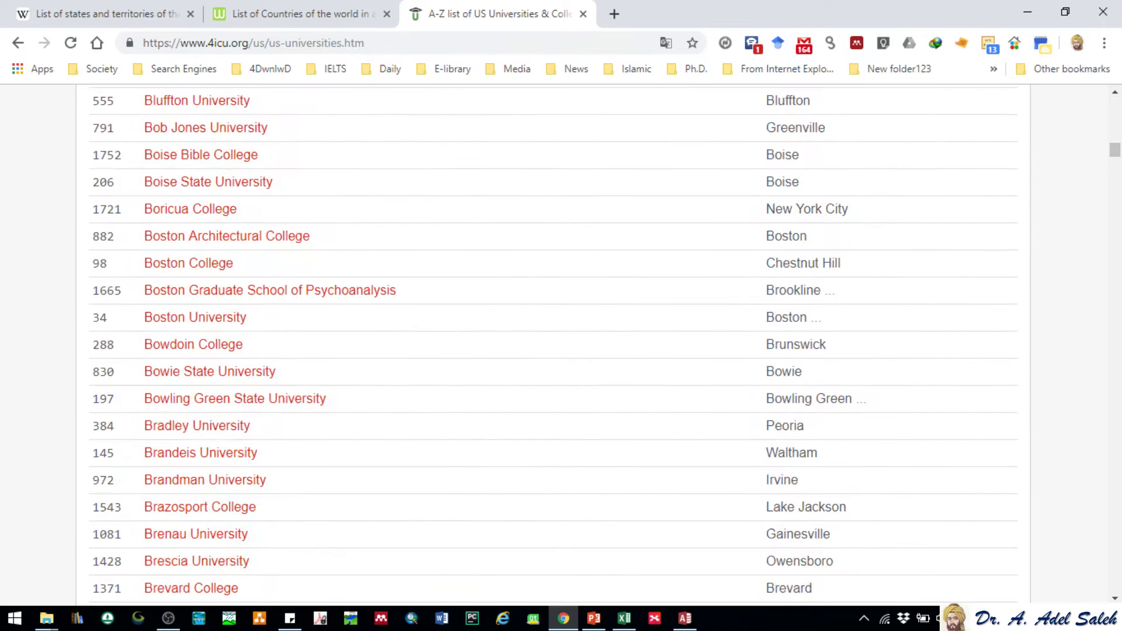
scroll(553, 345, down, 20)
key(ctrl+a)
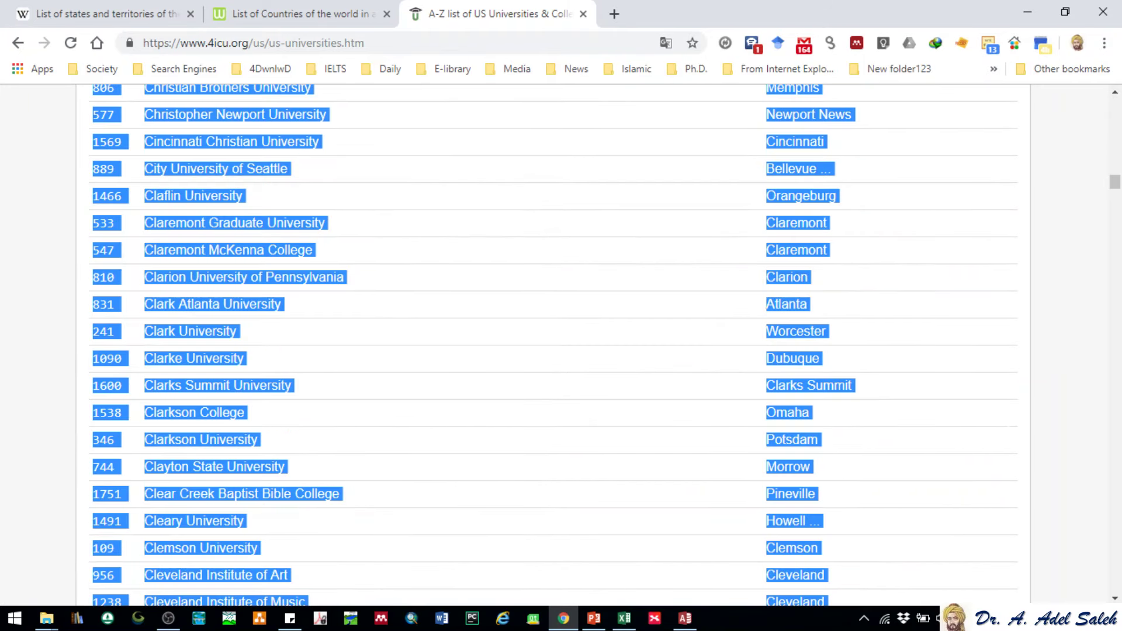
scroll(552, 345, down, 20)
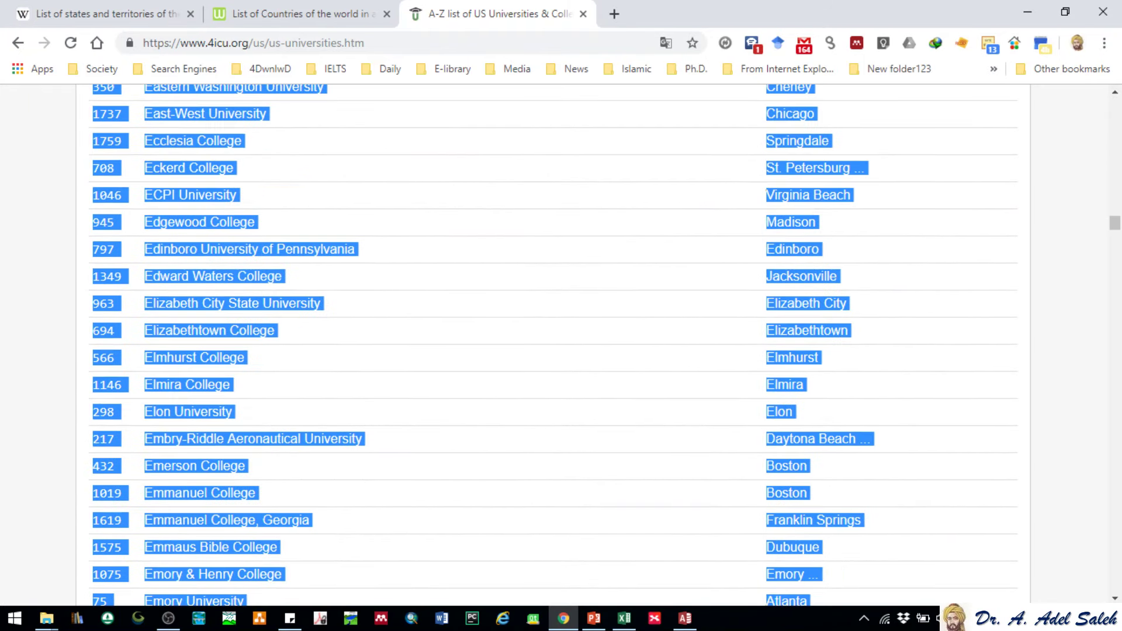
scroll(552, 345, down, 20)
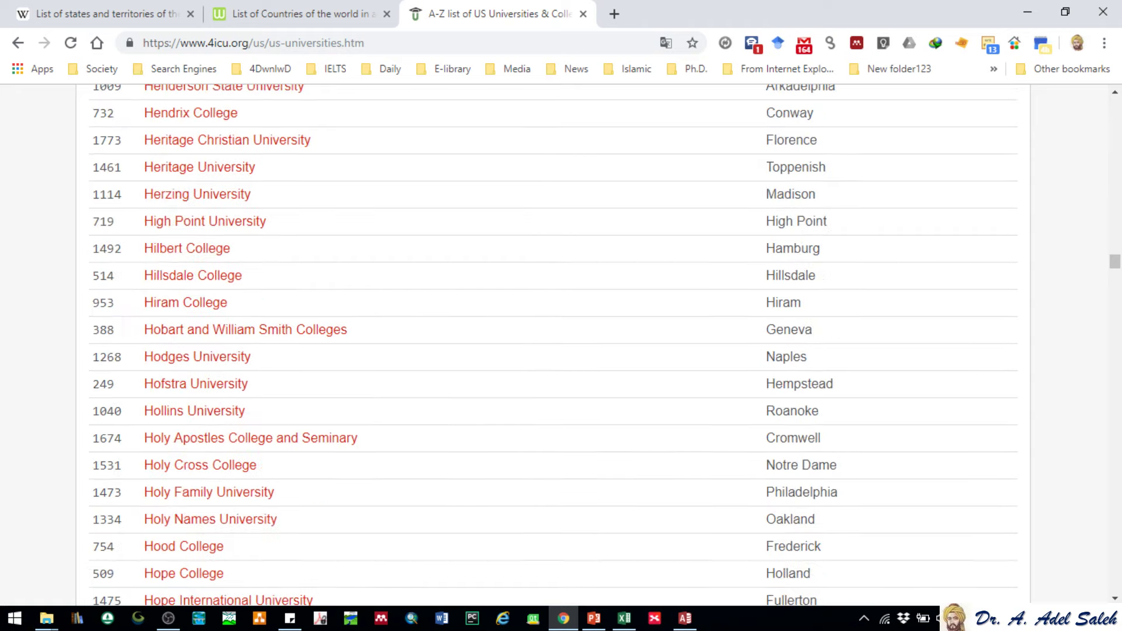
scroll(1116, 295, down, 2)
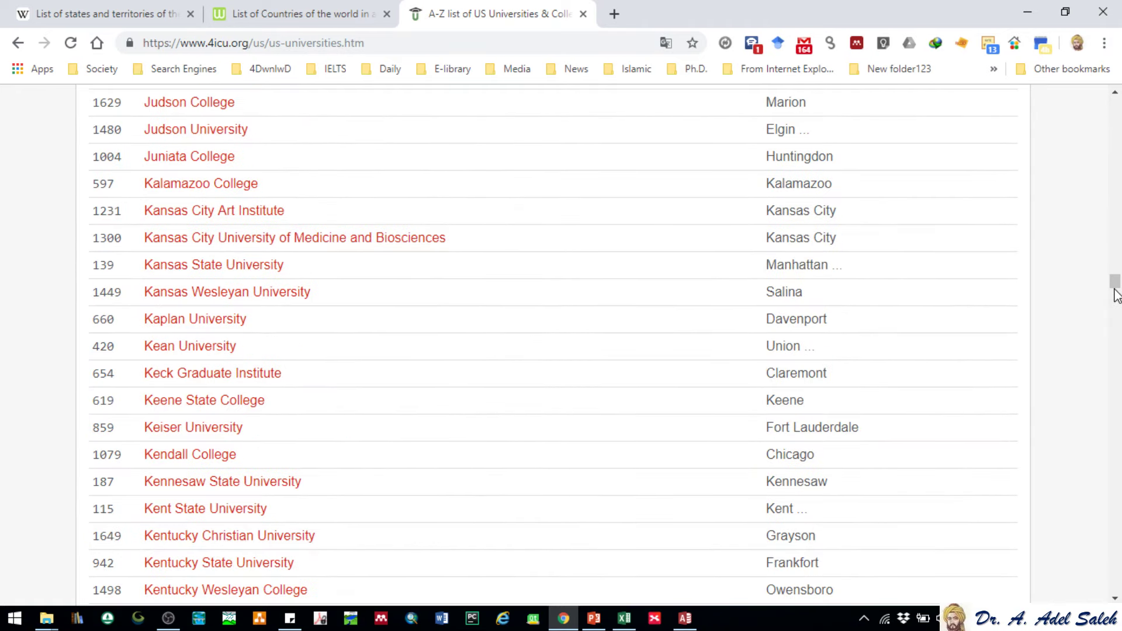
drag(1114, 283, 1114, 505)
scroll(1058, 569, down, 10)
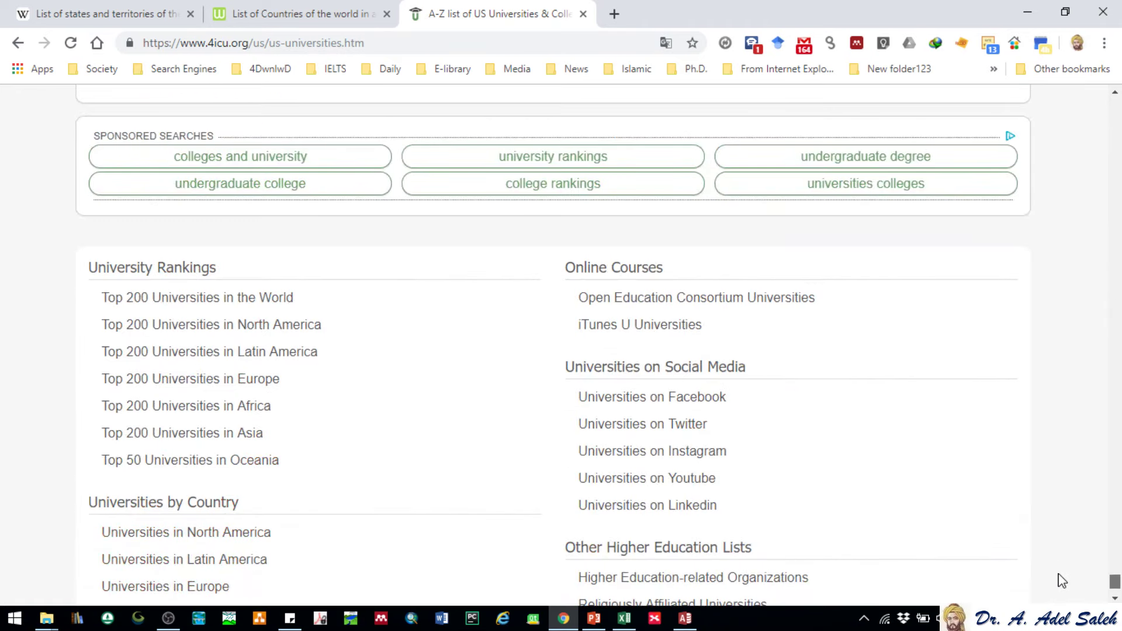
scroll(915, 533, up, 5)
scroll(915, 533, down, 6)
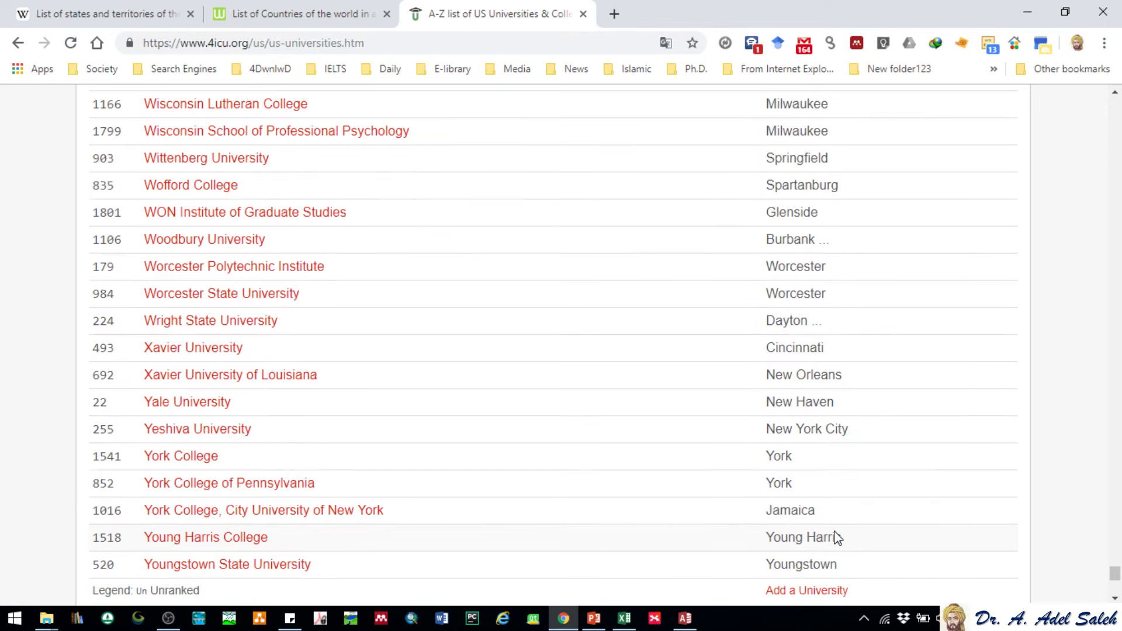
scroll(836, 536, down, 4)
scroll(835, 380, up, 1)
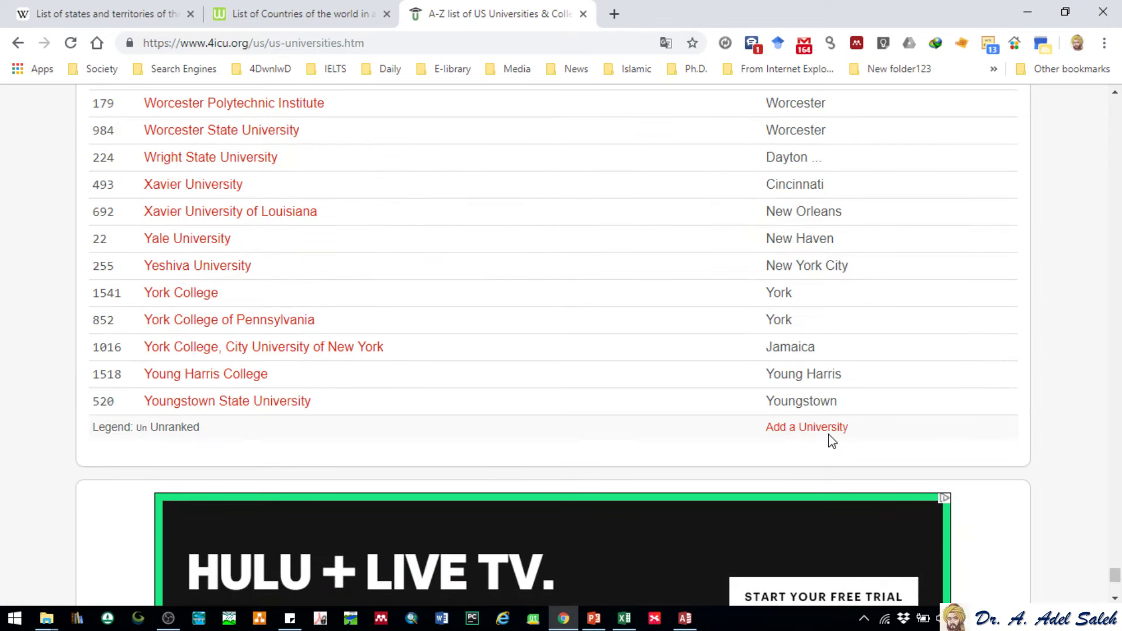
shift+click(837, 401)
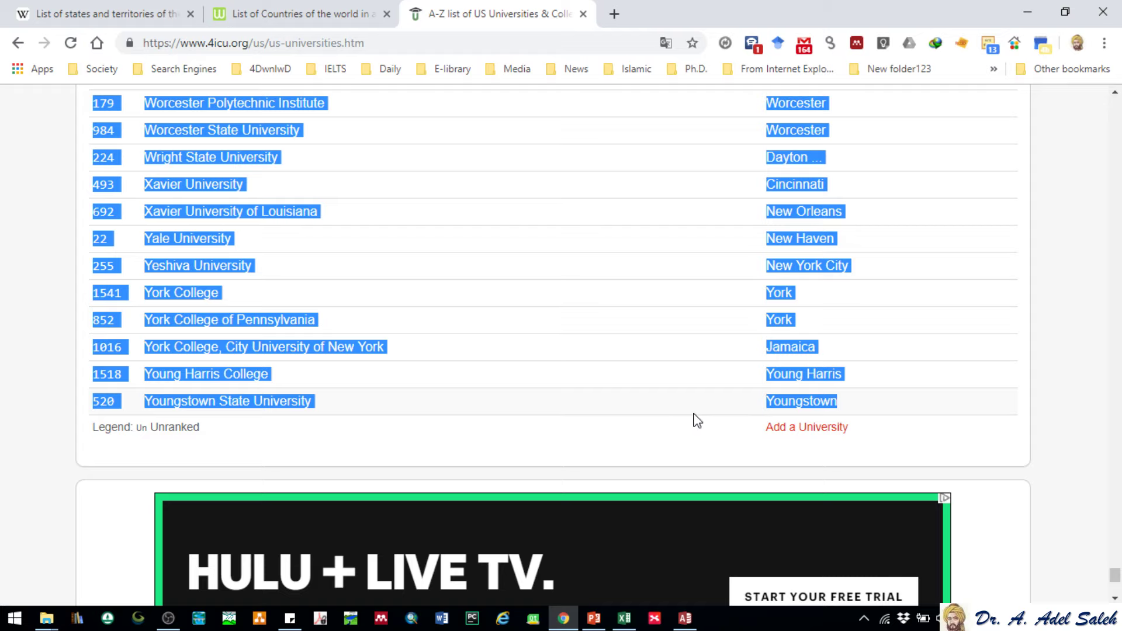
right_click(198, 185)
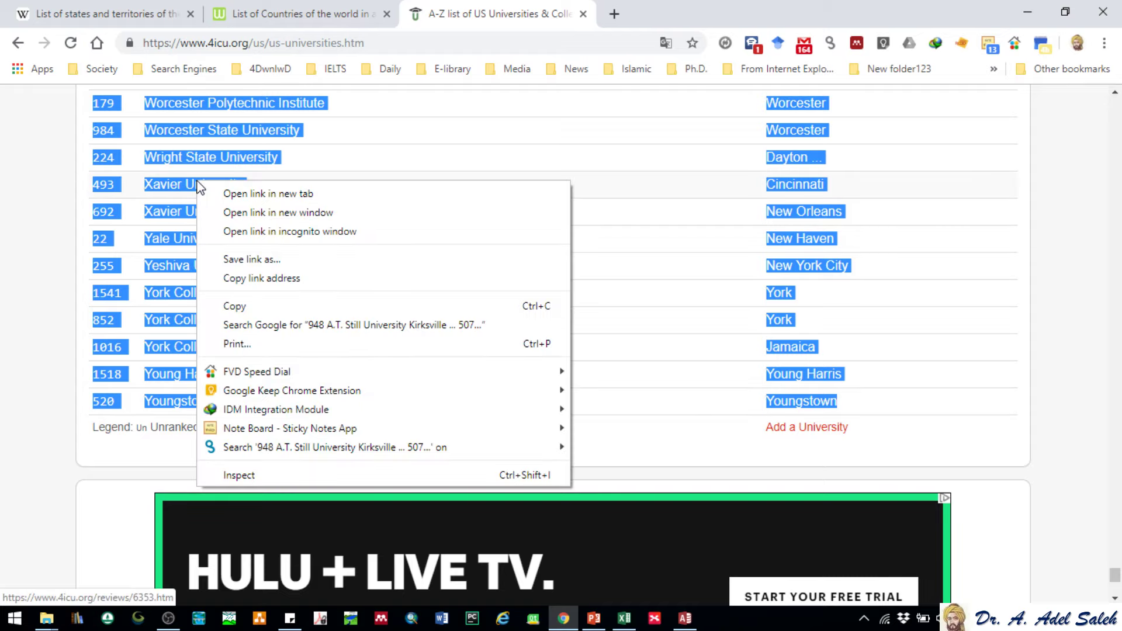
click(240, 306)
Switch to the DataSources.xlsx workbook in Excel and paste the copied list as plain text at cell A1 of Sheet5
click(624, 618)
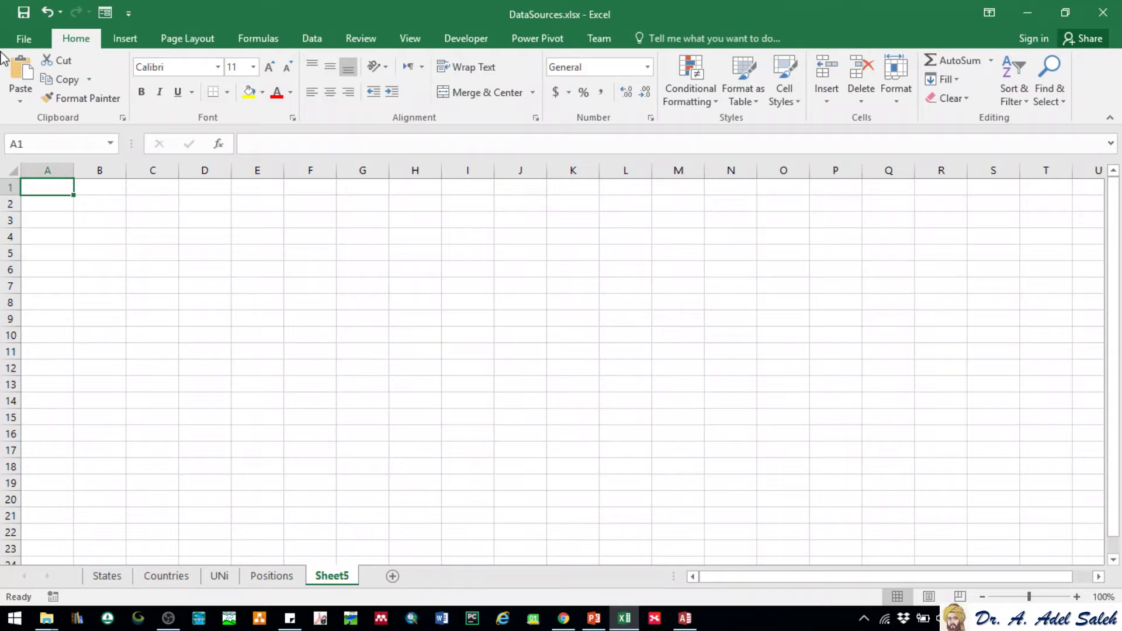
click(21, 96)
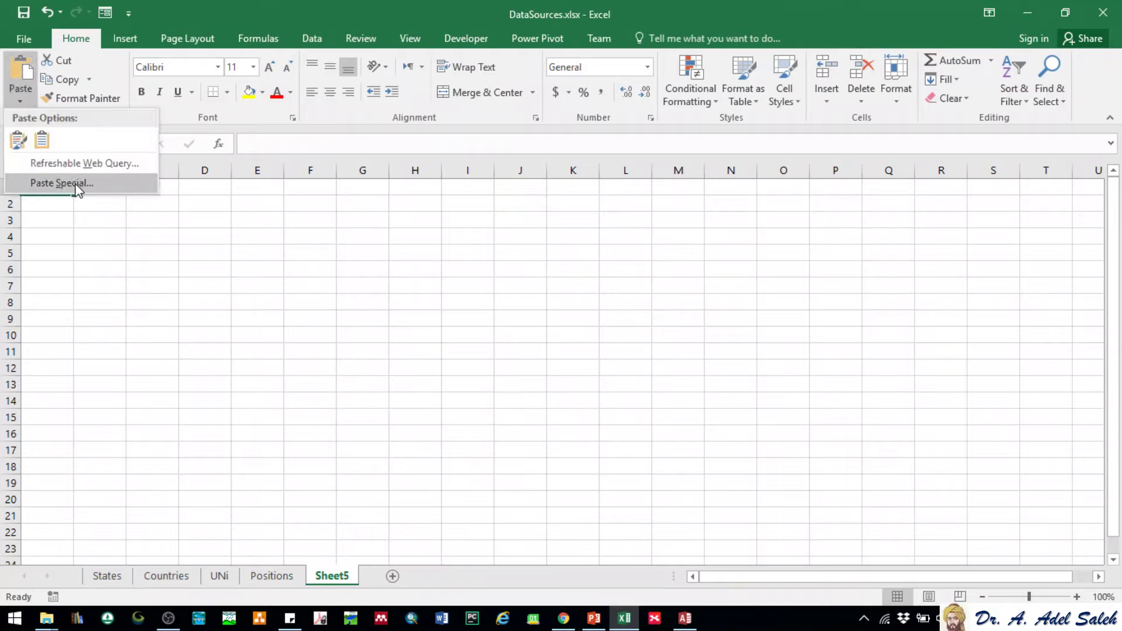
click(76, 186)
click(526, 106)
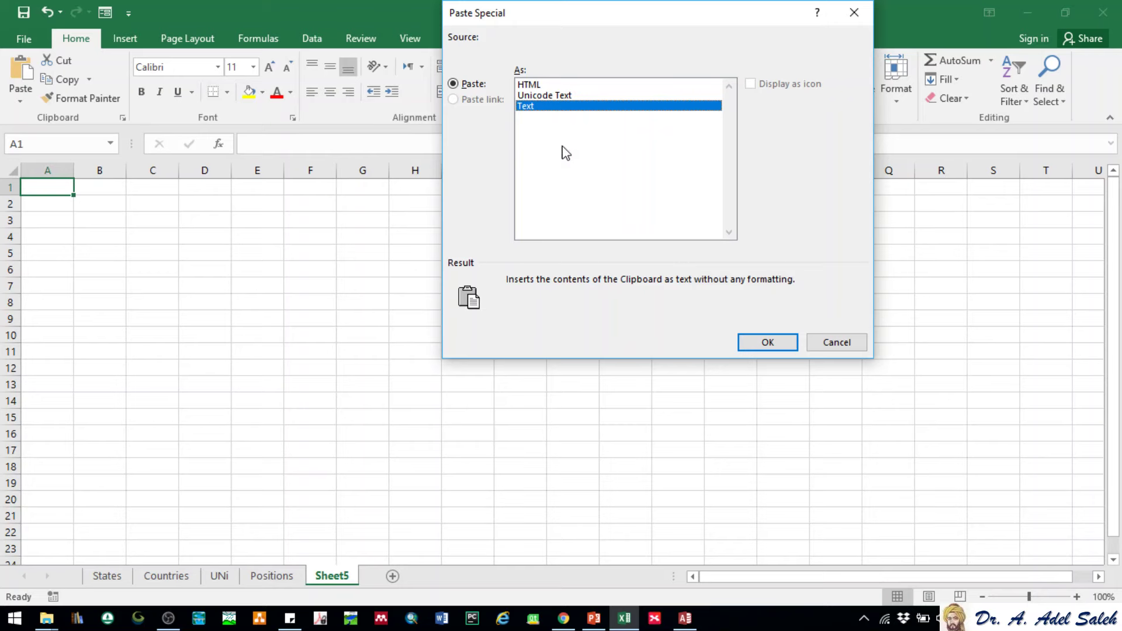
click(766, 343)
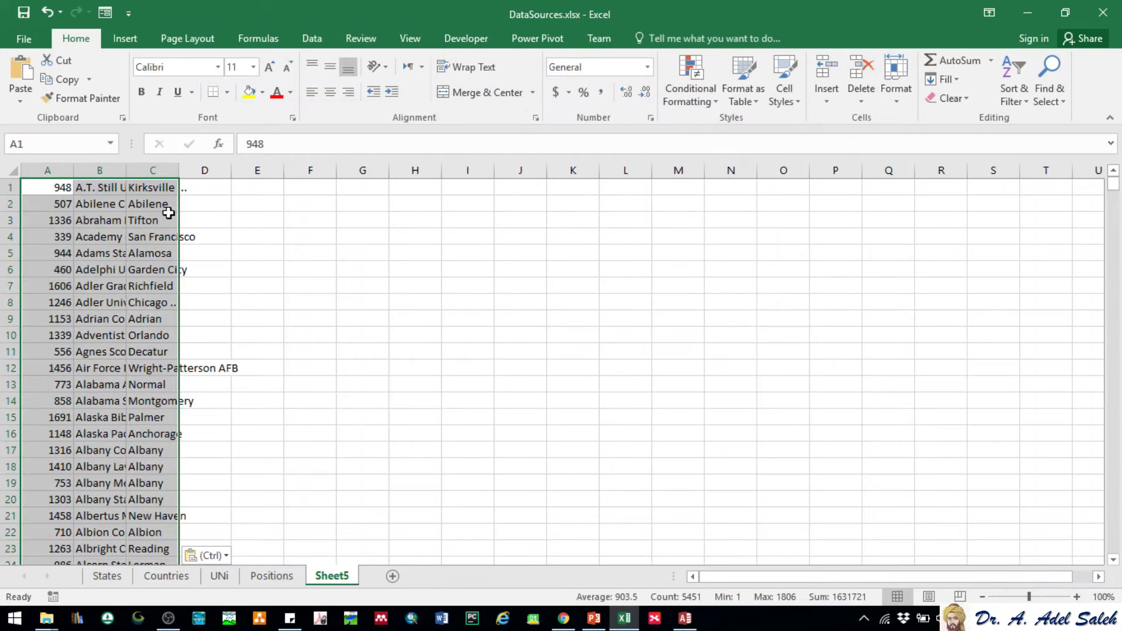
Widen columns A through D of Sheet5 together so the university names and locations have more room
click(333, 315)
drag(57, 171, 202, 169)
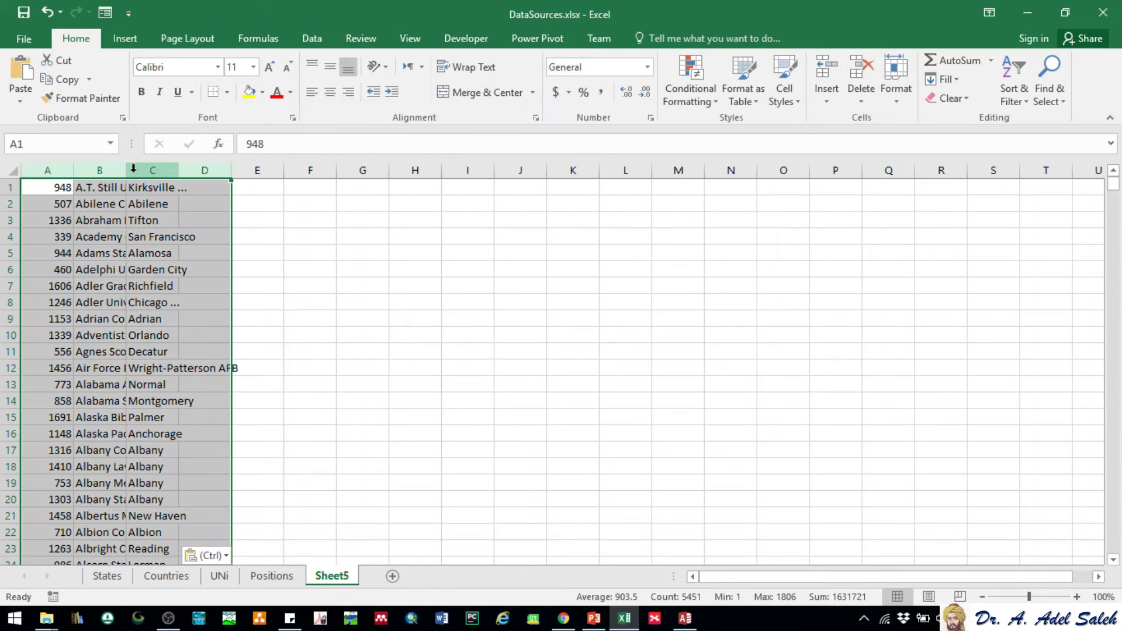
drag(126, 170, 231, 557)
click(634, 260)
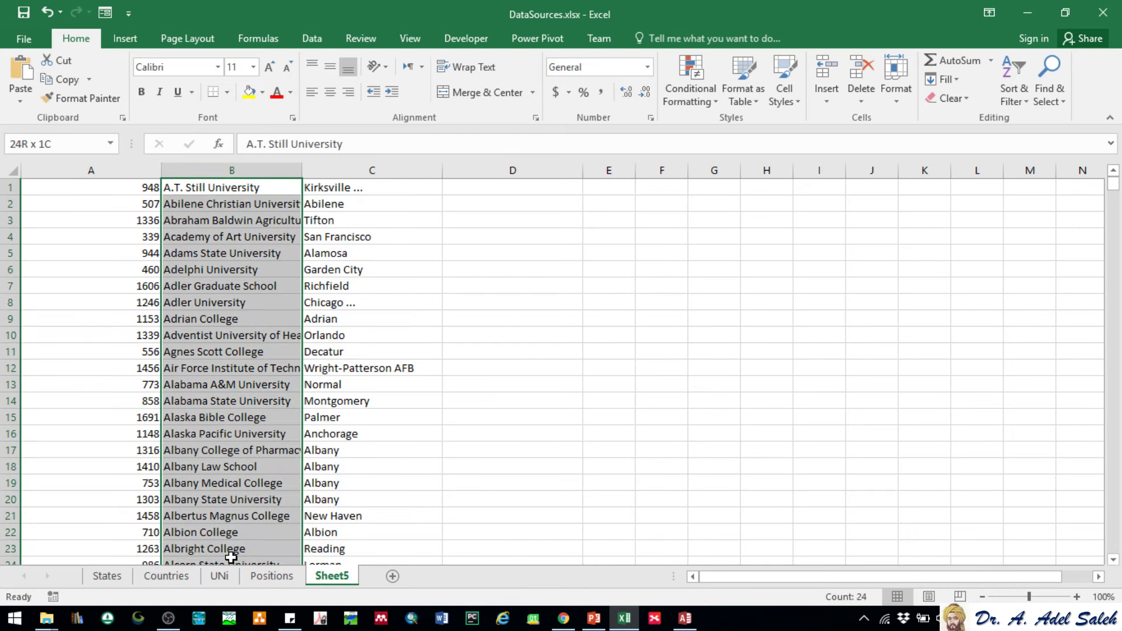
Select all university names in column B, from cell B1 down to the last filled row
click(244, 267)
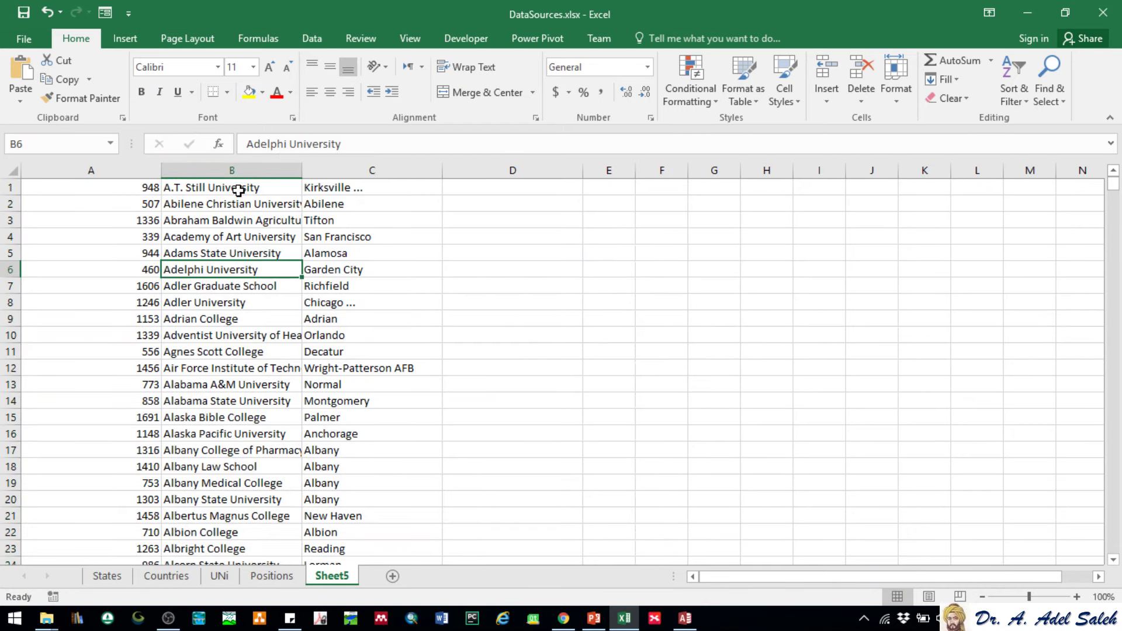
click(238, 188)
key(ctrl+shift+Down)
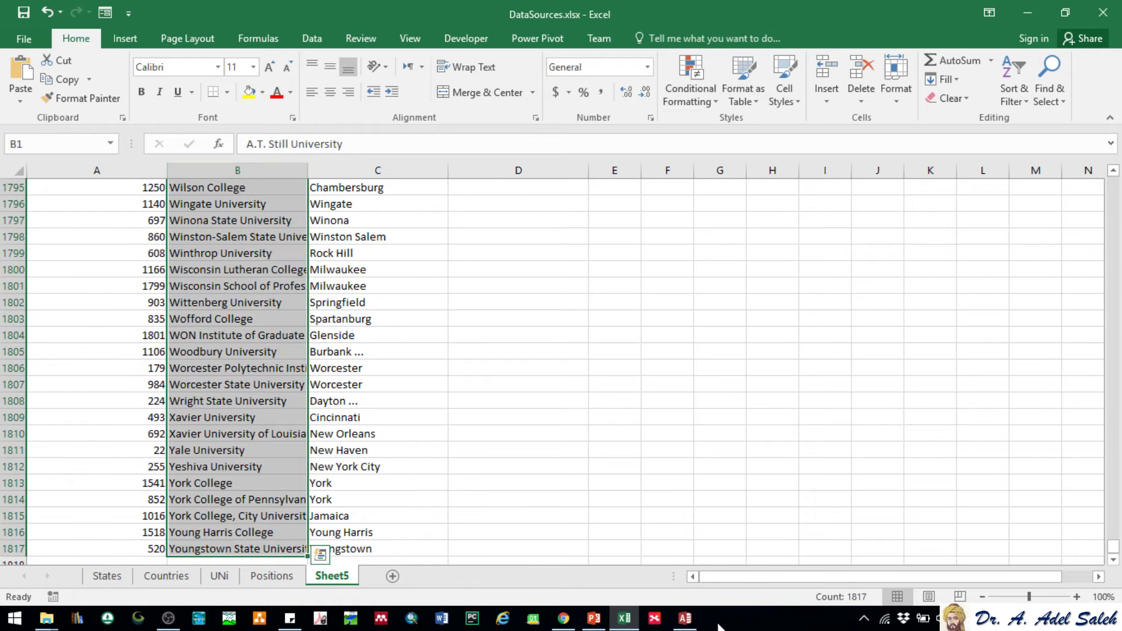
Switch to the Database13 database in Access and create a new table in datasheet view
click(687, 621)
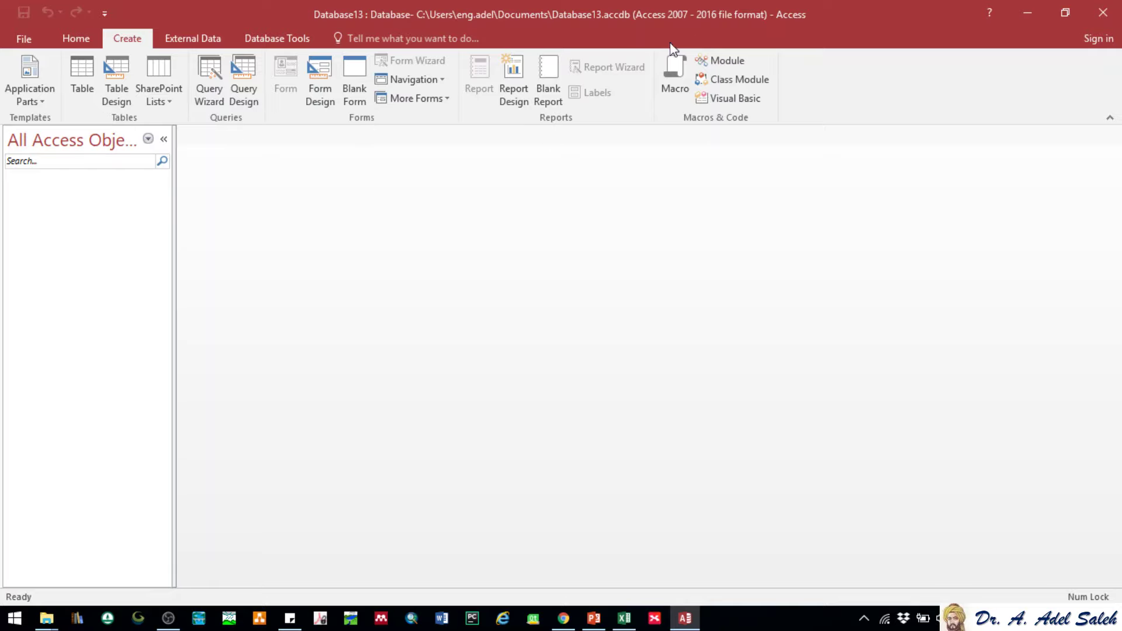
click(735, 60)
click(71, 72)
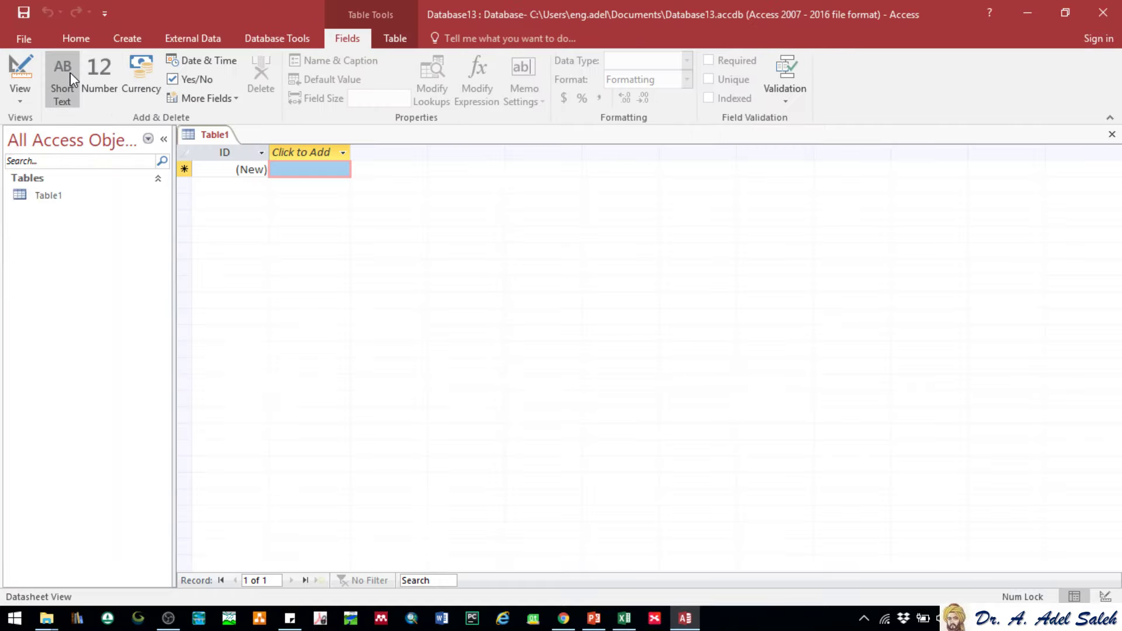
right_click(214, 136)
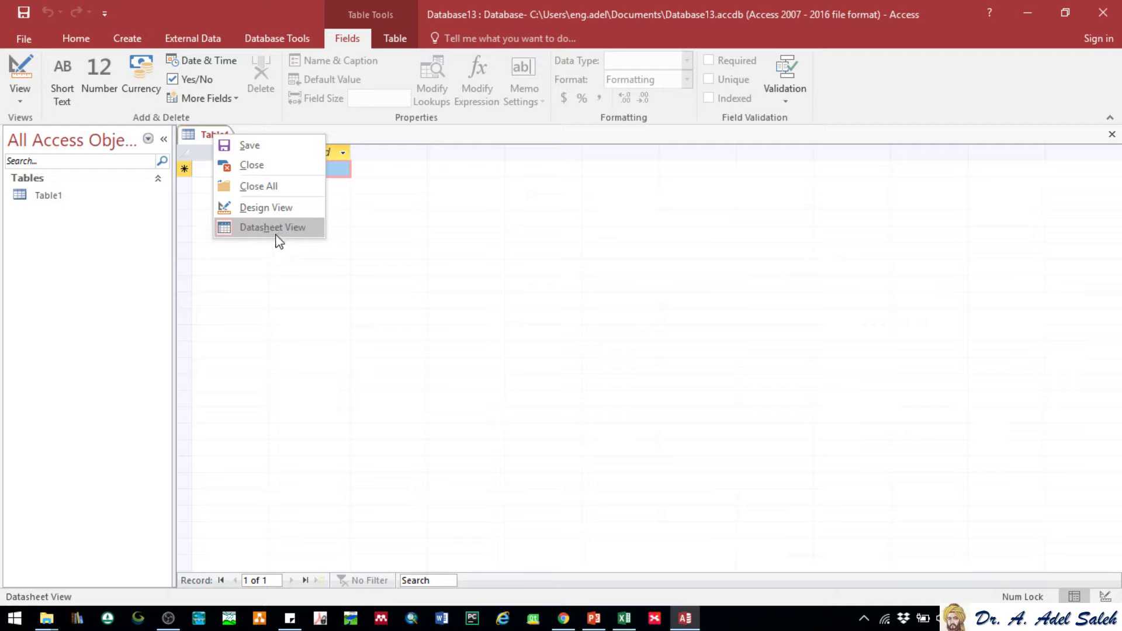
click(398, 178)
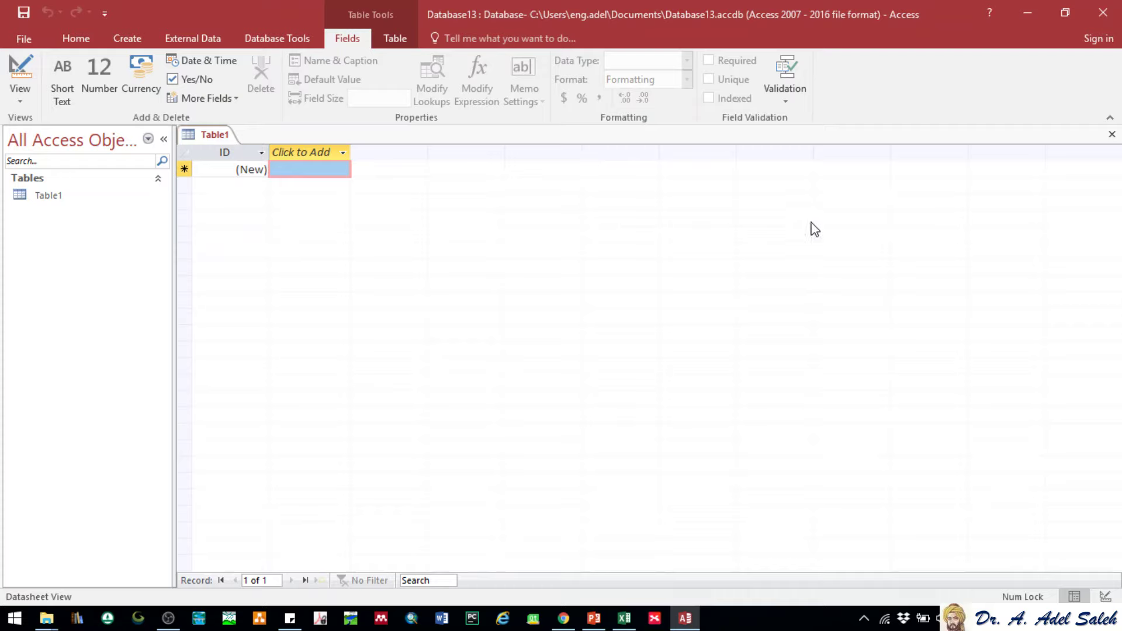
Rename the new table's ID field to UniversityID
click(232, 152)
double_click(211, 152)
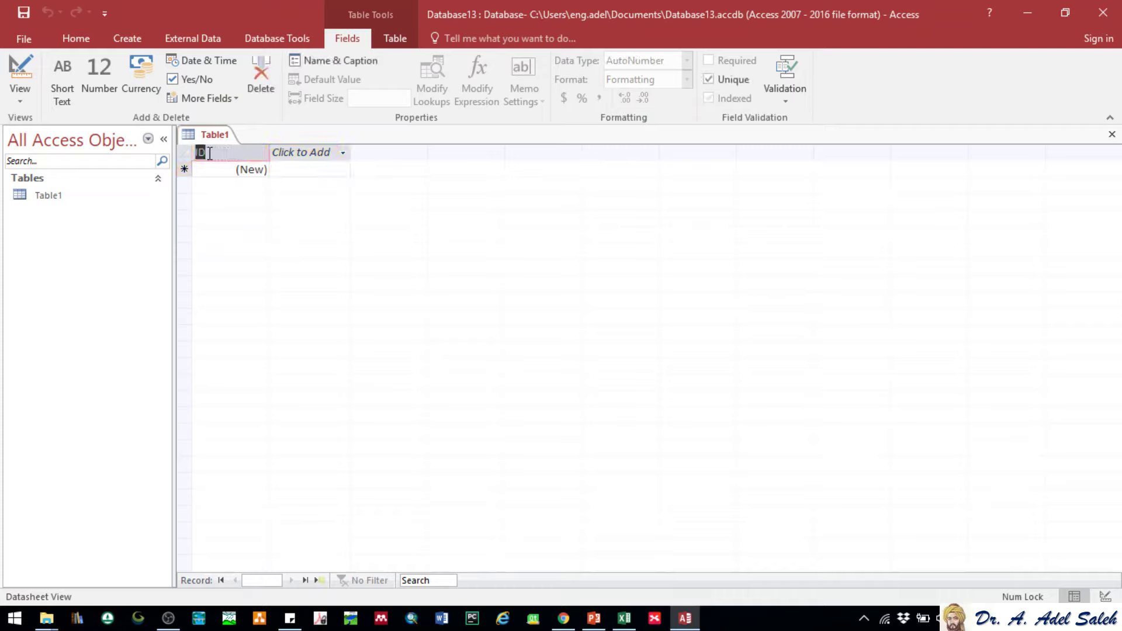
click(211, 152)
text(University)
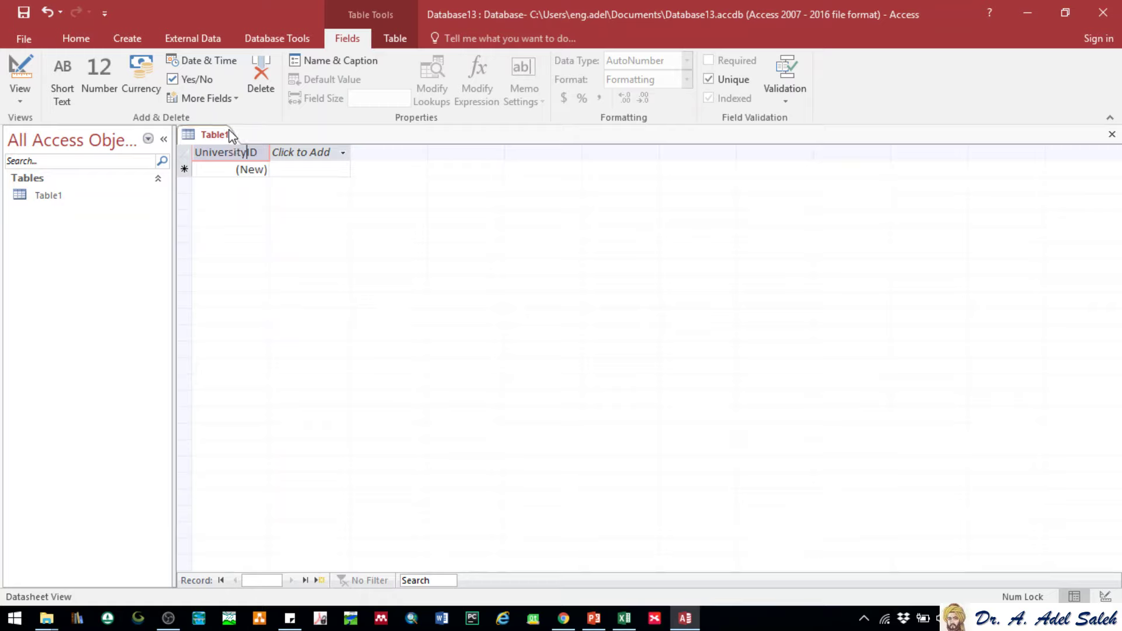
key(Return)
Add a Short Text field named UNiversityName after the UniversityID field
click(302, 155)
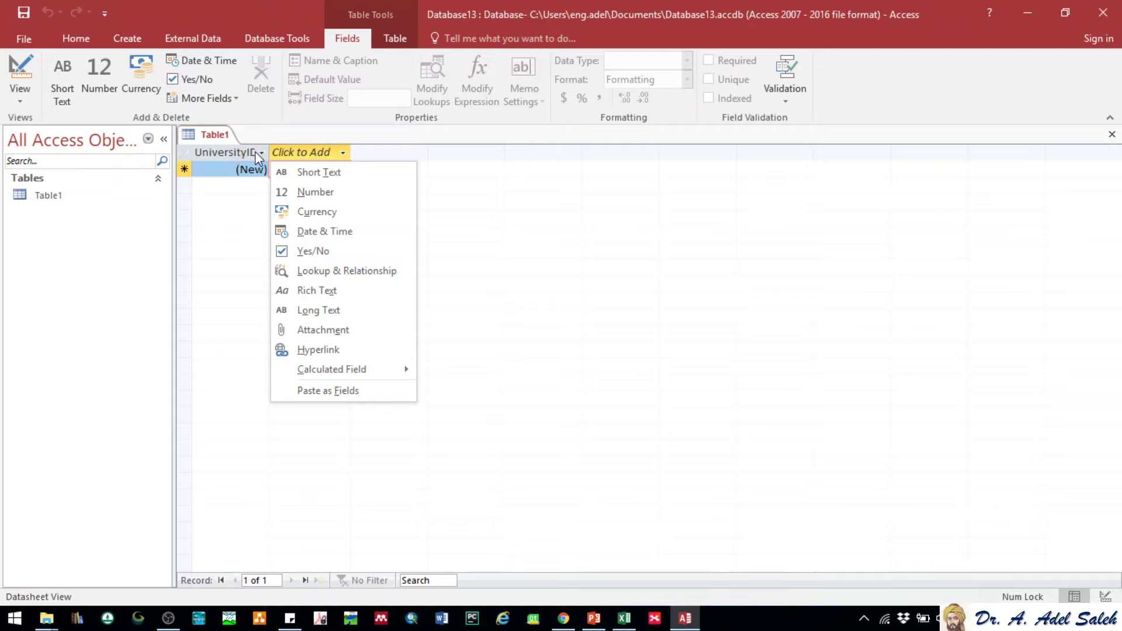
click(317, 173)
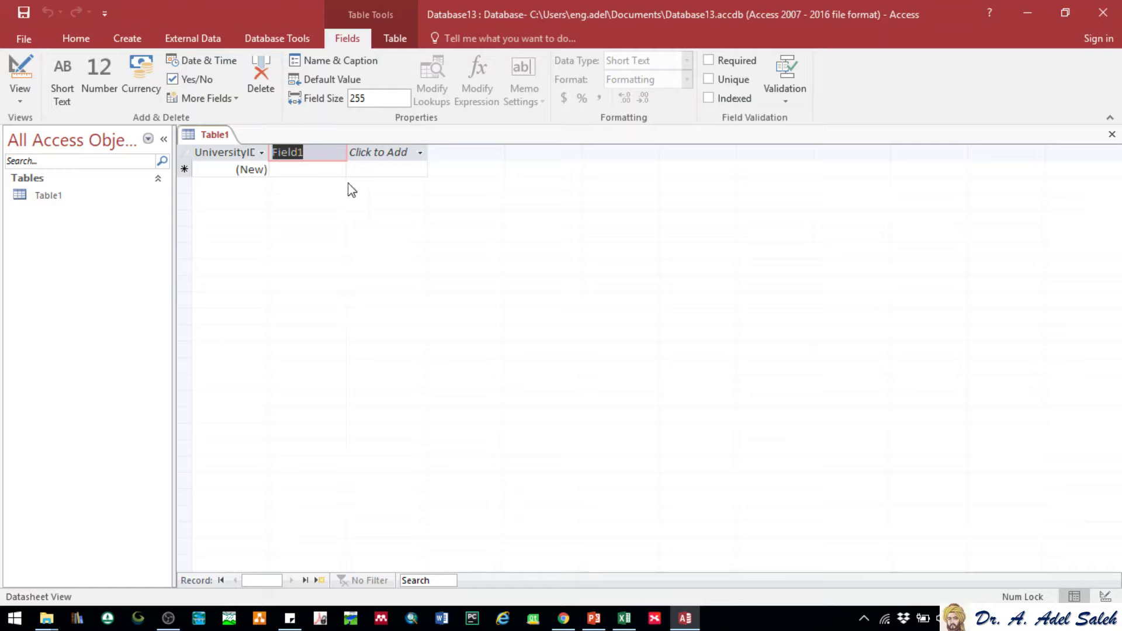
text(UNiversi)
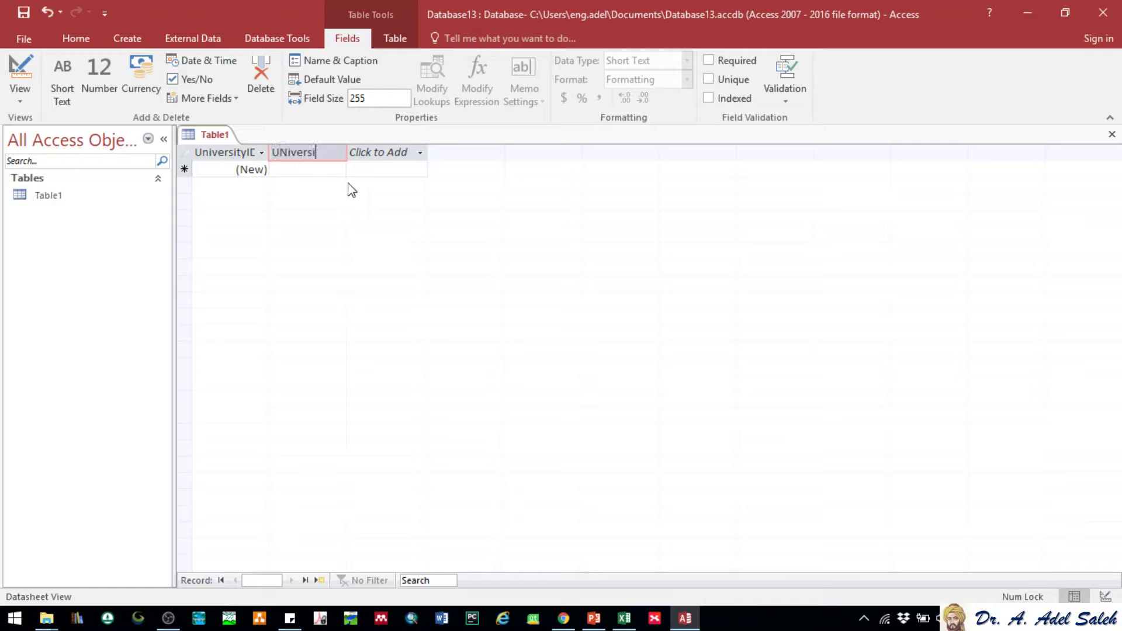
text(tyName)
click(305, 170)
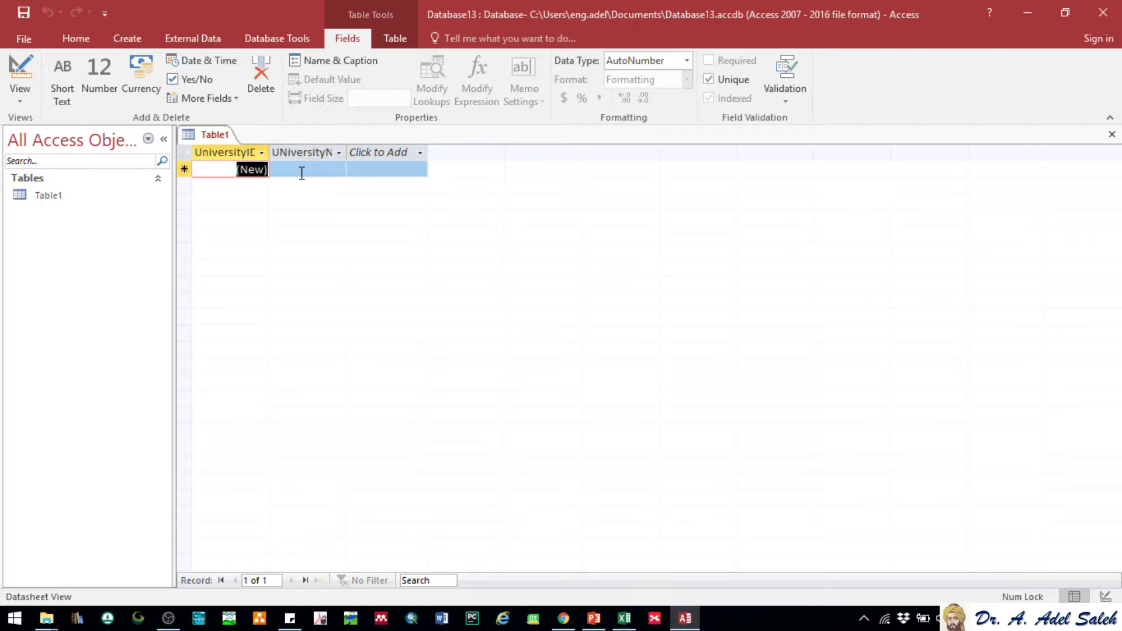
Widen the UniversityID and UNiversityName columns so that both full field names fit
double_click(270, 151)
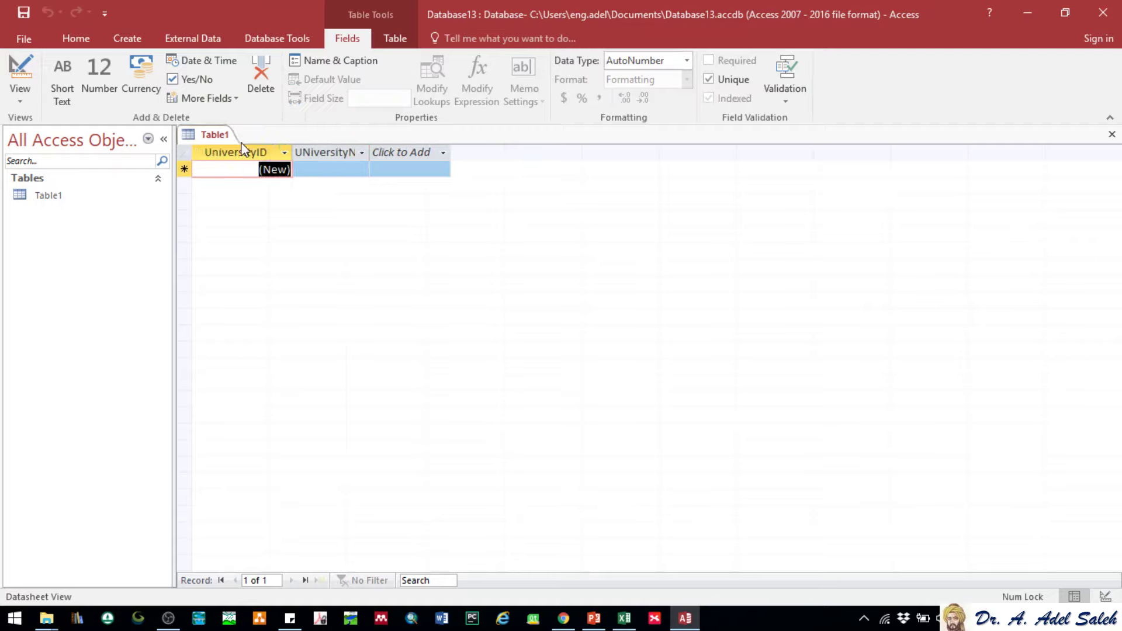
double_click(369, 152)
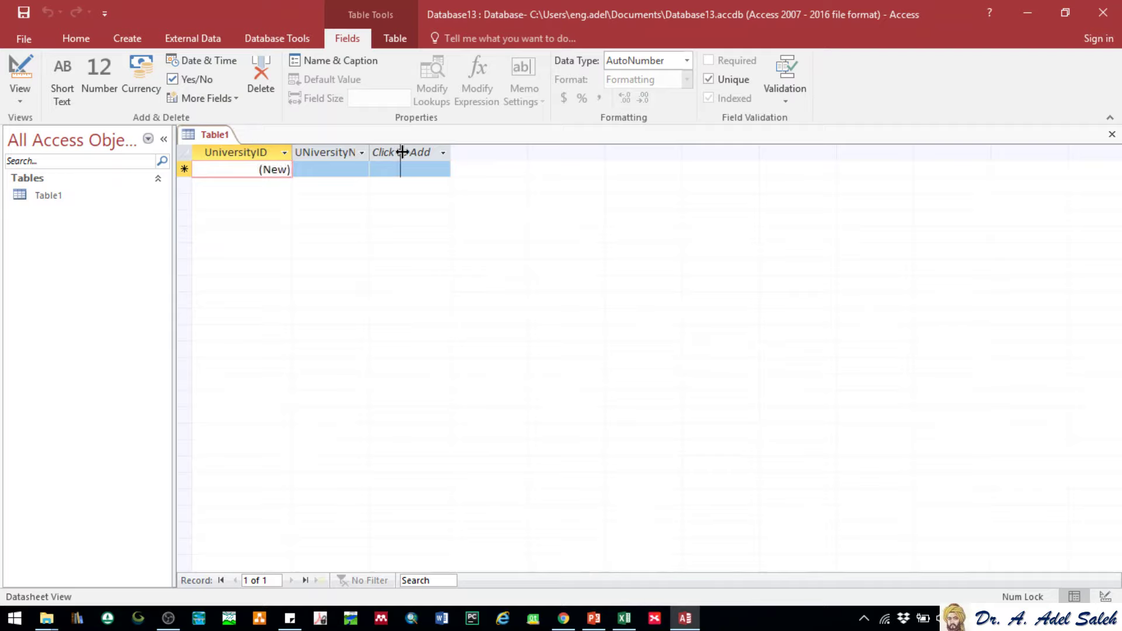
click(423, 152)
click(374, 175)
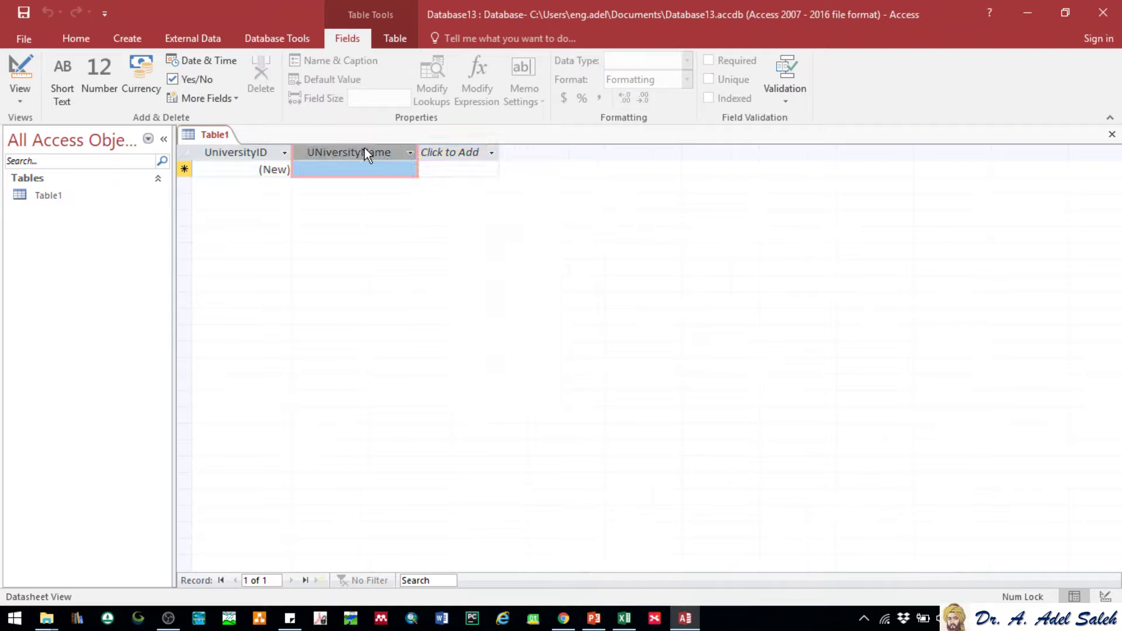
click(364, 152)
right_click(359, 149)
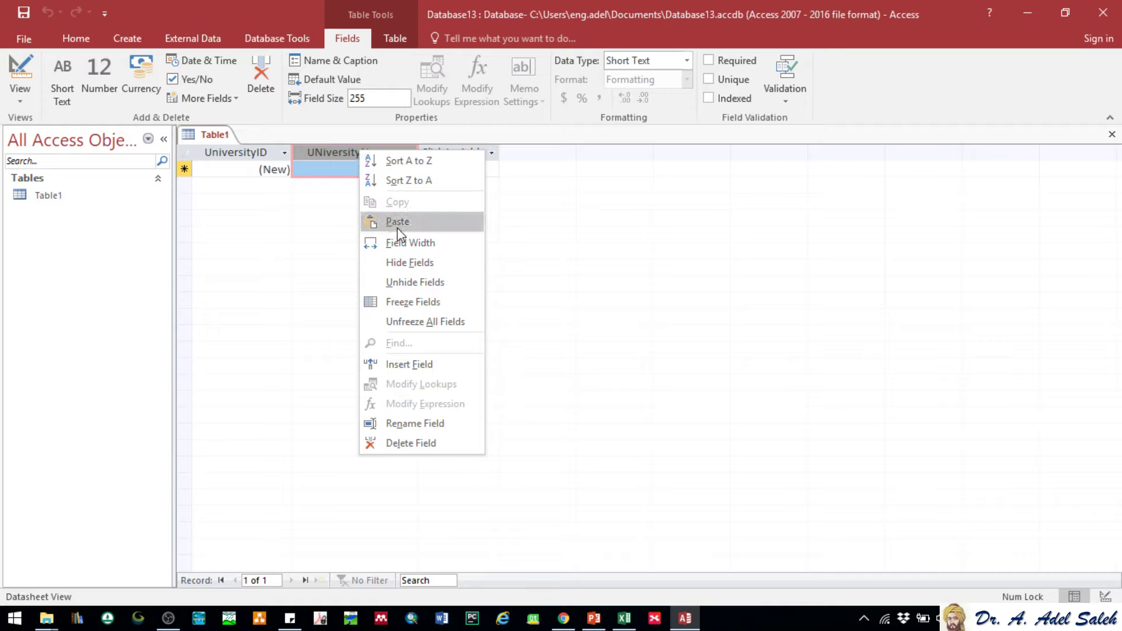
click(331, 166)
click(244, 166)
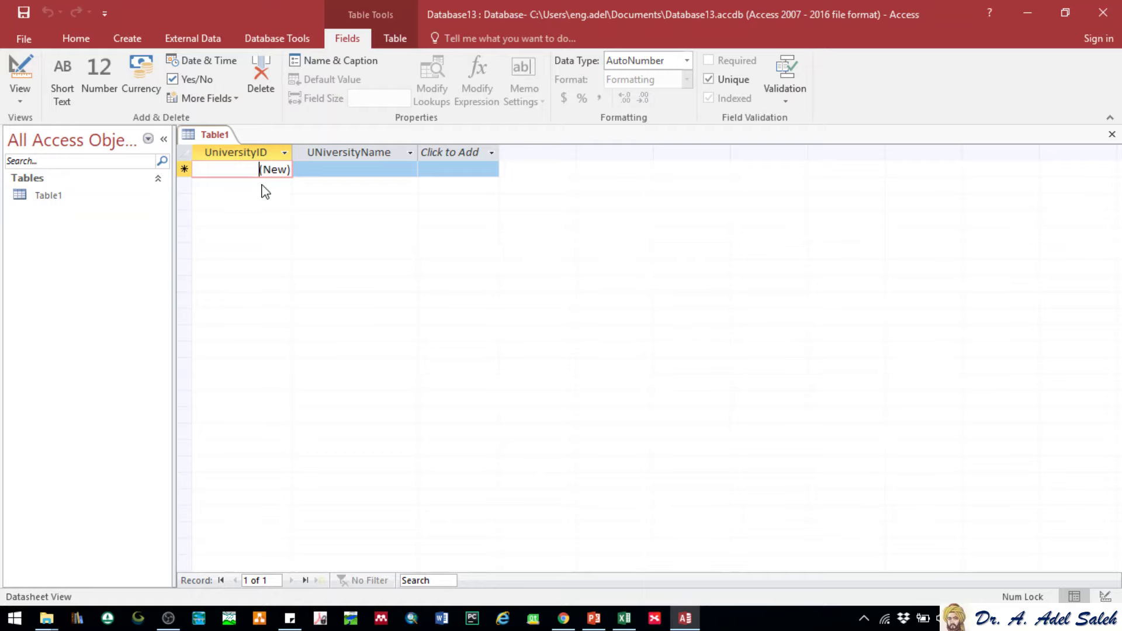
Switch to Excel and copy the selected university names in column B of Sheet5
click(624, 618)
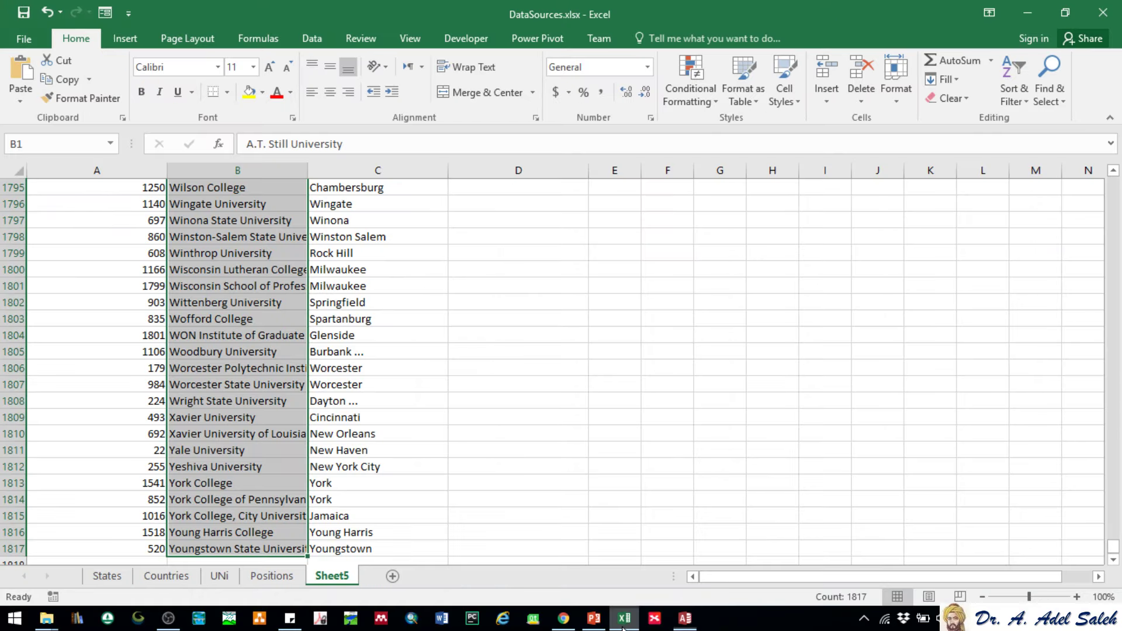
right_click(240, 293)
click(290, 284)
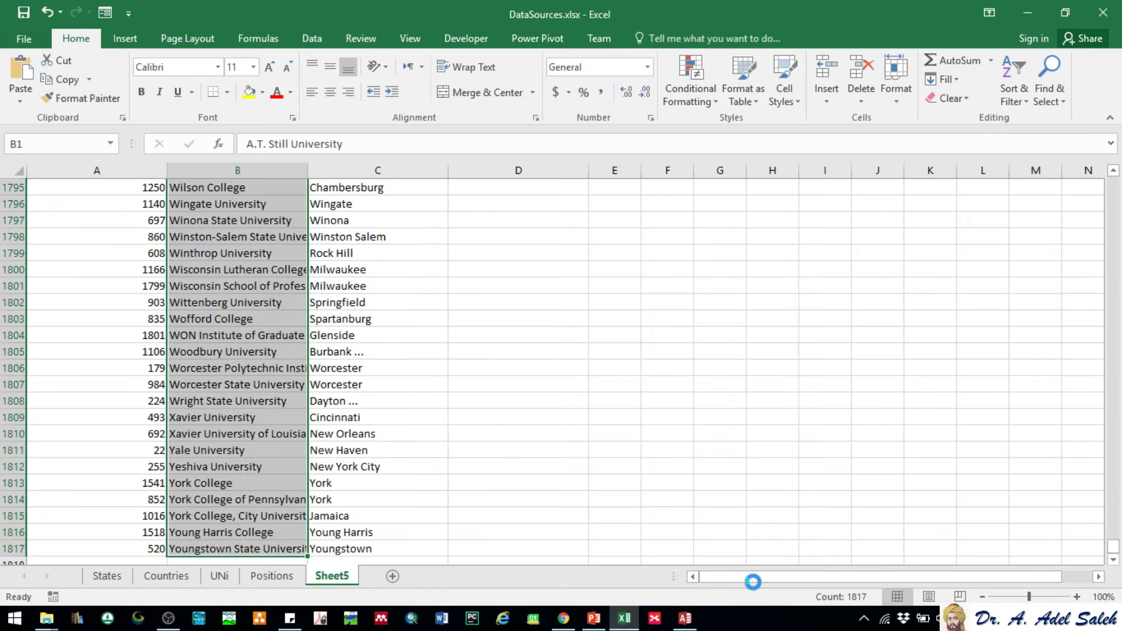
Switch to Access and paste the copied university names into the UNiversityName field, accepting the new records
click(684, 618)
click(368, 153)
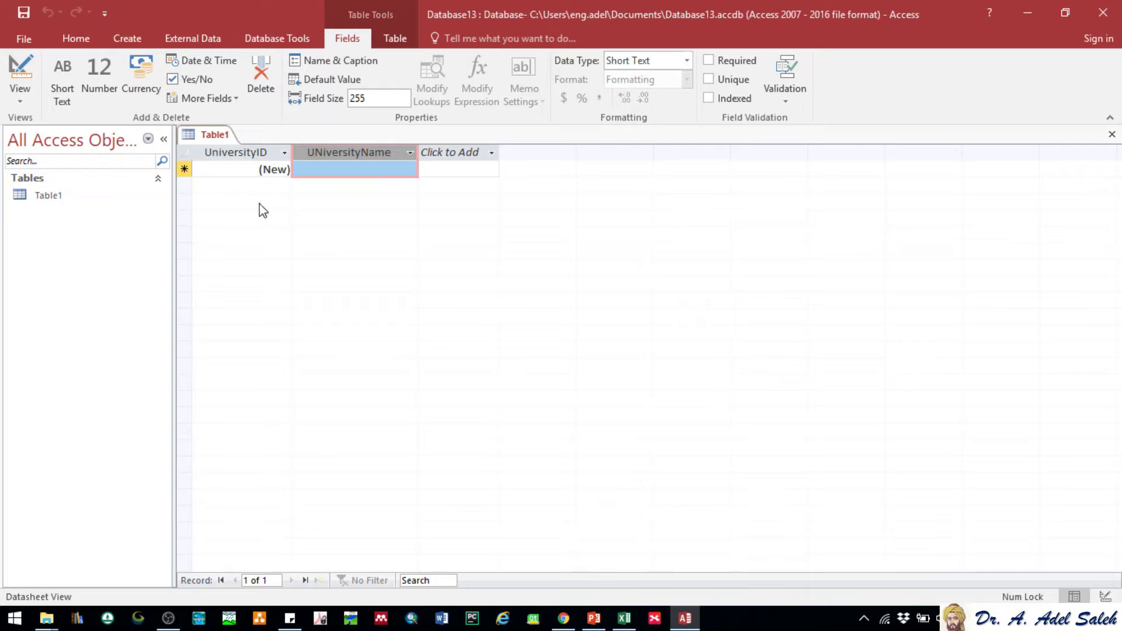
right_click(341, 153)
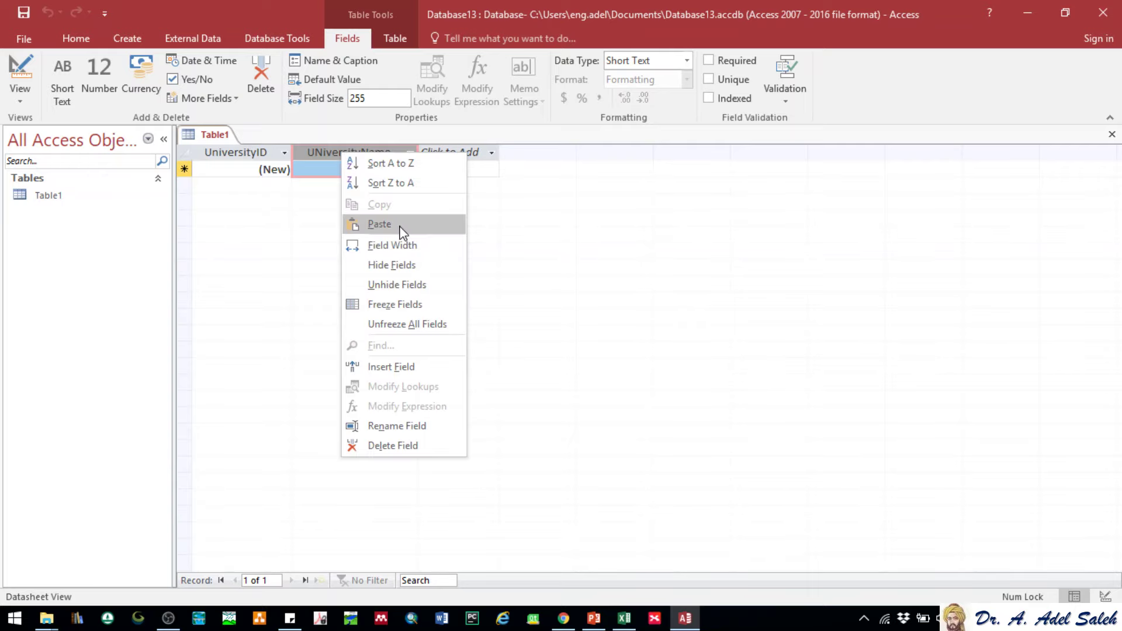
click(400, 227)
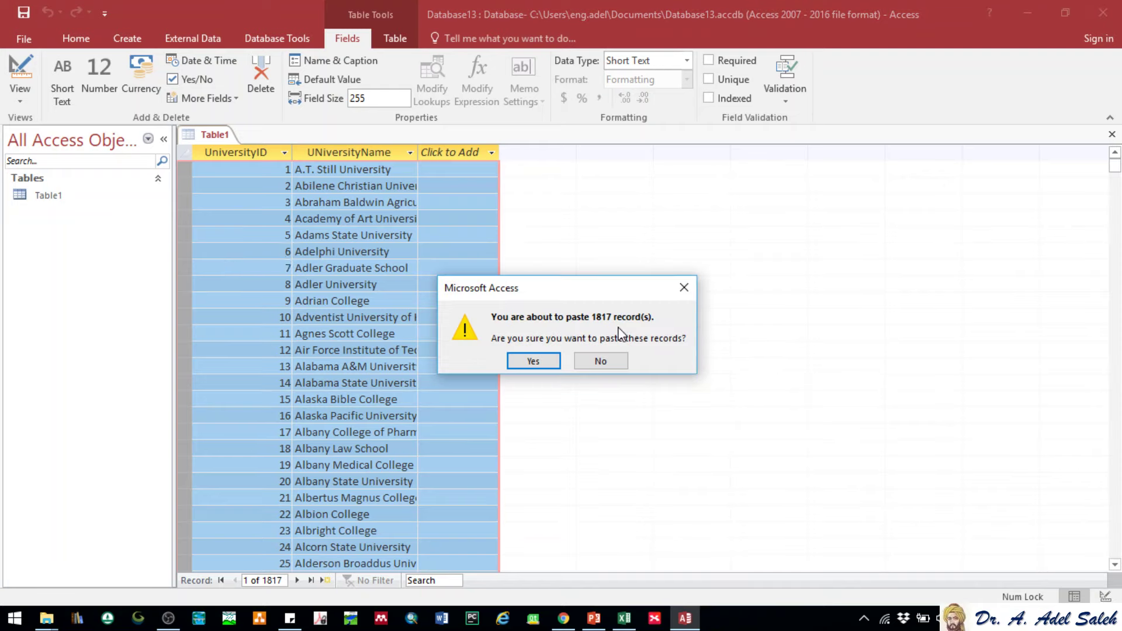
click(533, 363)
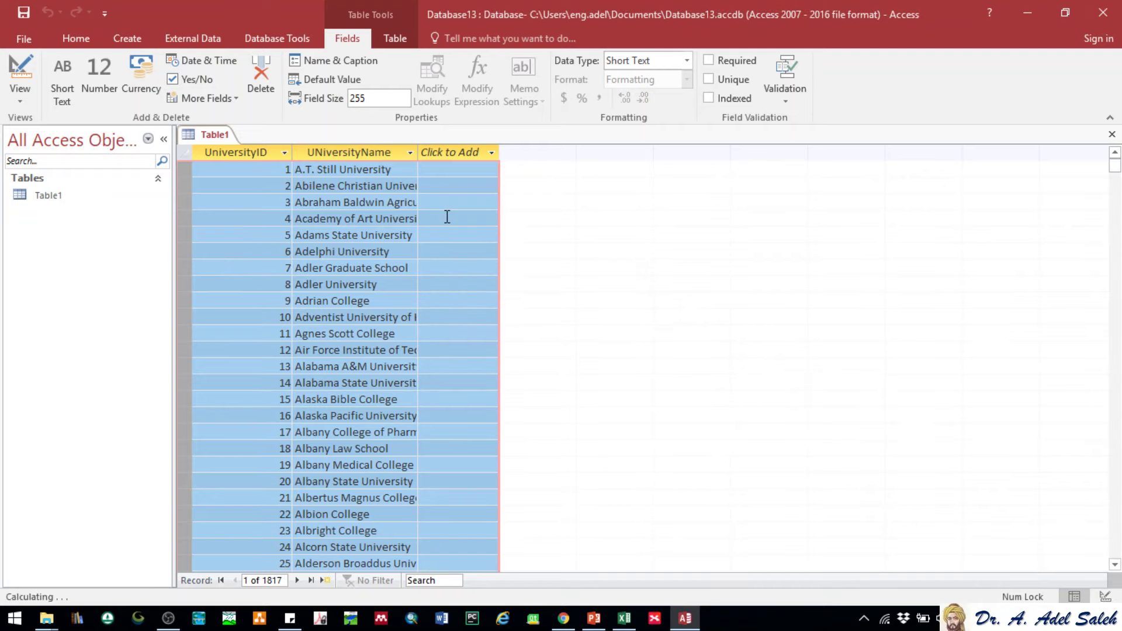
Widen the UNiversityName column to show longer university names and look through the pasted records
drag(486, 153, 506, 153)
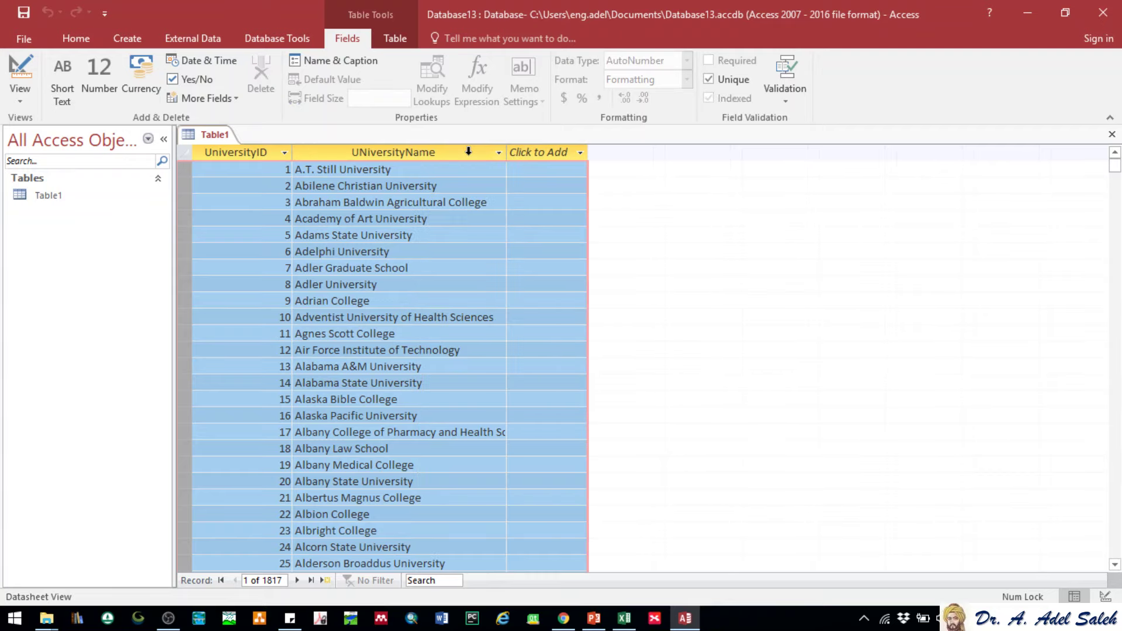
click(262, 317)
scroll(255, 386, down, 1)
scroll(255, 386, down, 5)
scroll(253, 383, up, 6)
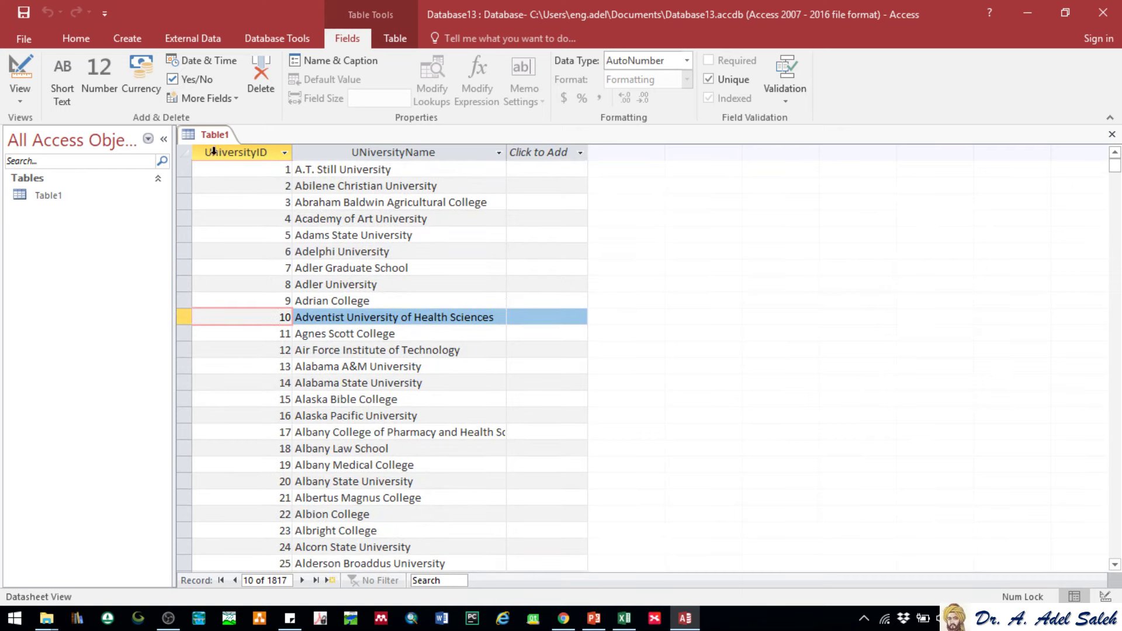
click(362, 149)
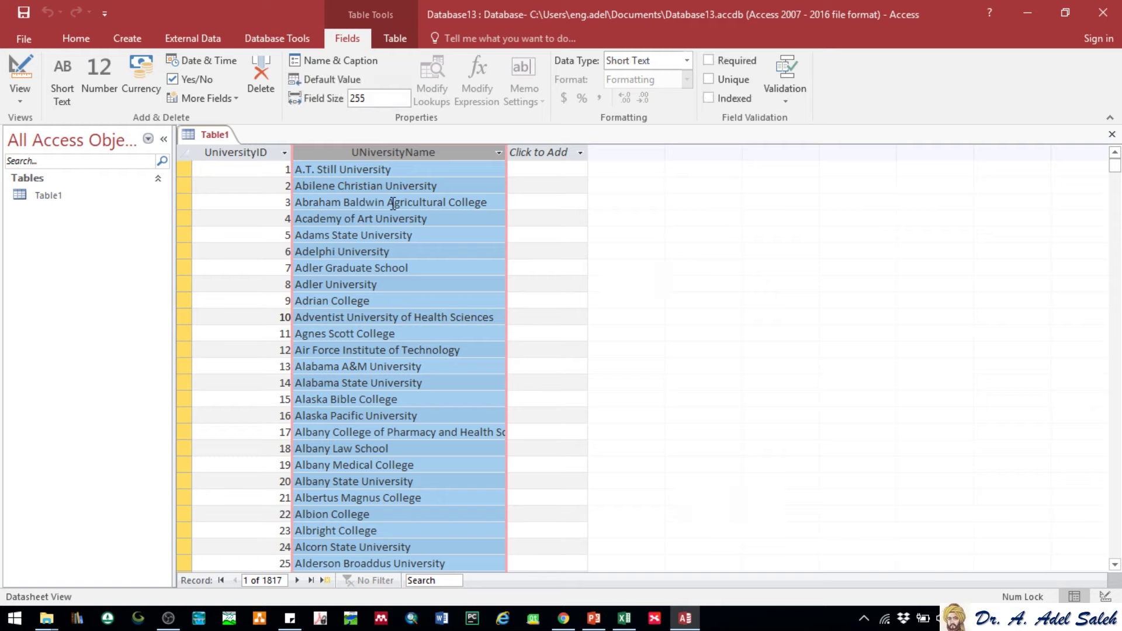
click(375, 182)
Save the table as UNiversities and close it
right_click(212, 136)
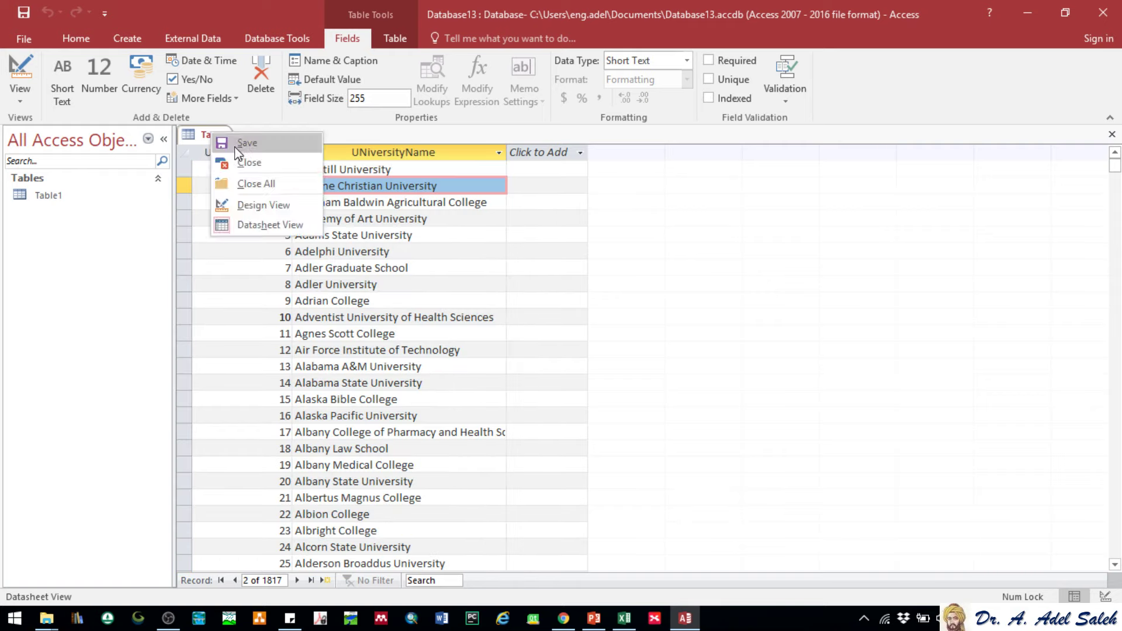
click(237, 145)
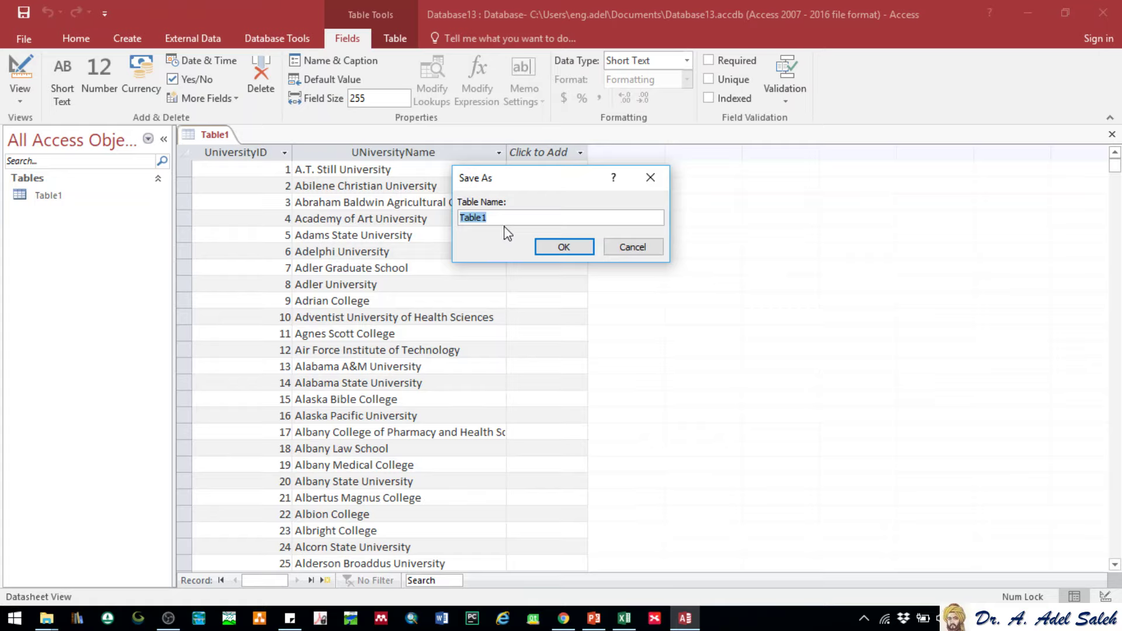
text(UNiversities)
click(562, 245)
right_click(215, 141)
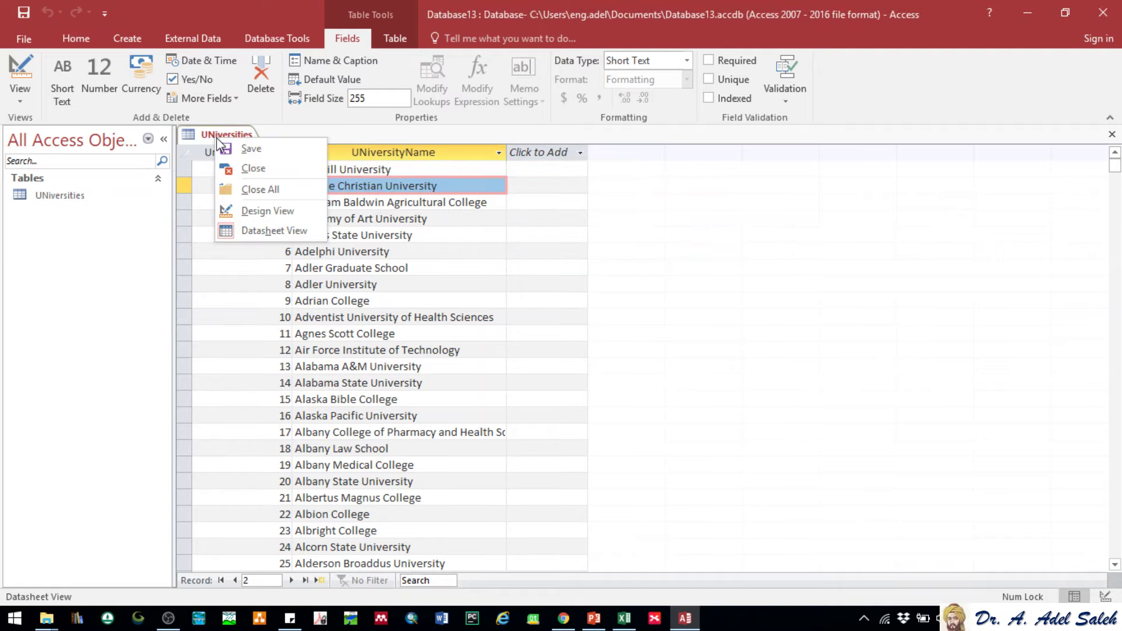
click(243, 167)
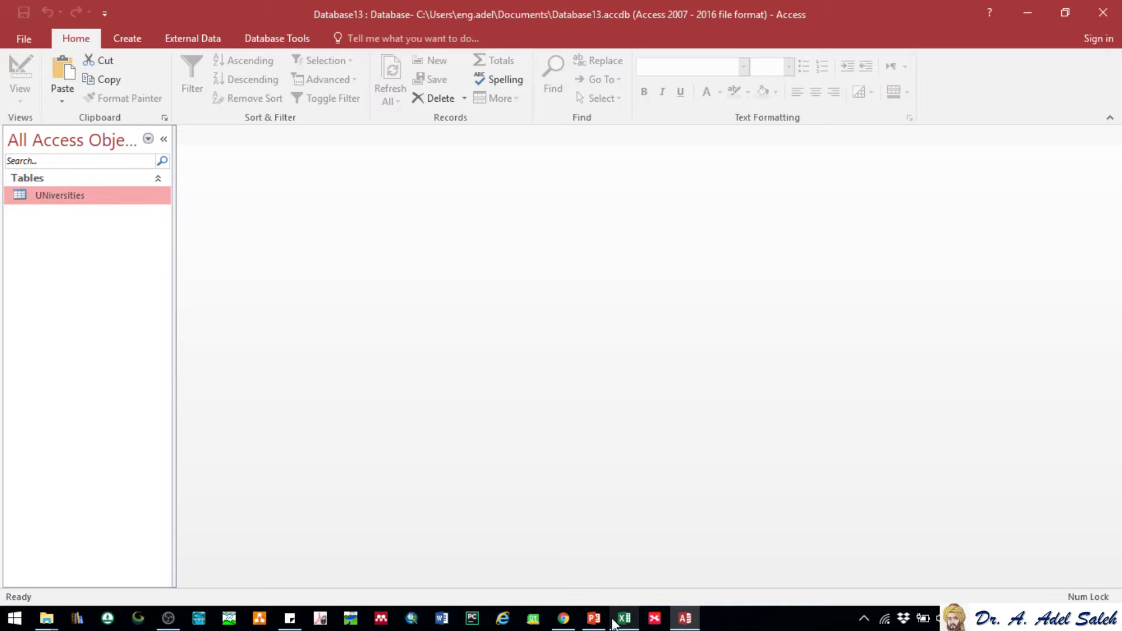
Check the table diagram in PowerPoint and view the States sheet of the DataSources.xlsx workbook in Excel
click(594, 618)
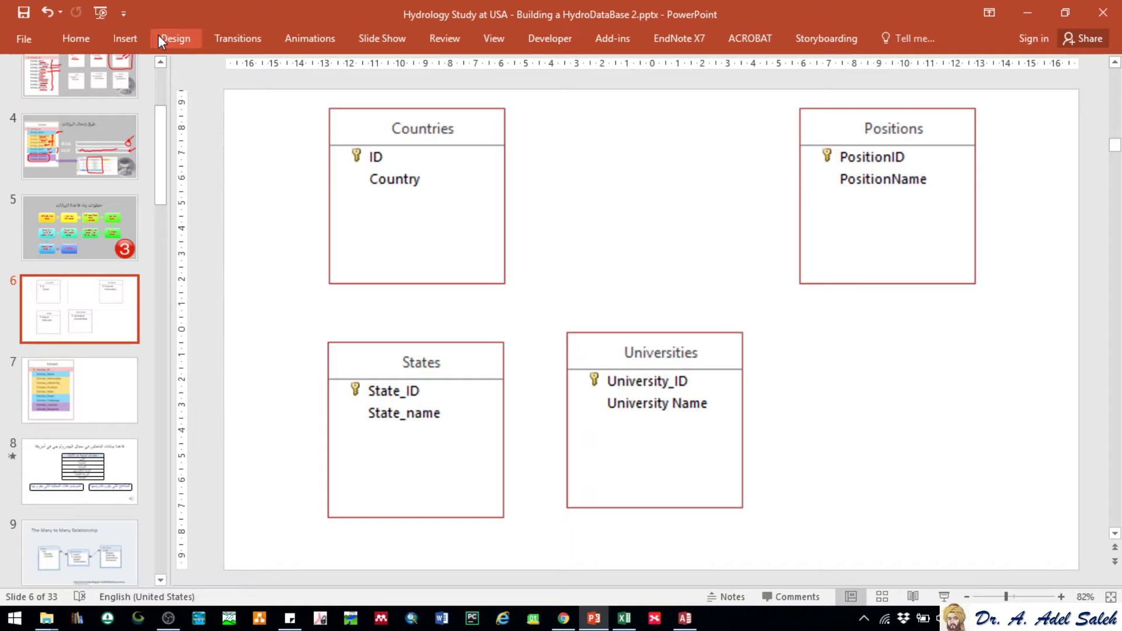
click(690, 429)
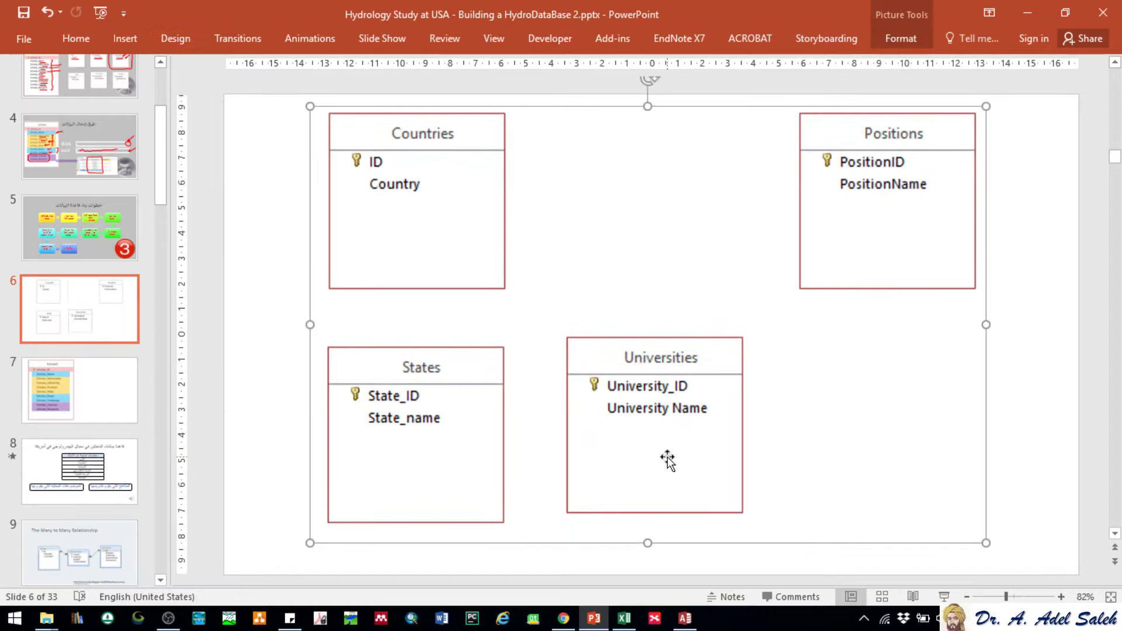
click(624, 618)
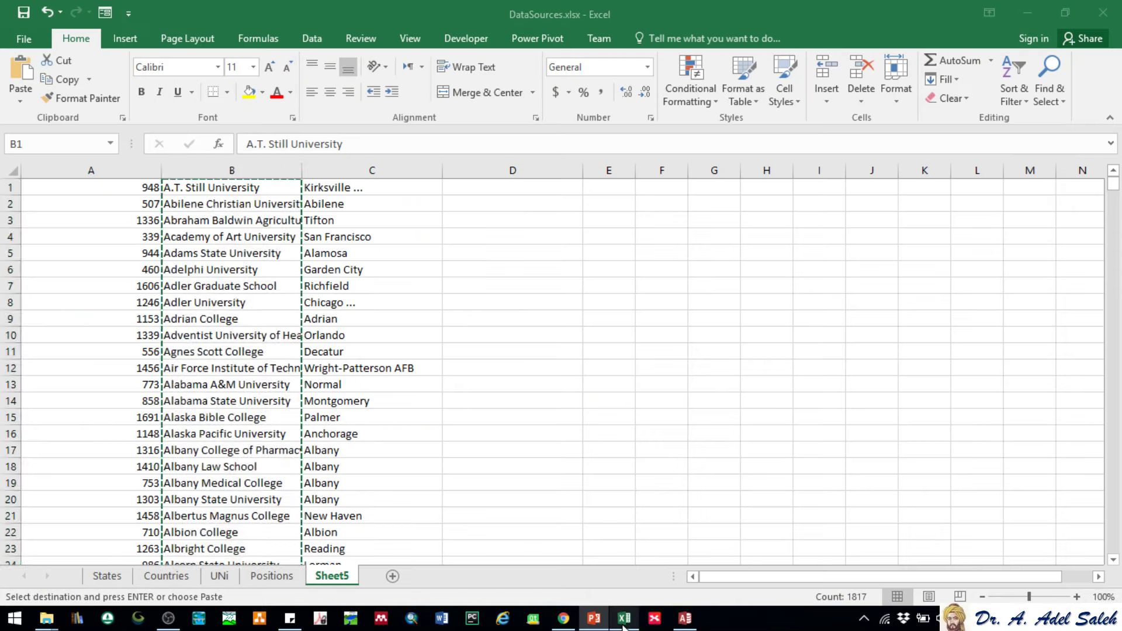
key(ctrl+shift+Down)
key(ctrl+c)
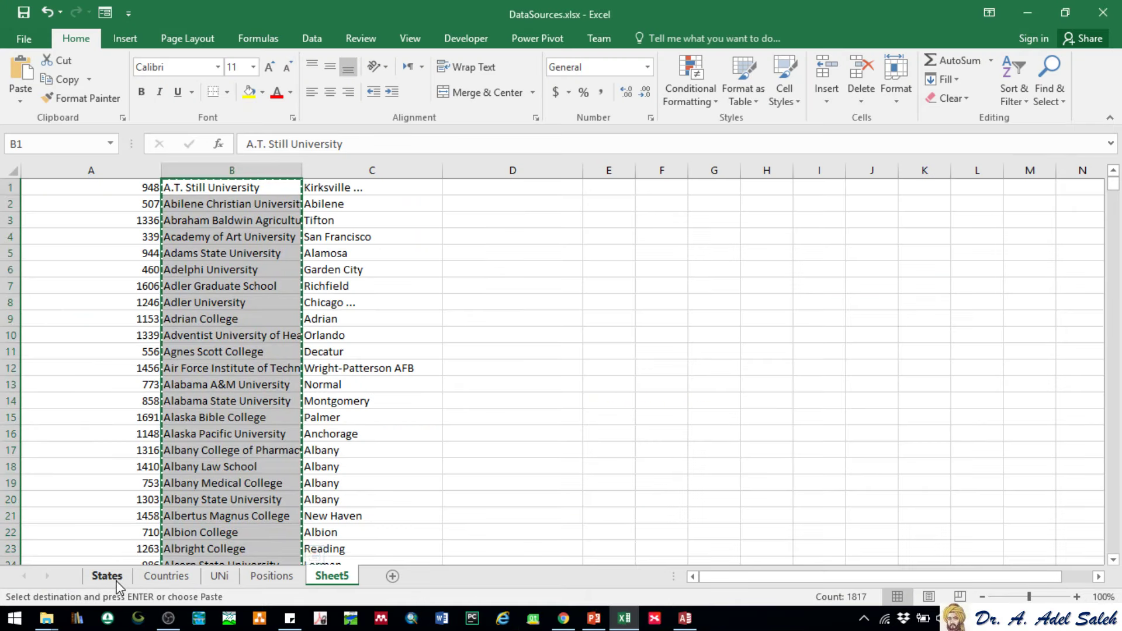
click(114, 577)
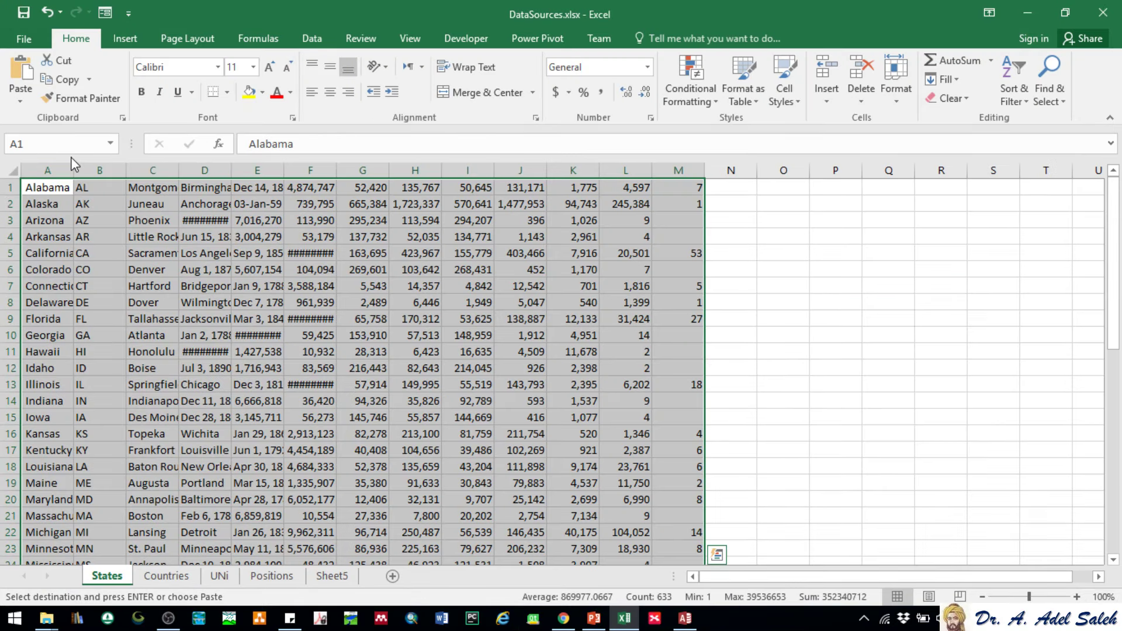
click(130, 258)
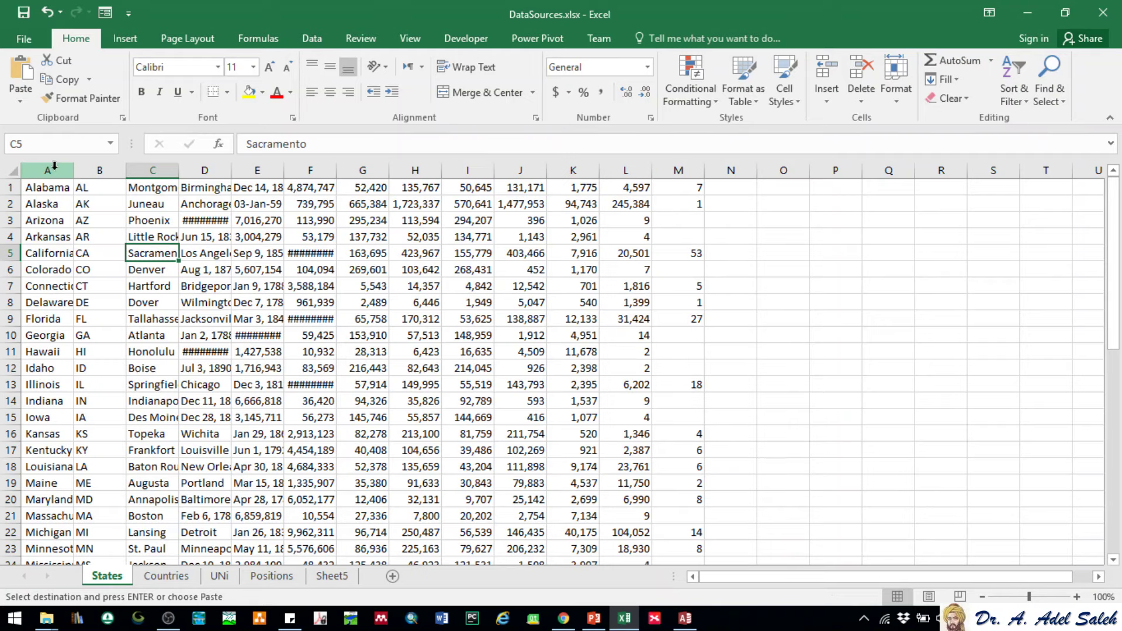
Switch to Access, create a new table and open it in Design View, saving it as States
click(686, 618)
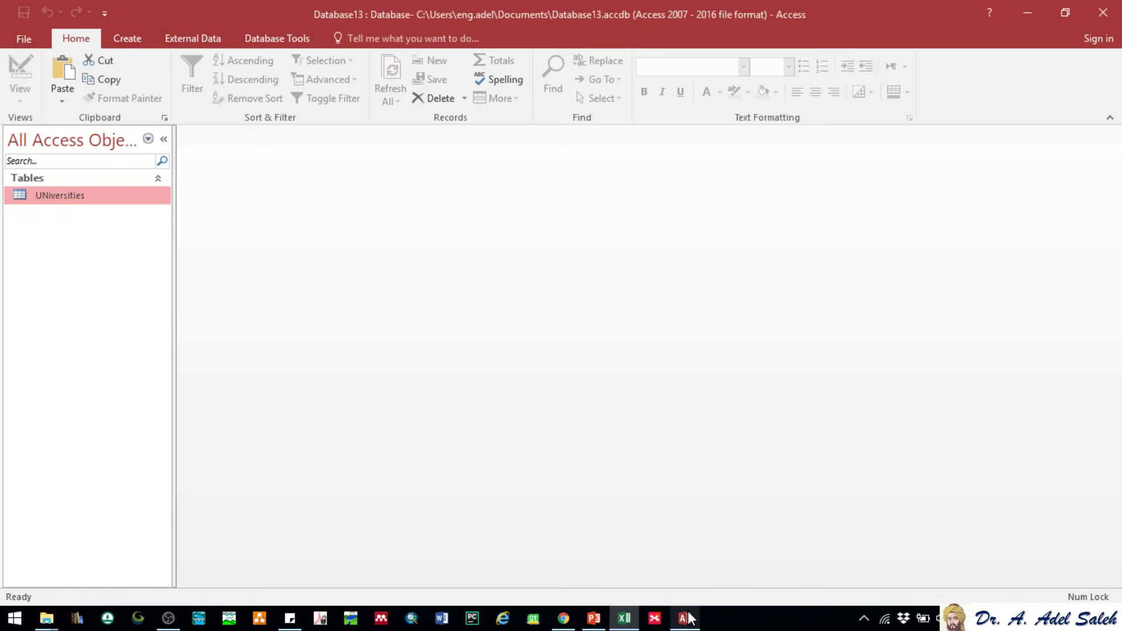
click(128, 38)
click(91, 95)
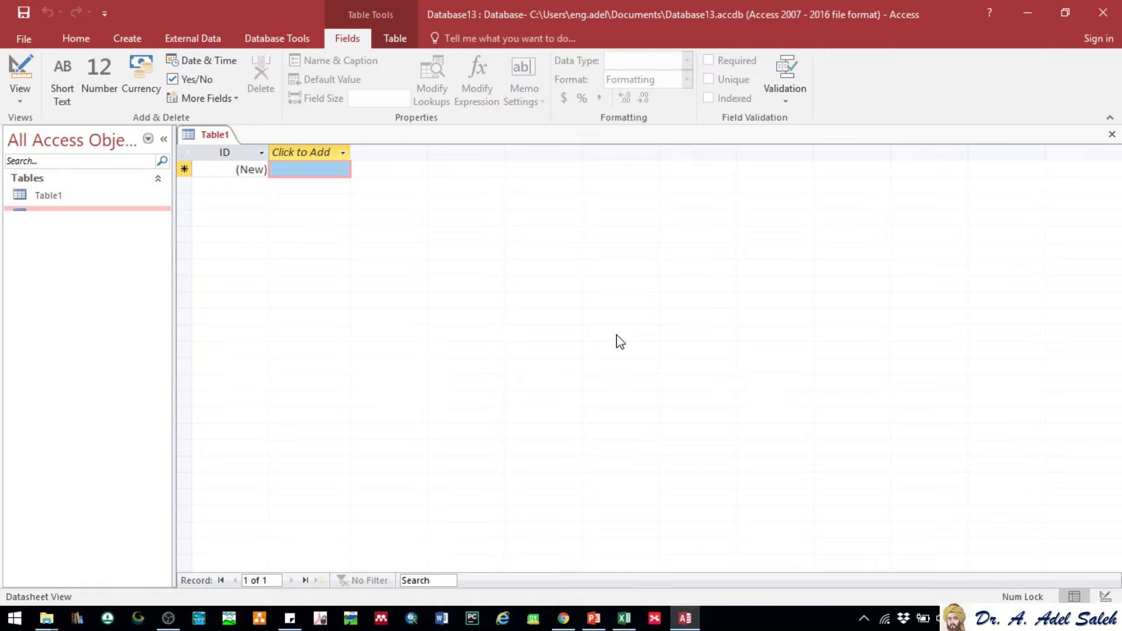
right_click(214, 136)
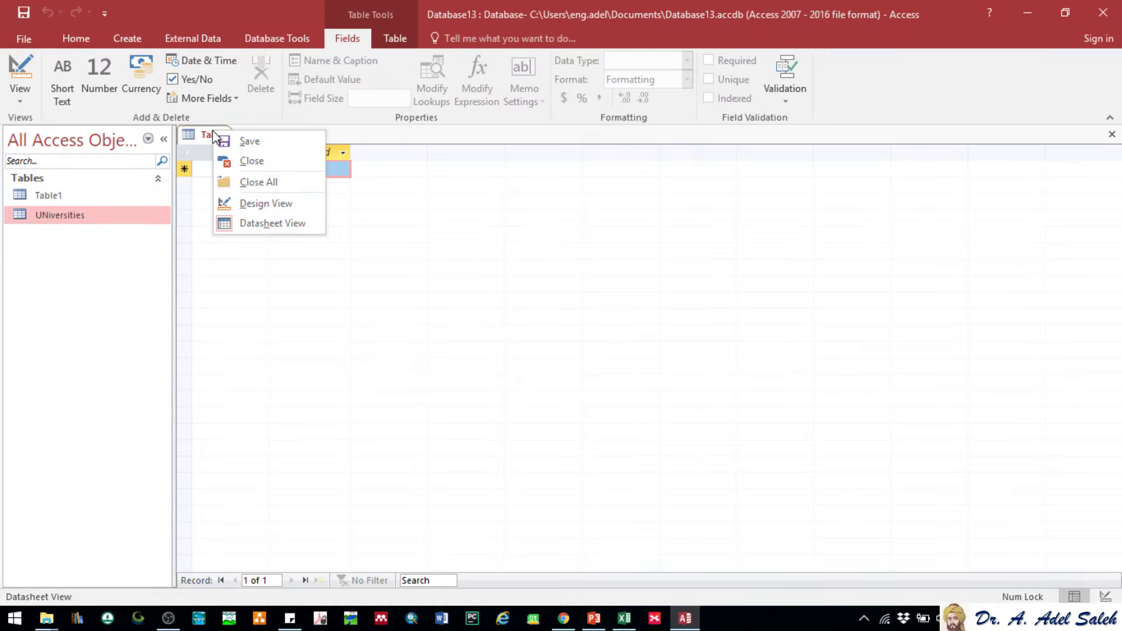
click(269, 205)
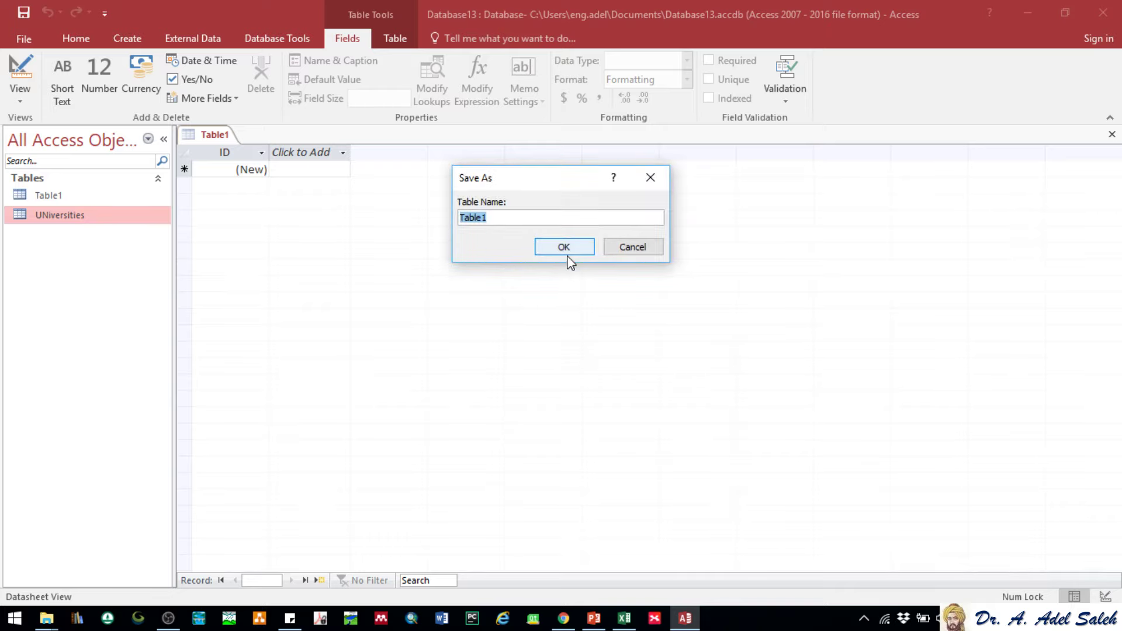
text(States)
click(573, 251)
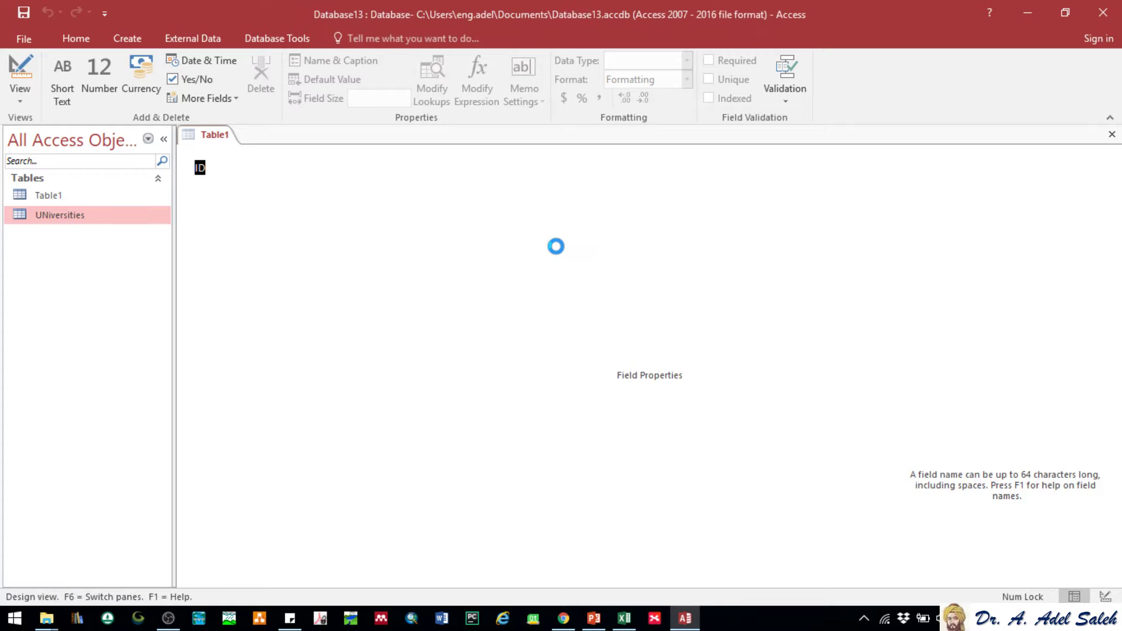
click(241, 199)
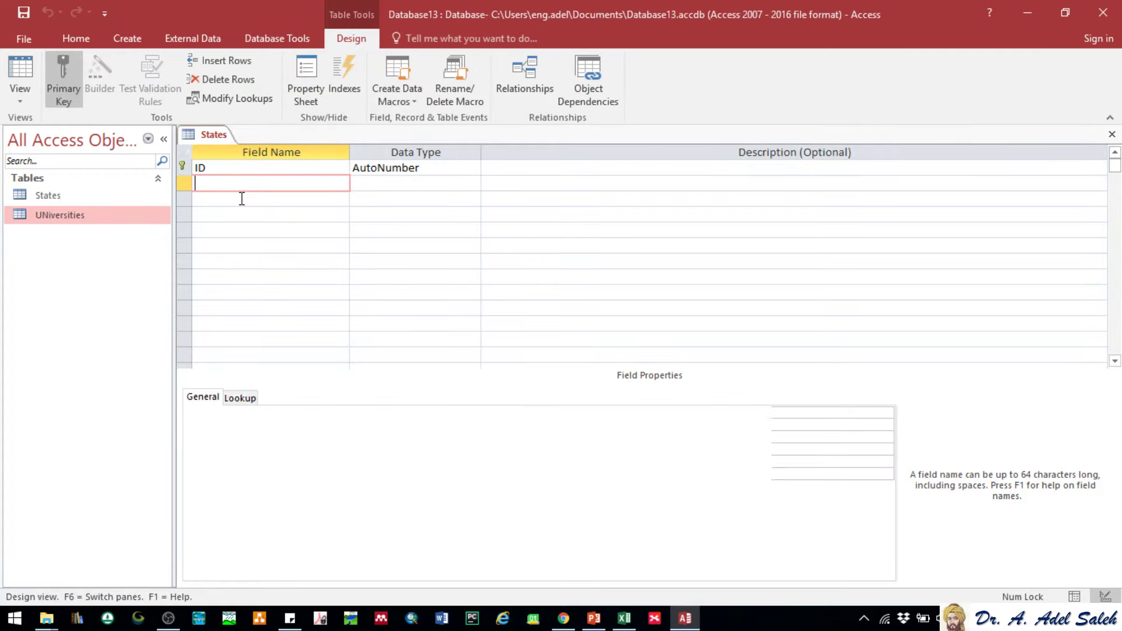
click(242, 215)
click(241, 261)
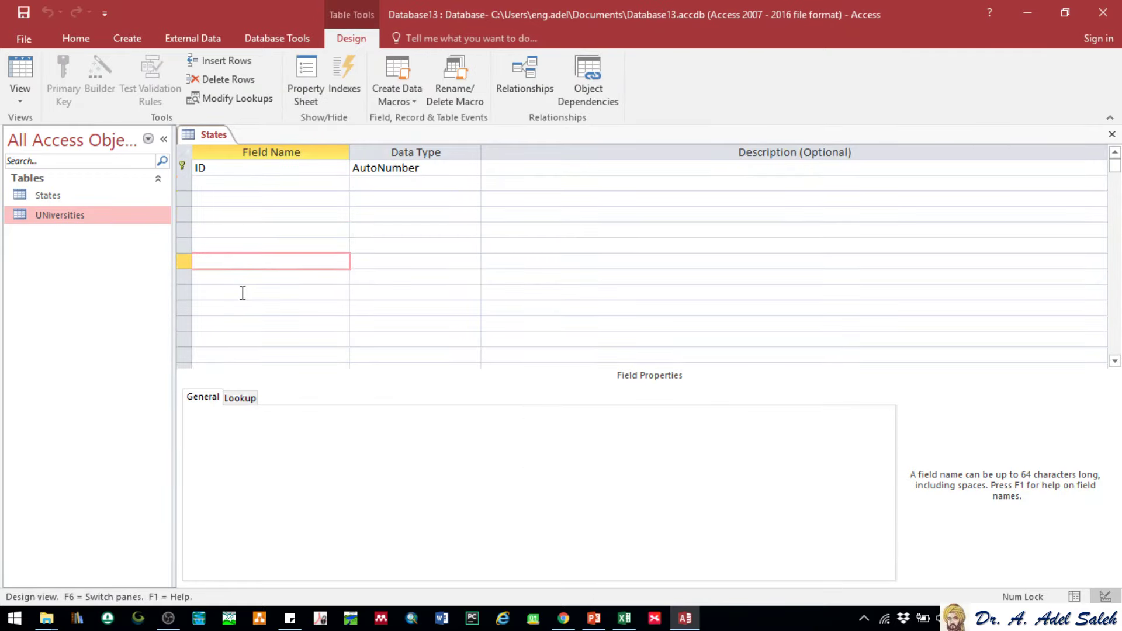
click(245, 184)
click(246, 199)
click(247, 245)
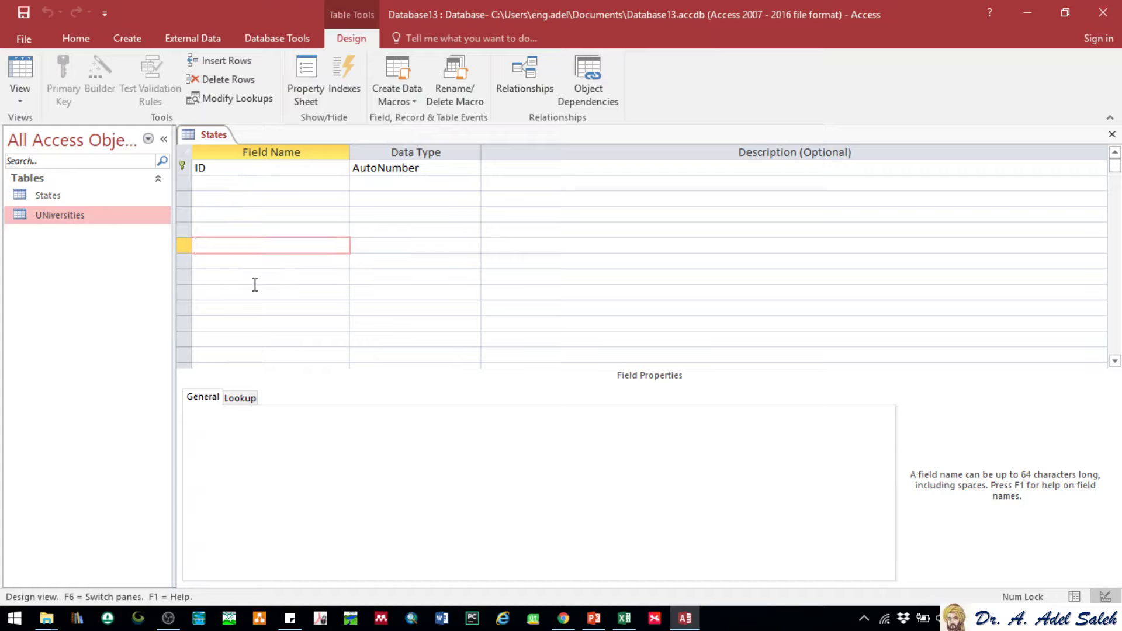
Rename the States table's ID field to StateID and view its available data types
click(229, 169)
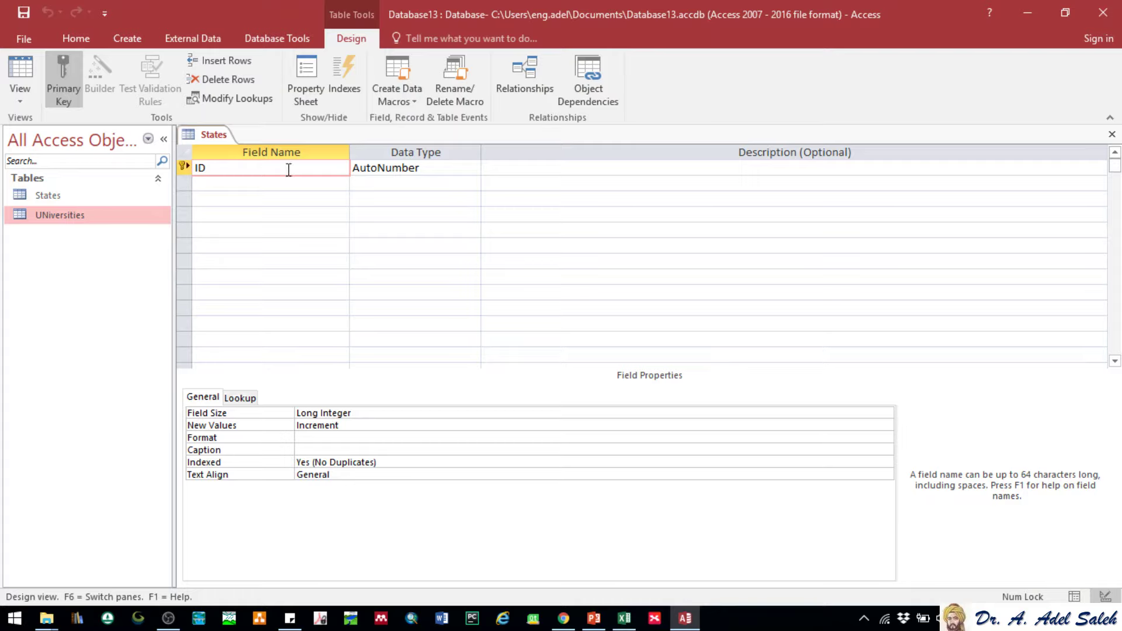
text(State)
click(423, 167)
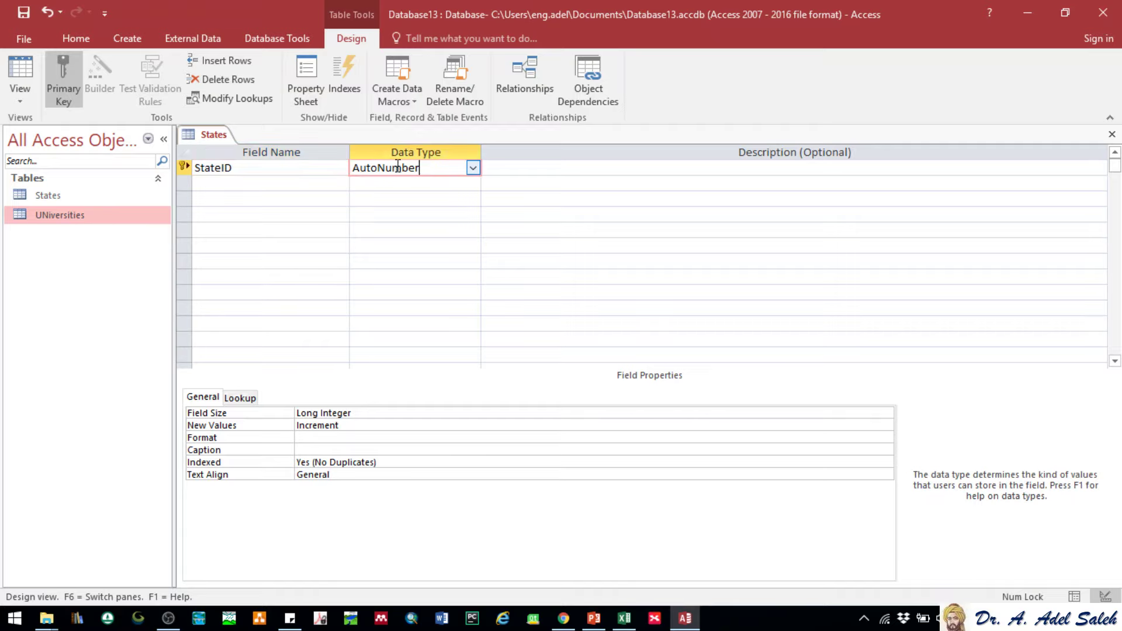
click(473, 169)
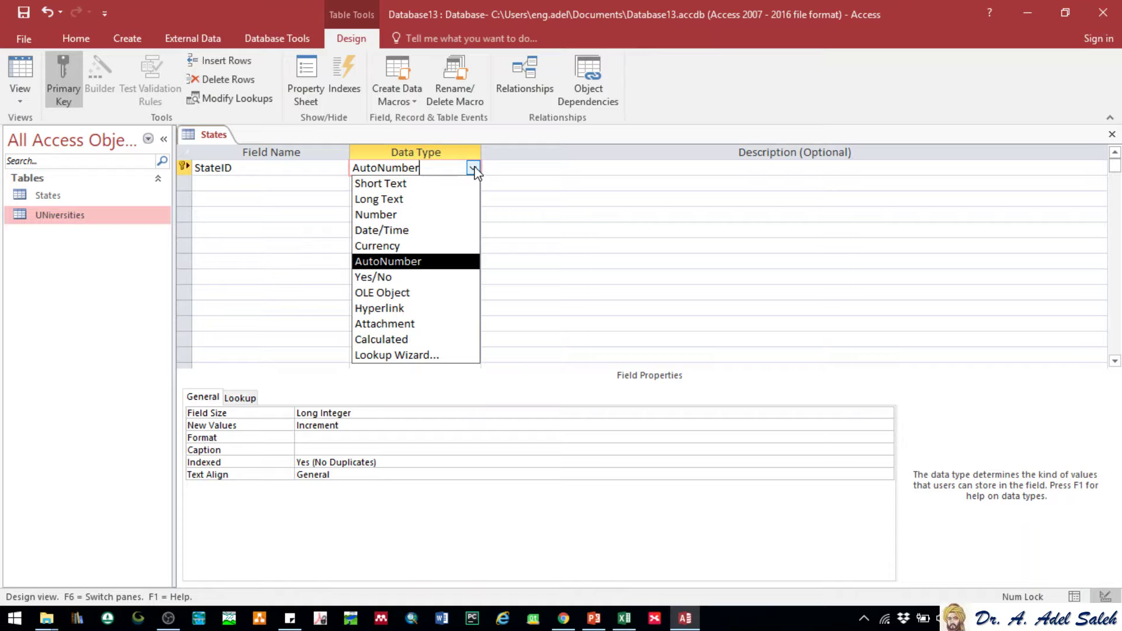
Add a Short Text field named StateNAme below StateID and select its field size
click(271, 176)
click(241, 178)
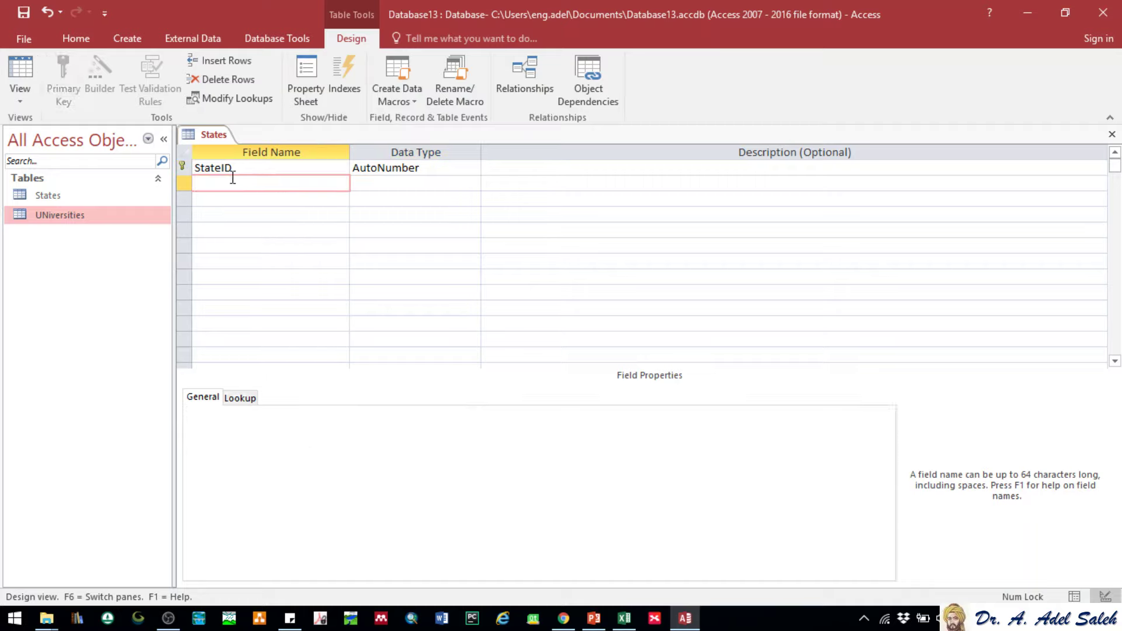
text(StateName)
click(411, 180)
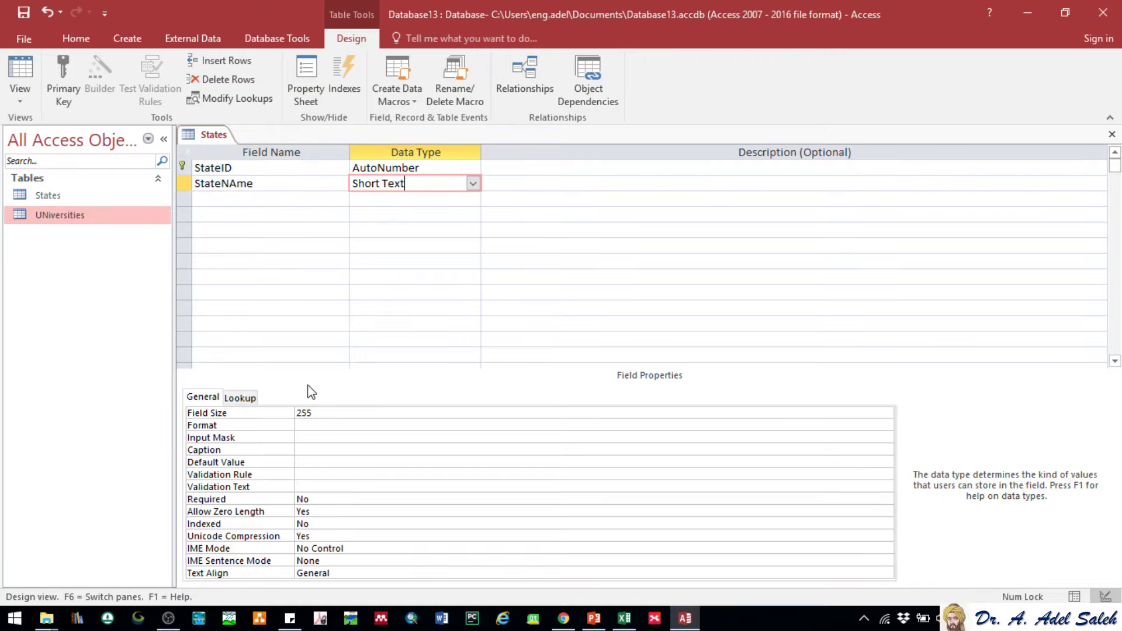
click(278, 415)
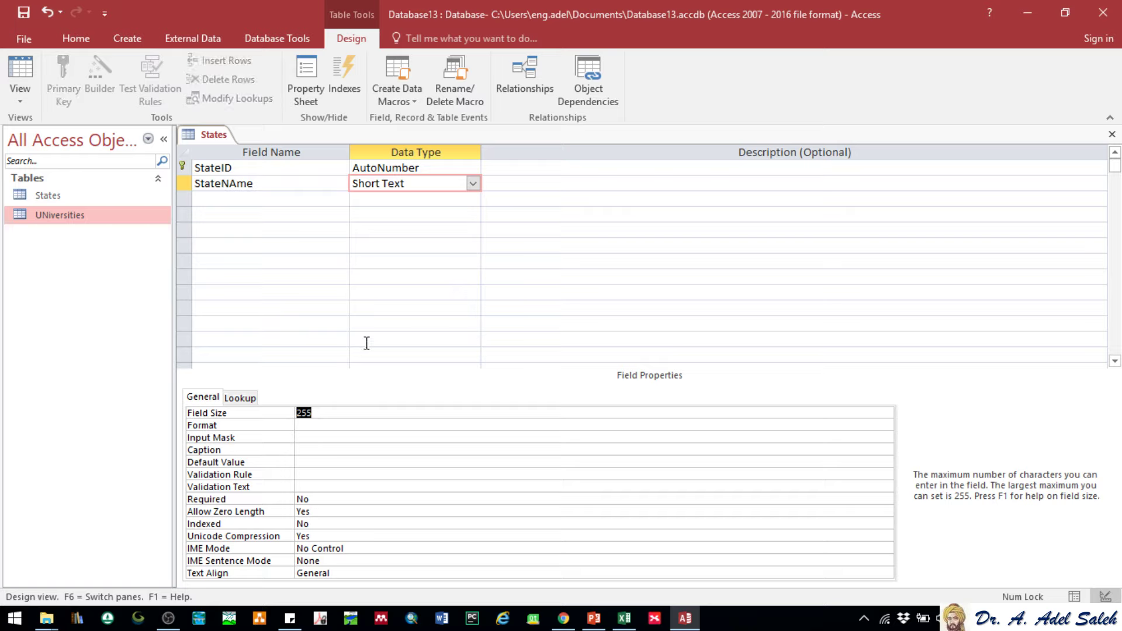
Save the States table design and close the table
right_click(214, 135)
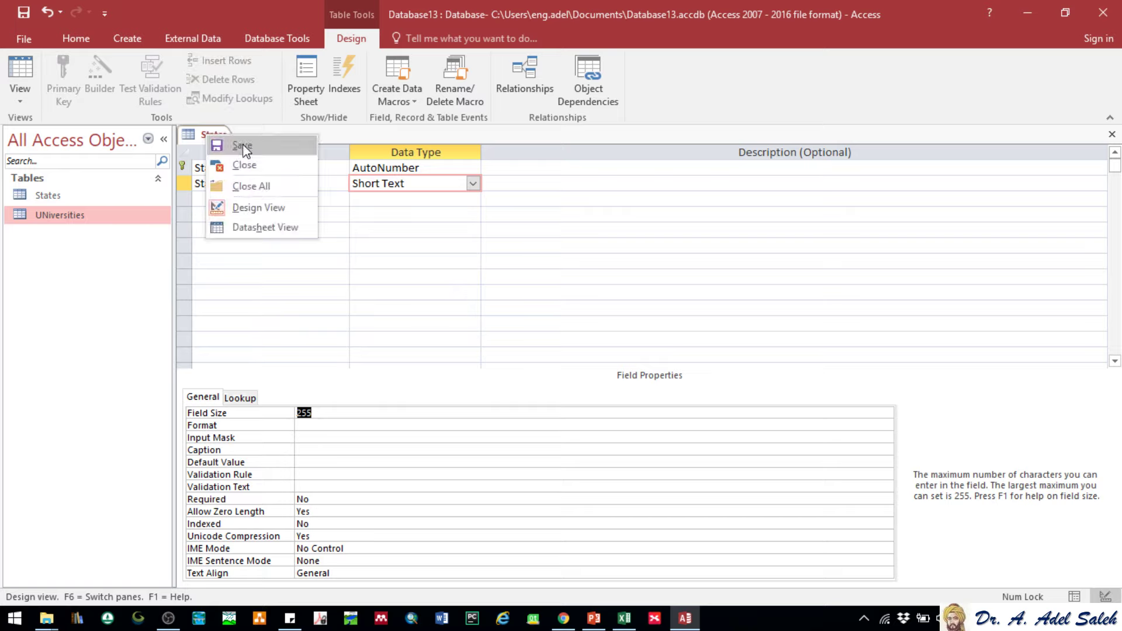
click(242, 146)
right_click(213, 135)
click(249, 165)
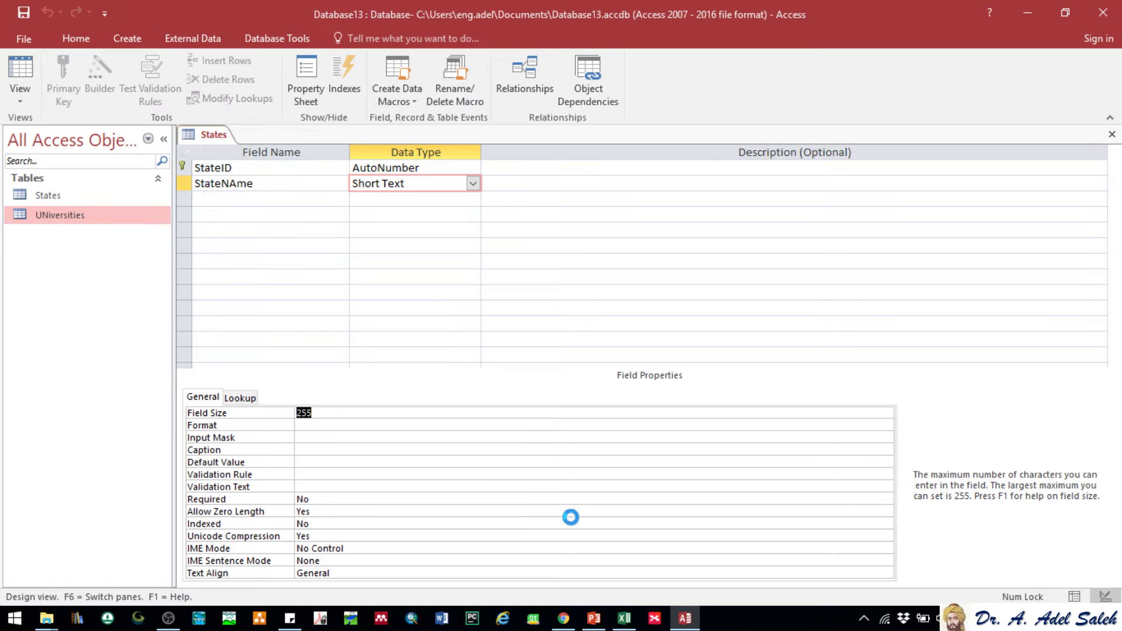
After checking the table diagram in PowerPoint, create a new Access table saved as Positions and open it in Design View
click(594, 617)
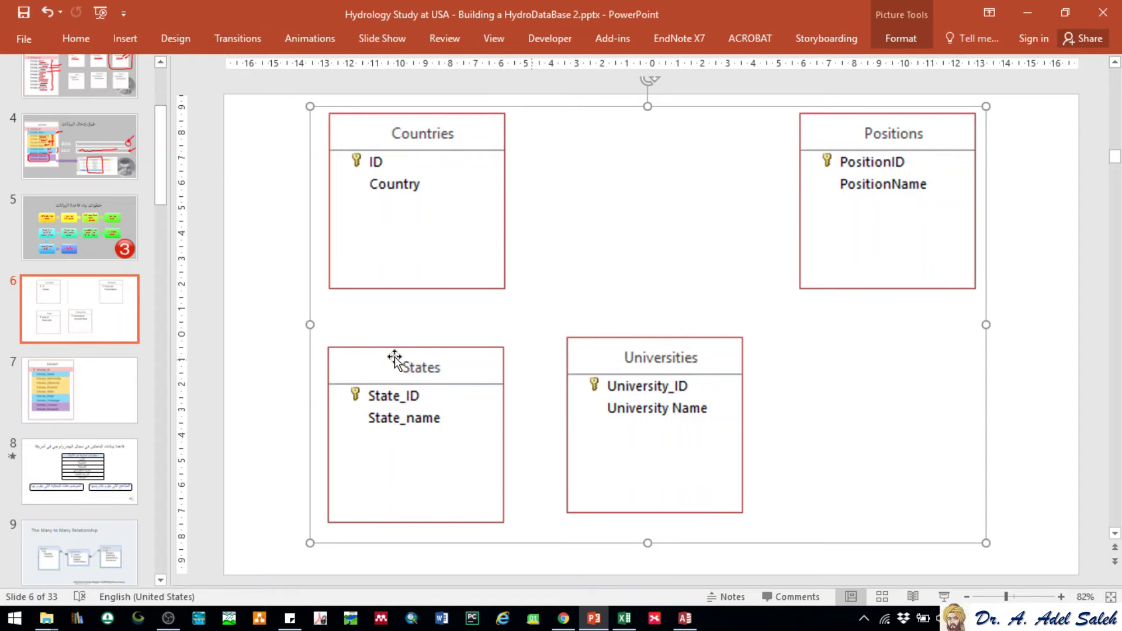
click(1030, 9)
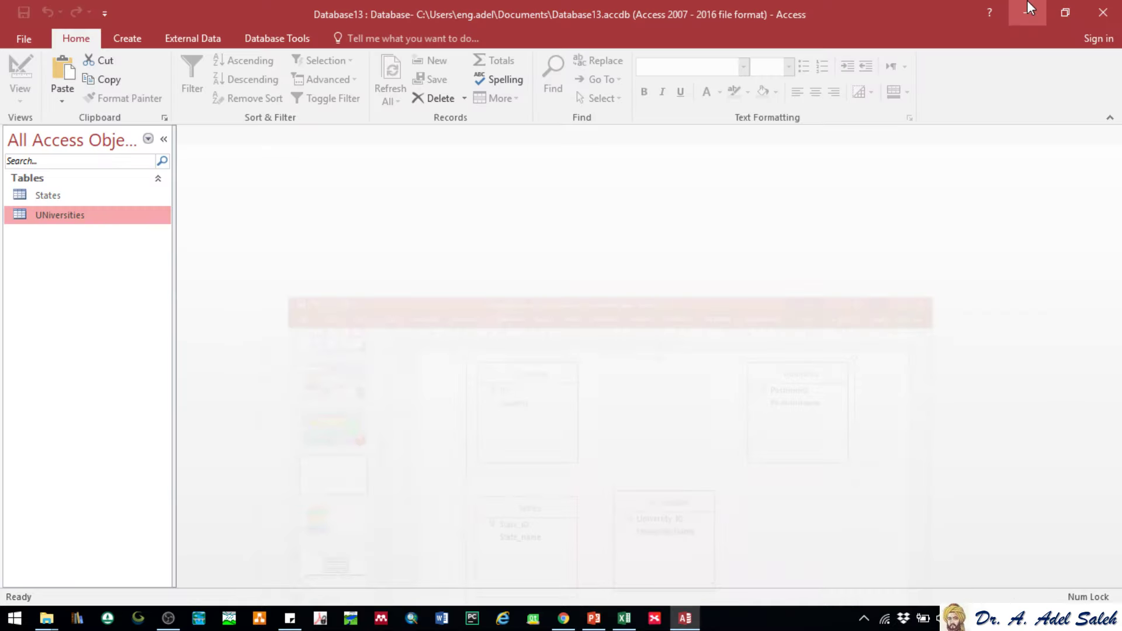
click(129, 39)
click(81, 73)
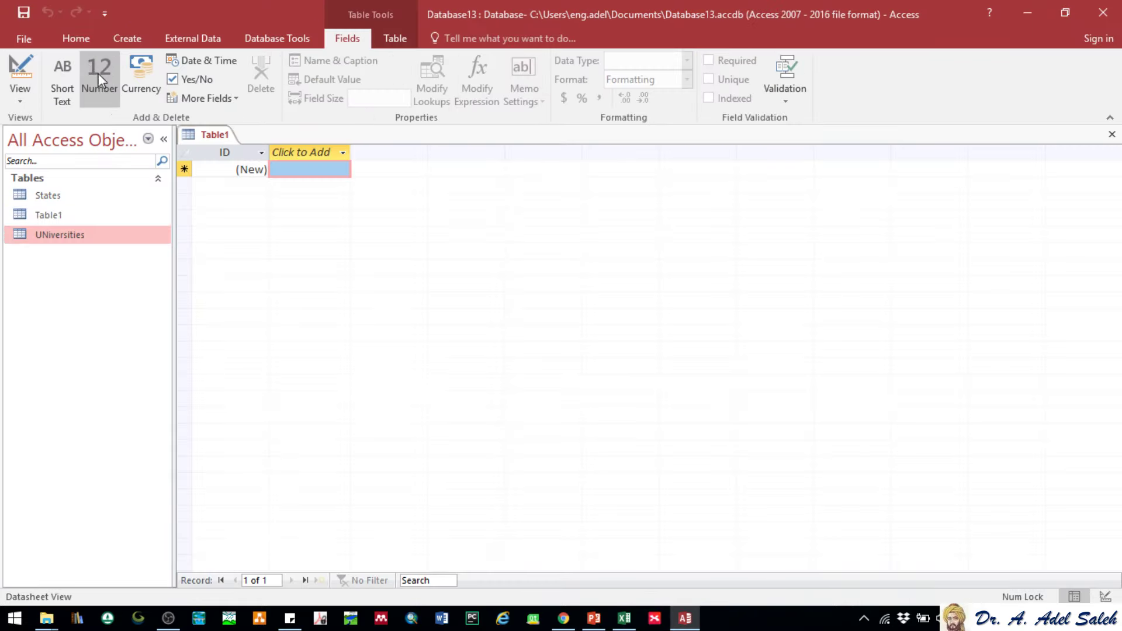
right_click(213, 137)
click(261, 205)
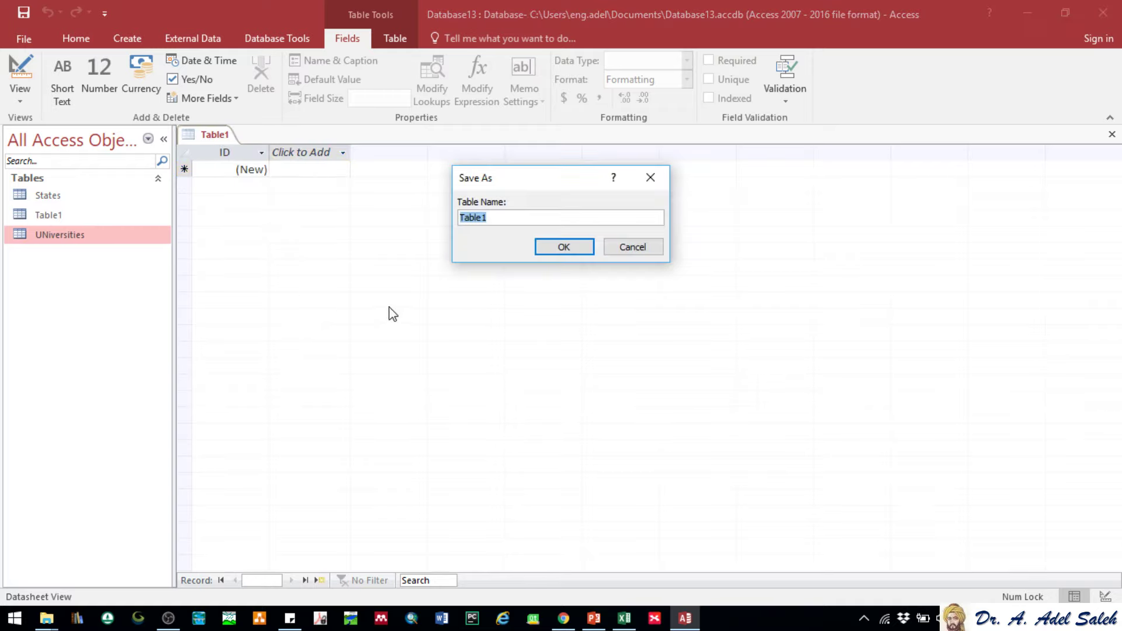
text(Positions)
click(548, 250)
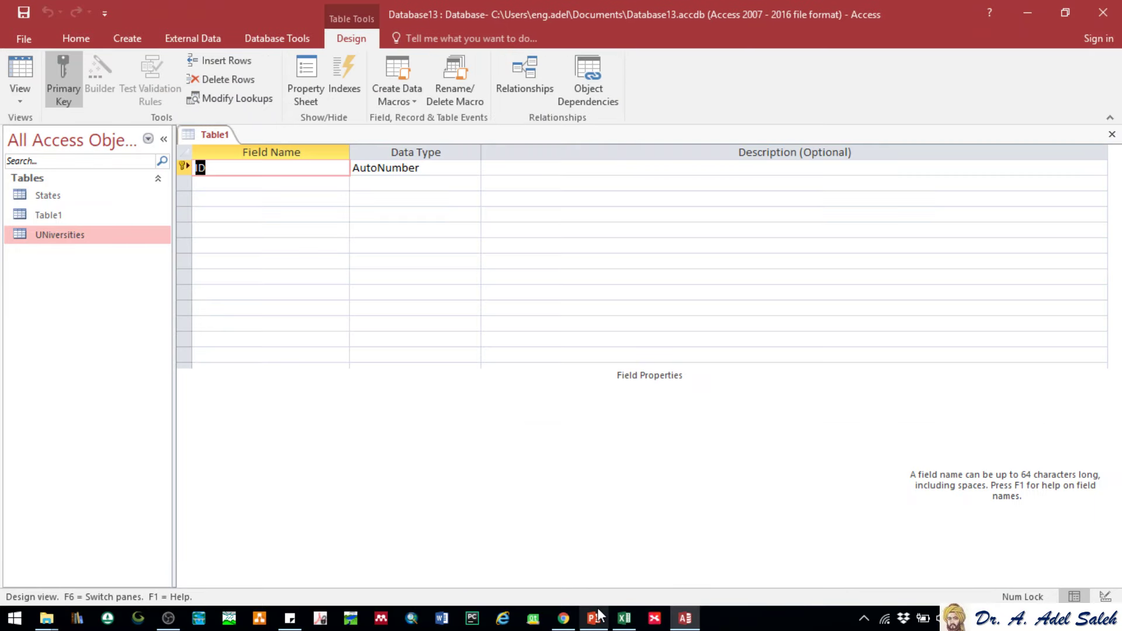
Copy the four professor titles in A1:A4 of the Positions sheet in Excel and return to Access
click(623, 618)
click(260, 577)
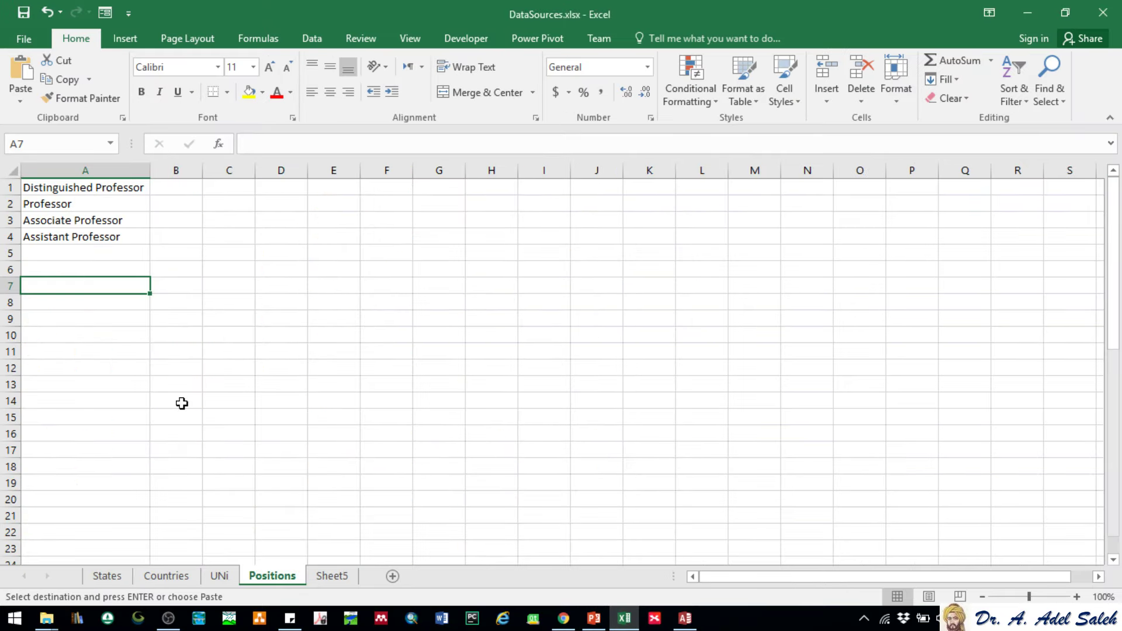
click(80, 169)
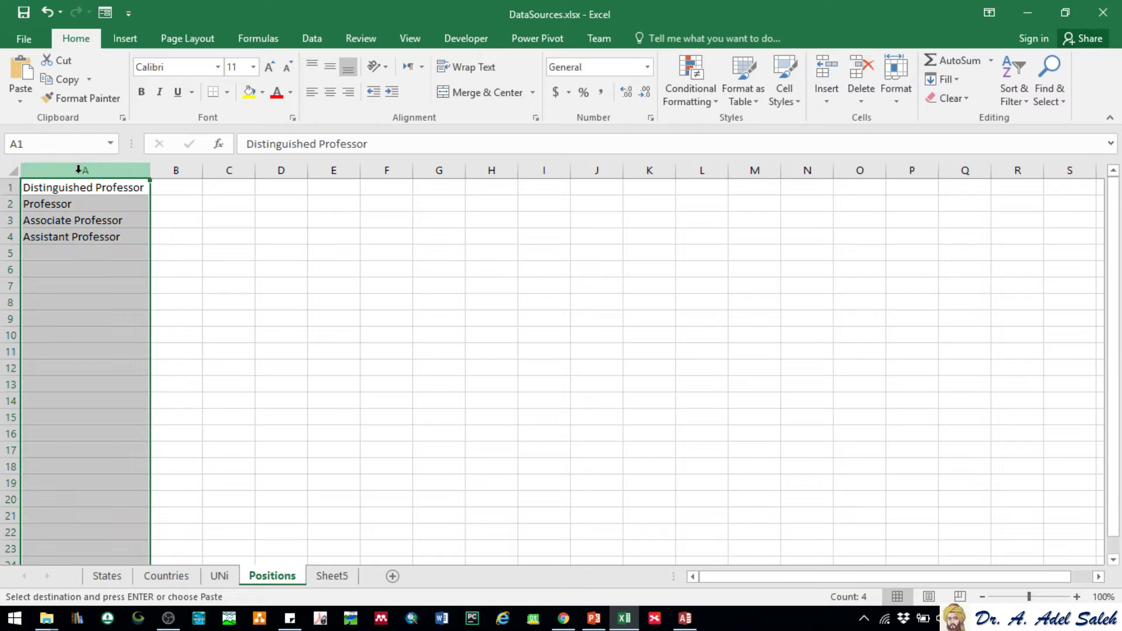
drag(109, 188, 105, 236)
right_click(104, 215)
key(Escape)
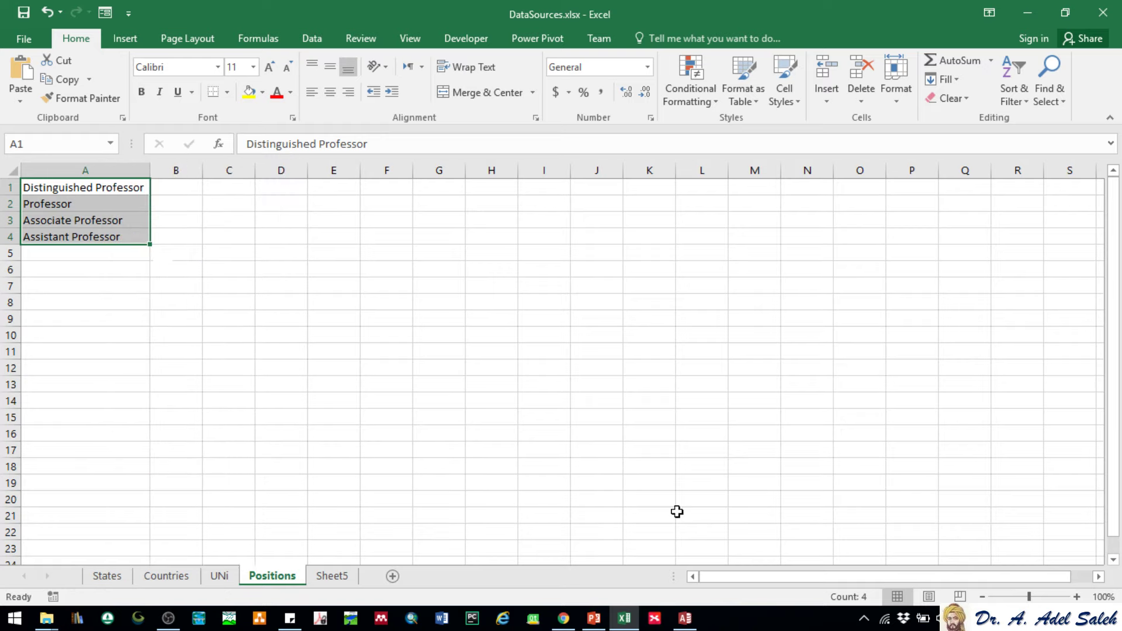
key(ctrl+c)
click(685, 617)
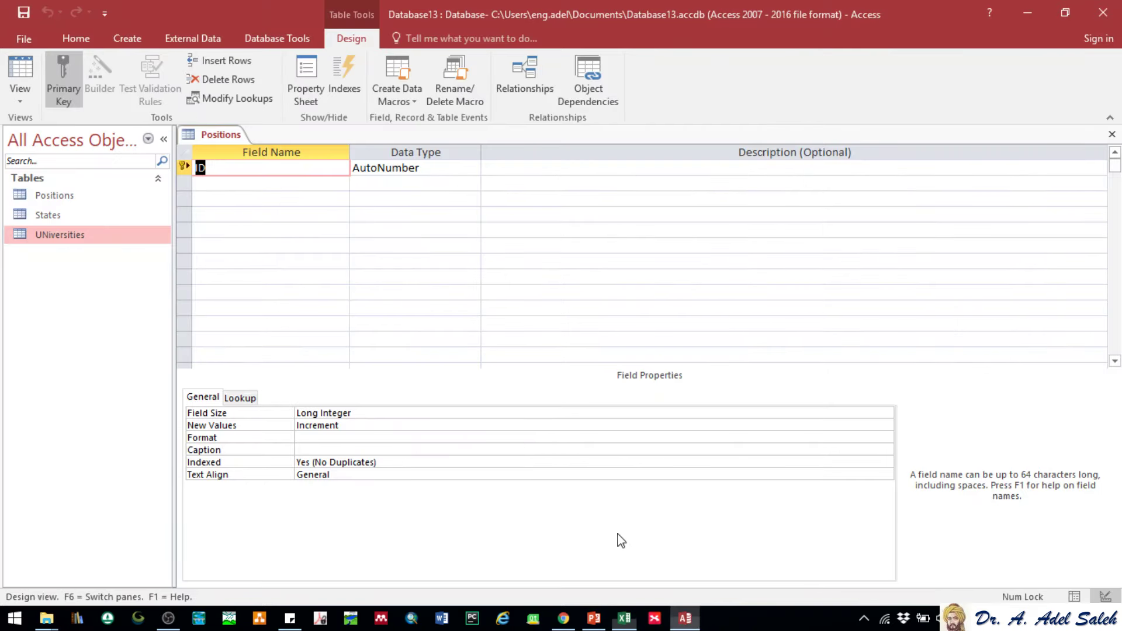
Add a Short Text field named Positions below the ID field of the Positions table
right_click(214, 135)
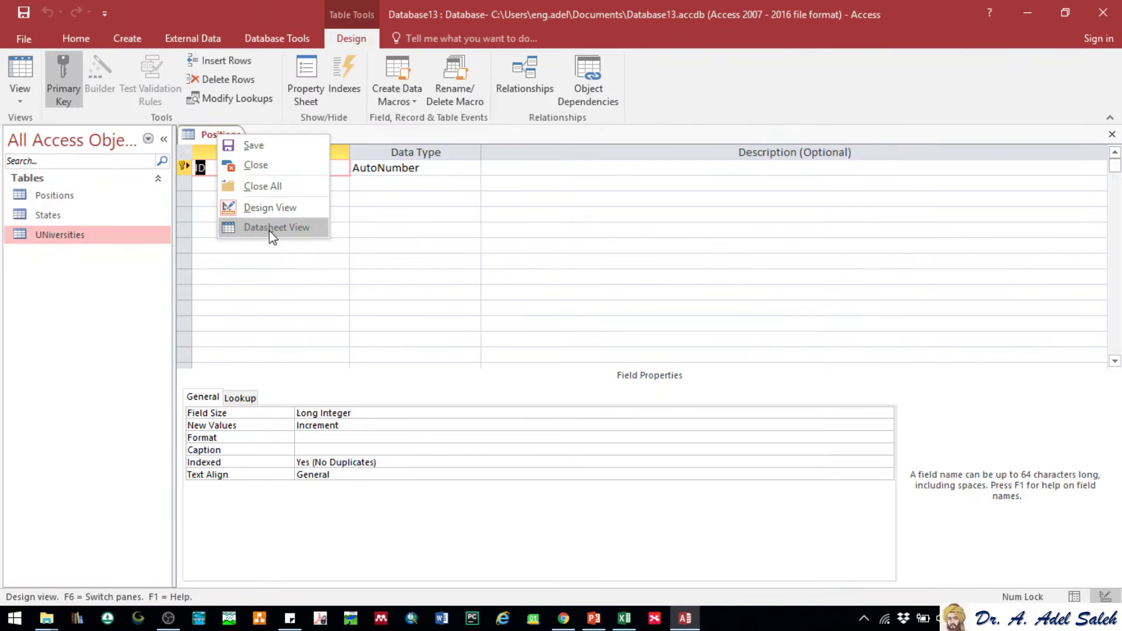
click(436, 204)
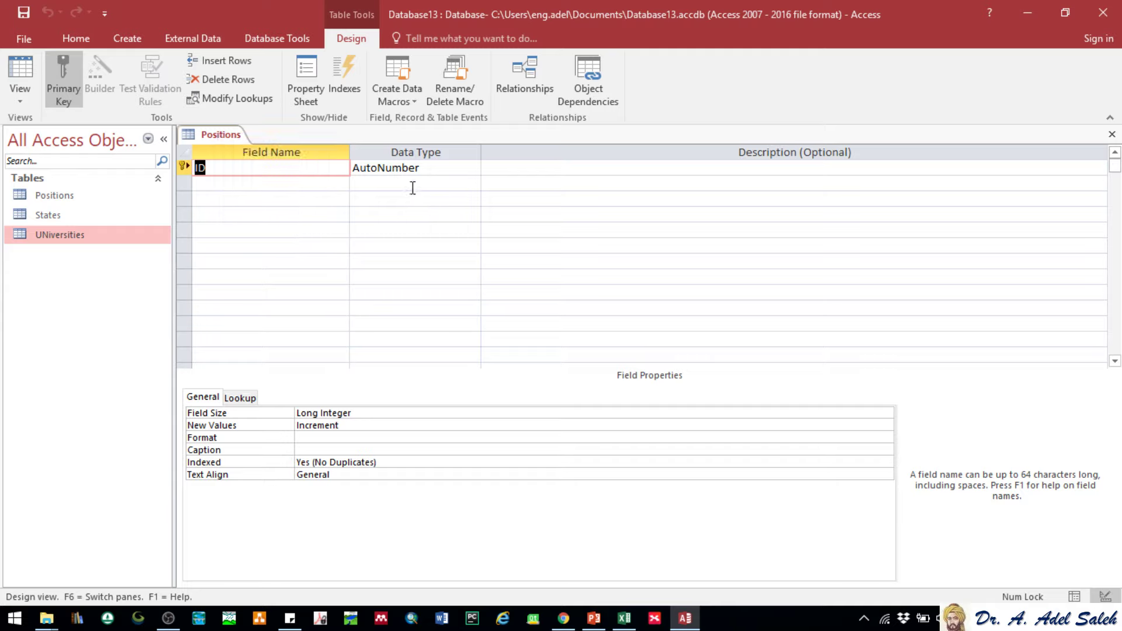
click(413, 187)
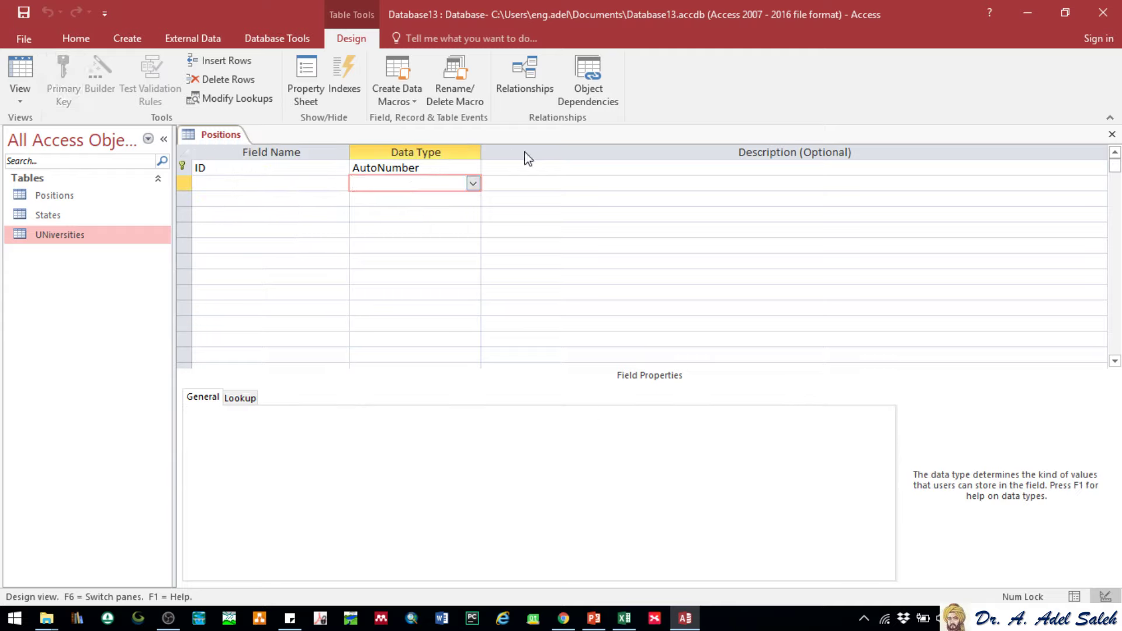
click(497, 186)
click(233, 195)
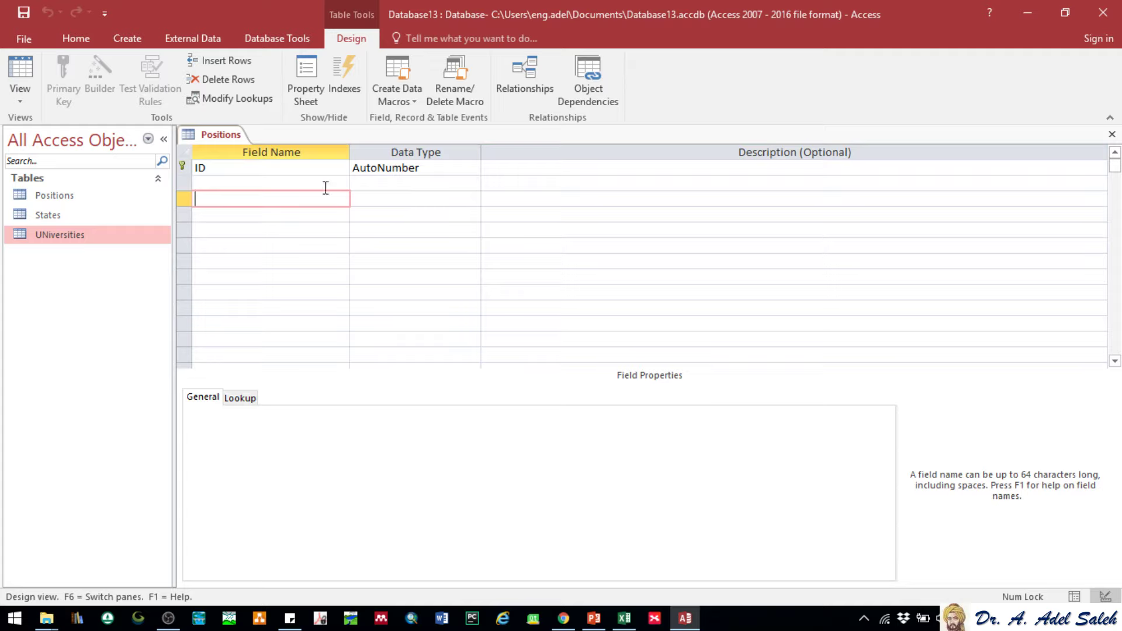
right_click(213, 134)
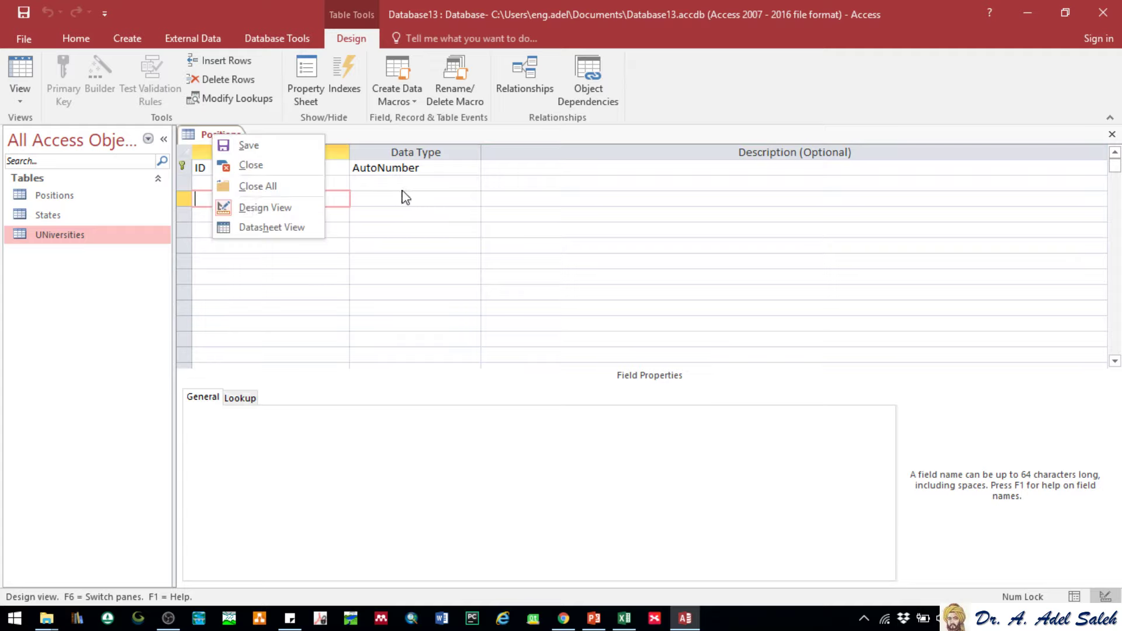
click(269, 182)
click(268, 182)
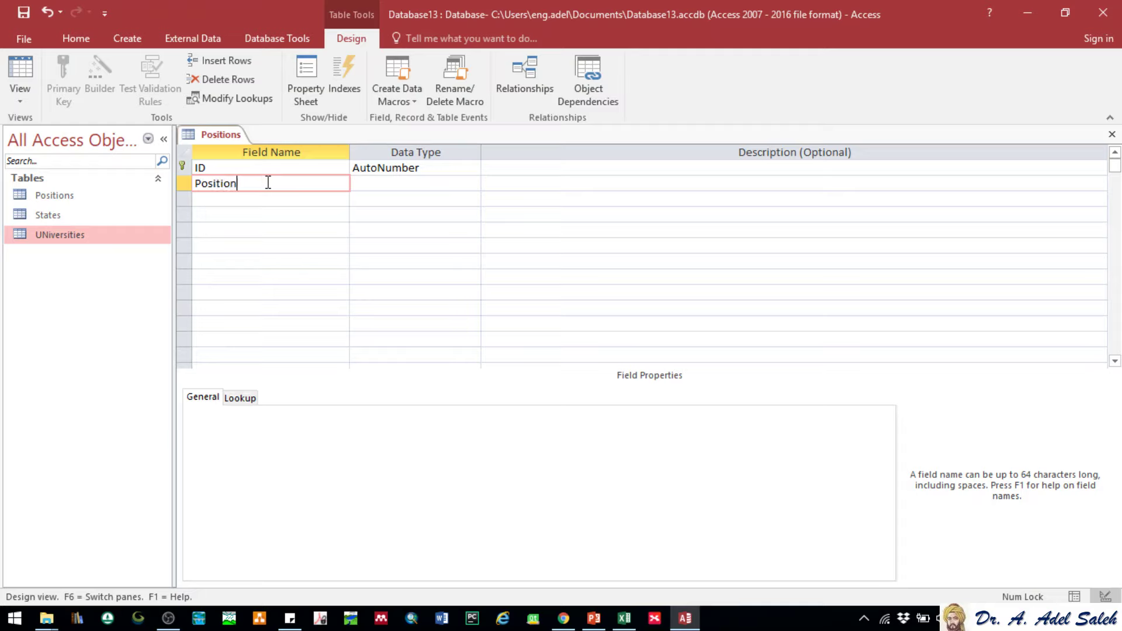
text(s)
click(403, 184)
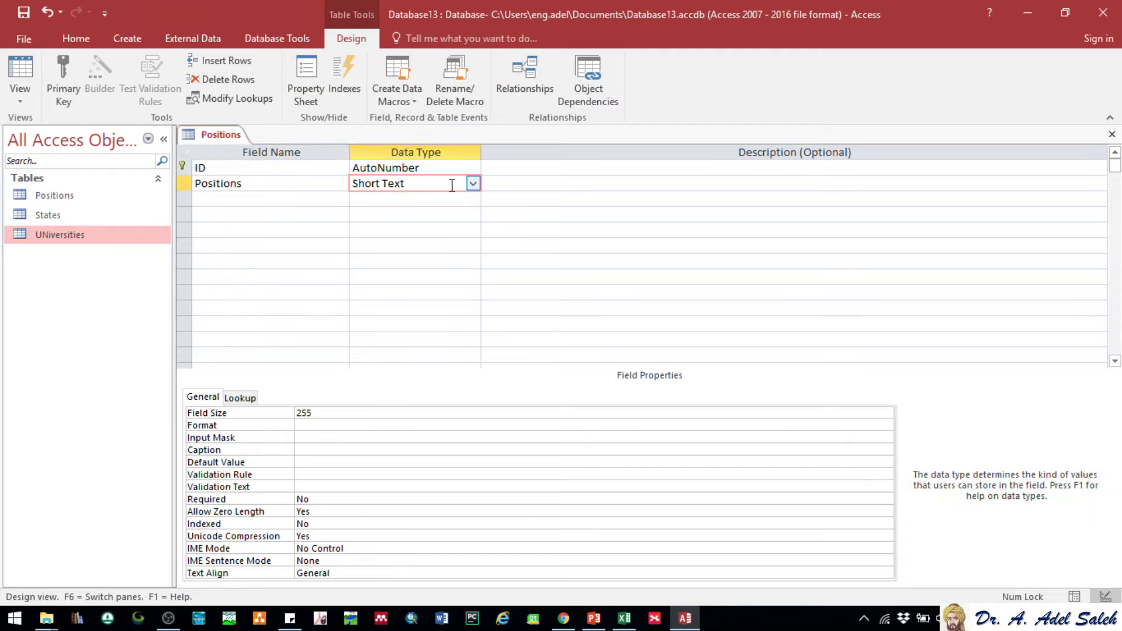
Save the table design, switch to Datasheet View and paste the copied titles into the Positions column
right_click(217, 134)
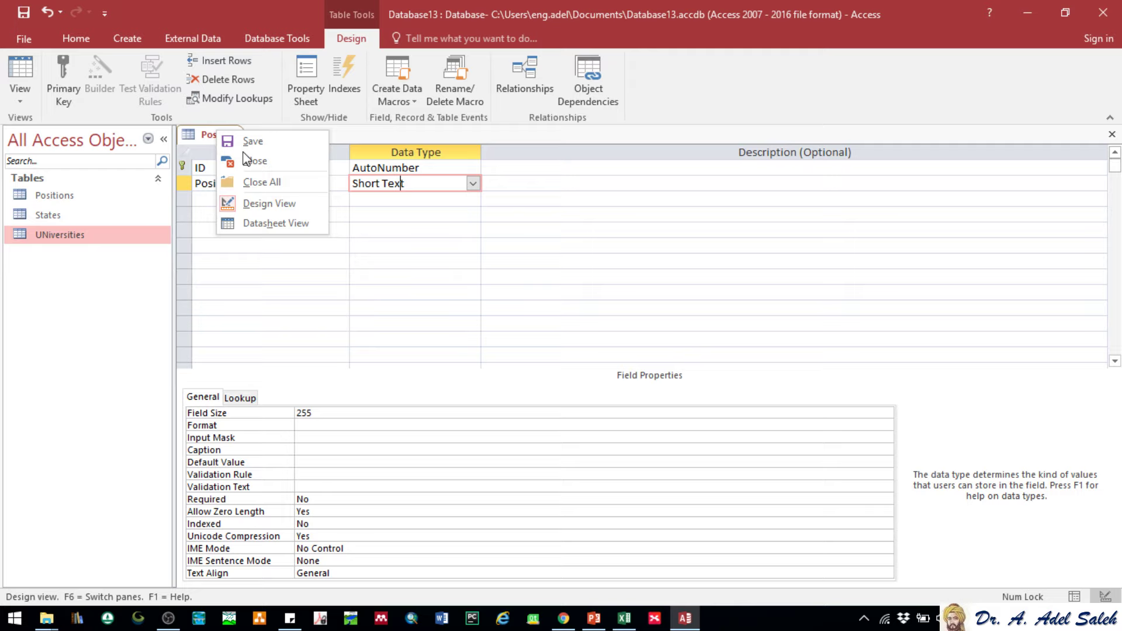
click(251, 223)
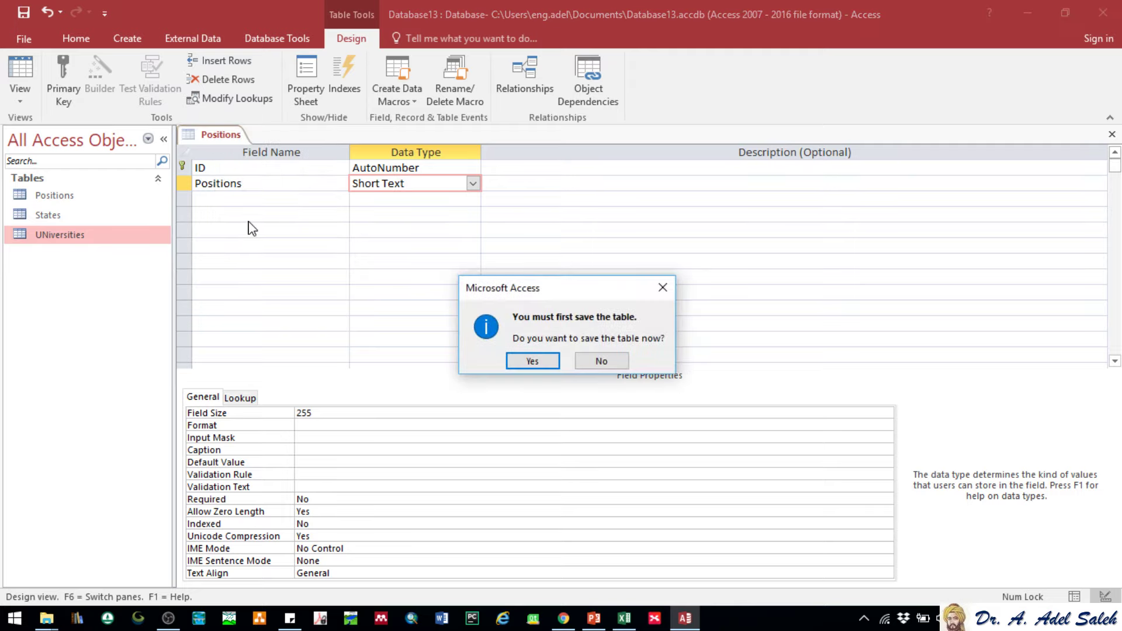
click(541, 359)
click(314, 153)
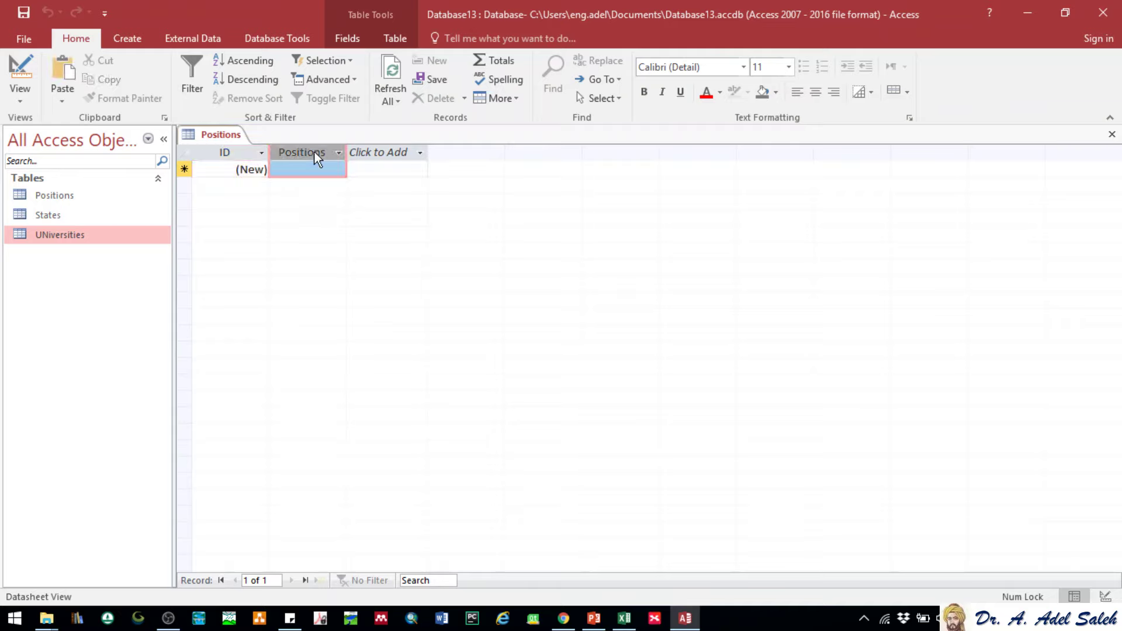
right_click(315, 154)
click(369, 223)
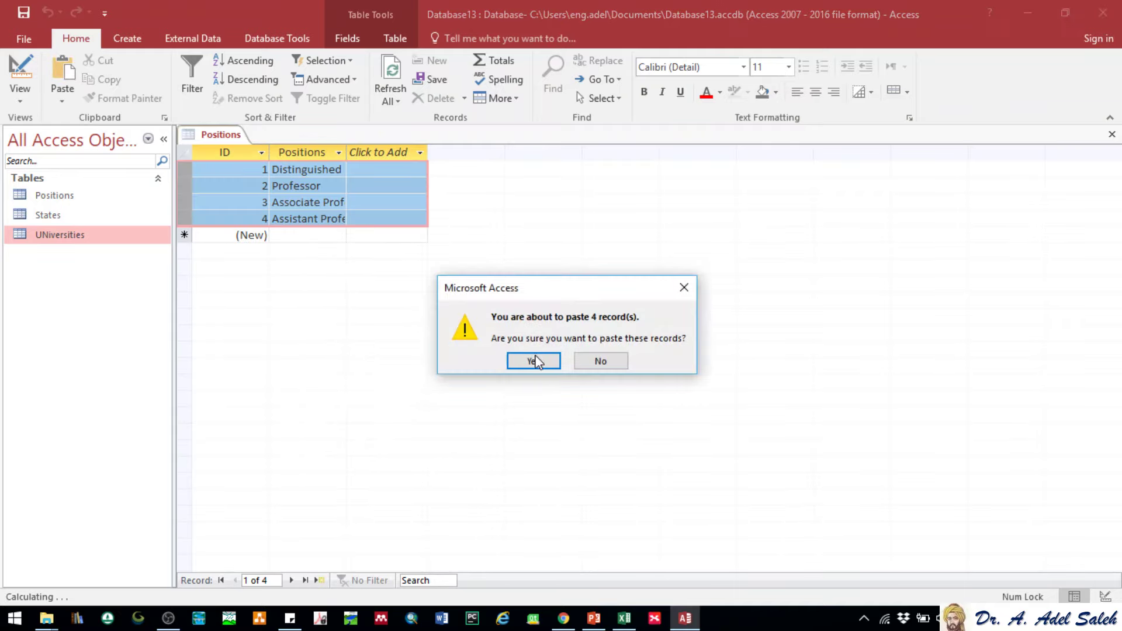
click(533, 360)
Save the filled Positions table and close it
right_click(219, 134)
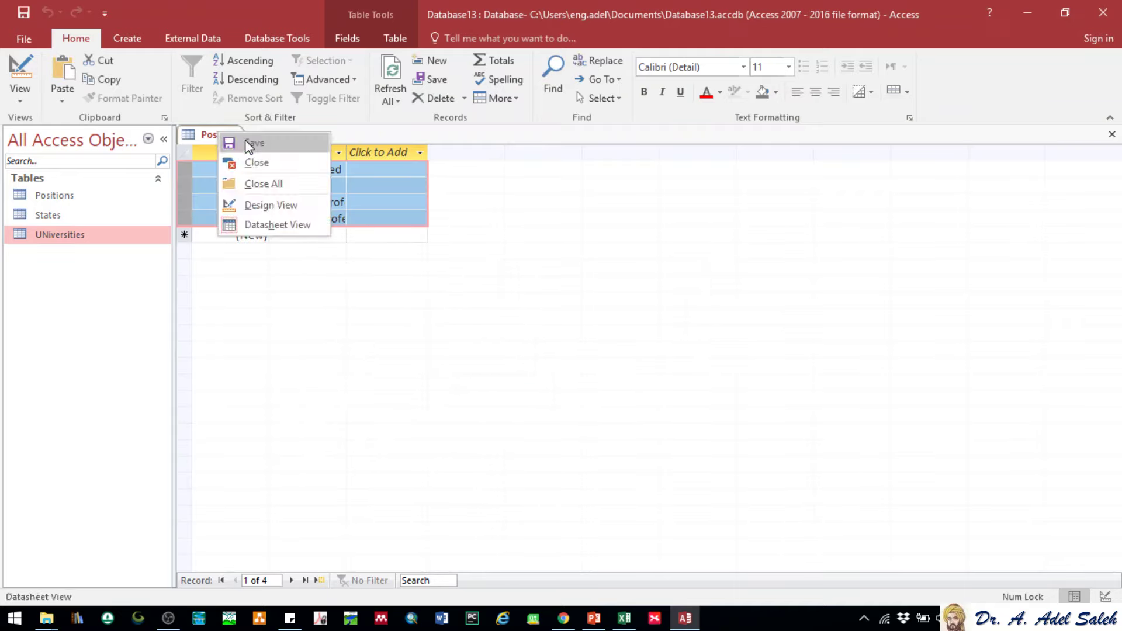
click(249, 144)
right_click(224, 134)
click(253, 162)
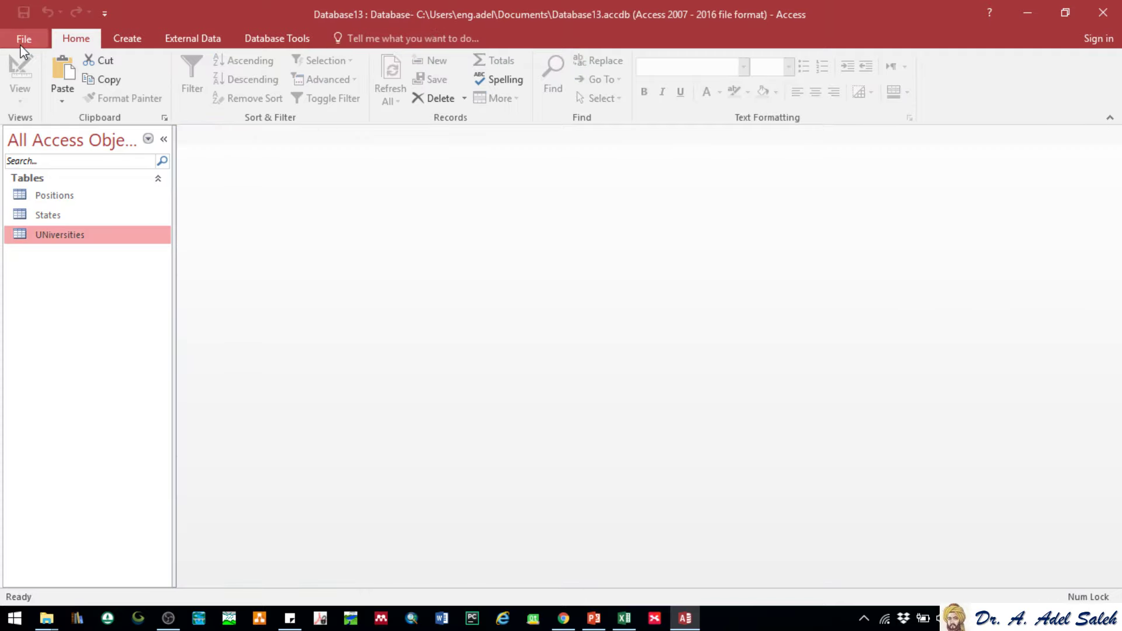
Create another new table and save it as Countries
click(126, 38)
click(77, 83)
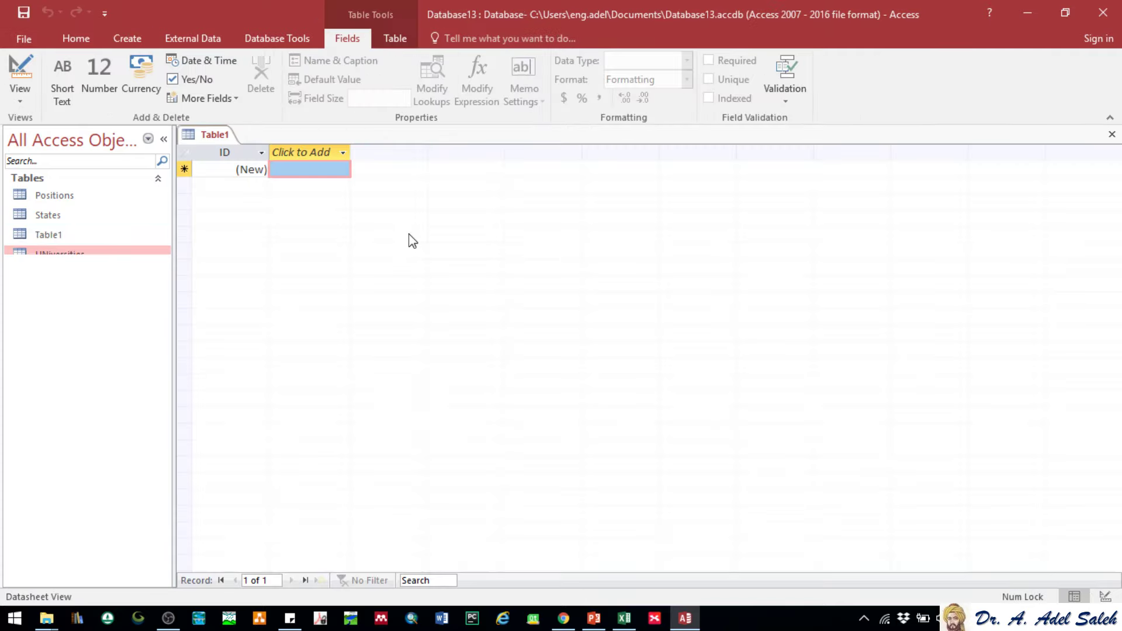
right_click(202, 136)
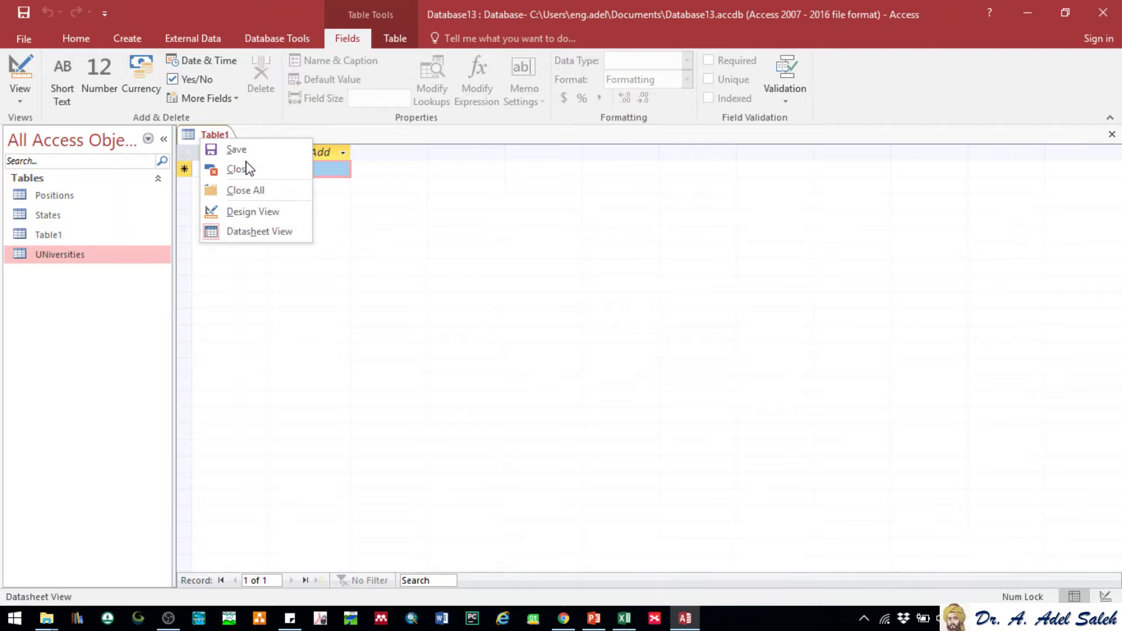
click(257, 153)
text(C)
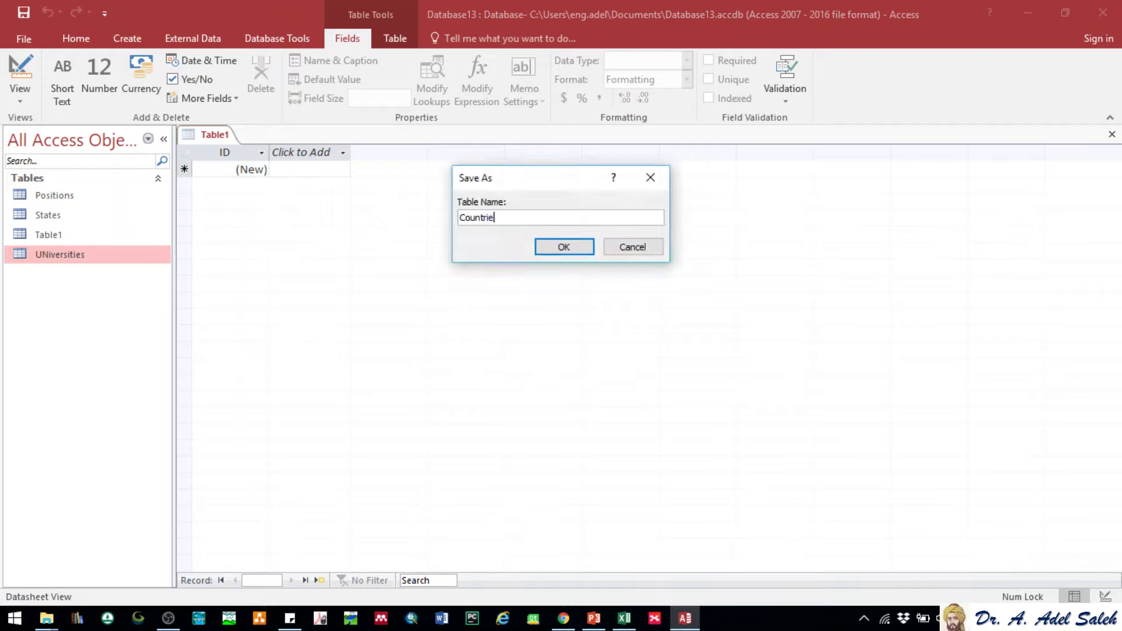
text(ountrie)
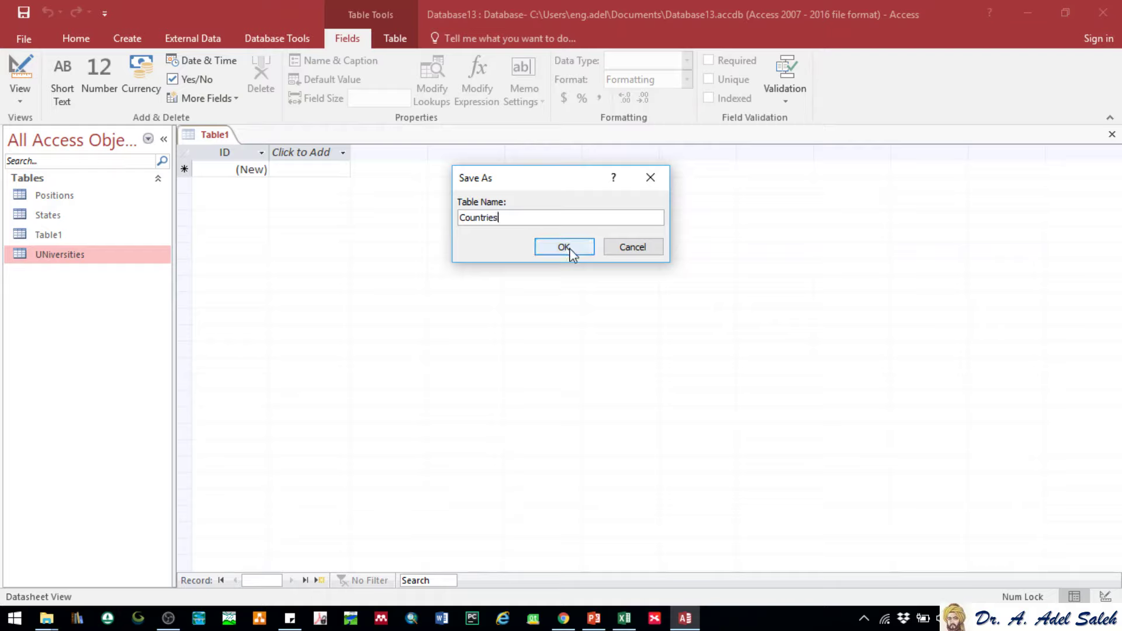
text(s)
click(563, 247)
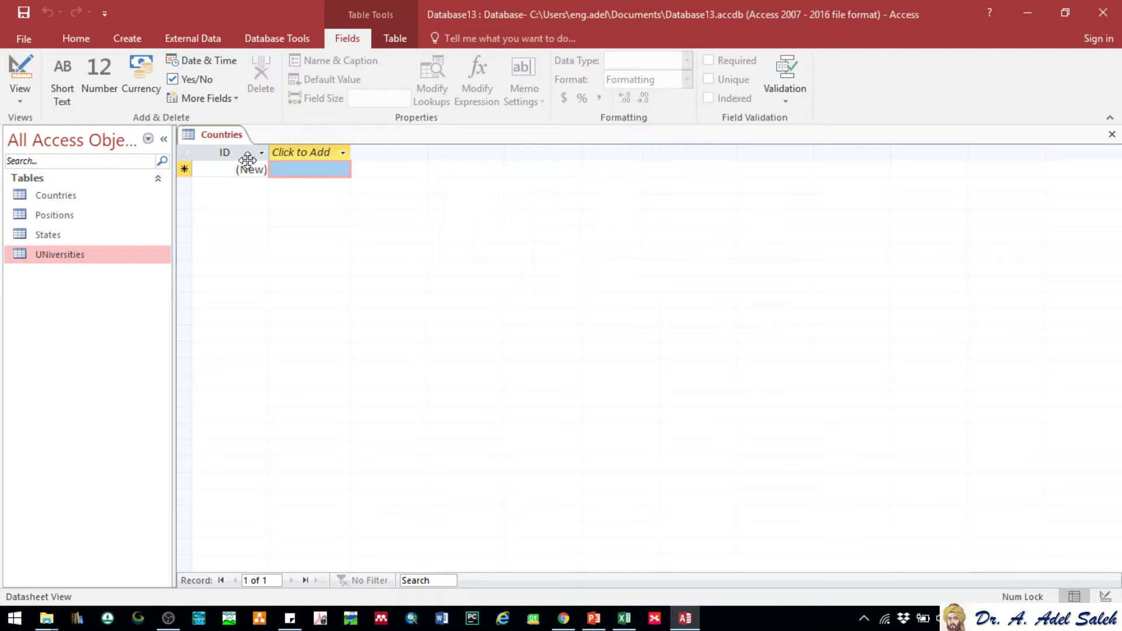
Rename the ID field of the Countries table to CountryID
double_click(231, 152)
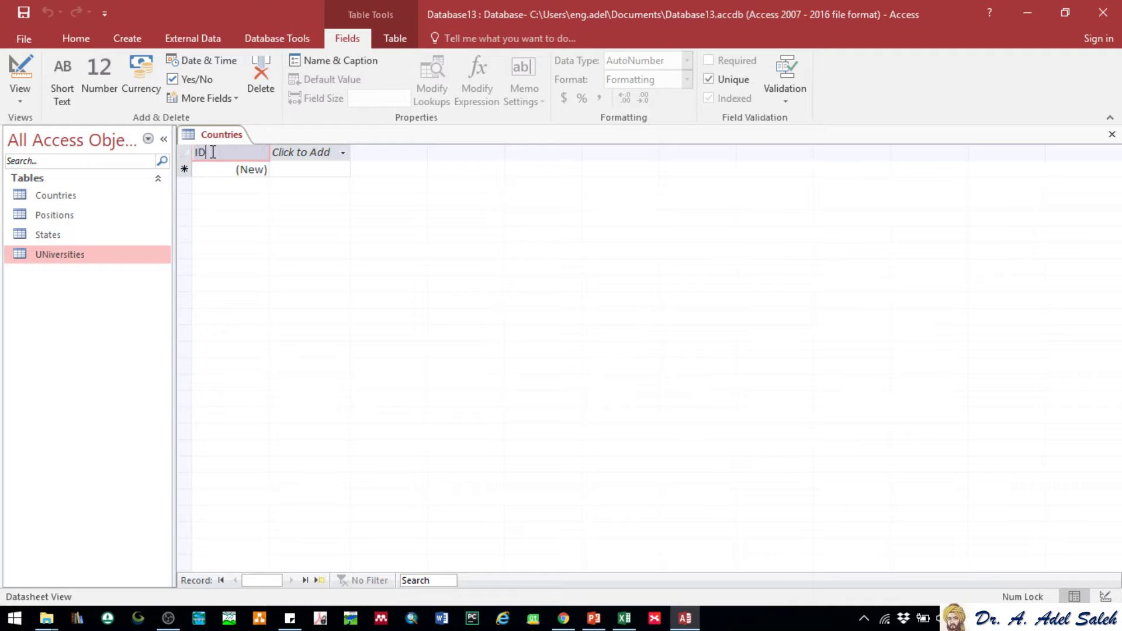
text(Country)
key(Return)
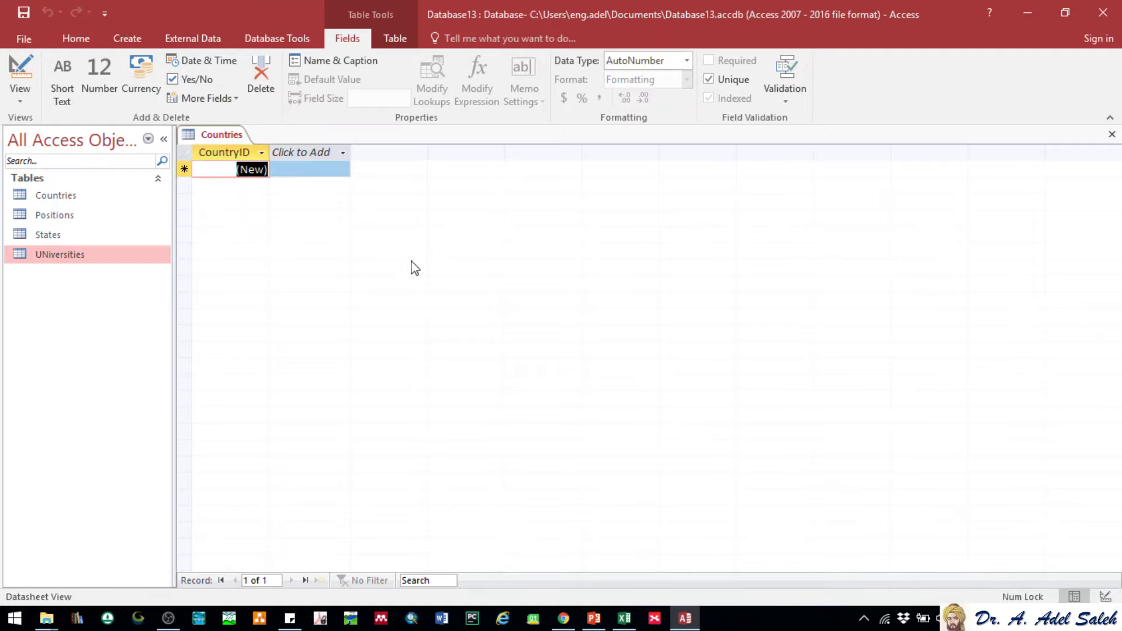
Copy the country names from B1 down to B195 on the Countries sheet in Excel and return to Access
click(690, 623)
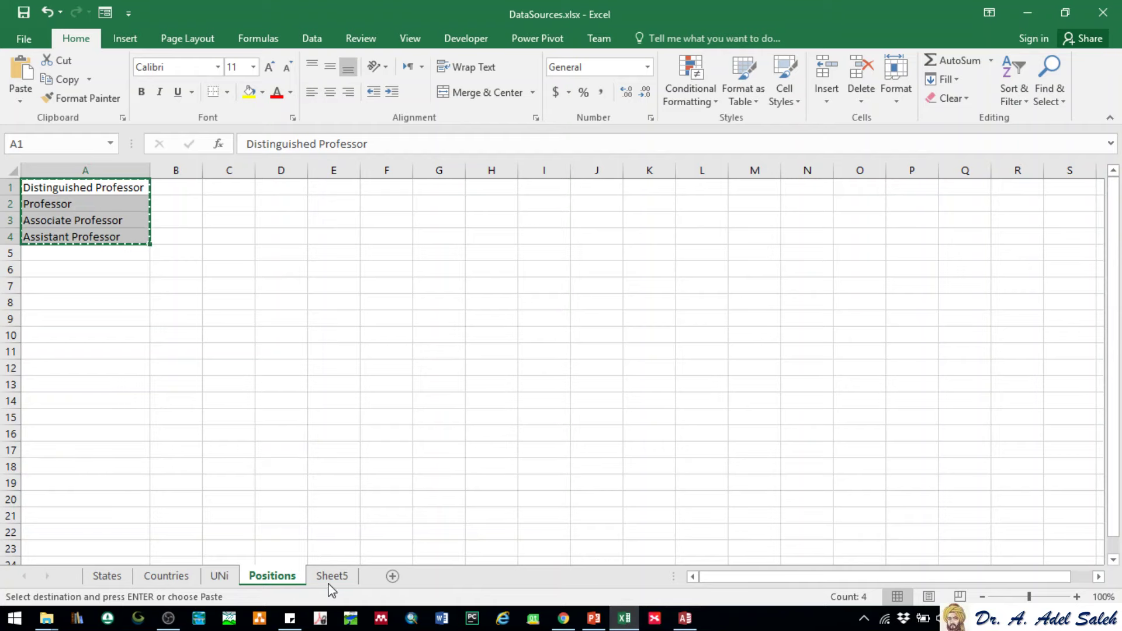
click(167, 580)
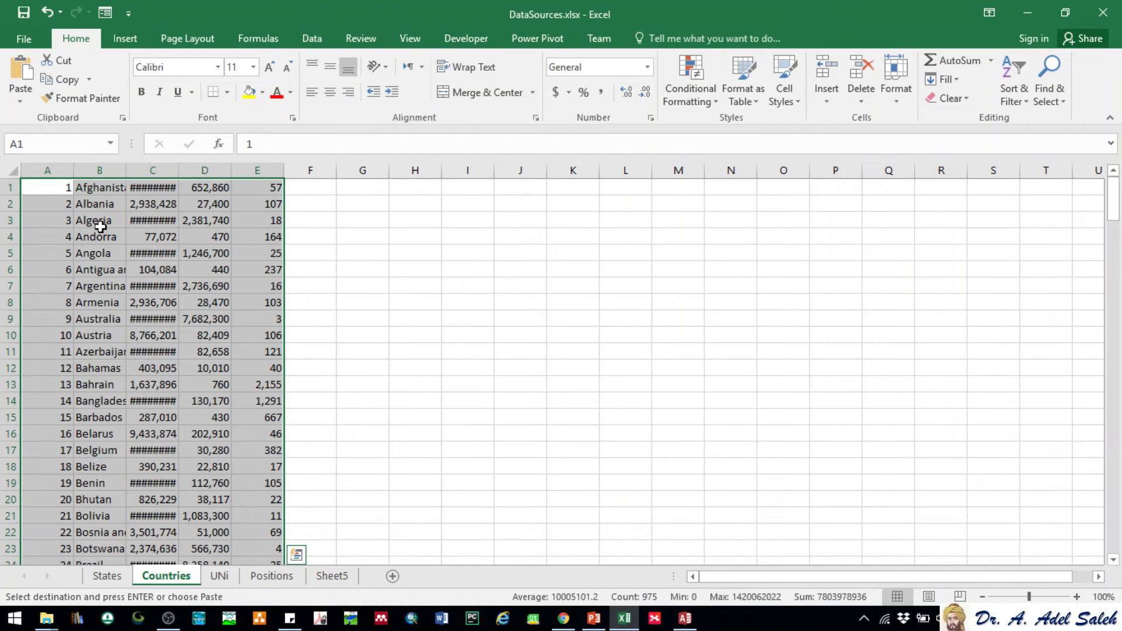
click(92, 204)
click(111, 185)
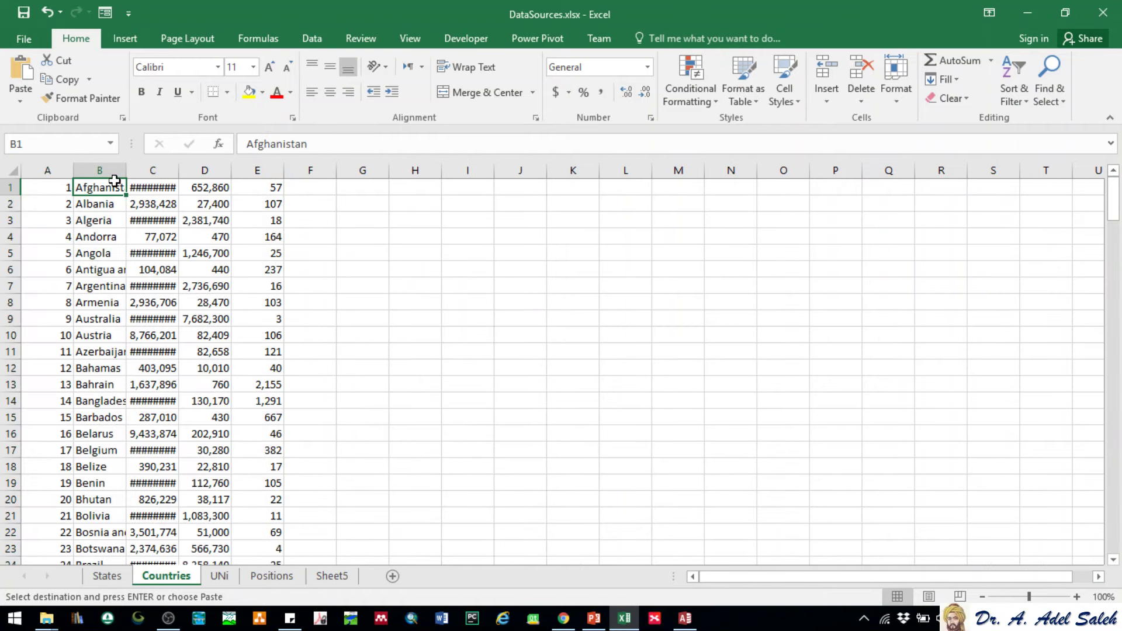
key(ctrl+shift+Down)
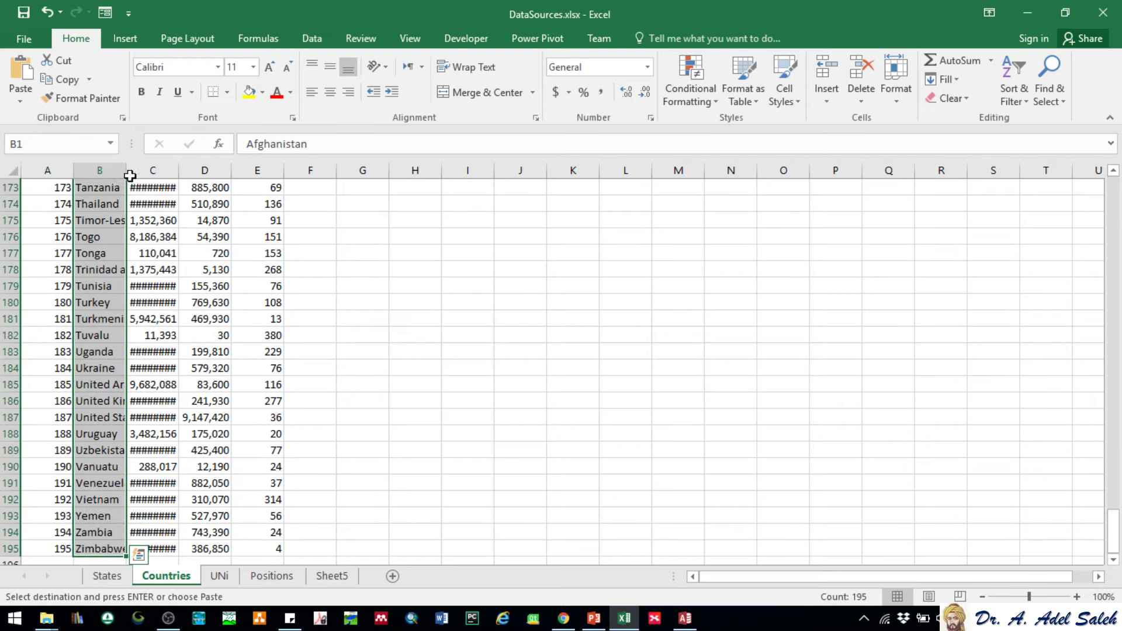
key(ctrl+c)
key(alt+Tab)
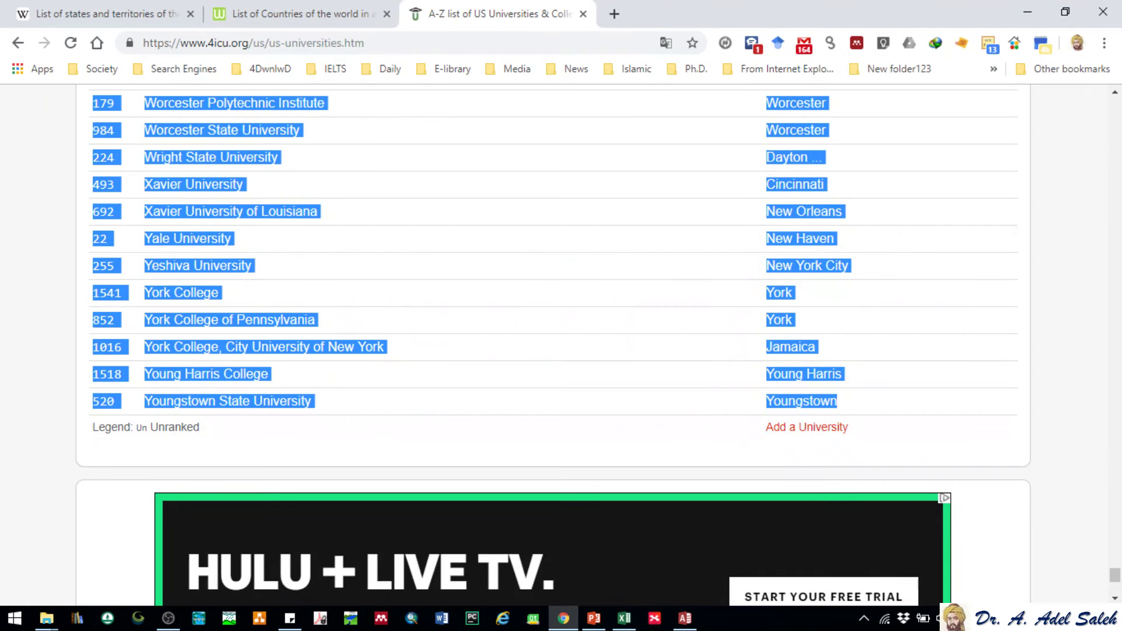
click(686, 619)
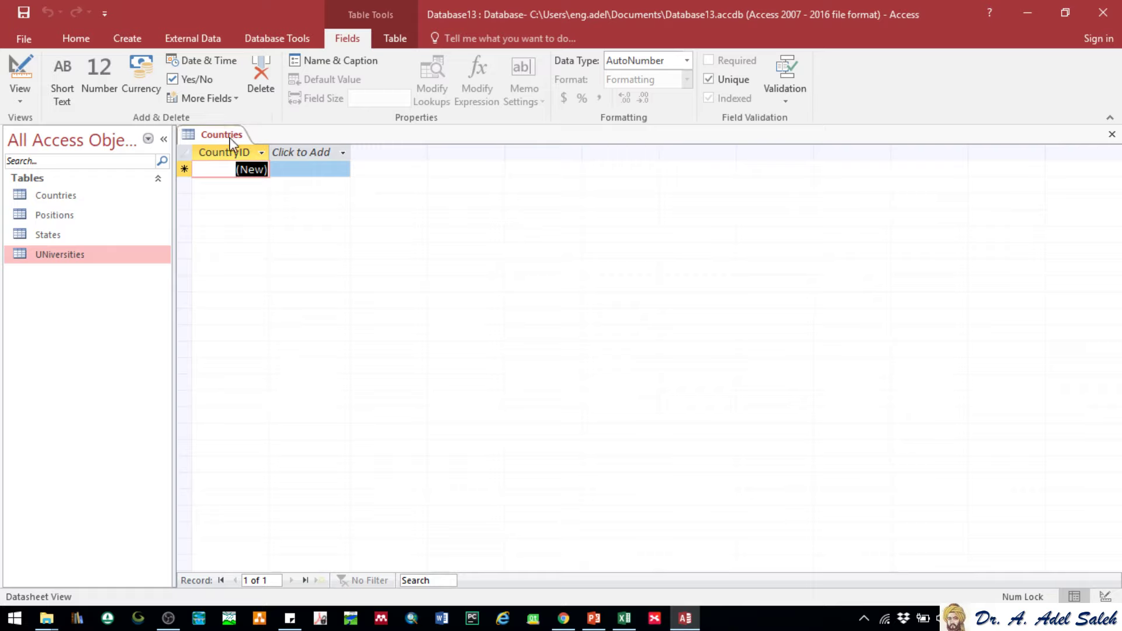
Add a Short Text field named CountryName to the Countries table
click(286, 153)
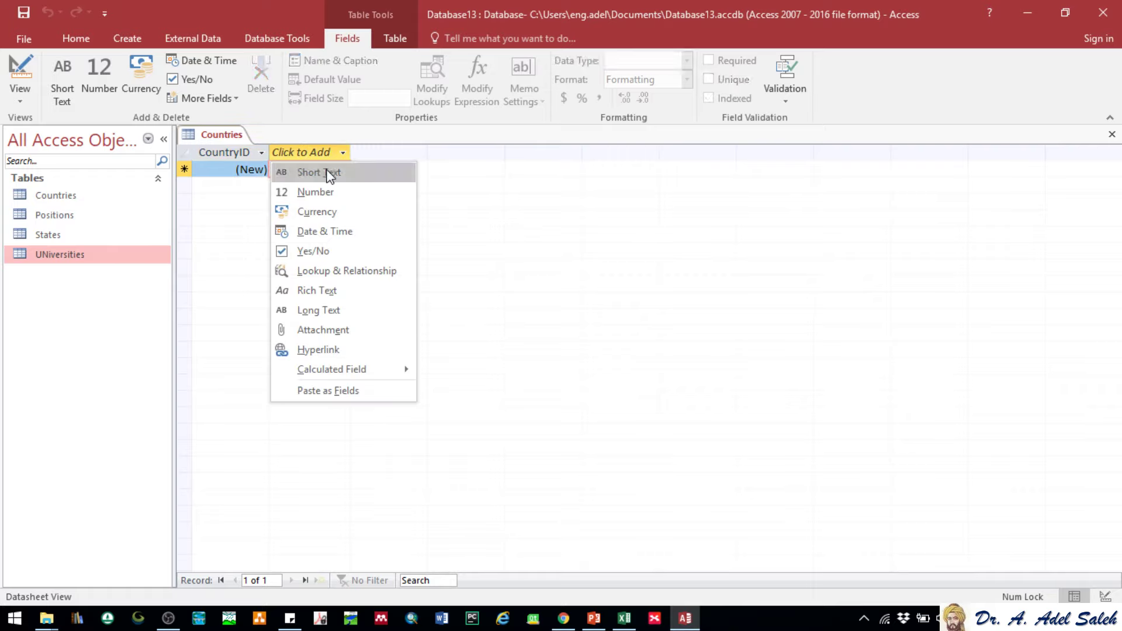
click(331, 173)
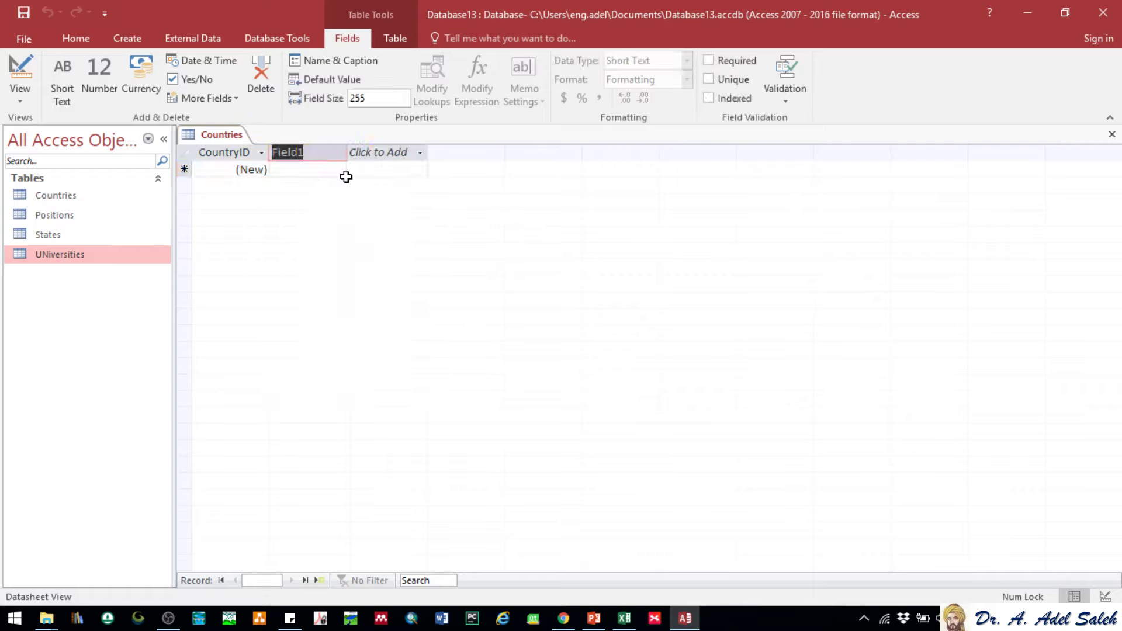
text(CountryN)
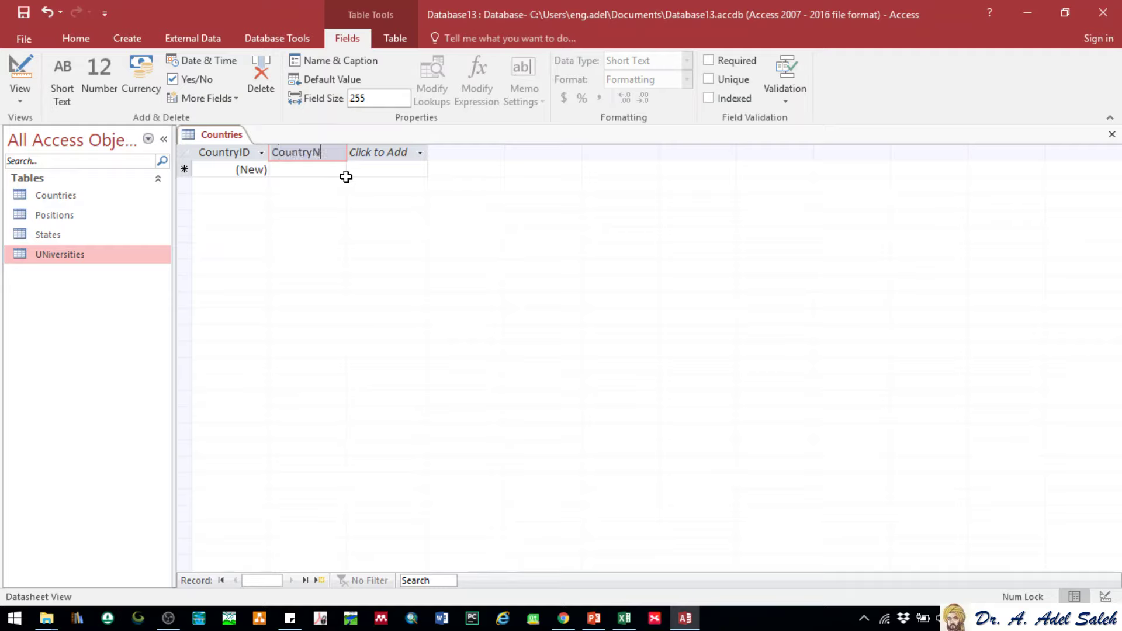
text(ame)
click(308, 173)
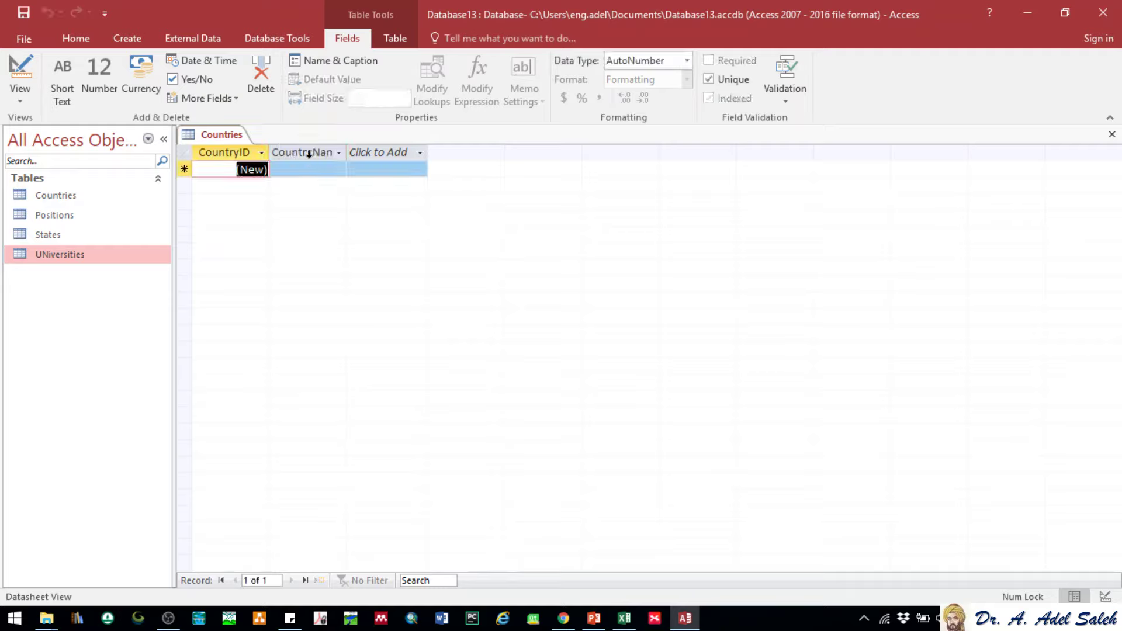
Paste the copied country names into the CountryName column and accept adding the records
click(309, 154)
right_click(309, 154)
click(346, 226)
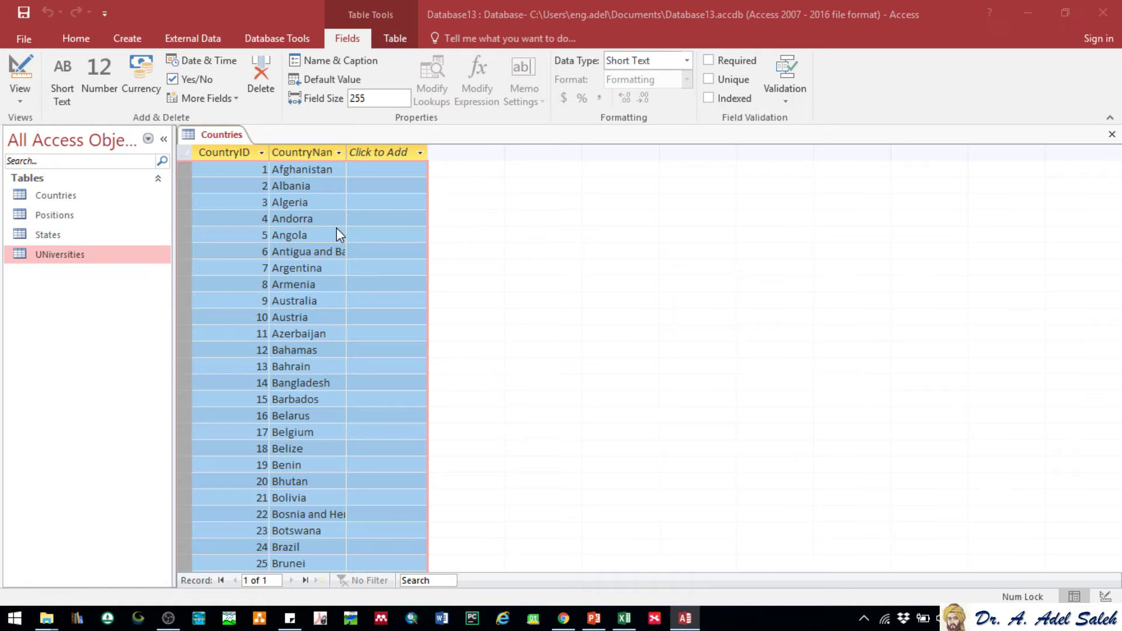
click(533, 361)
Close the filled Countries table and widen the list of database objects
right_click(222, 136)
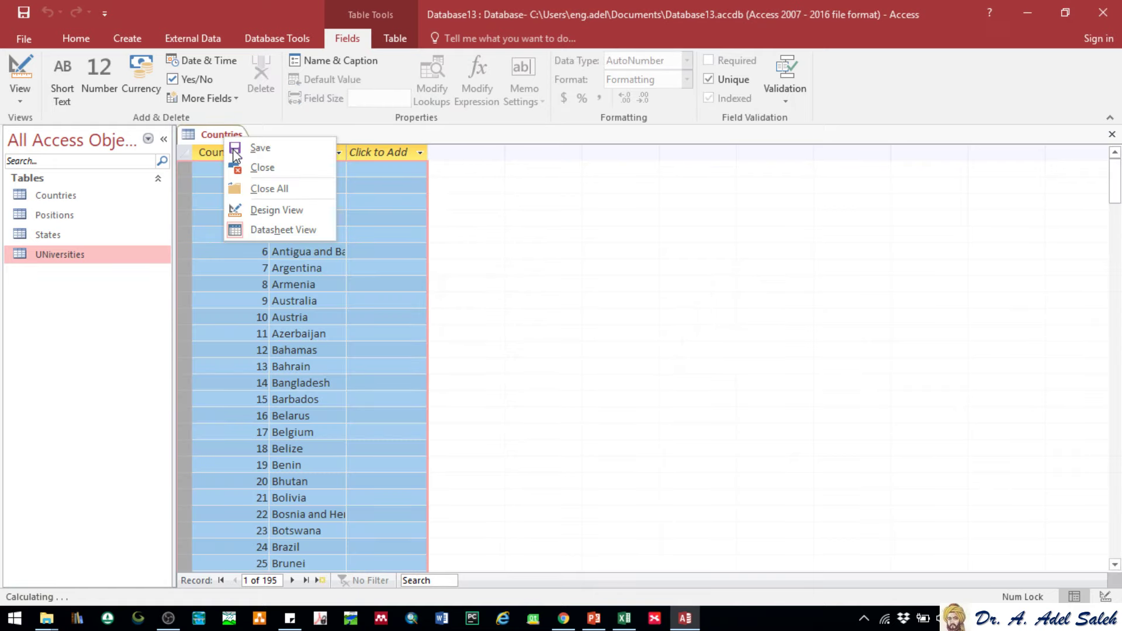
click(224, 136)
right_click(222, 135)
click(257, 166)
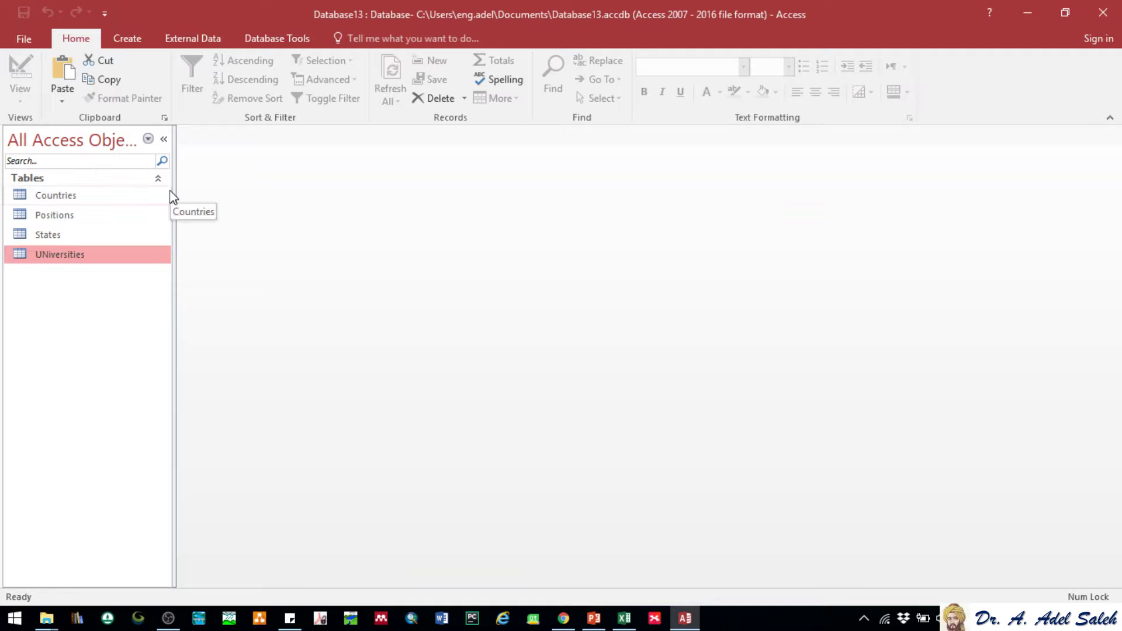
drag(174, 196, 217, 197)
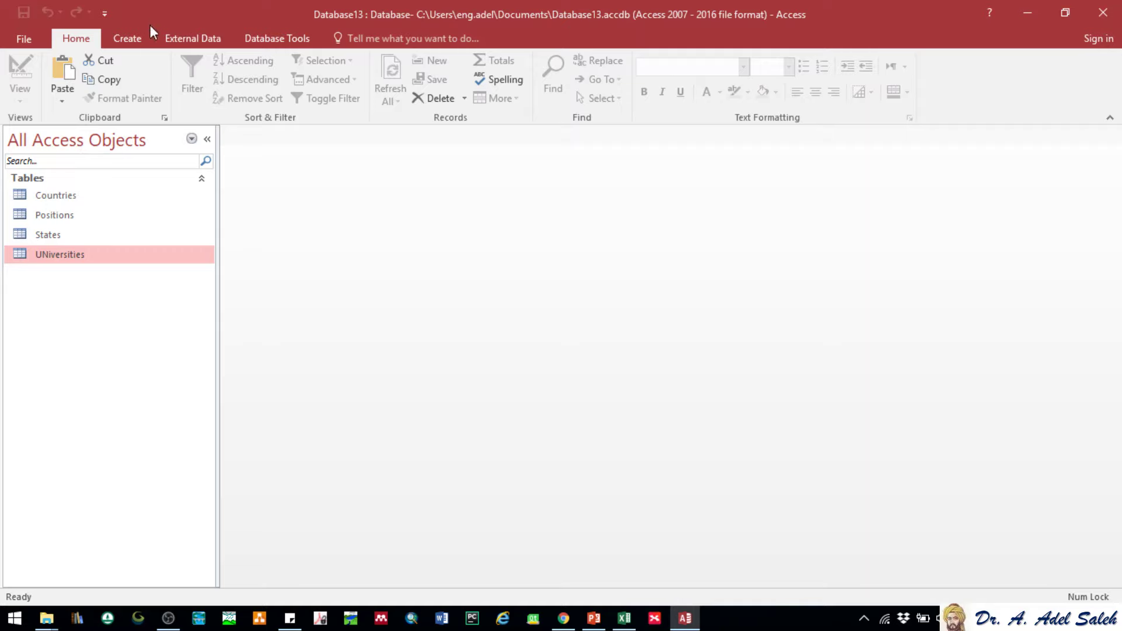
click(129, 38)
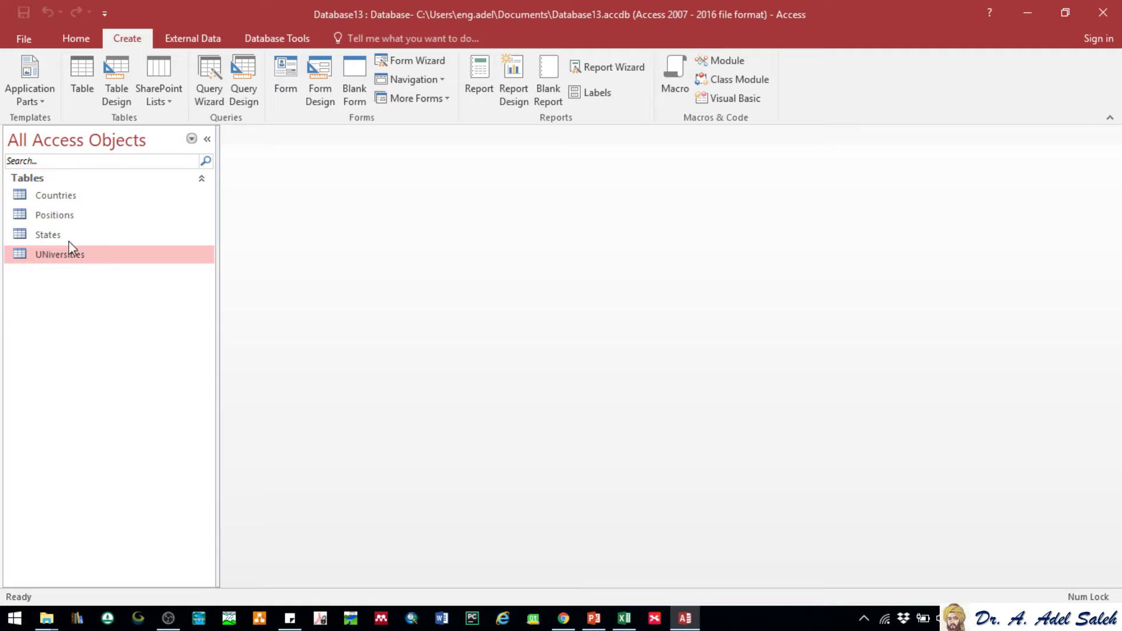
click(53, 196)
click(52, 215)
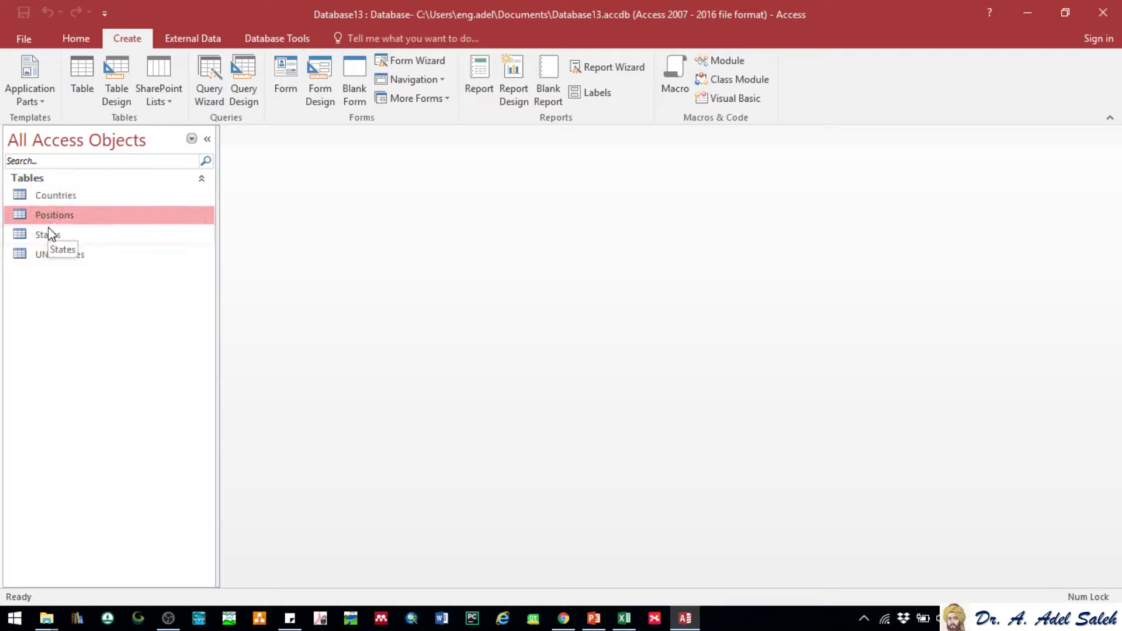
click(50, 234)
click(51, 254)
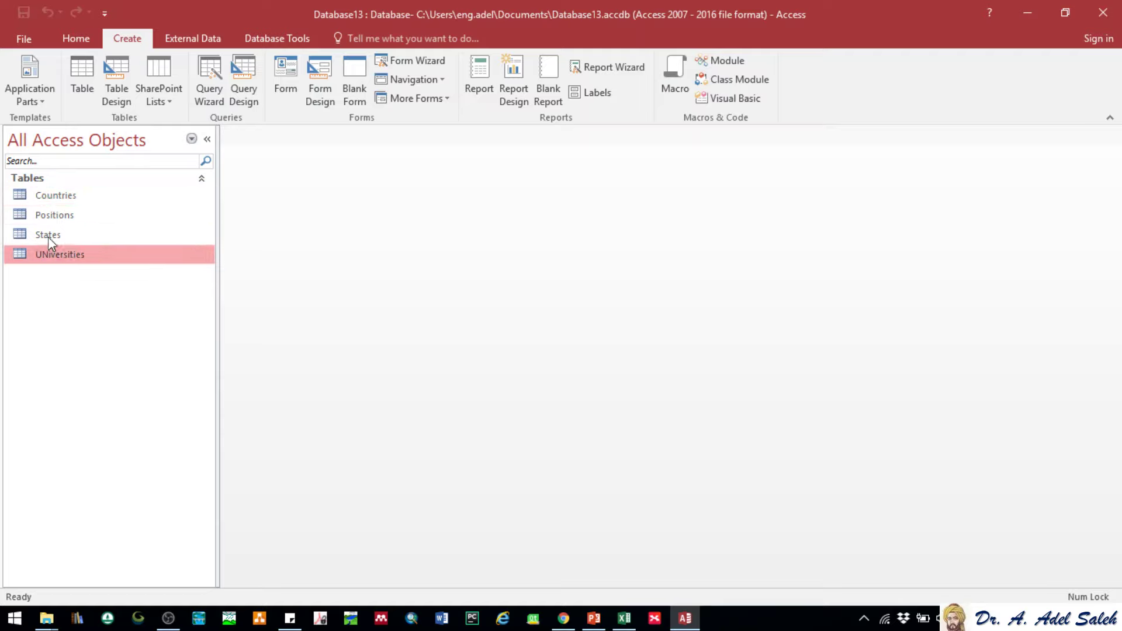
Rename the Countries table as tblCountries
click(56, 195)
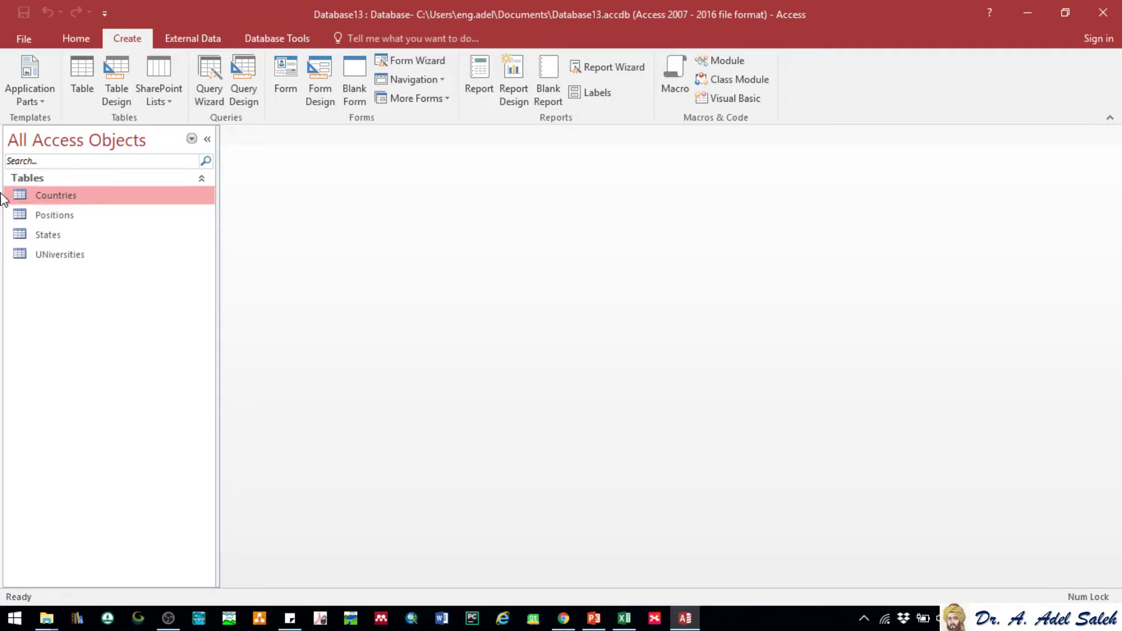
right_click(58, 195)
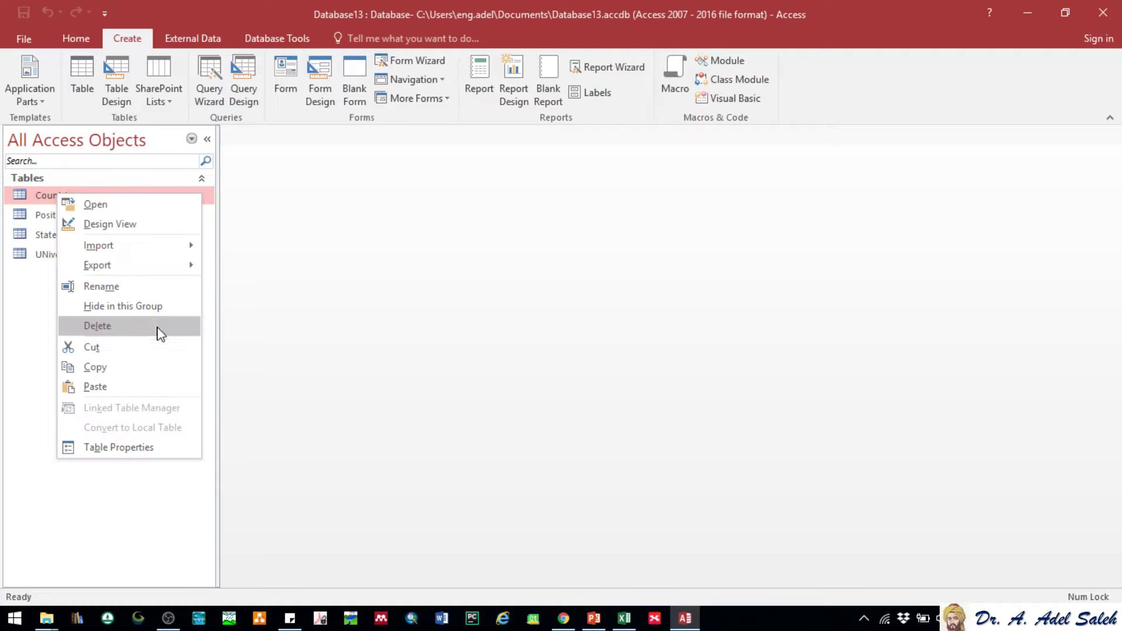
click(159, 286)
click(41, 195)
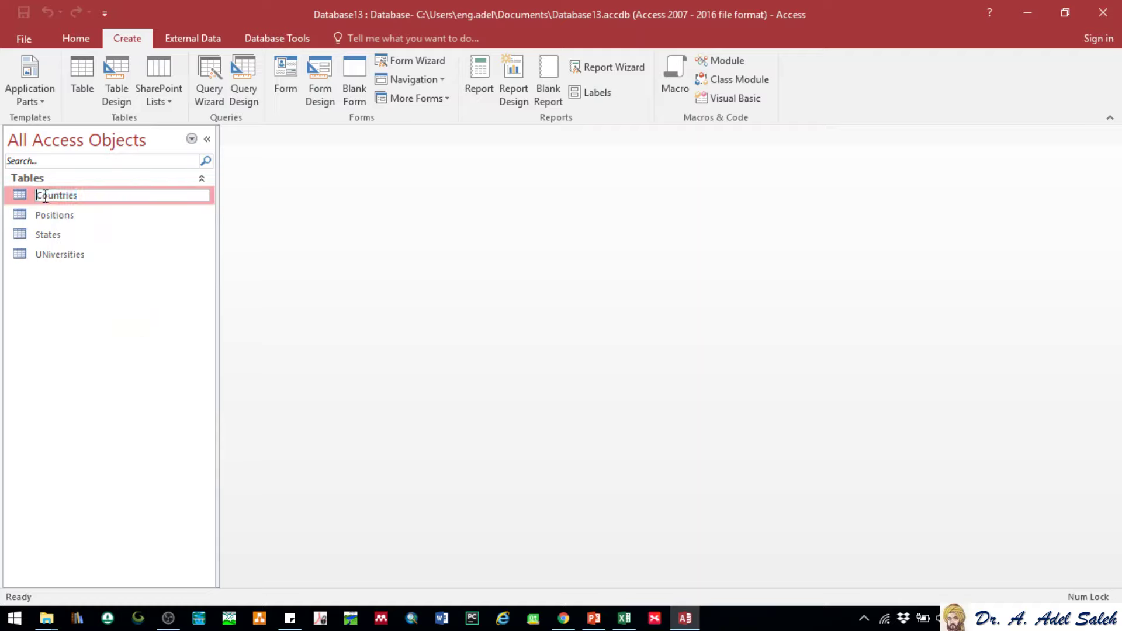
text(tbl)
click(69, 217)
Rename the States table as tblStates
click(41, 218)
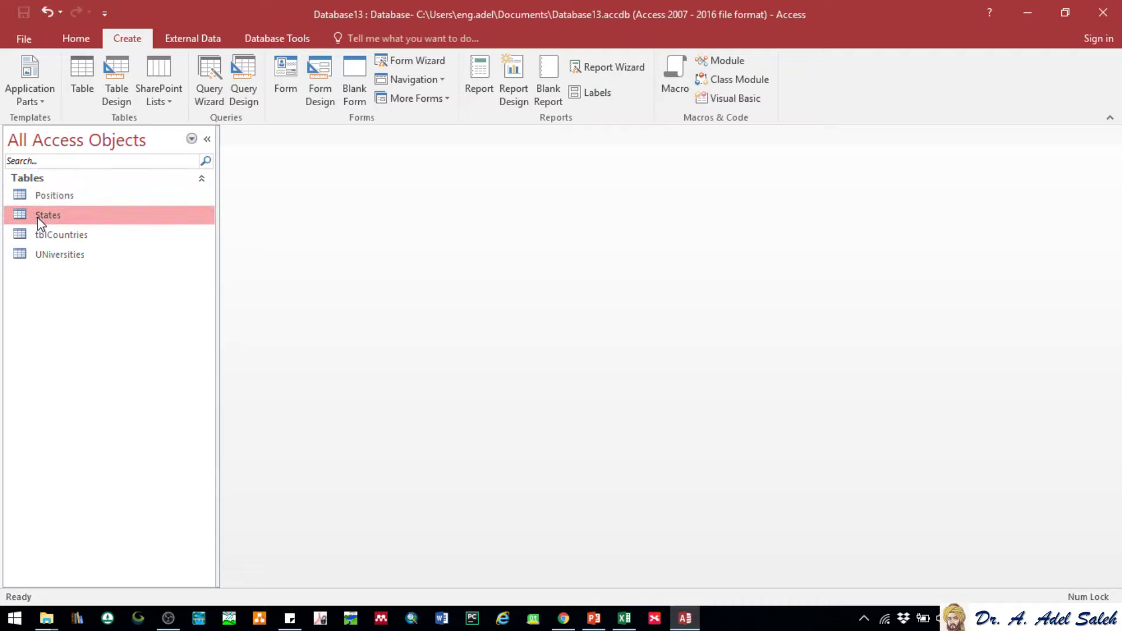
right_click(41, 218)
click(86, 301)
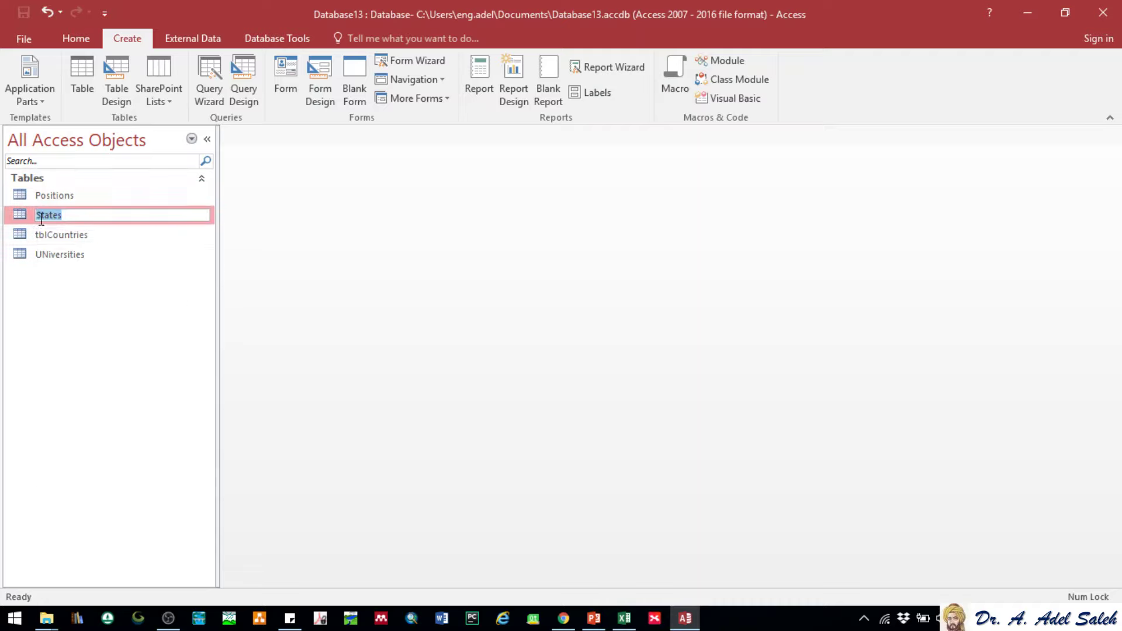
click(74, 218)
key(Home)
text(tbl)
key(Return)
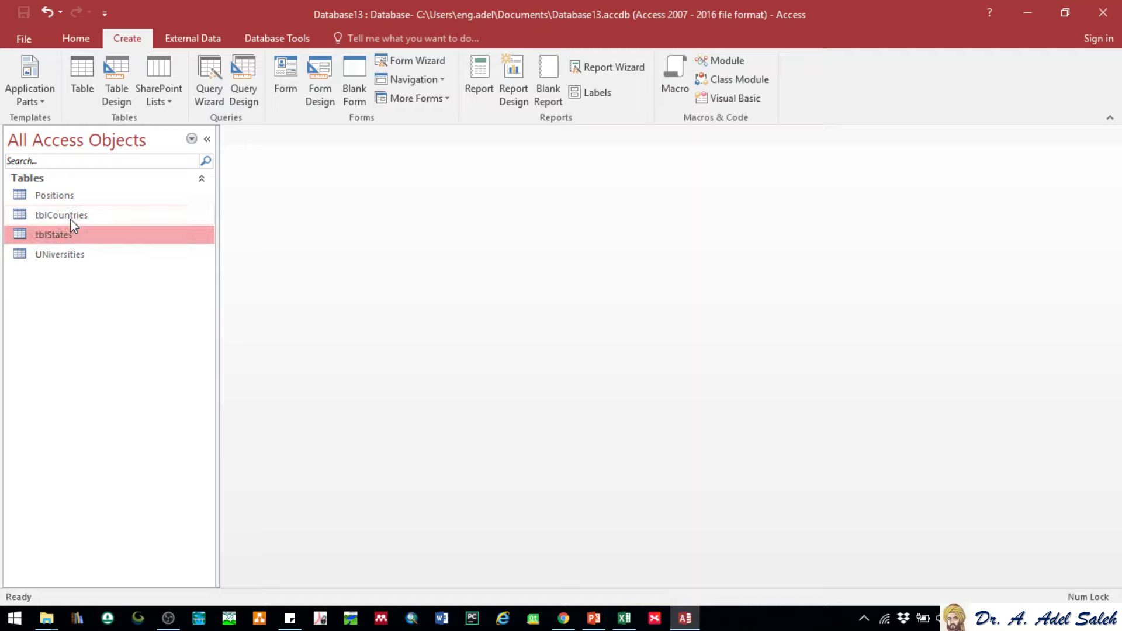
Rename the Positions table as tblPositions
click(40, 201)
right_click(41, 200)
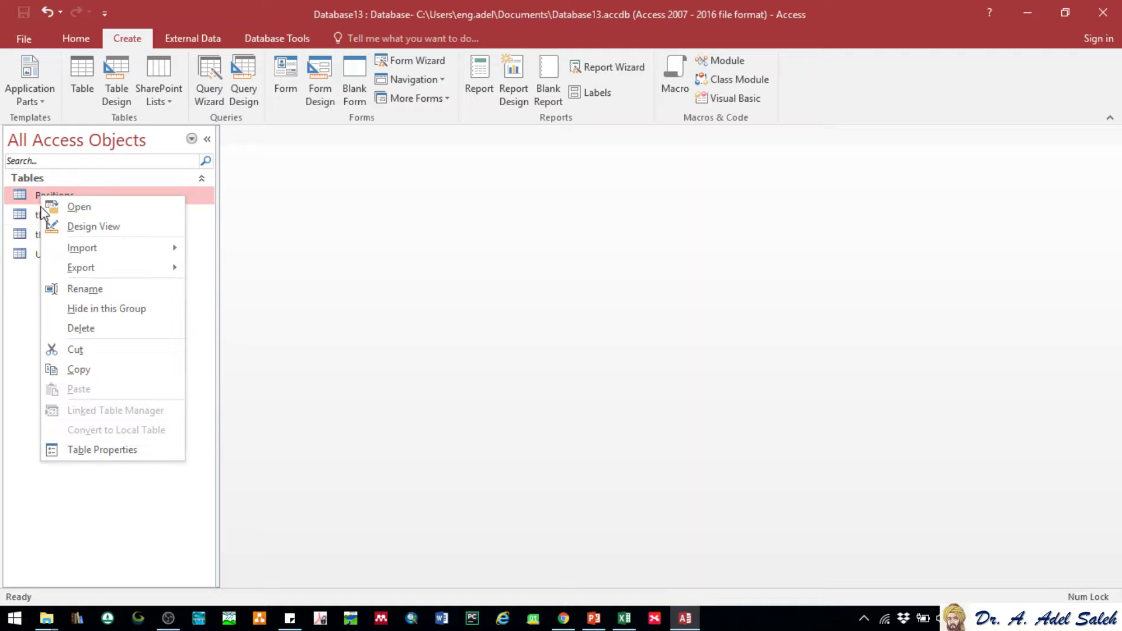
click(110, 287)
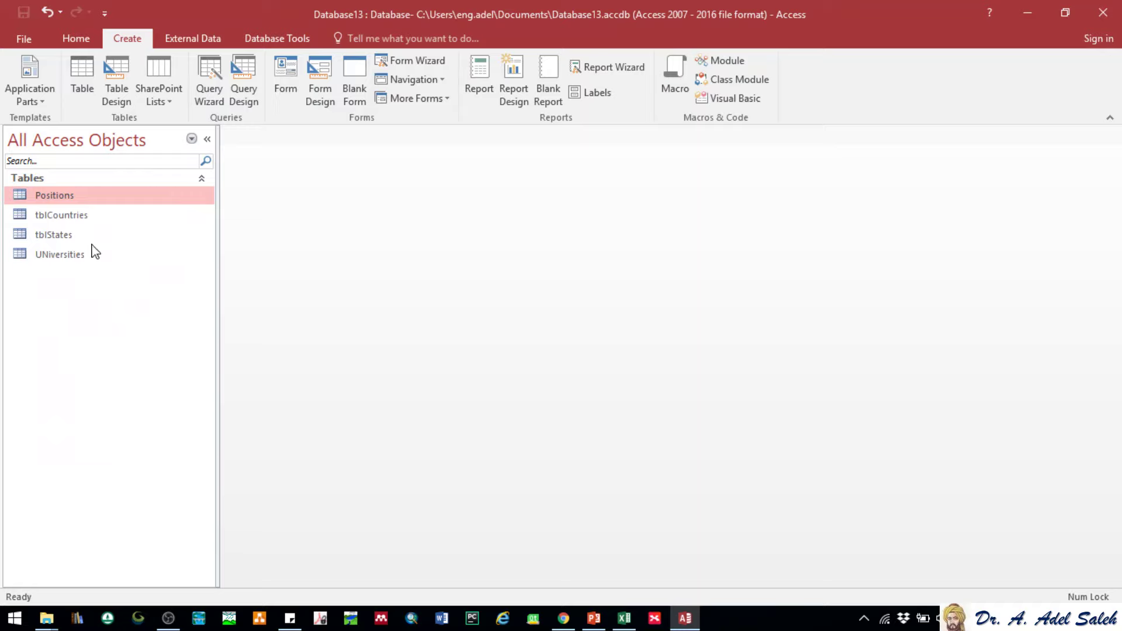
click(38, 198)
text(tbl)
key(Return)
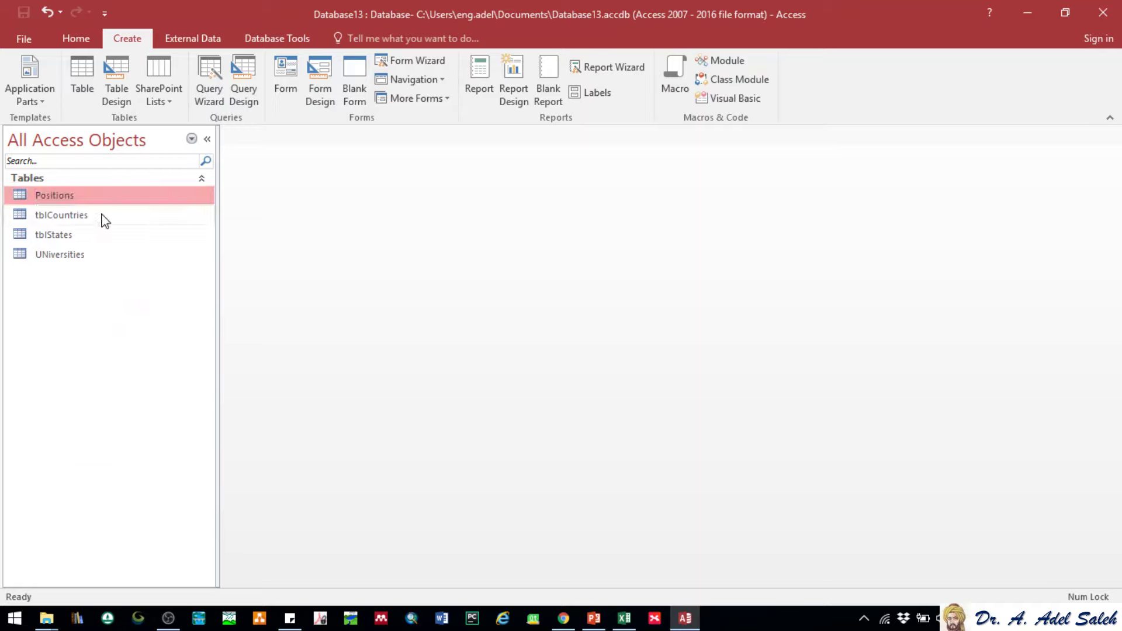
Rename the UNiversities table as tblUNiversities
click(47, 262)
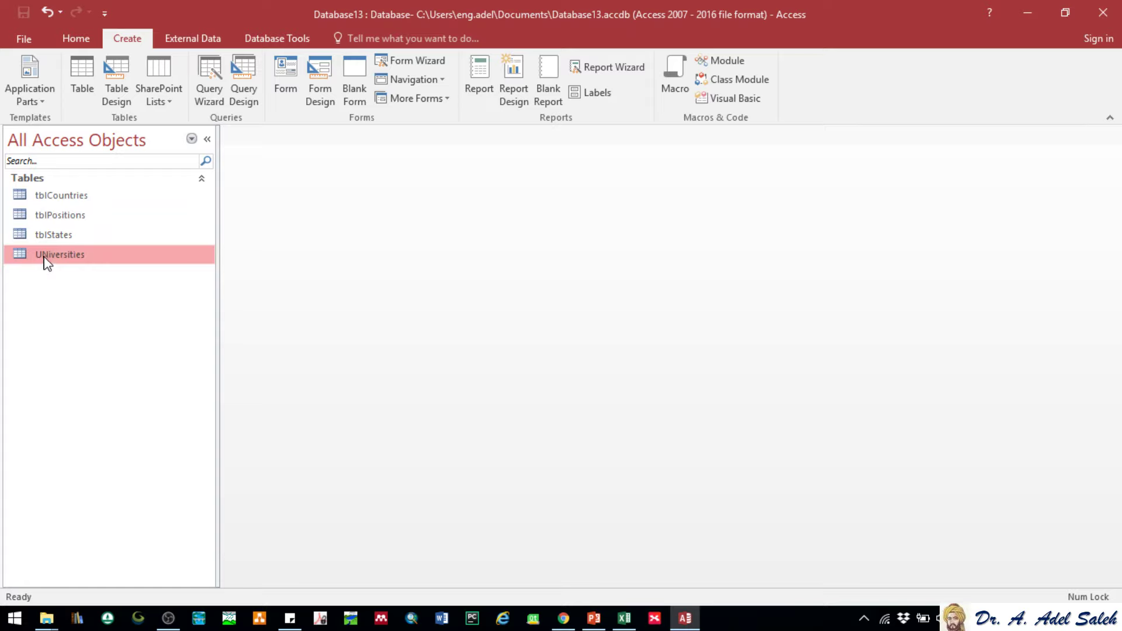
right_click(45, 257)
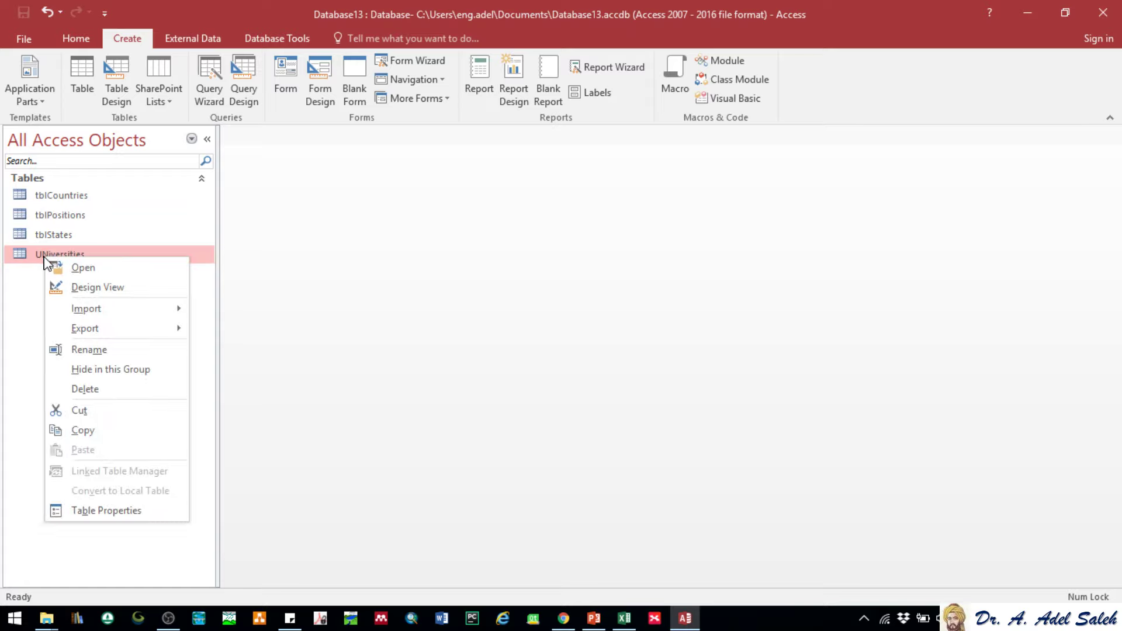
click(105, 349)
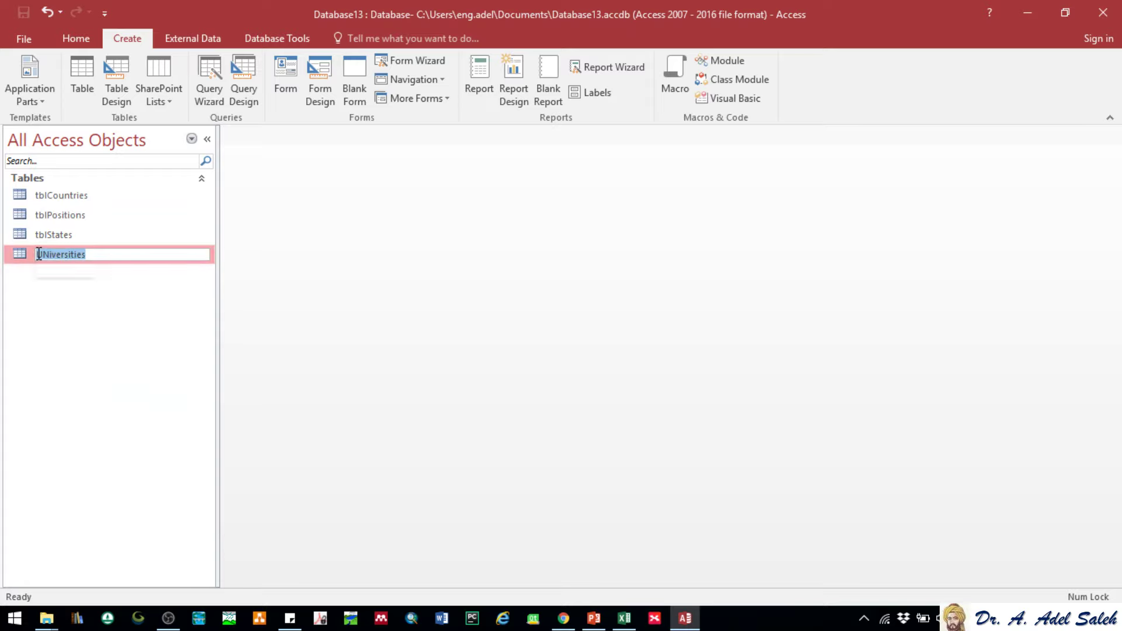
key(Home)
text(tbl)
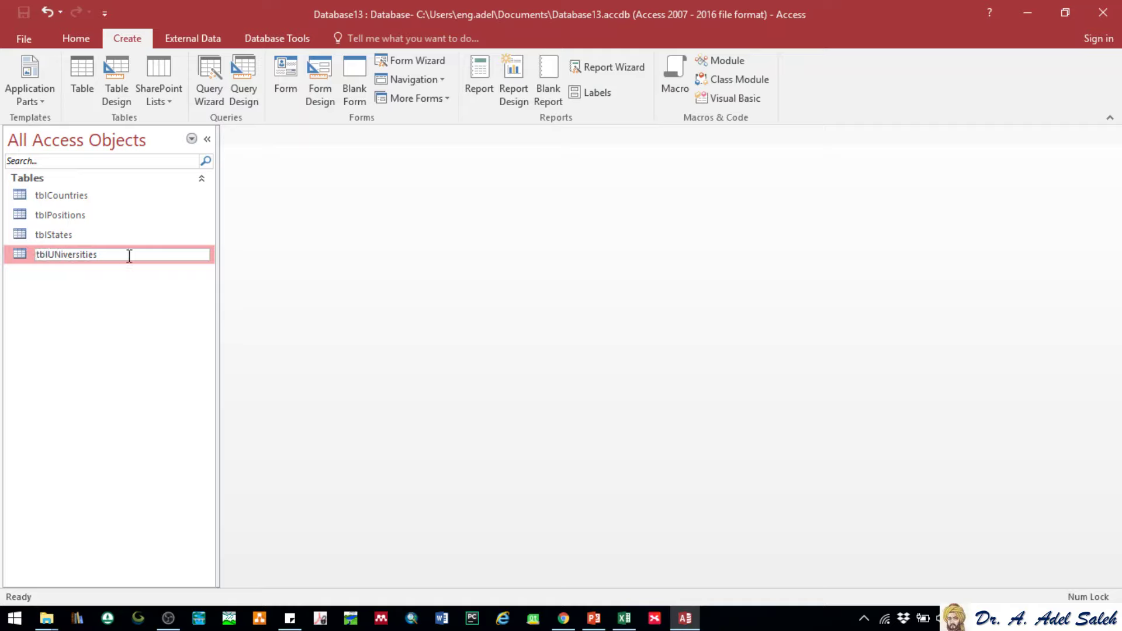
key(Return)
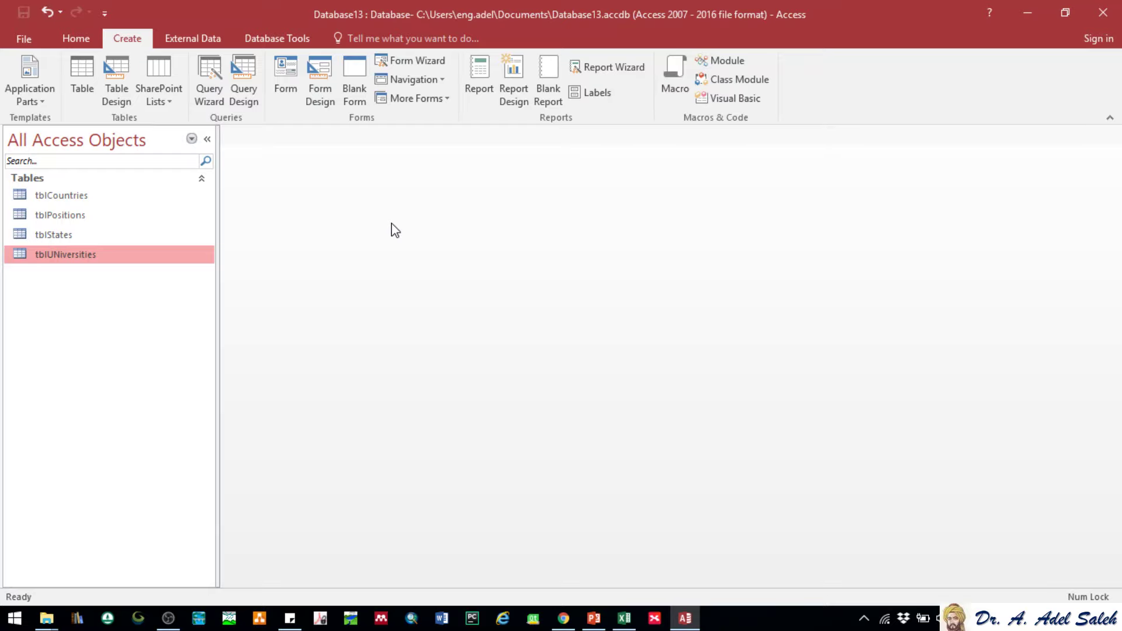
Switch to PowerPoint, review the database-building workflow on slide 5, and return to Access
click(594, 618)
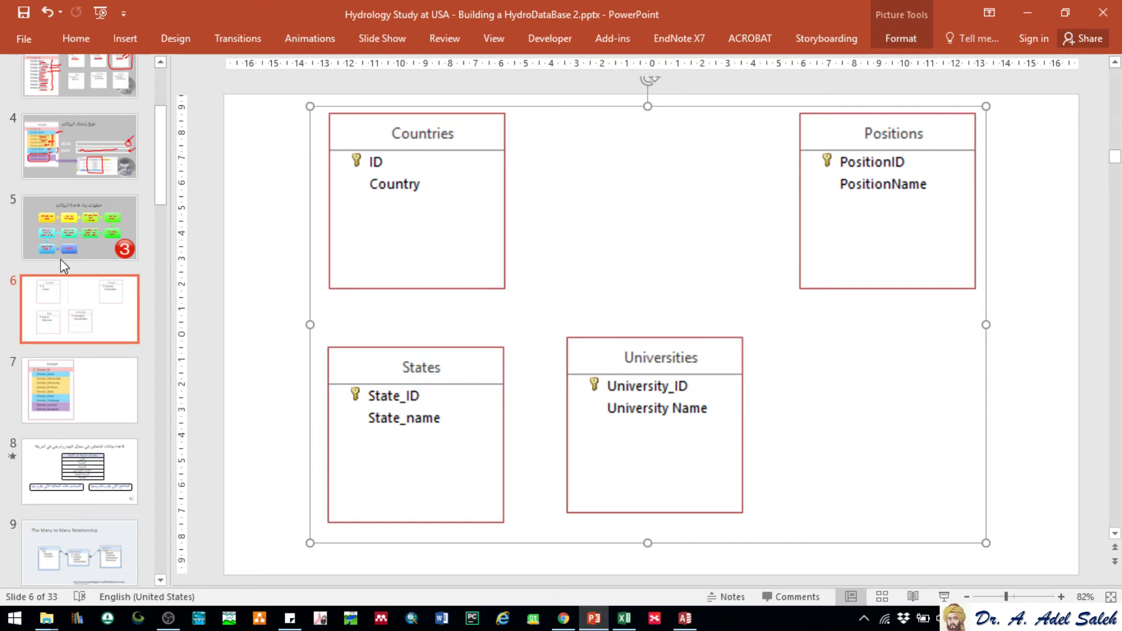
click(67, 250)
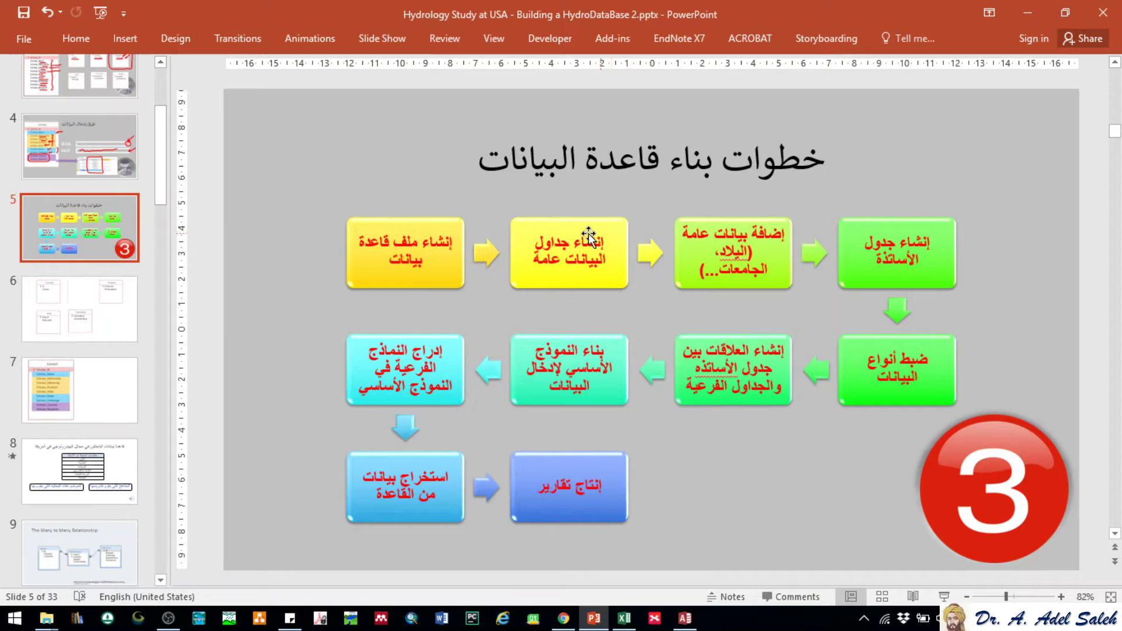
click(1039, 5)
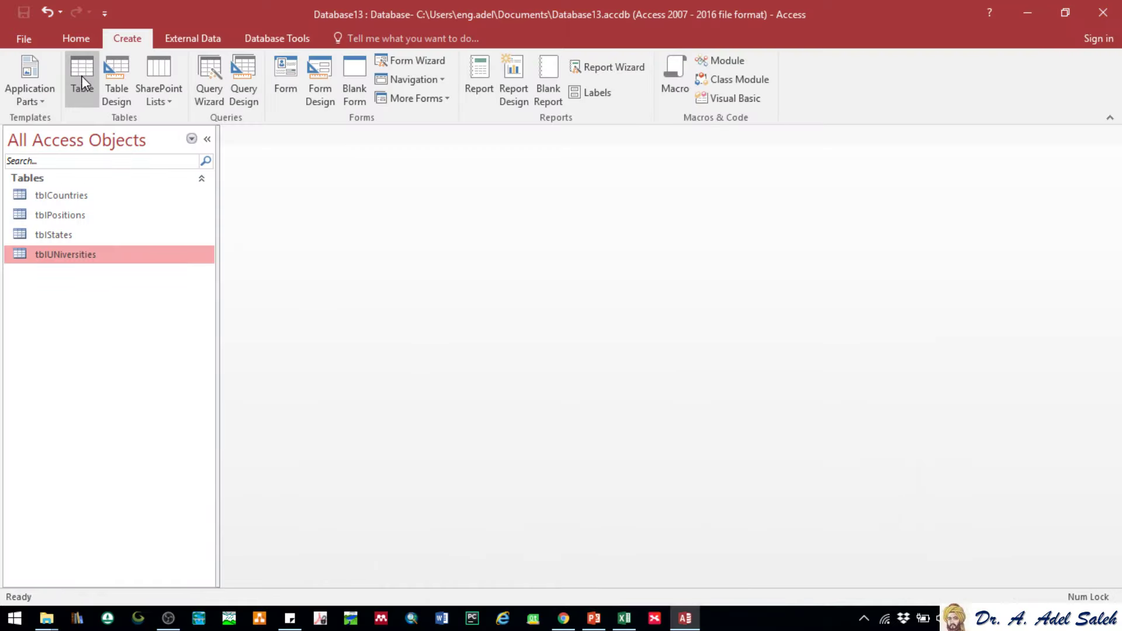
click(591, 624)
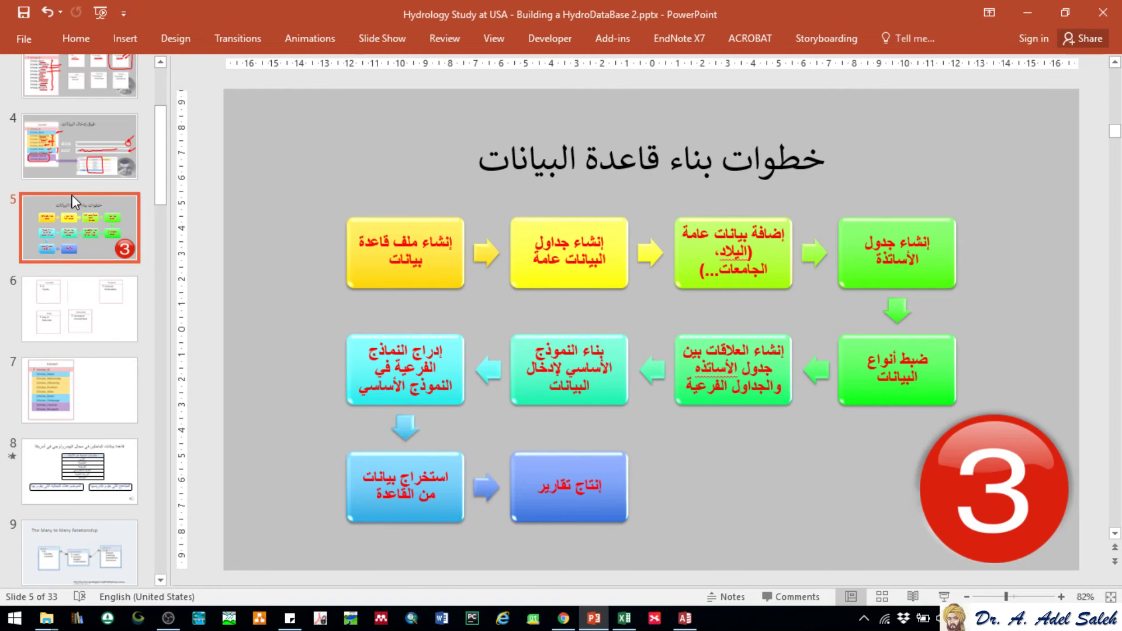
scroll(67, 193, up, 1)
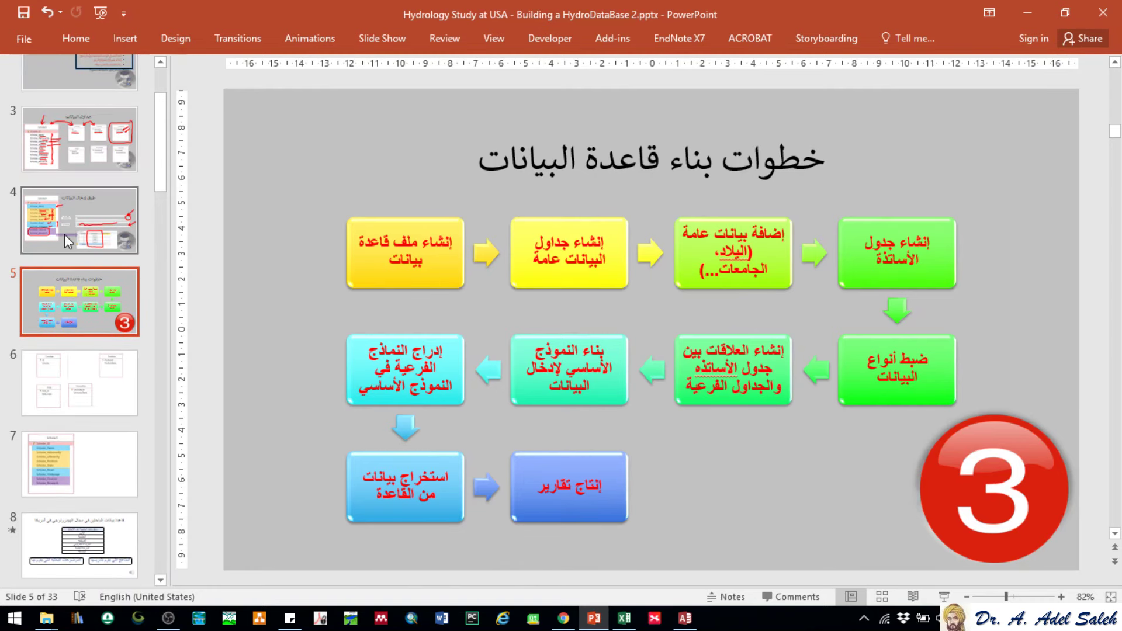
scroll(58, 251, up, 2)
scroll(62, 271, down, 4)
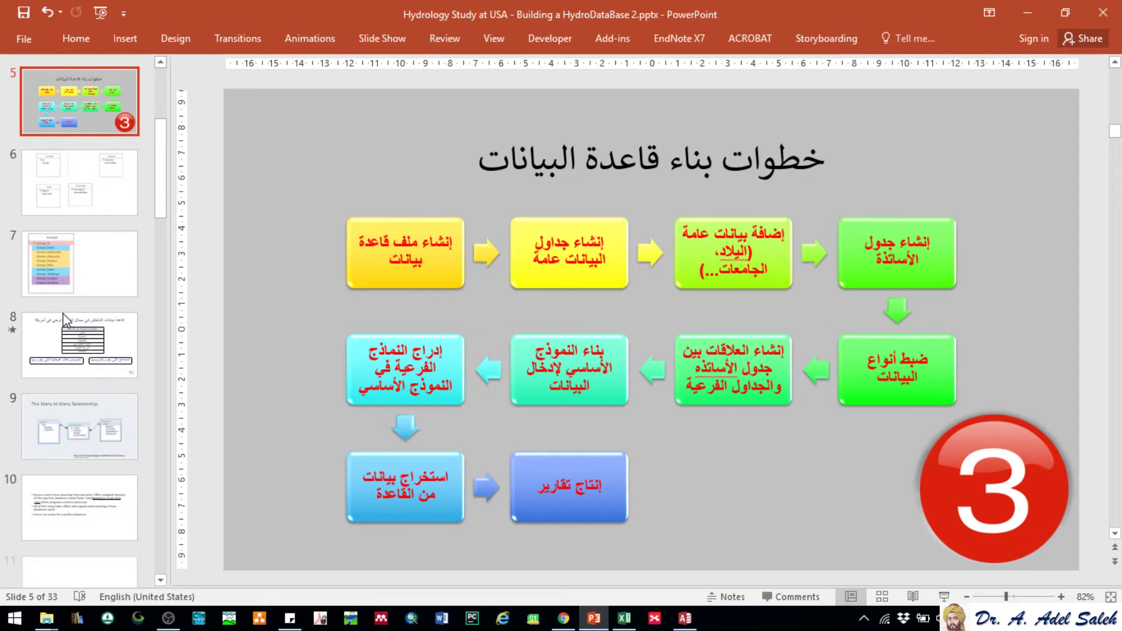
scroll(67, 315, down, 4)
scroll(70, 313, up, 7)
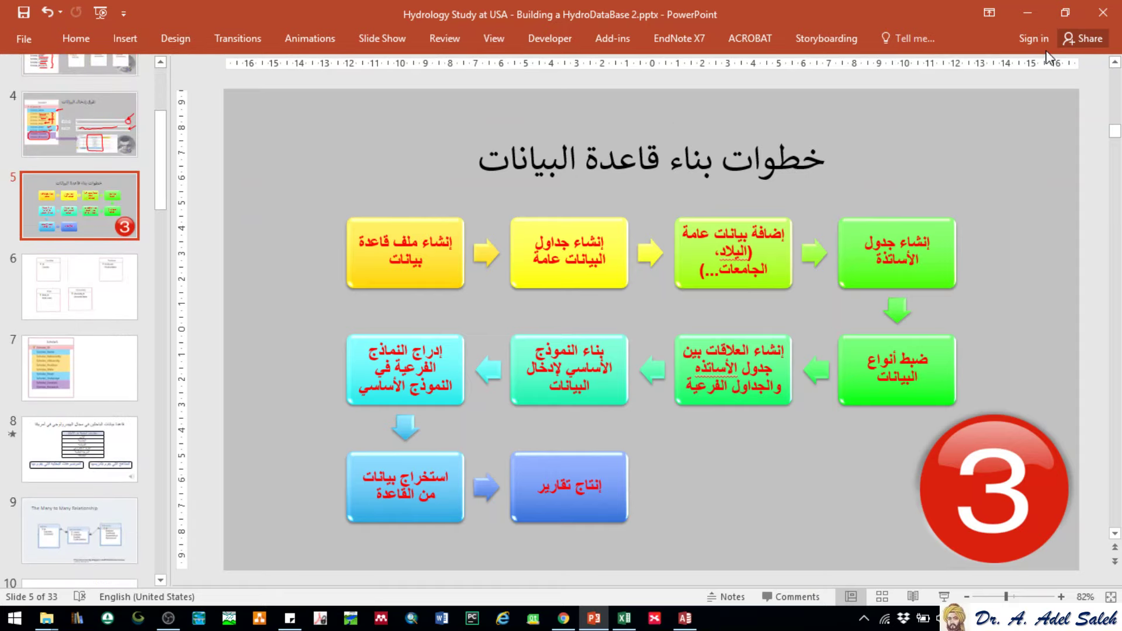
click(1018, 4)
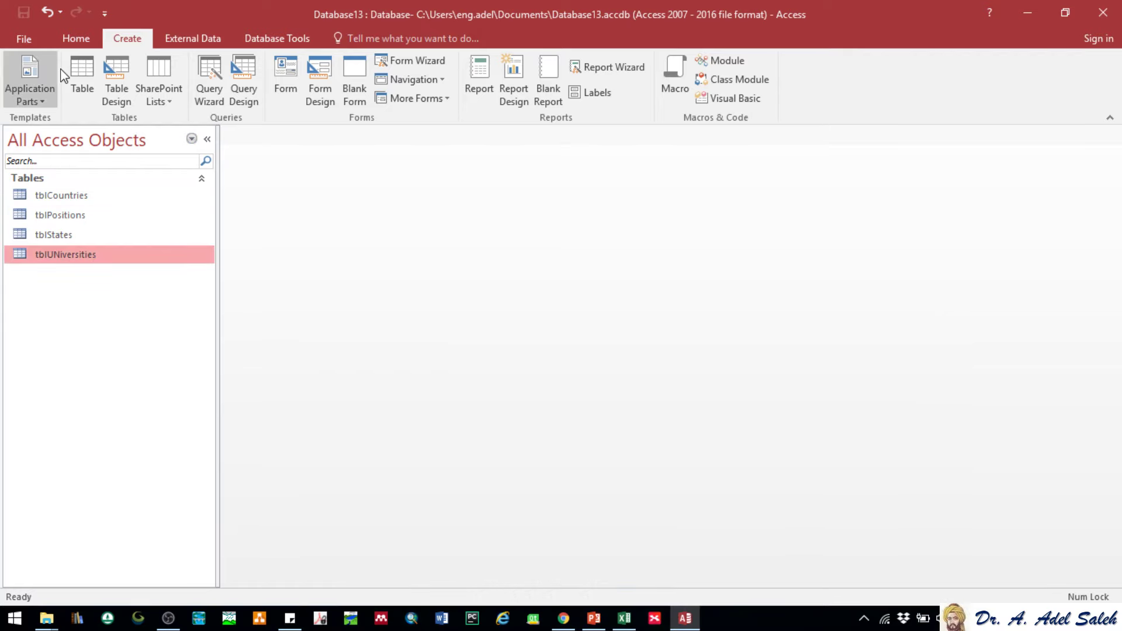
Create a new table and save it with the name Scholars
click(82, 79)
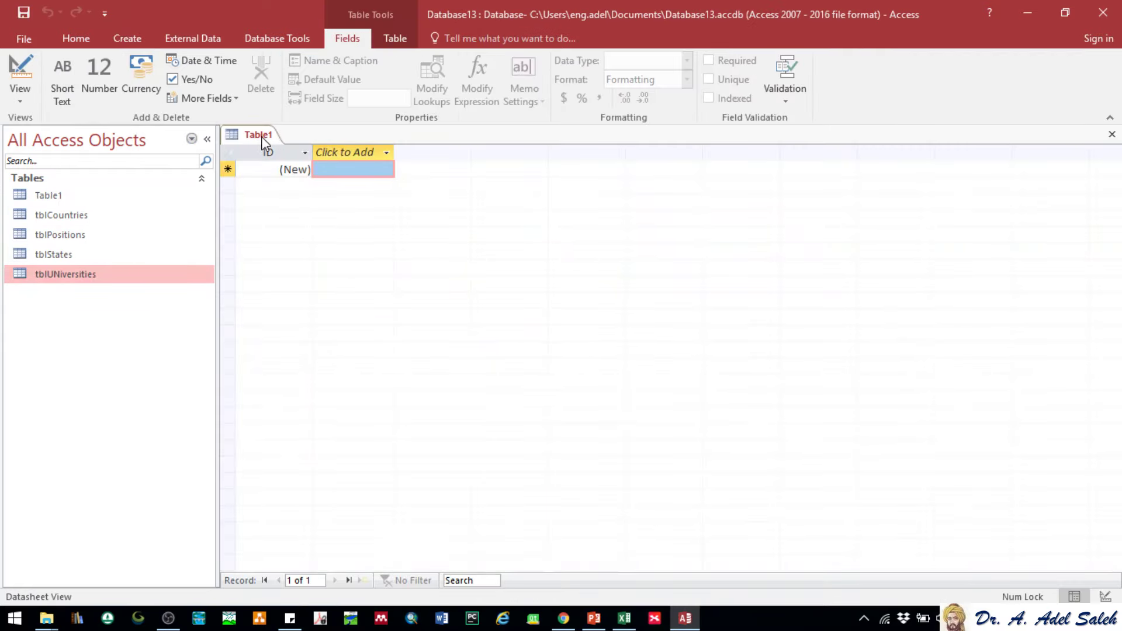
right_click(262, 140)
click(286, 149)
text(Scholars)
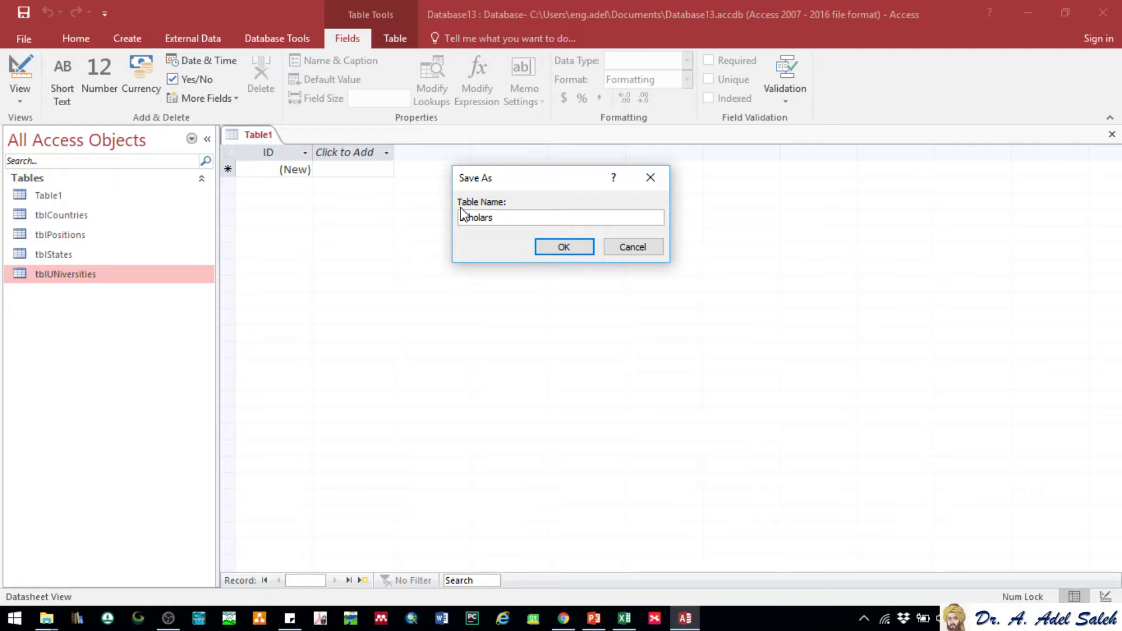
click(574, 245)
Open the Scholars table in Design View and rename its primary key field from ID to ScholarID
right_click(252, 139)
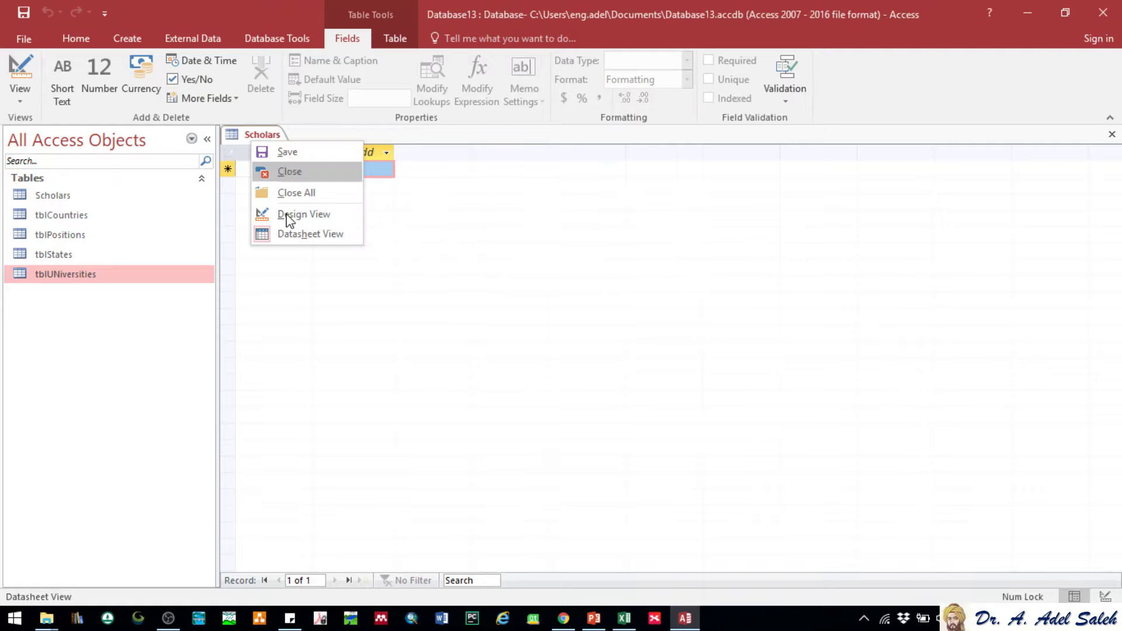
click(298, 215)
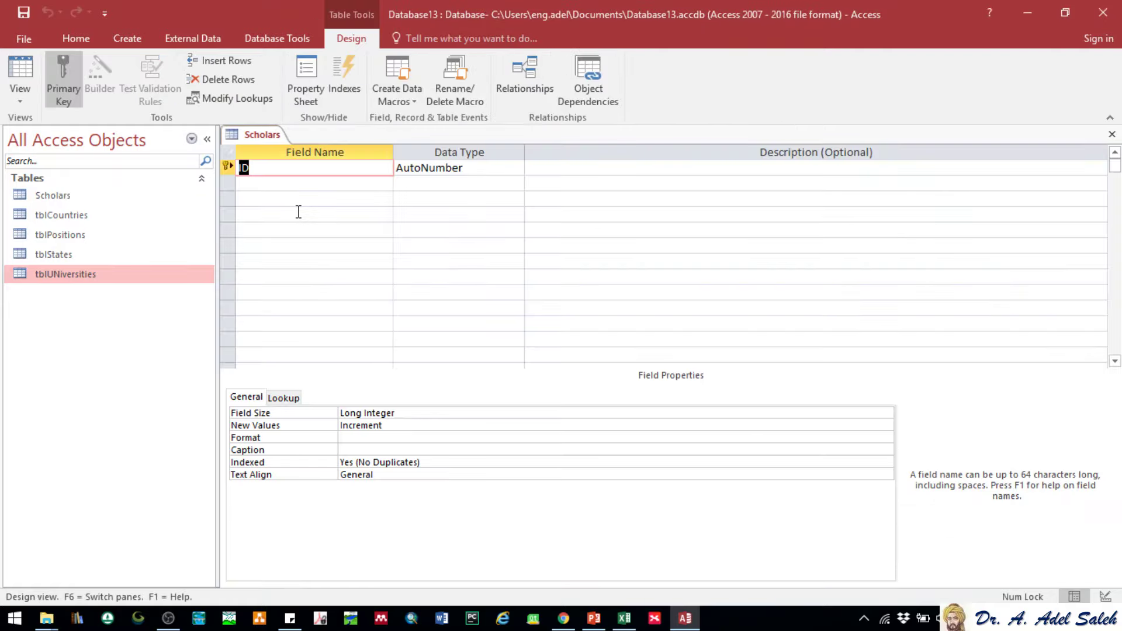
click(274, 166)
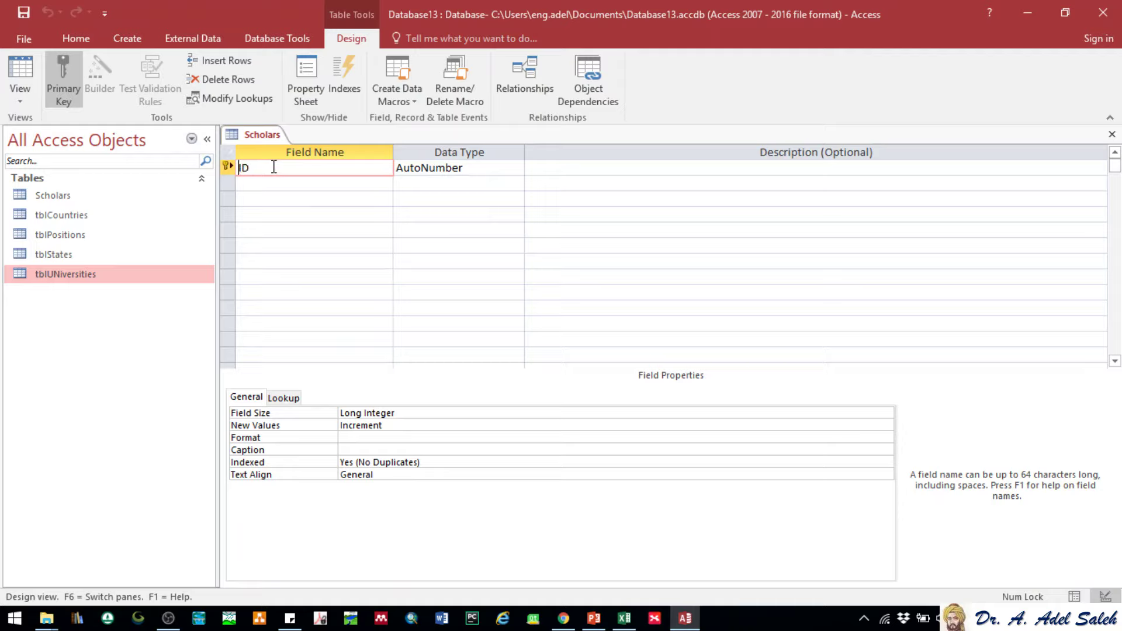
text(Scholar)
click(296, 181)
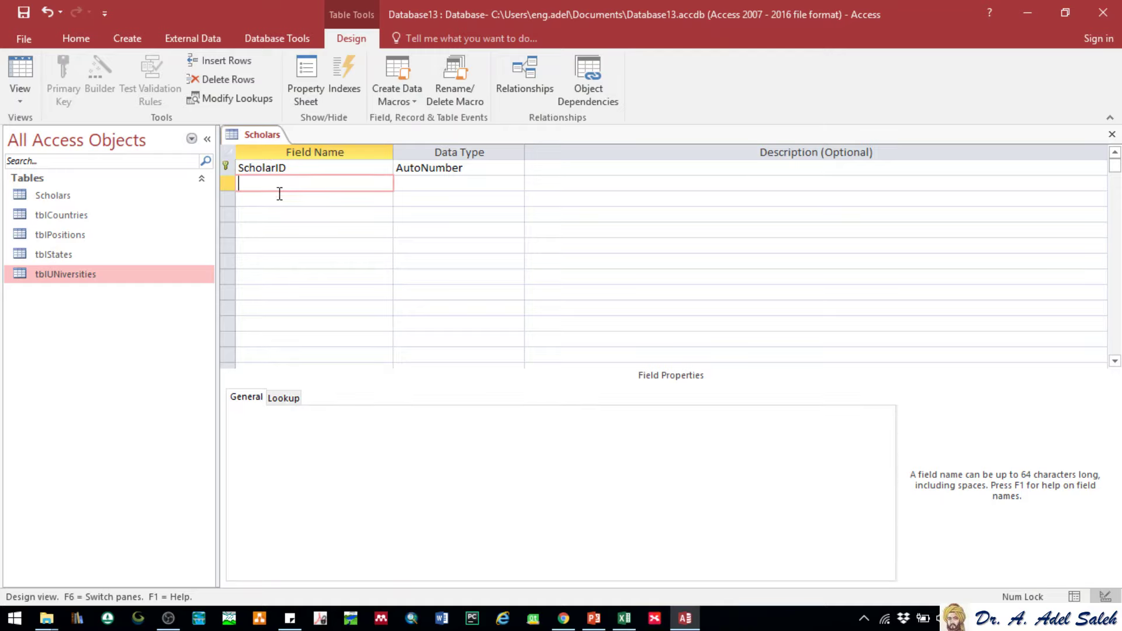
Switch to PowerPoint, review the planned Scholars fields on slide 7, and return to Access
click(594, 618)
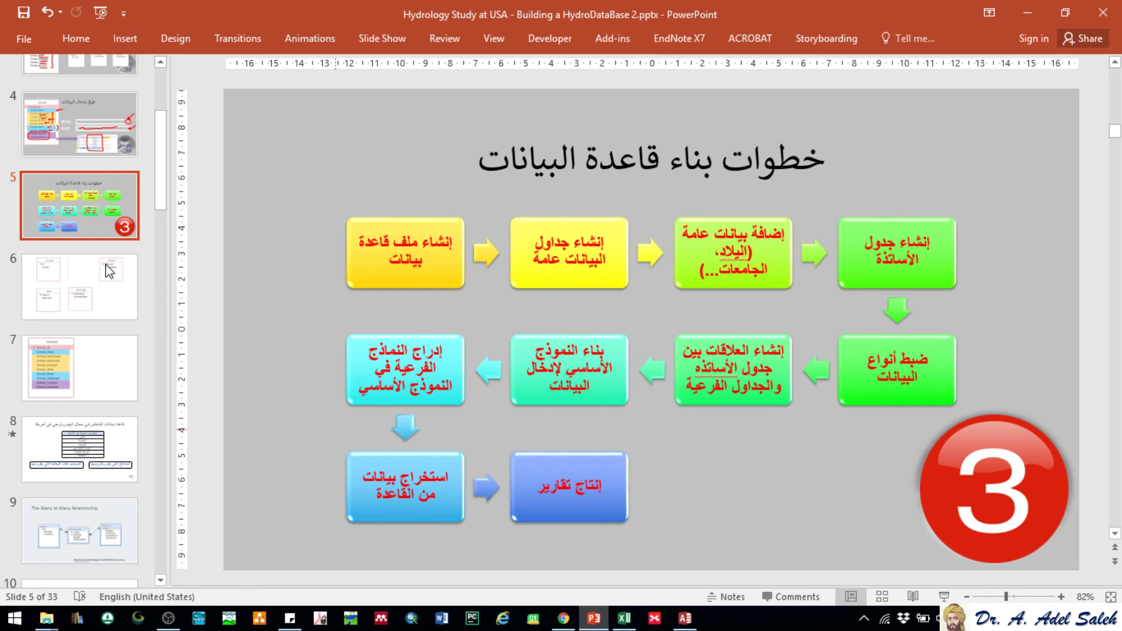
click(80, 375)
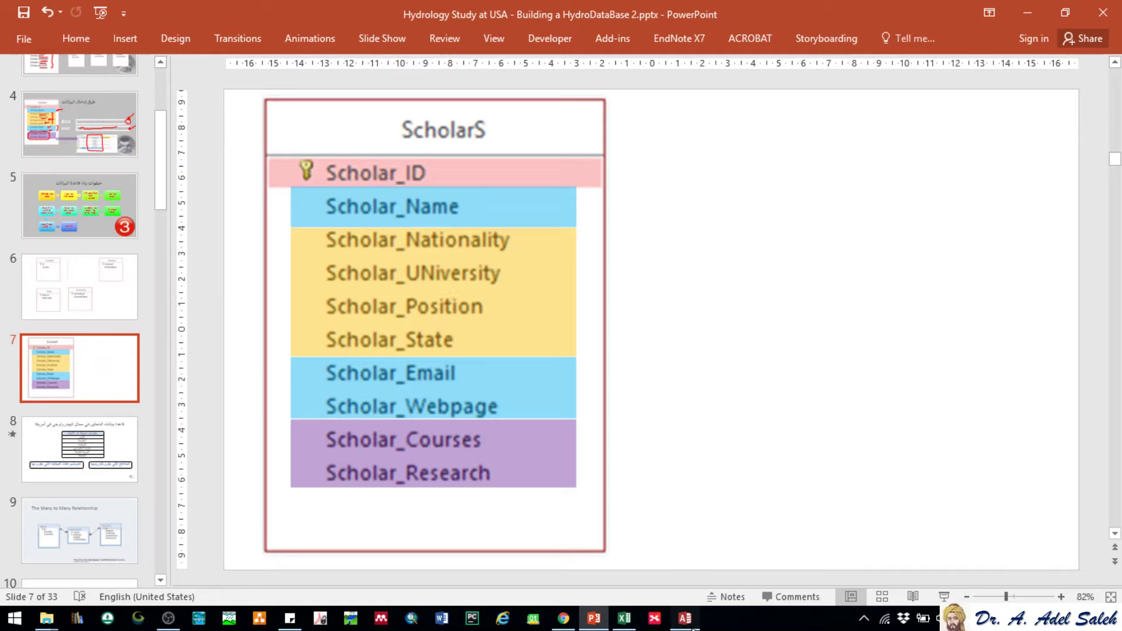
click(688, 622)
click(593, 618)
click(682, 618)
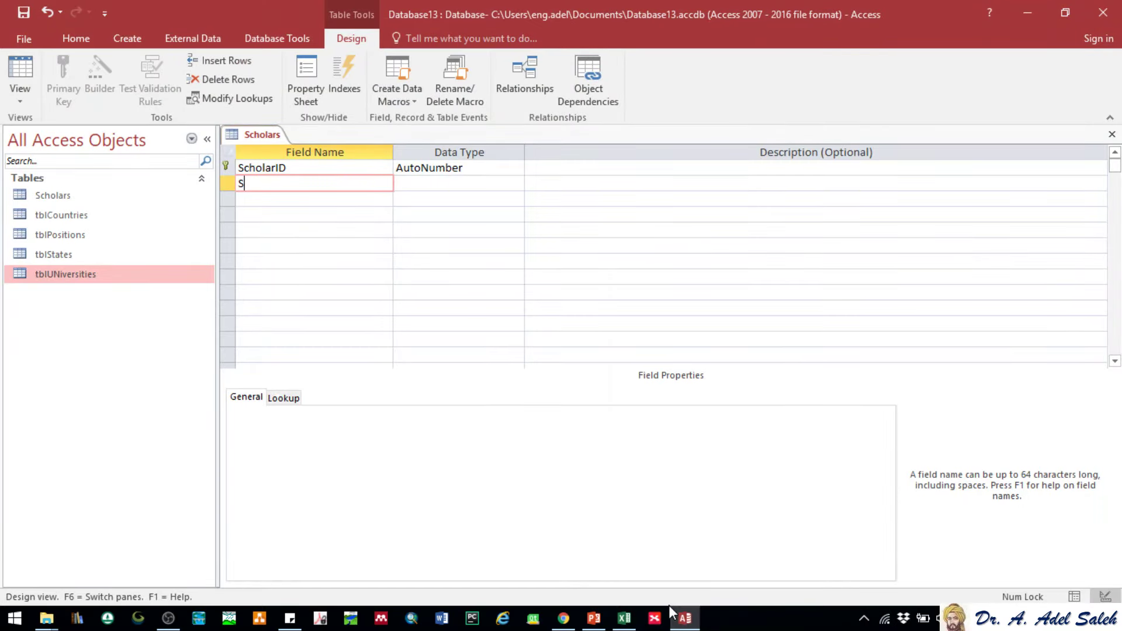
Add a Scholar_Nationality field with the Short Text data type below ScholarID
text(Scholar_Nationality)
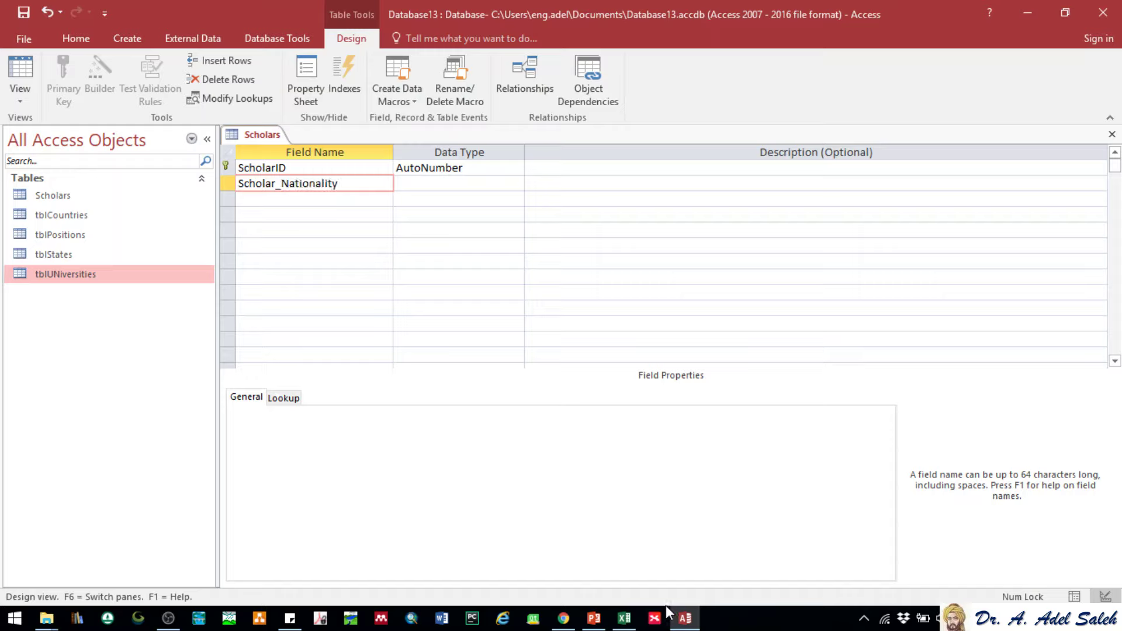
drag(283, 185, 237, 184)
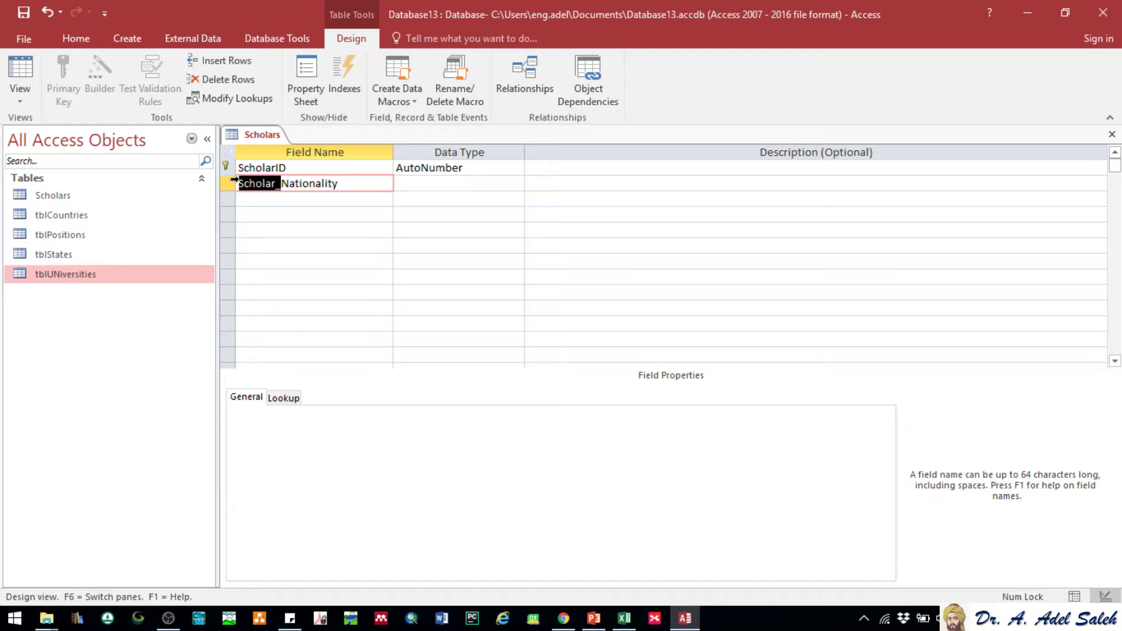
click(412, 185)
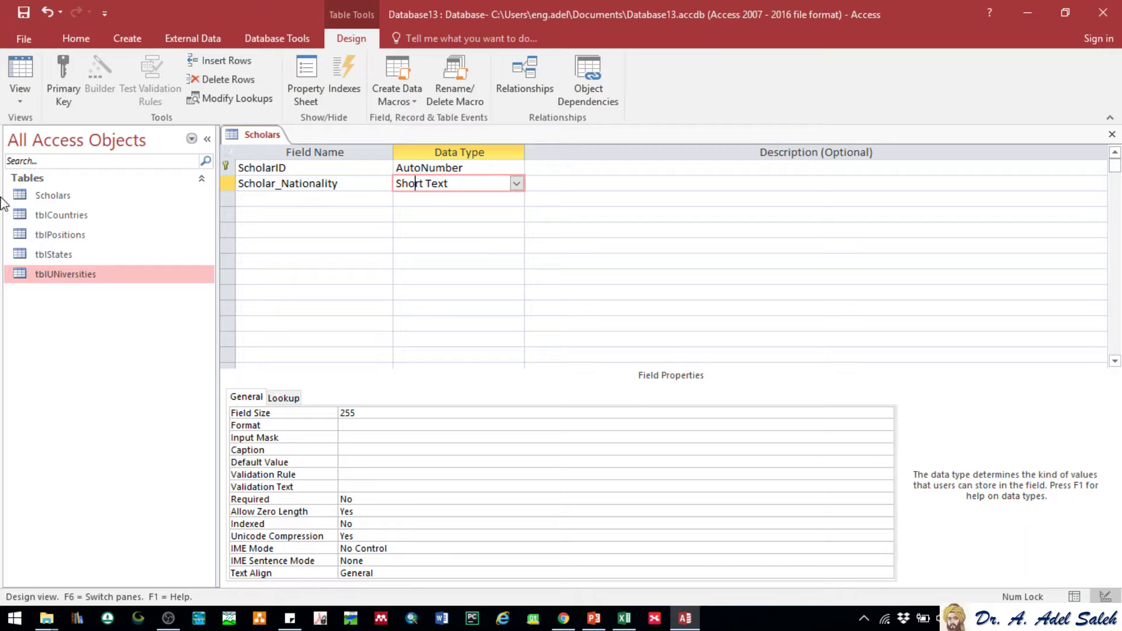
click(64, 214)
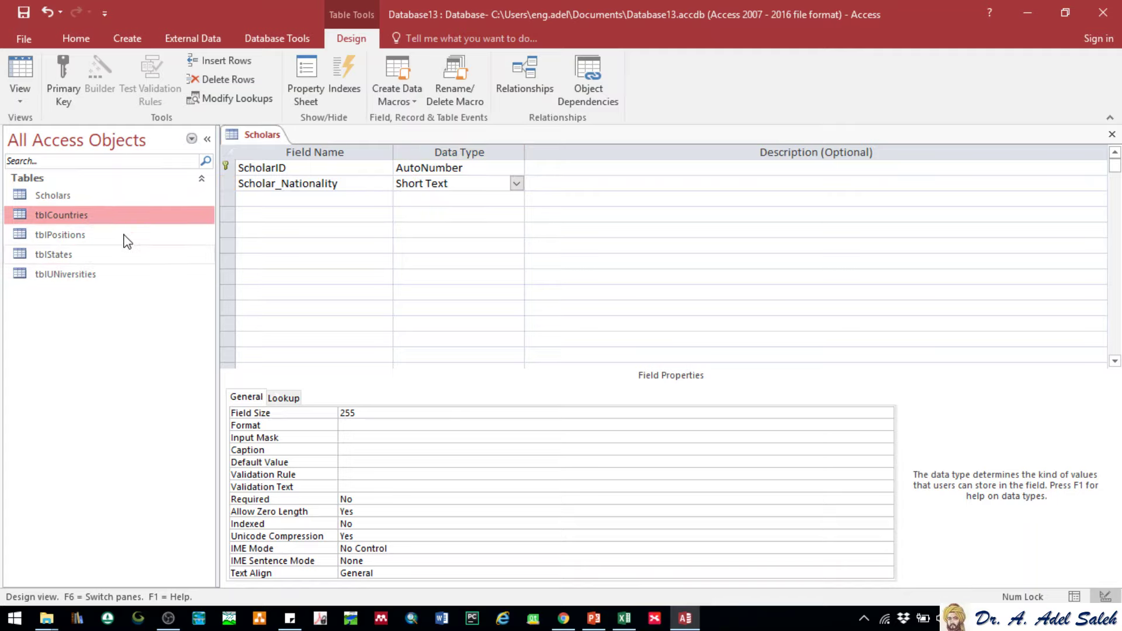
Add a field named Scholar_Positions below Scholar_Nationality
click(258, 199)
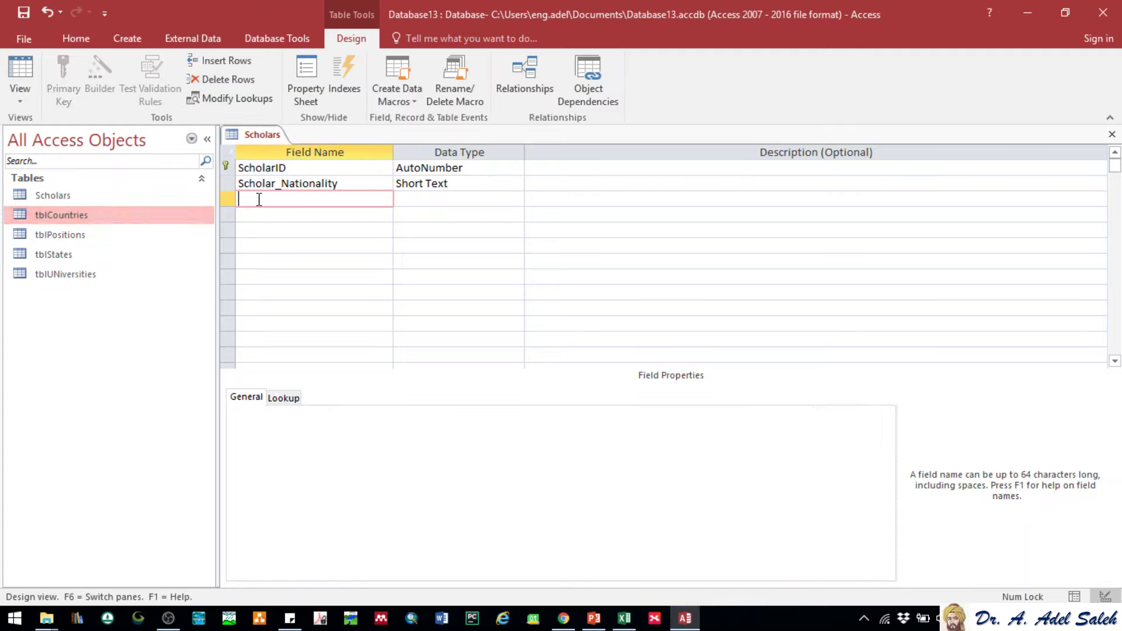
click(338, 183)
click(305, 200)
text(Scholar_Positions)
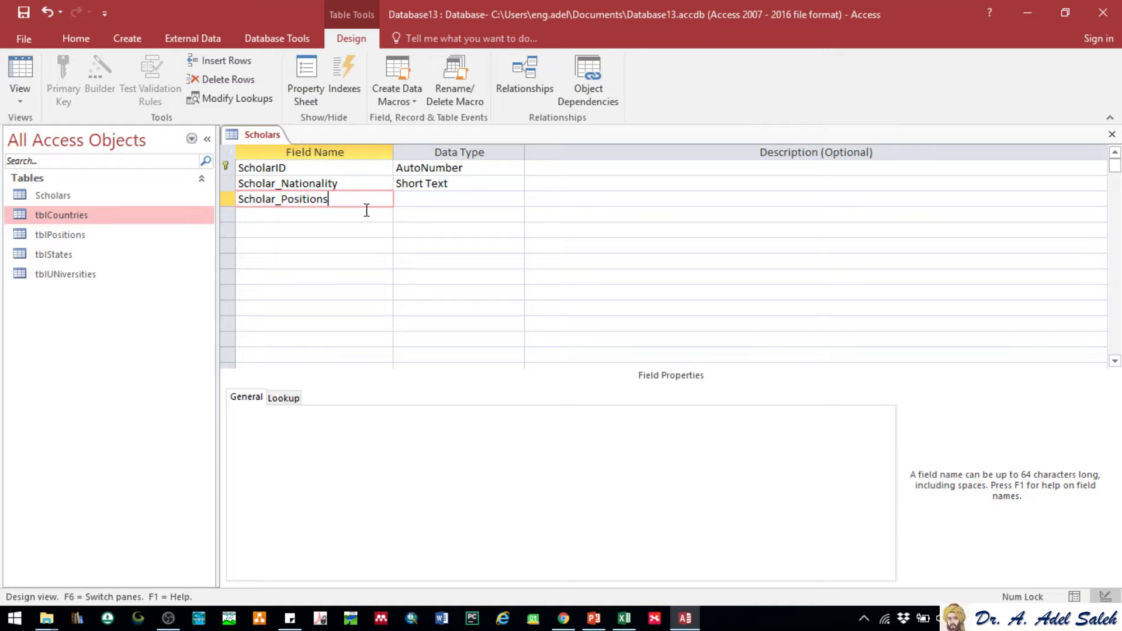
Add the fields Scholar_States and Scholar_universities below Scholar_Positions
click(333, 215)
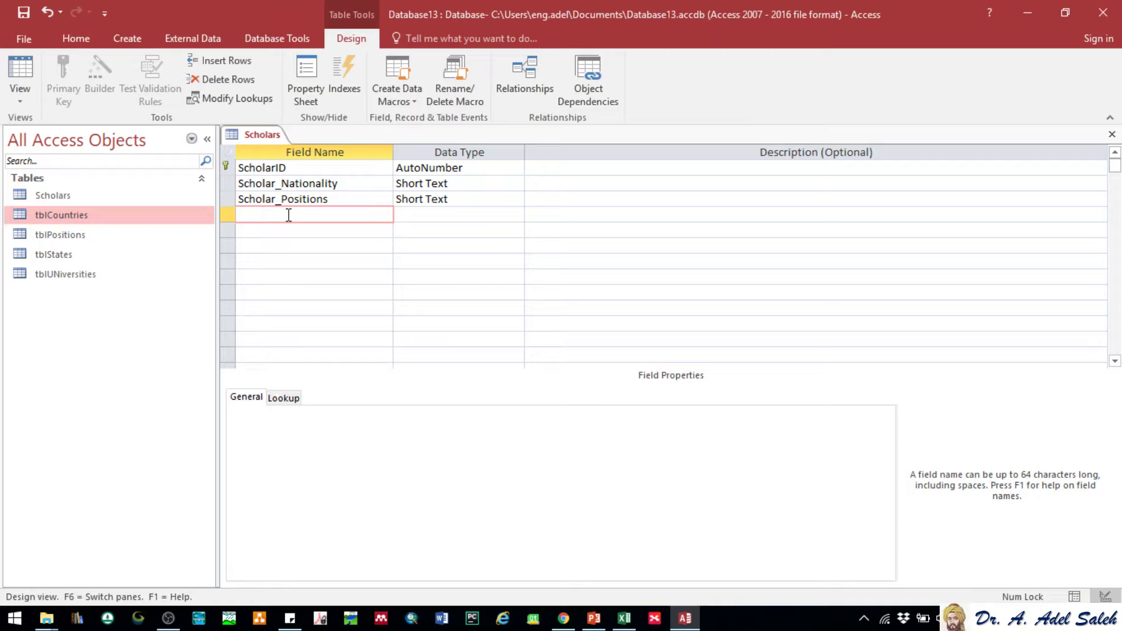
text(Scholar_States)
click(281, 230)
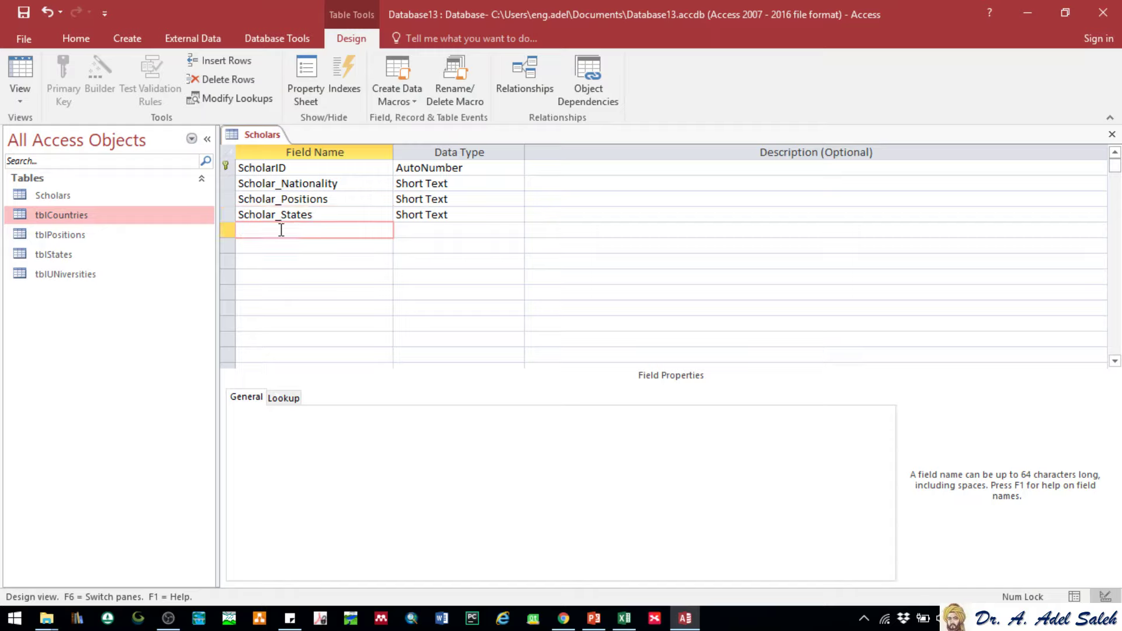
text(Scholar_universitie)
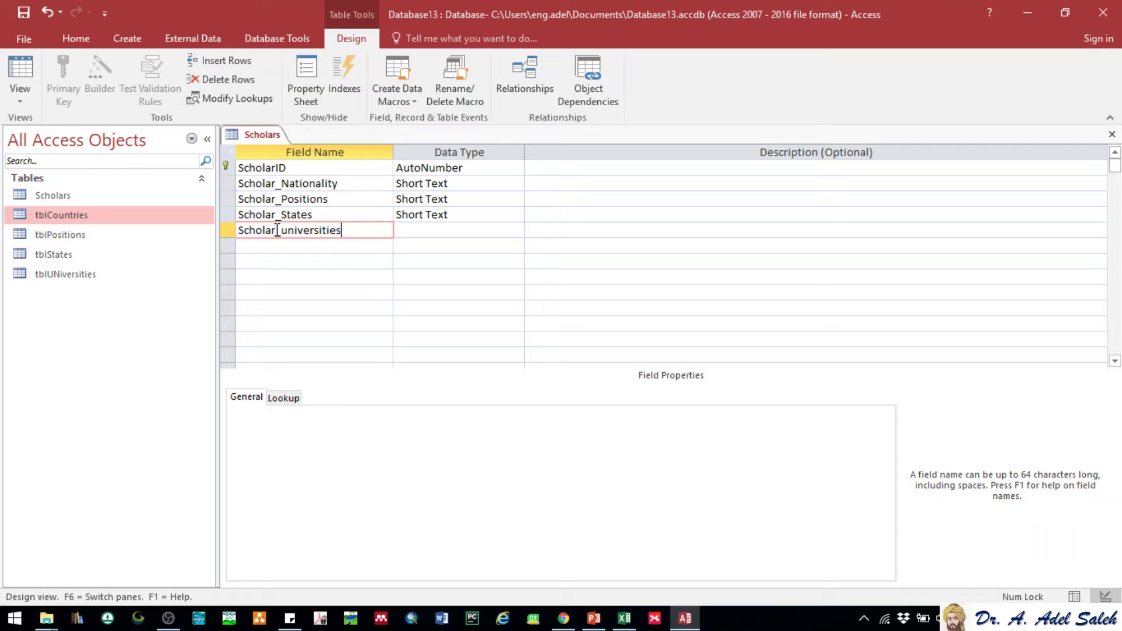
text(s)
click(409, 215)
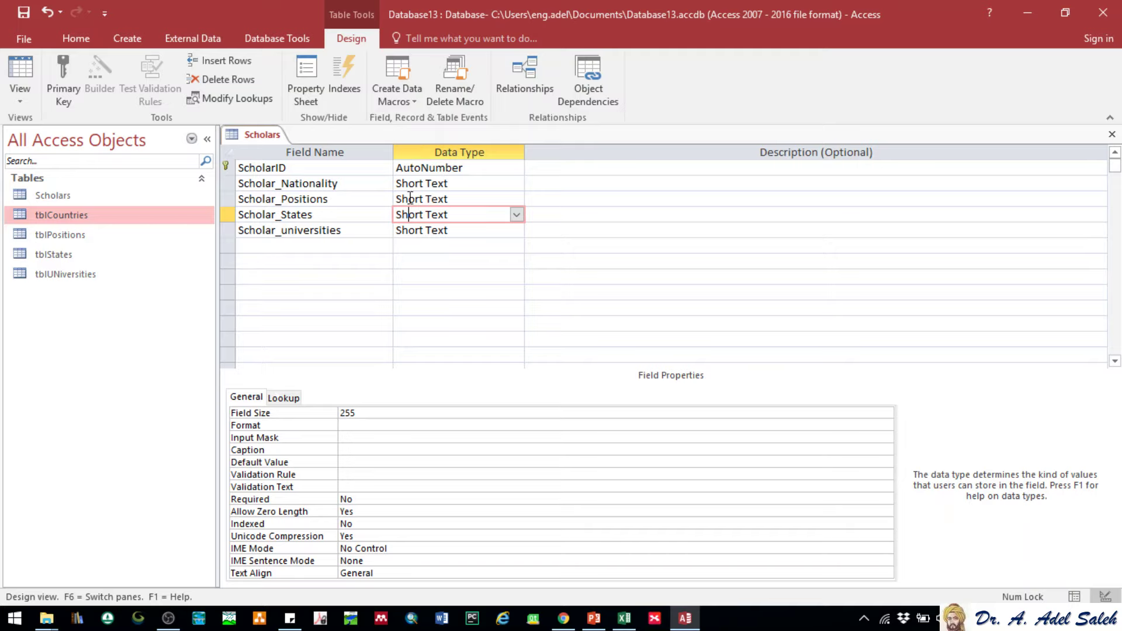
click(428, 186)
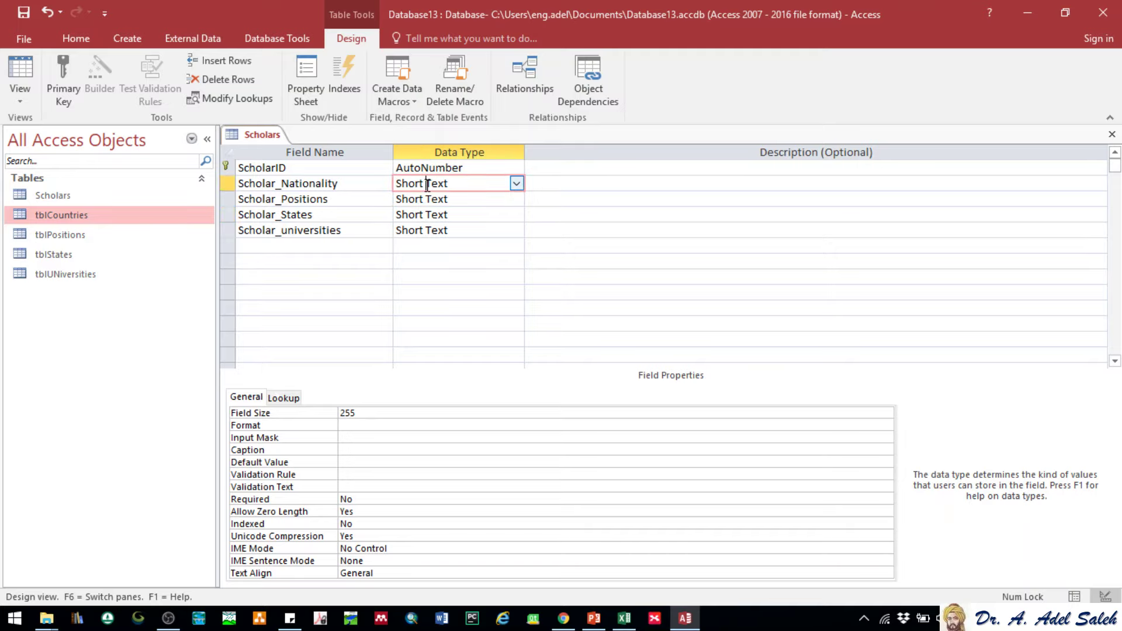
click(318, 169)
click(321, 183)
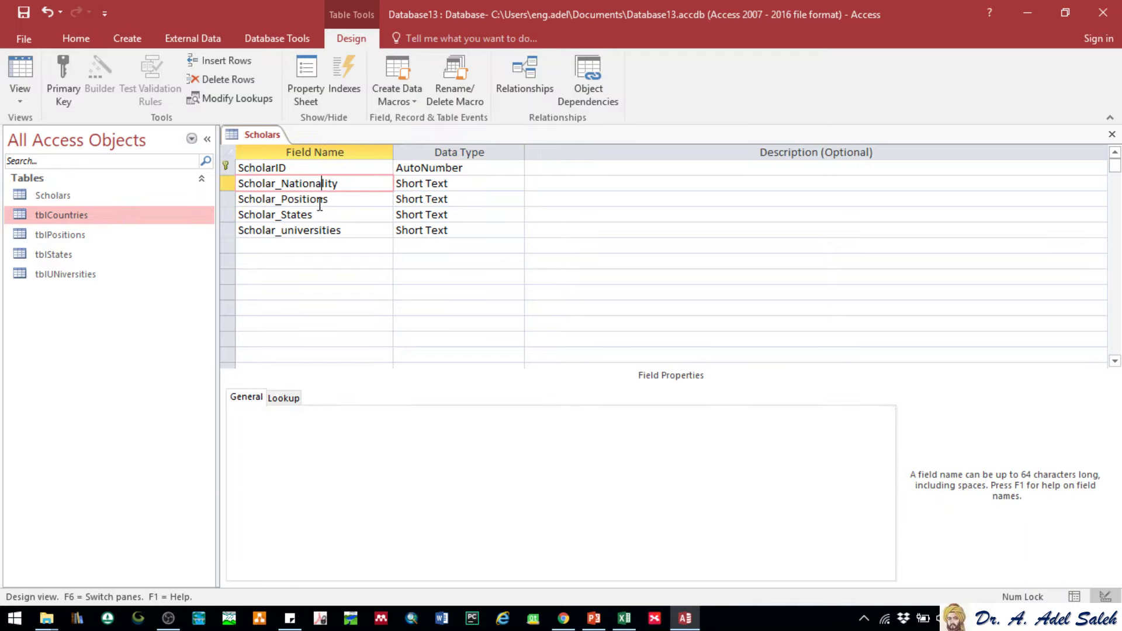
click(318, 199)
Set the lookup display control of the Scholar_Nationality field to Combo Box, keeping Table/Query as its row source type
click(316, 183)
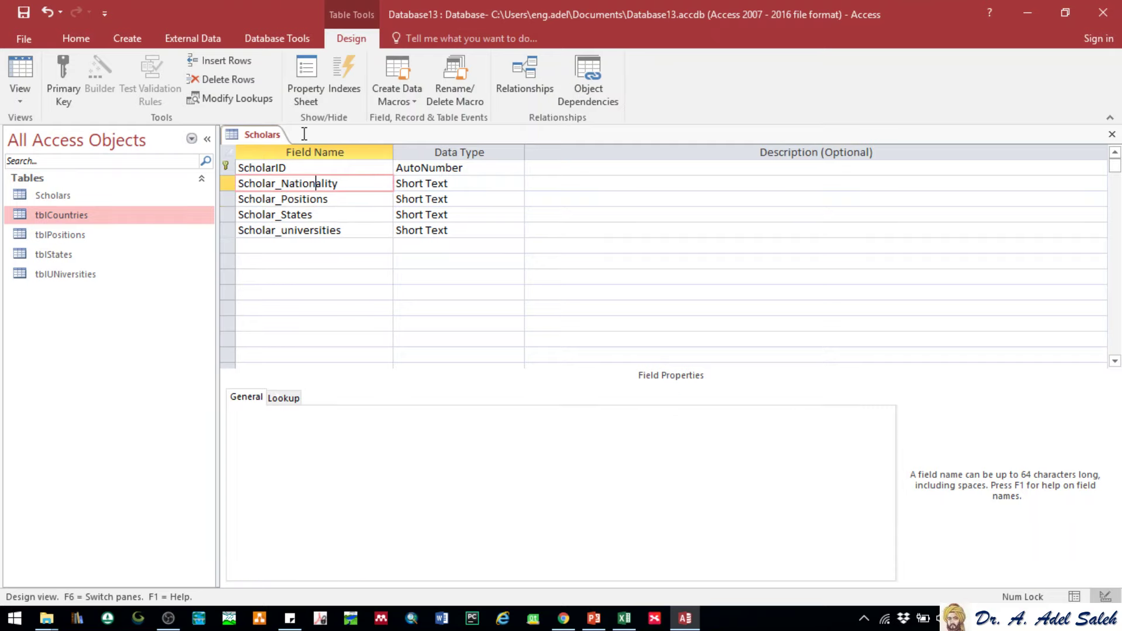
click(283, 401)
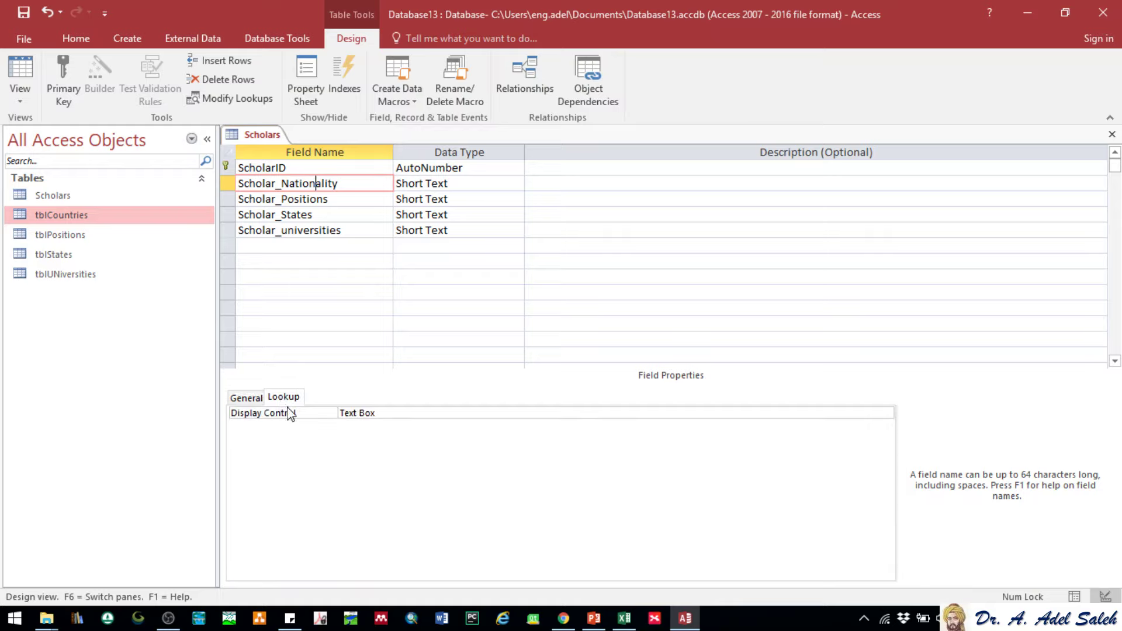
click(781, 411)
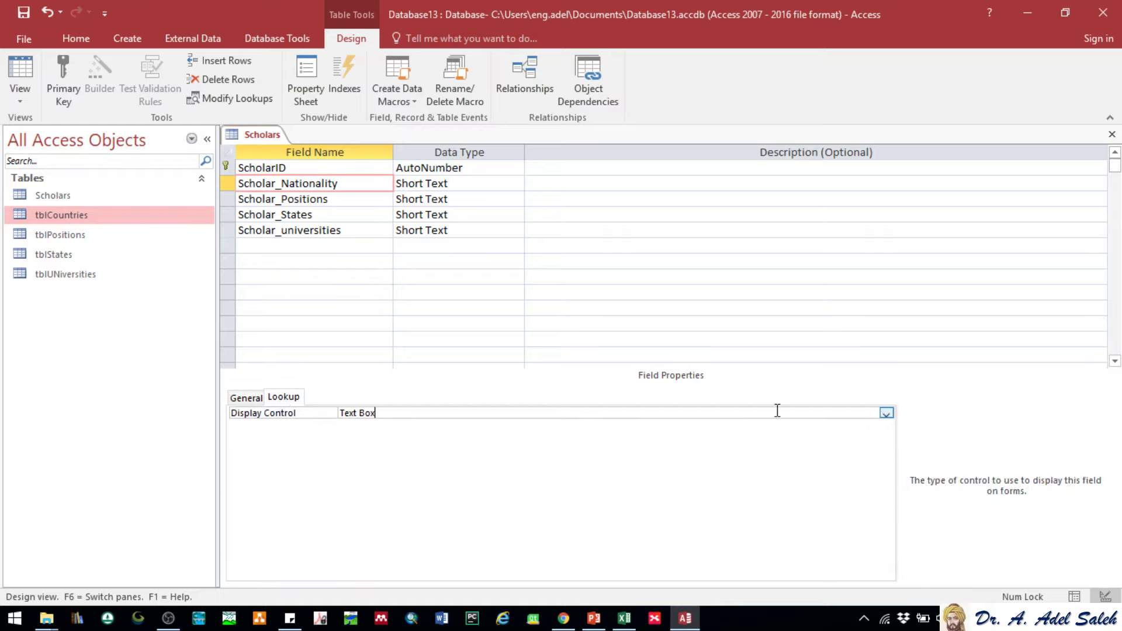
click(886, 414)
click(363, 454)
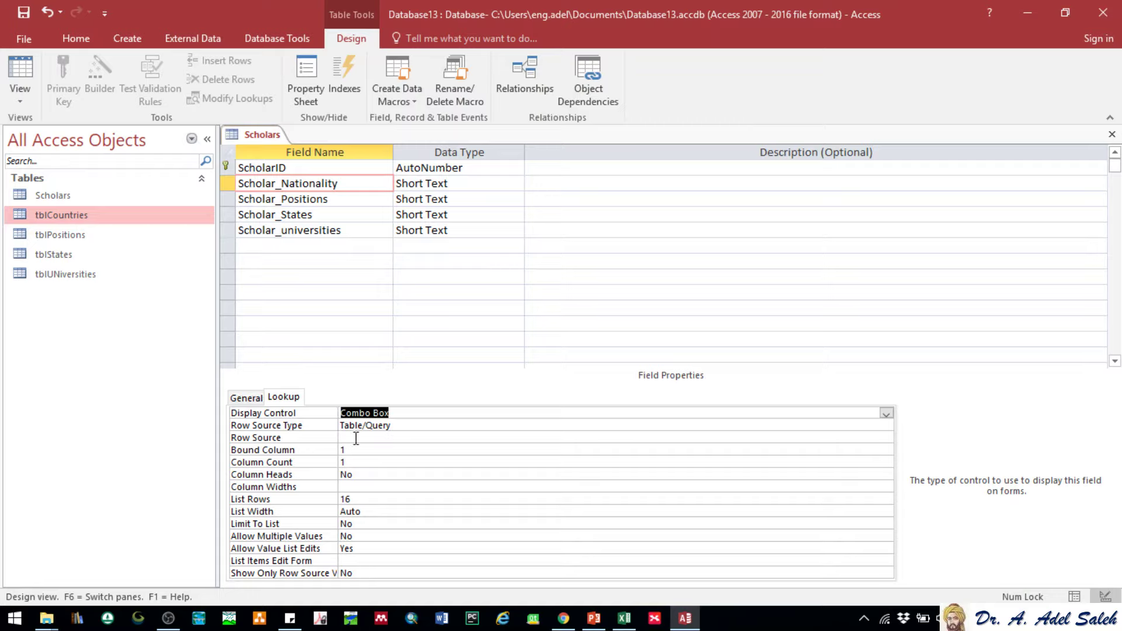
click(398, 428)
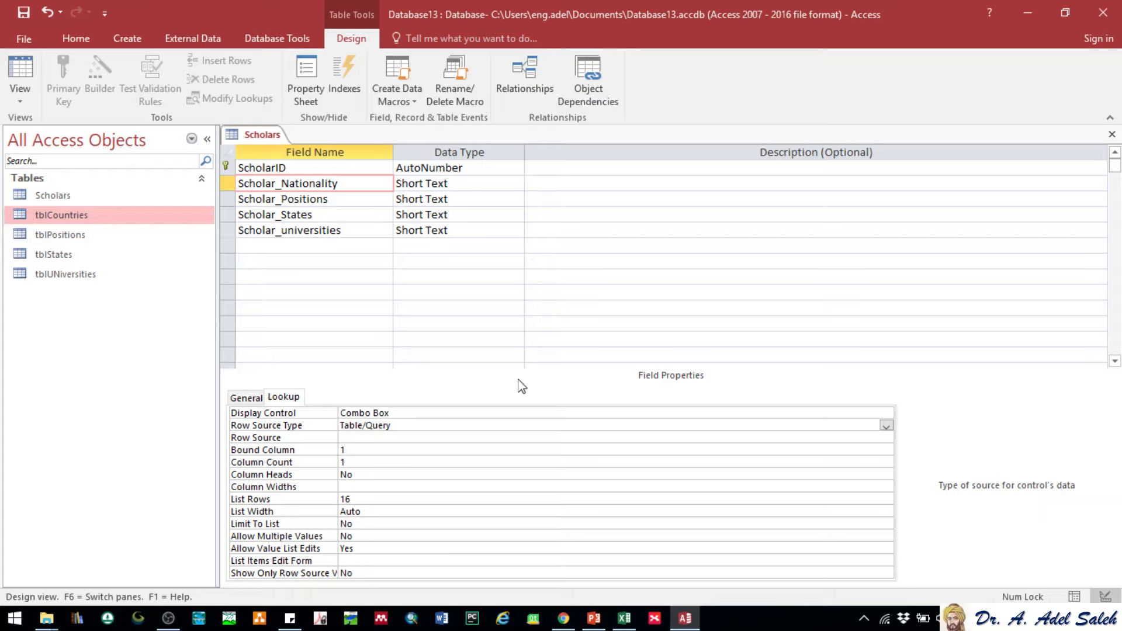
click(362, 437)
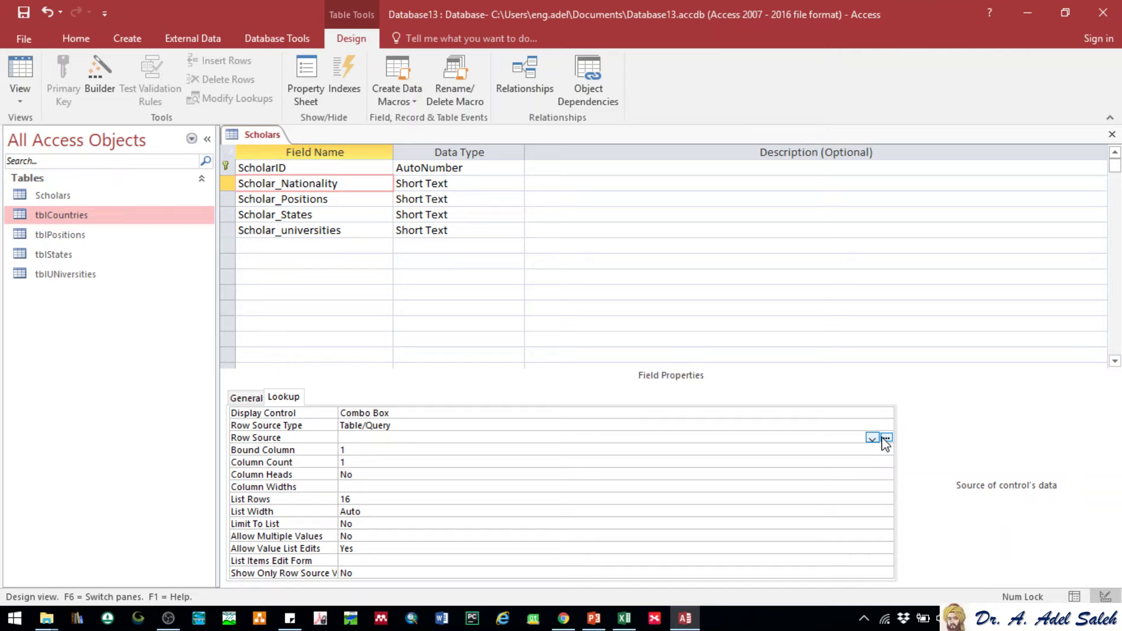
click(885, 437)
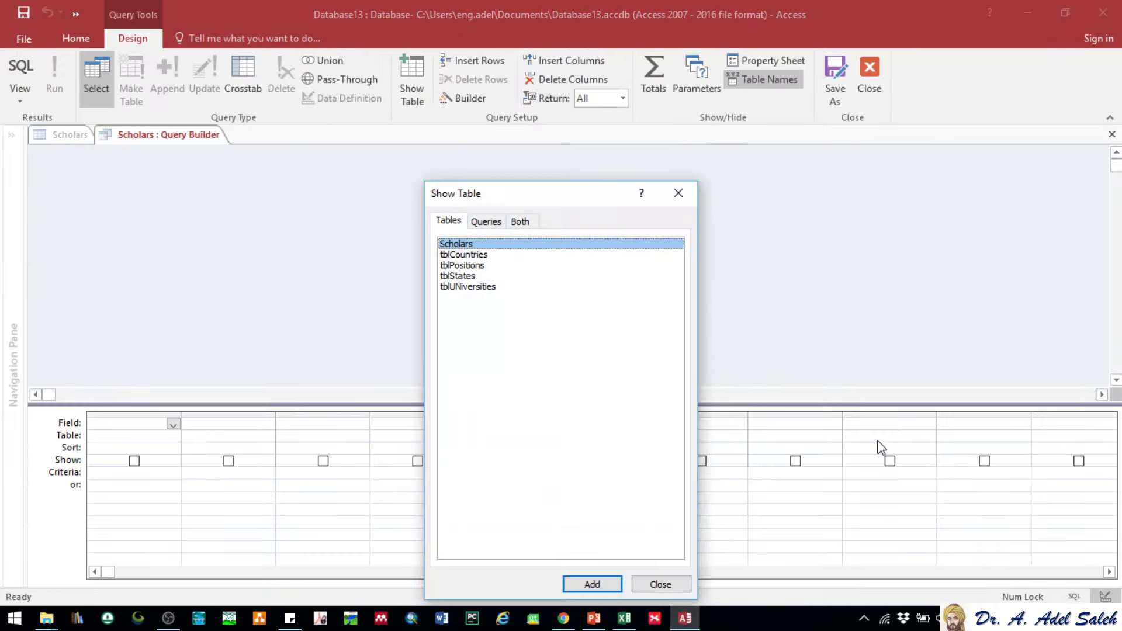
click(679, 194)
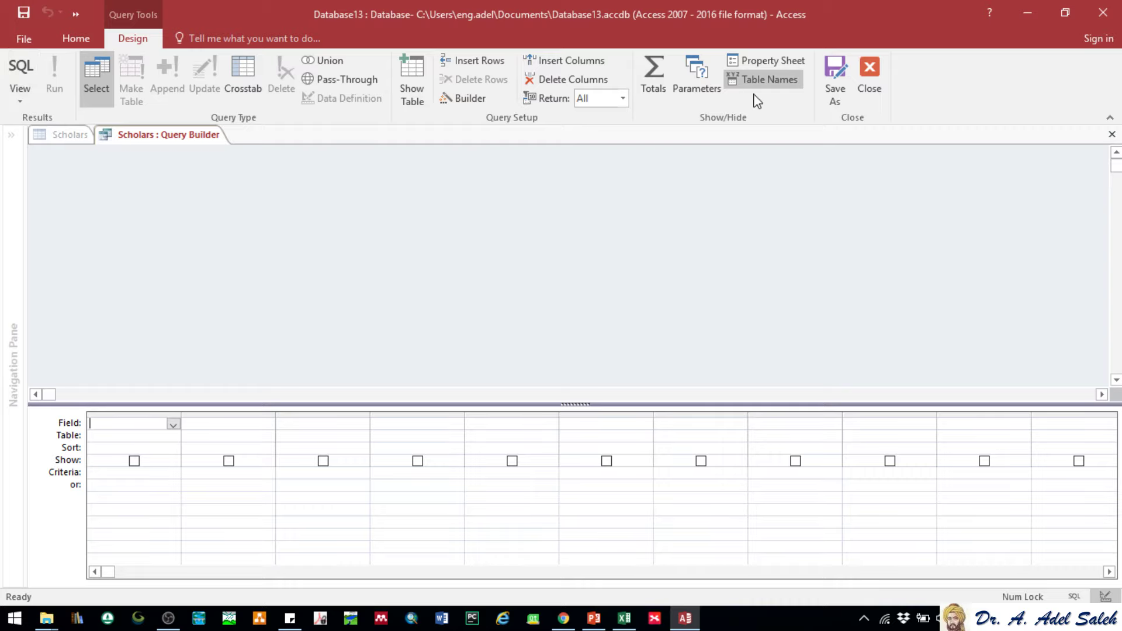
click(869, 75)
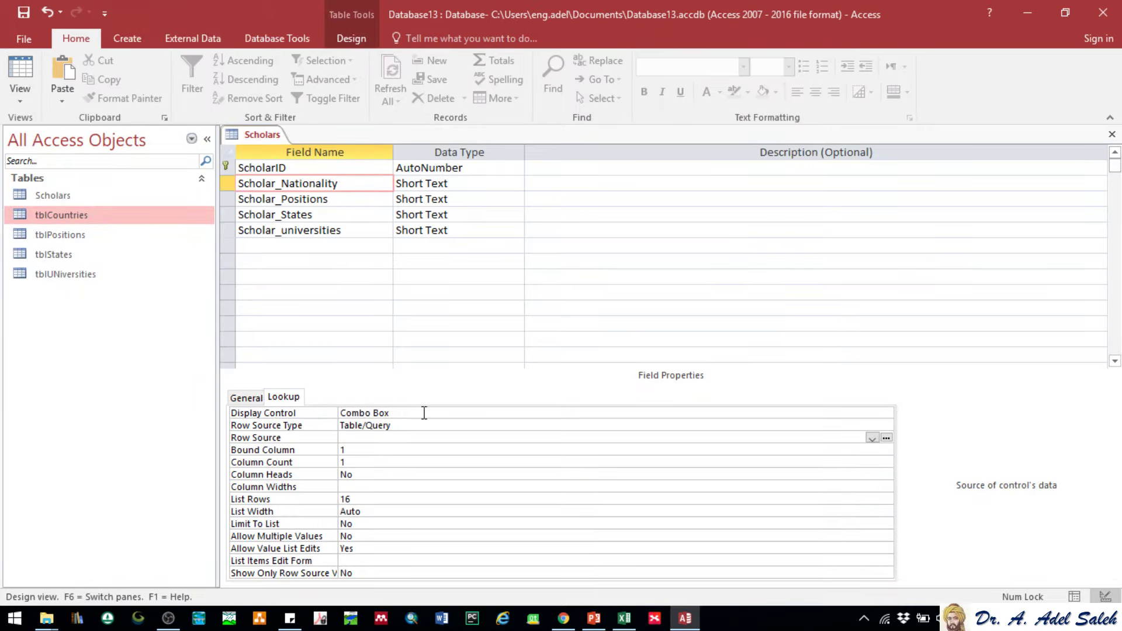
Build the Scholar_Nationality row source as a query on the CountryName field of tblCountries and save it to the property
click(885, 438)
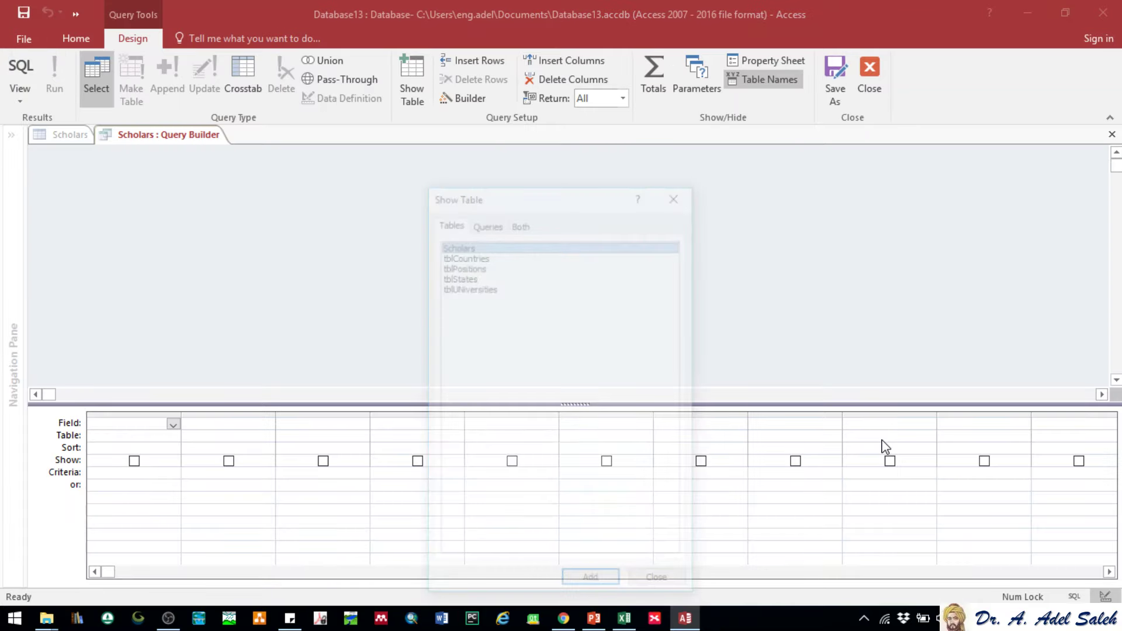
click(485, 255)
double_click(485, 256)
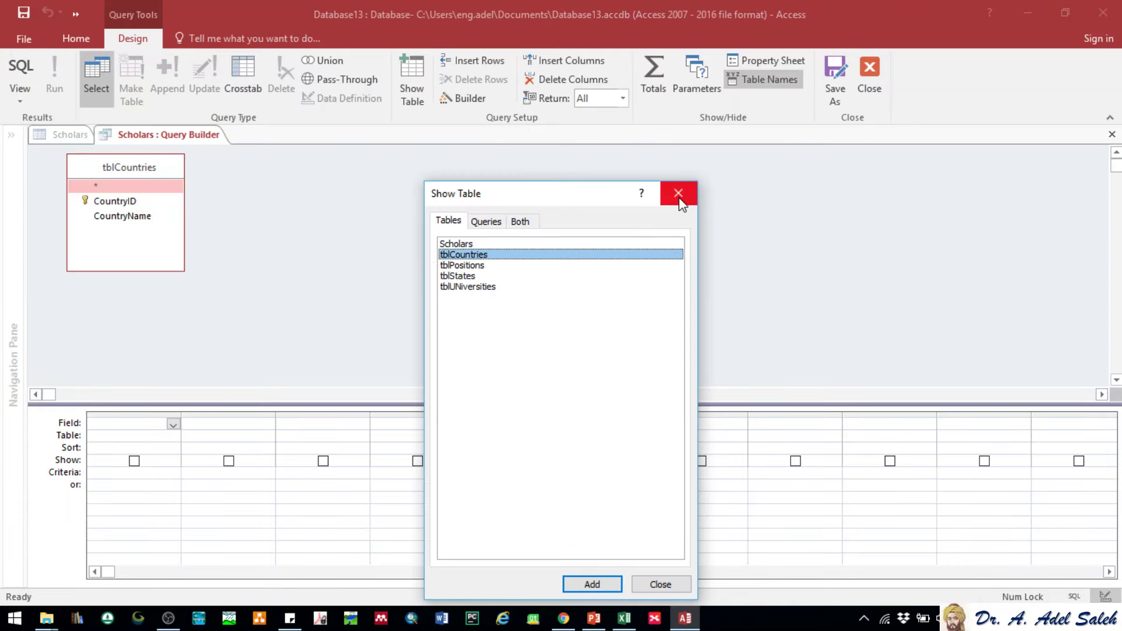
click(678, 193)
double_click(133, 217)
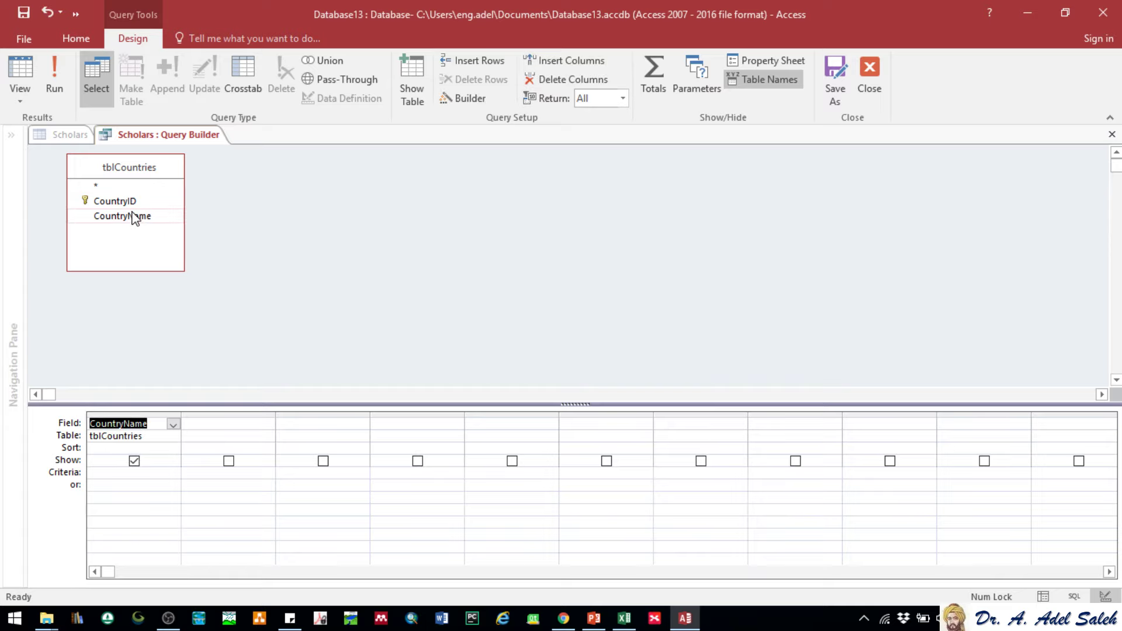
click(878, 76)
click(497, 377)
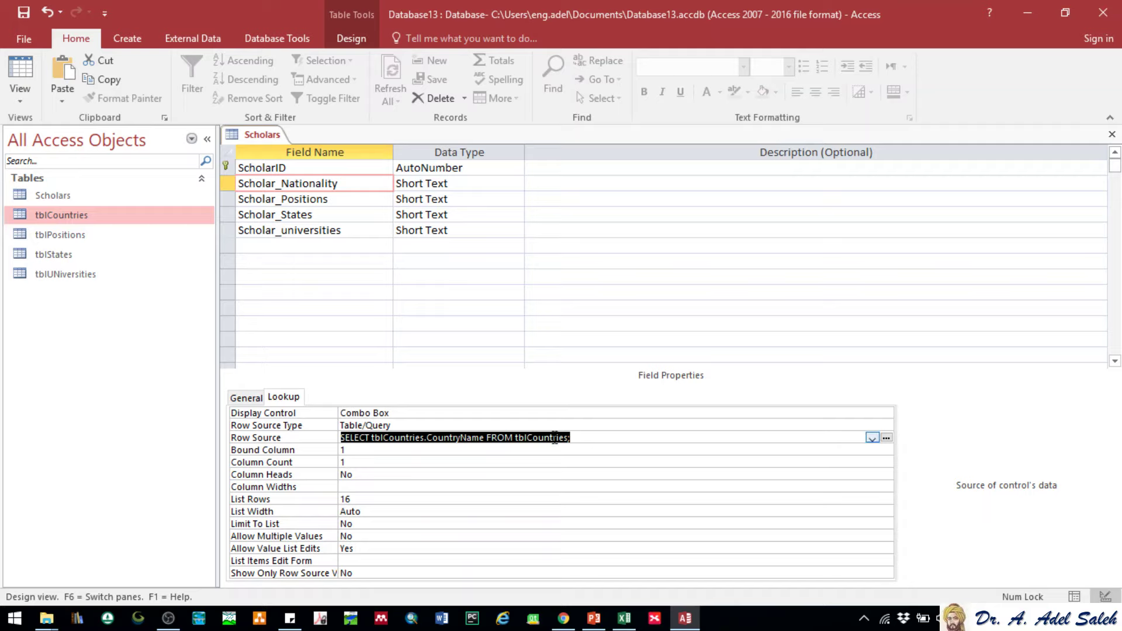
Save and close the Scholars table design, and reopen the table in Datasheet view
right_click(261, 135)
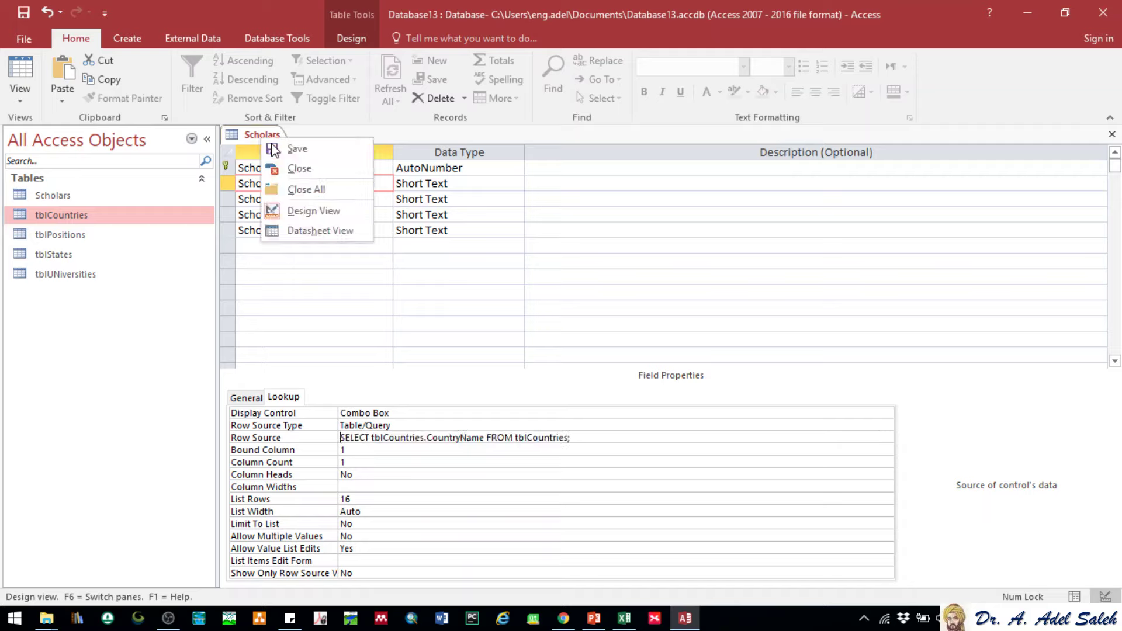
click(281, 148)
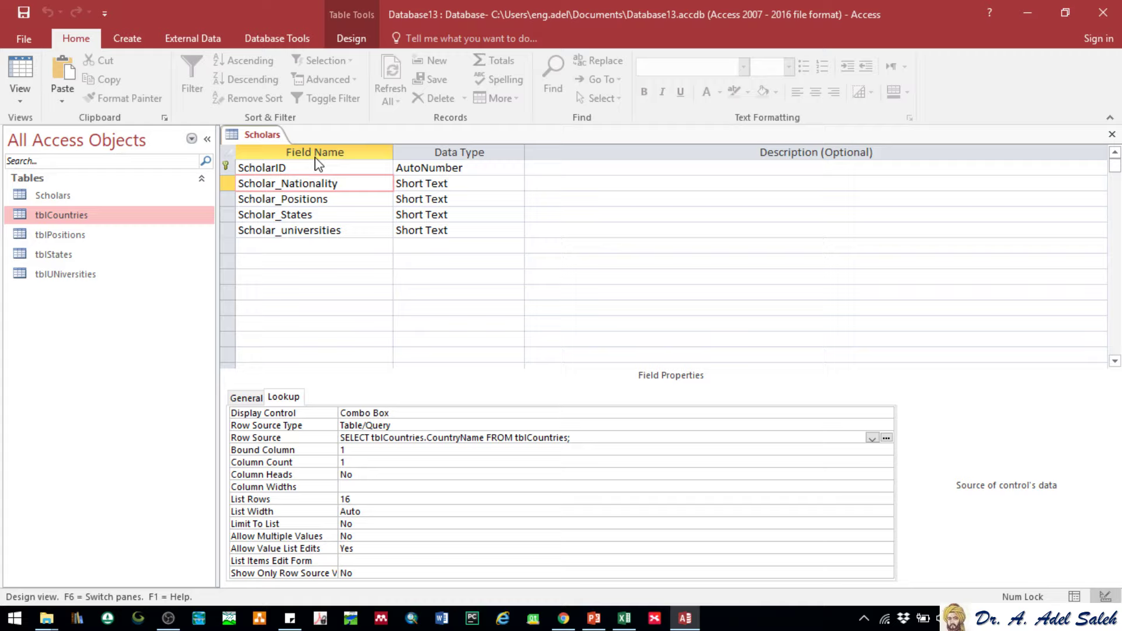
right_click(257, 136)
click(286, 155)
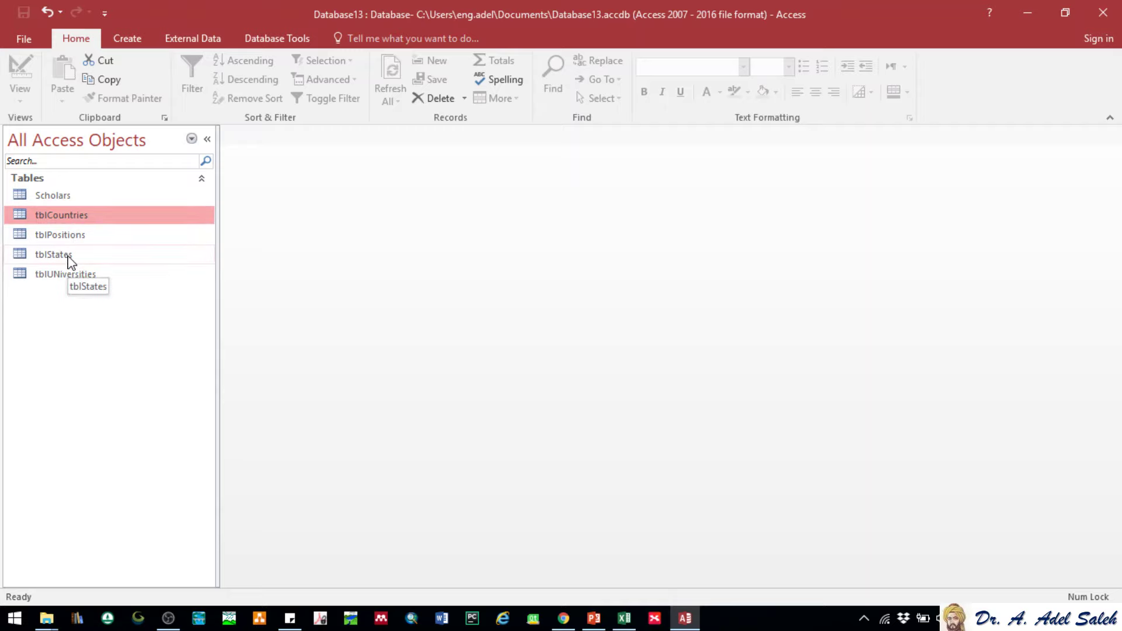
double_click(45, 197)
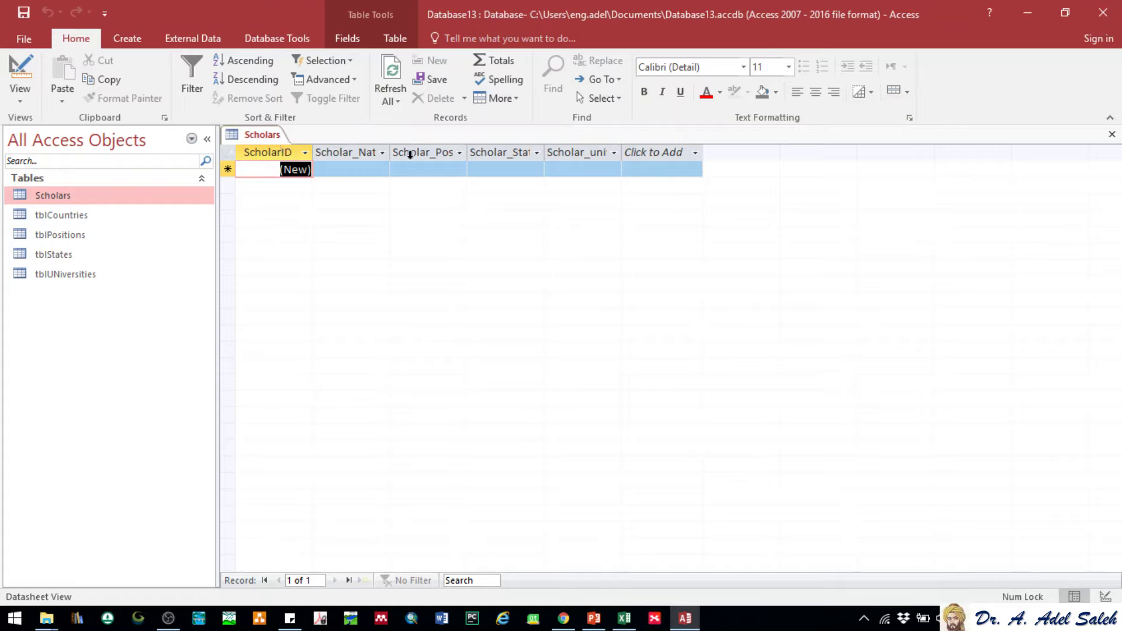
Widen the Scholar_Nationality, Scholar_Positions, Scholar_States and Scholar_universities columns to fit their headings
drag(441, 154, 435, 153)
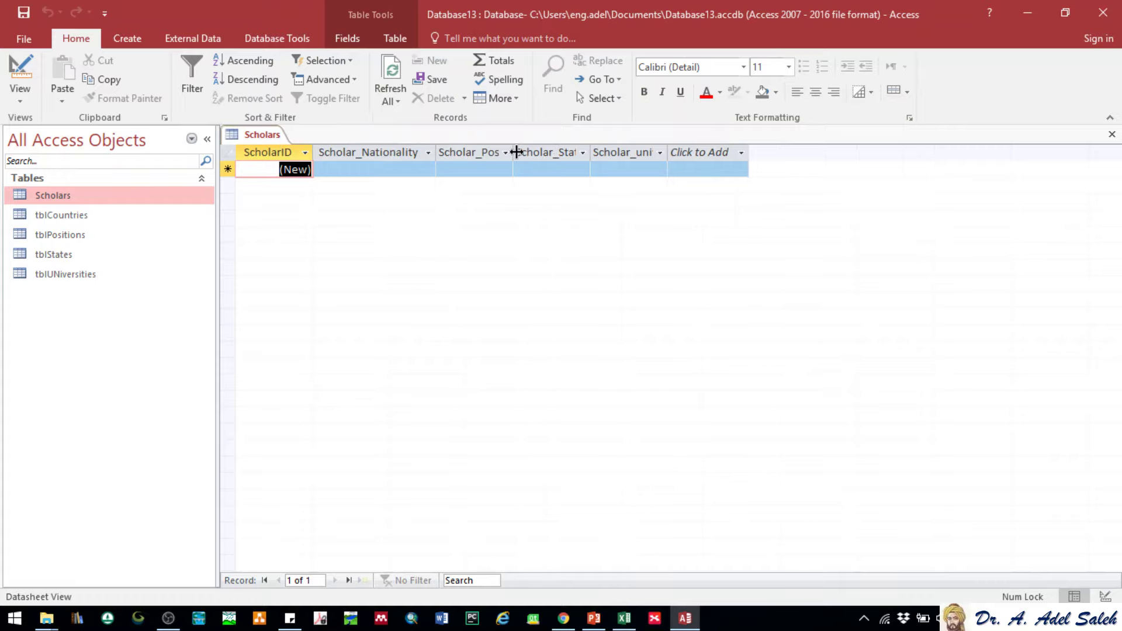
double_click(517, 152)
double_click(624, 152)
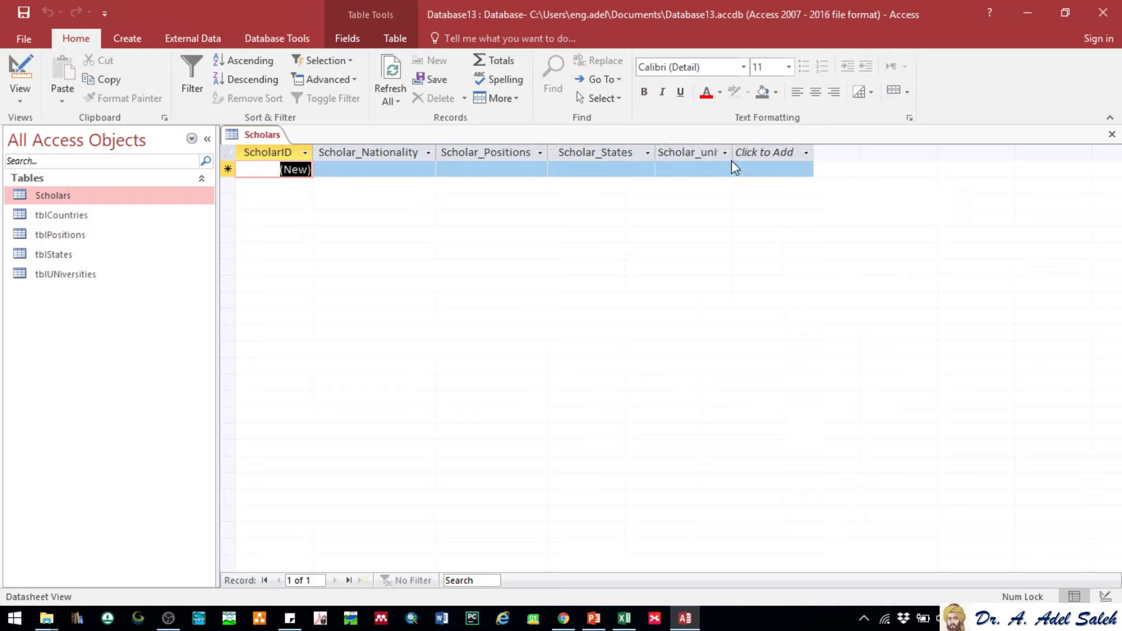
double_click(733, 153)
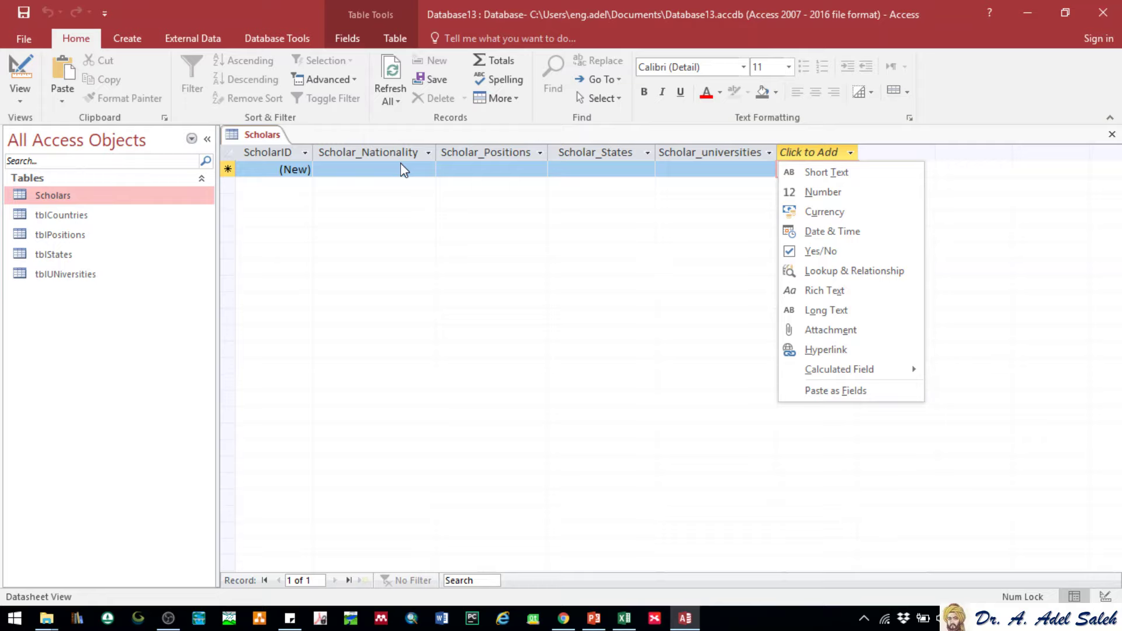
click(510, 174)
Enter test text in the new record: gsdfsdf in Scholar_universities, sdfsdfsd in Scholar_States and sdfsdgsg in Scholar_Positions
click(510, 174)
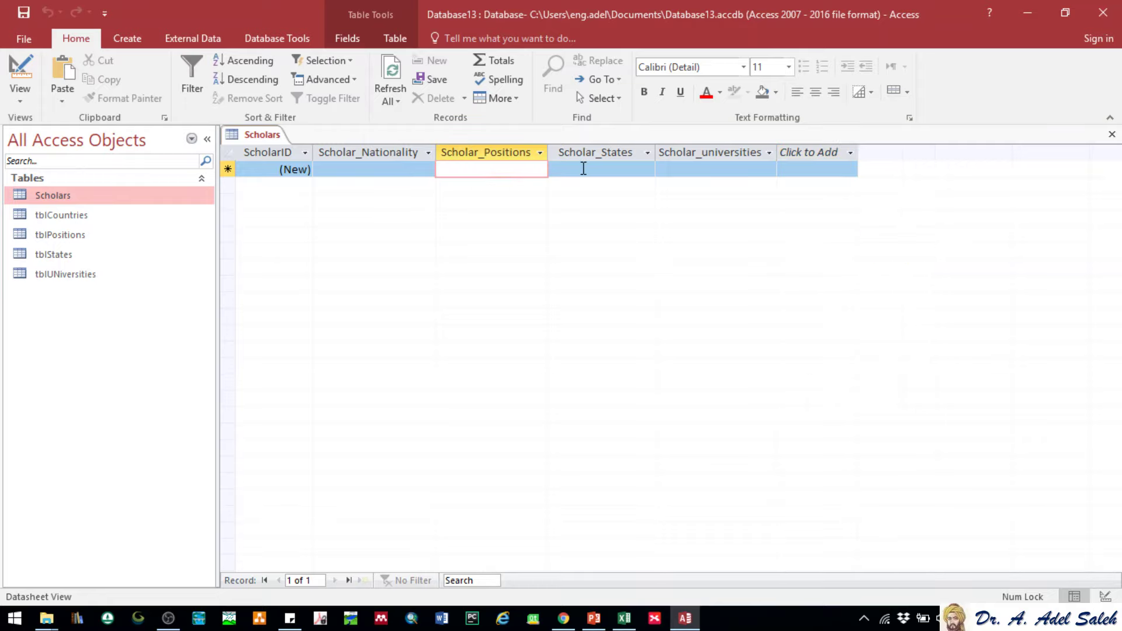
click(583, 168)
click(694, 169)
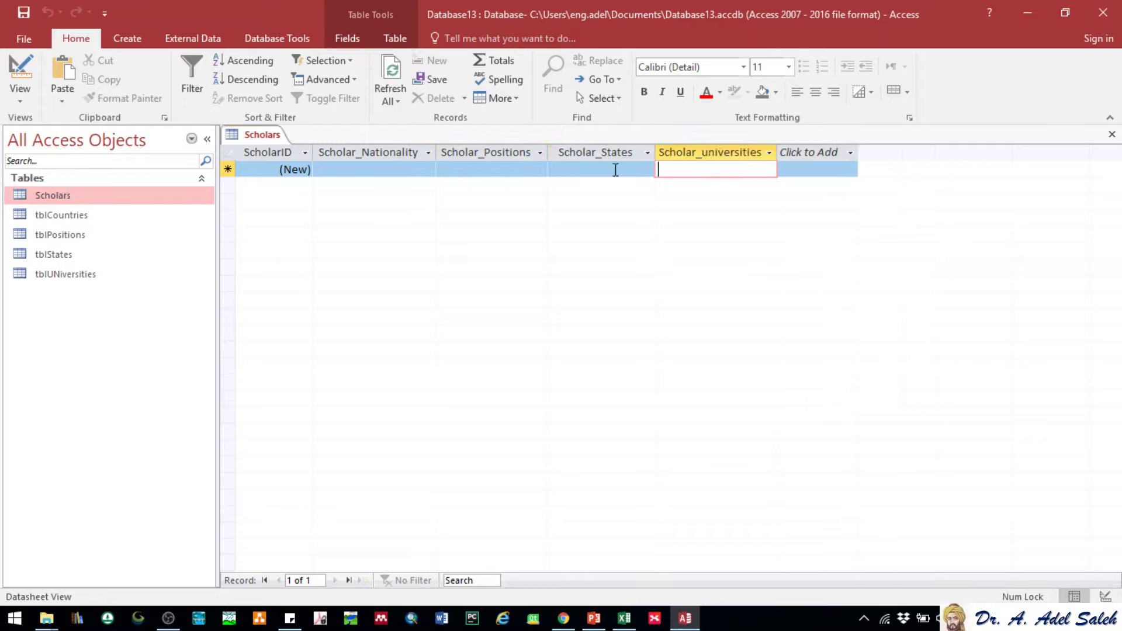
text(gsdfsdf)
click(579, 168)
text(sdfsdfsd)
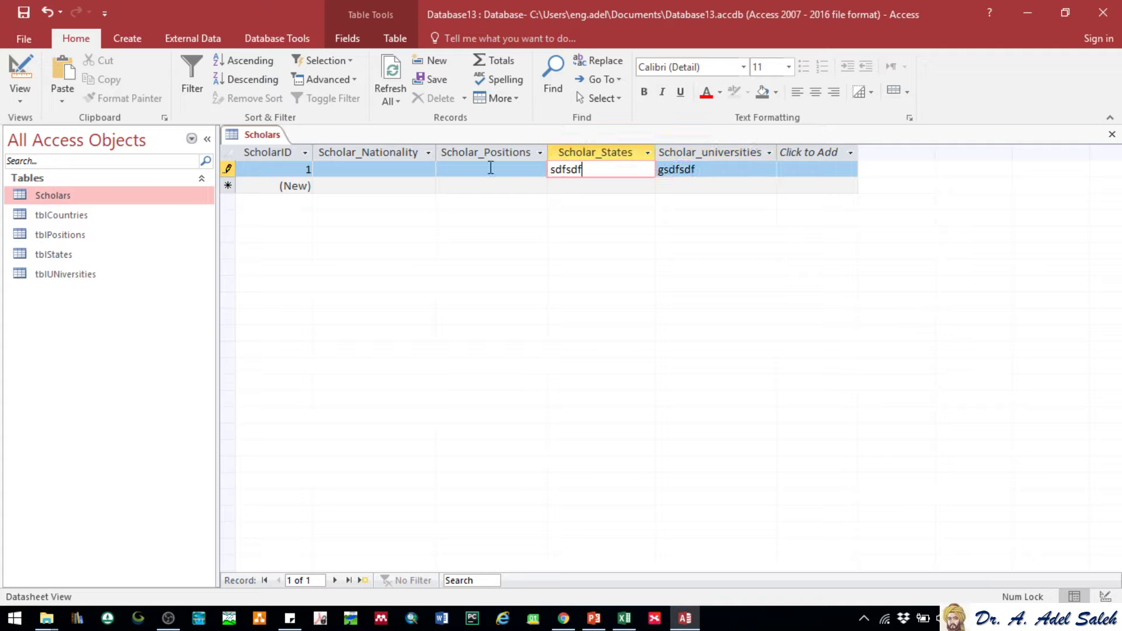
click(492, 168)
text(sdfsdgsg)
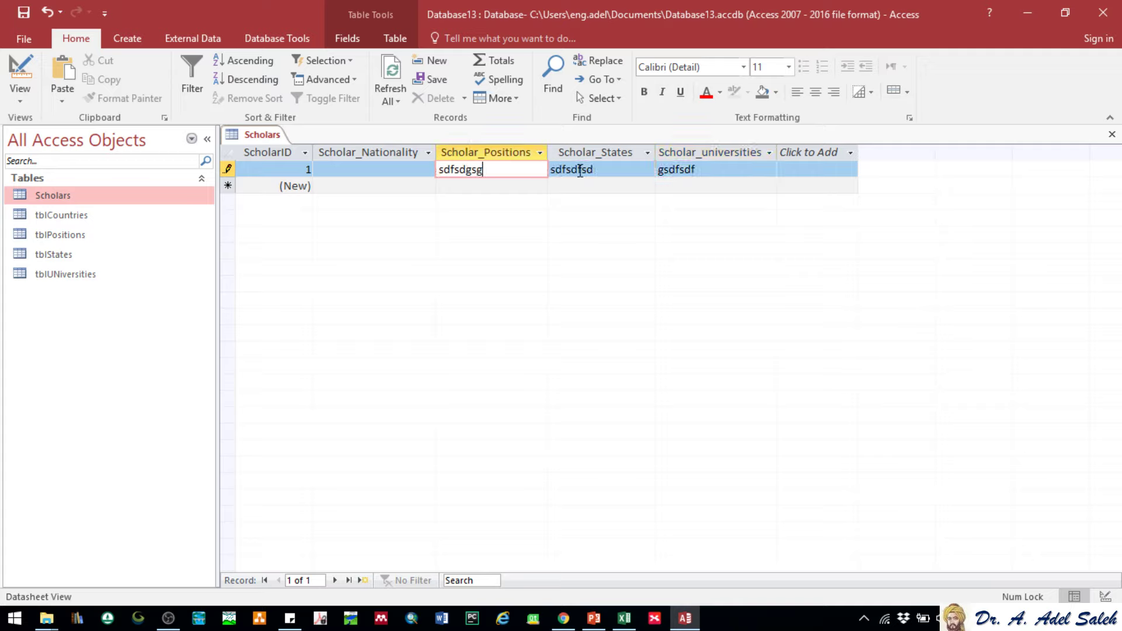
click(611, 170)
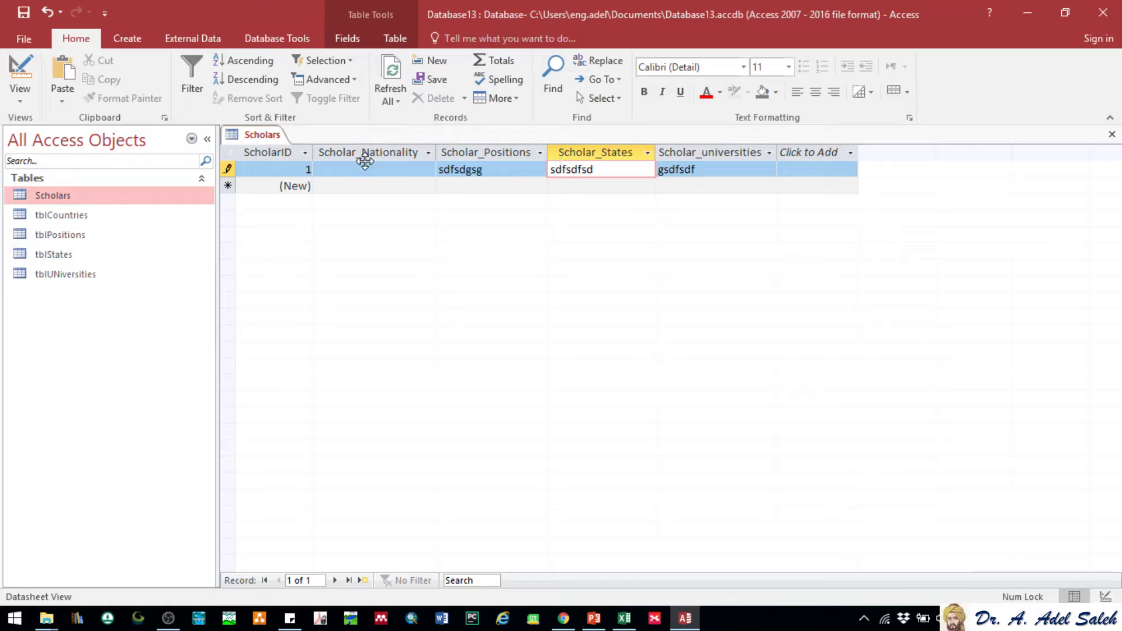
Choose Pakistan from the country list as the Scholar_Nationality of the test record
click(385, 169)
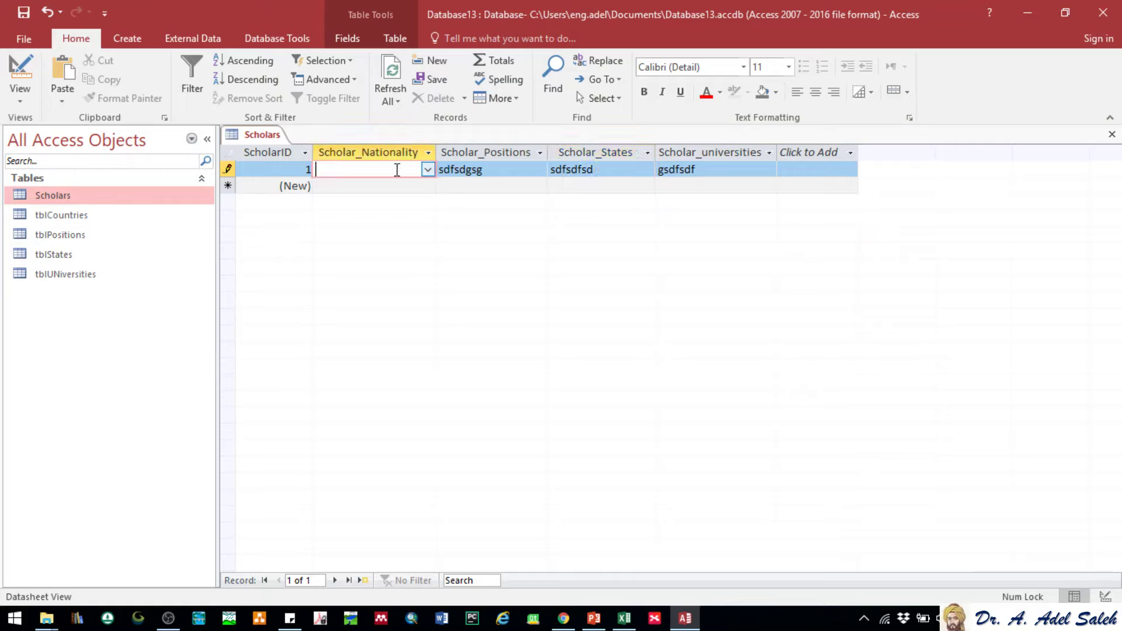
click(427, 170)
drag(430, 203, 421, 321)
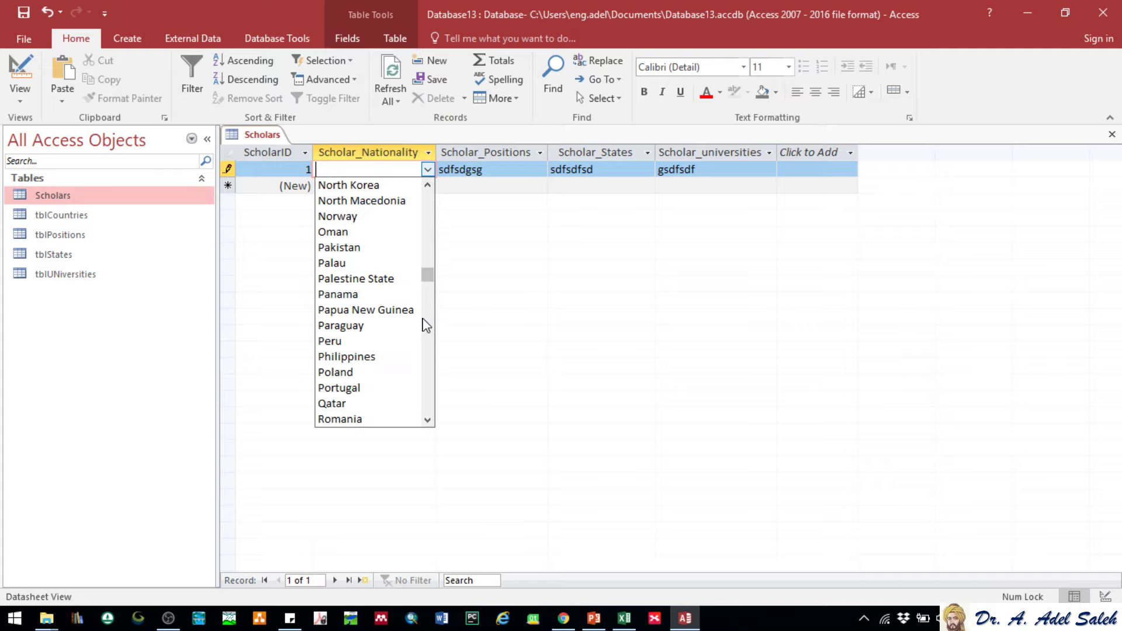
click(363, 261)
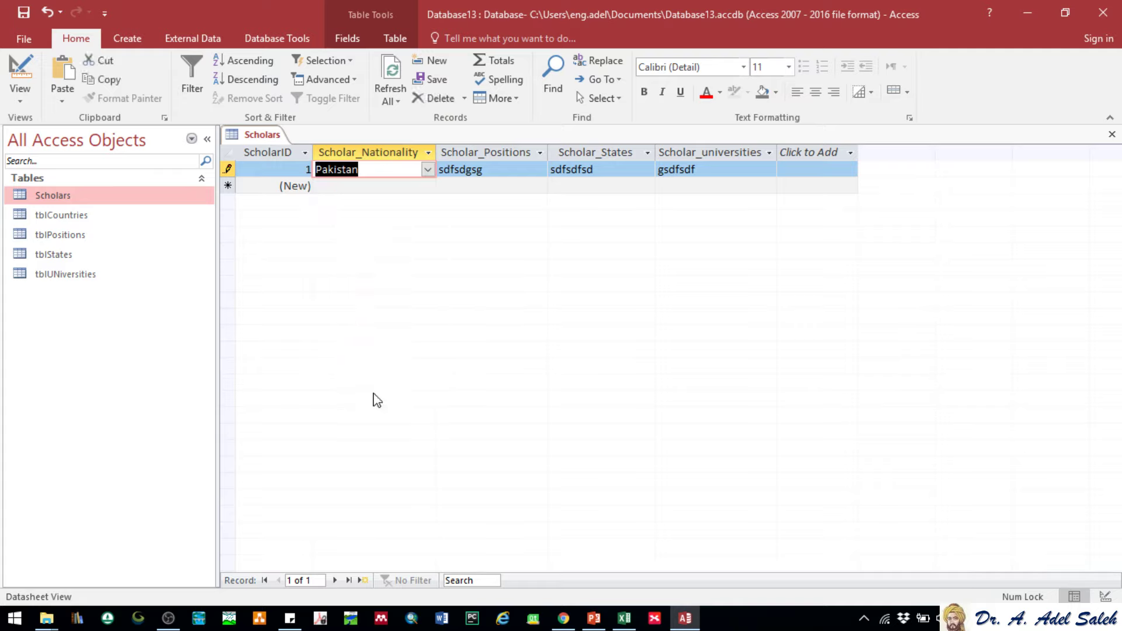
click(374, 169)
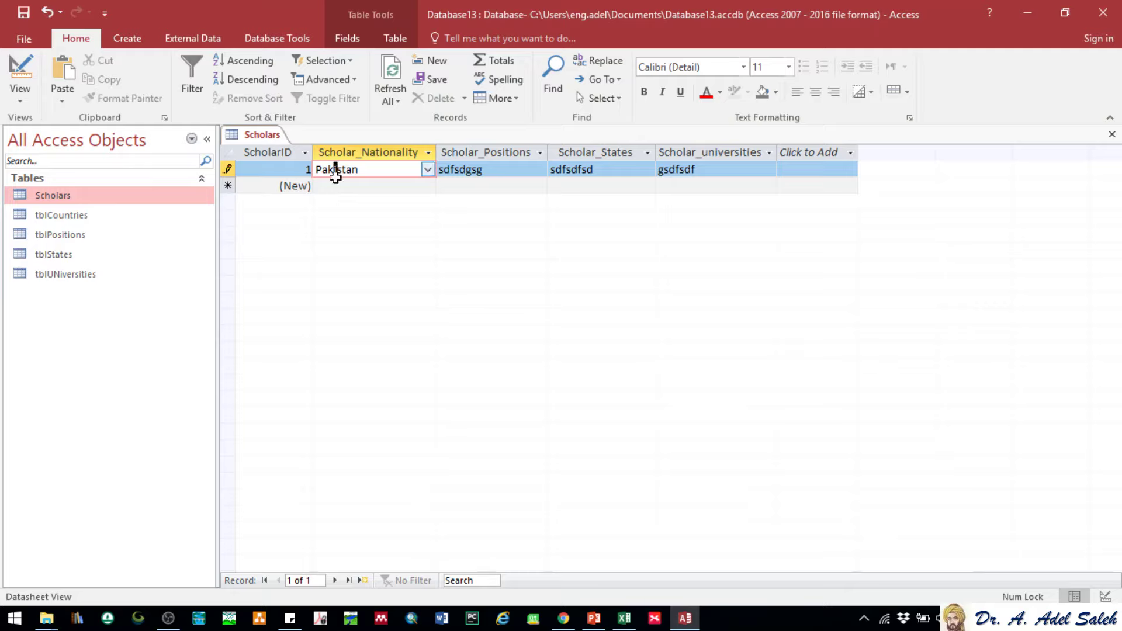
drag(343, 169, 350, 169)
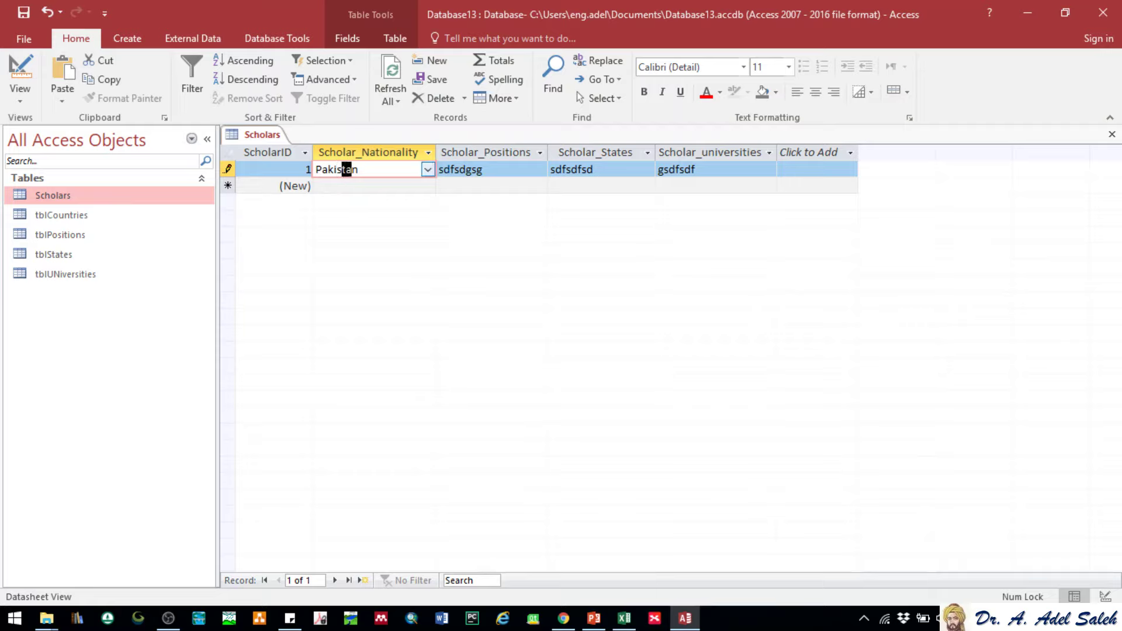
click(453, 169)
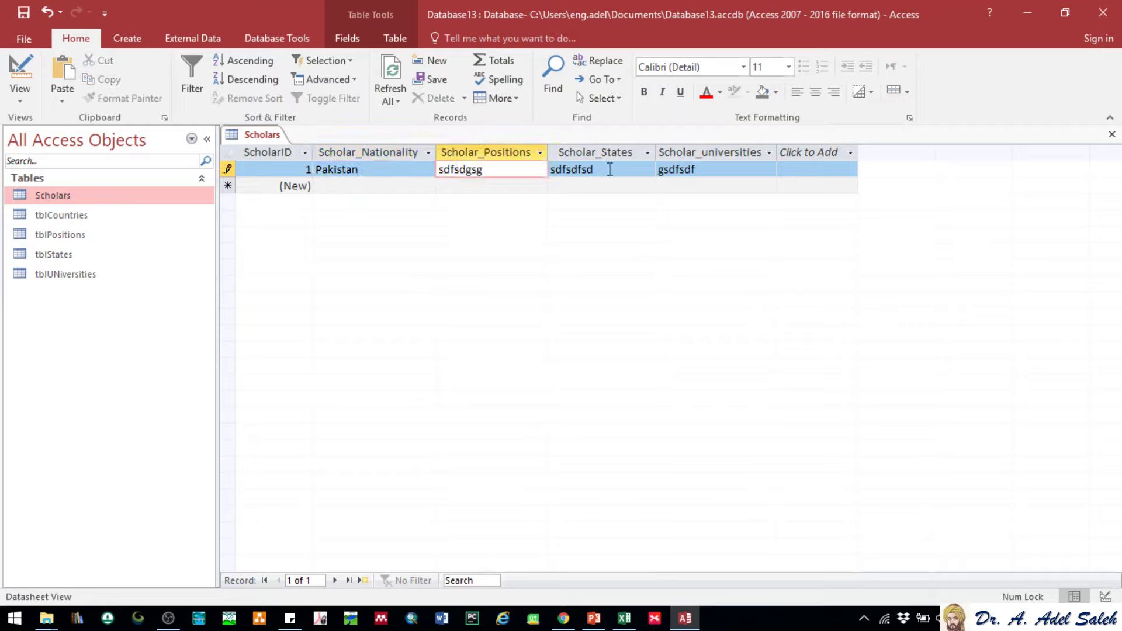
click(393, 170)
click(405, 166)
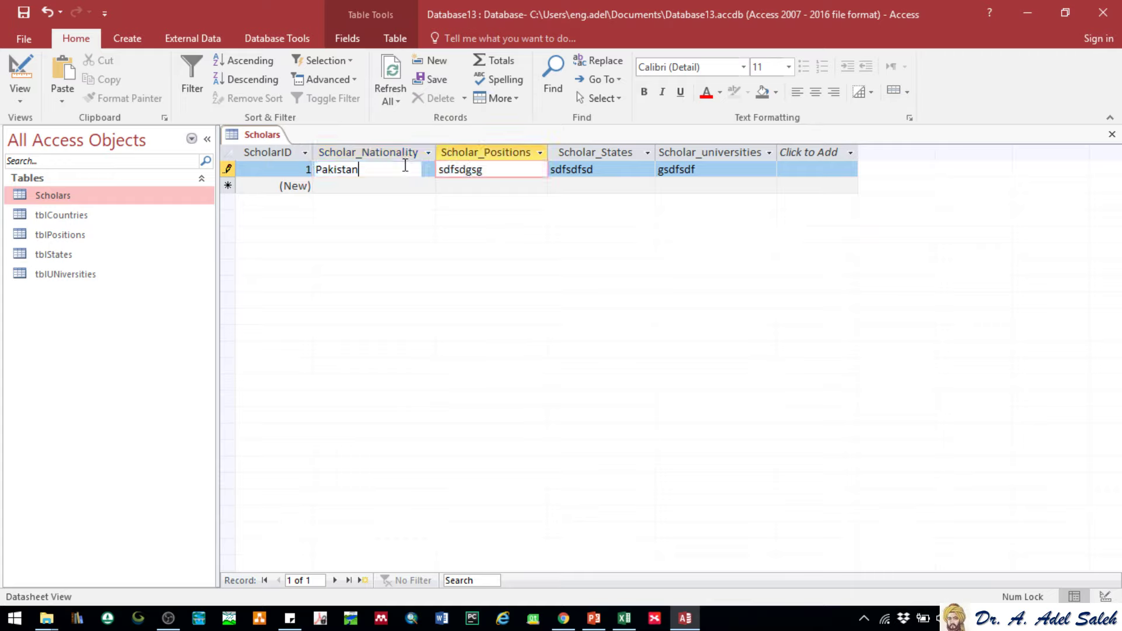
click(461, 170)
click(465, 169)
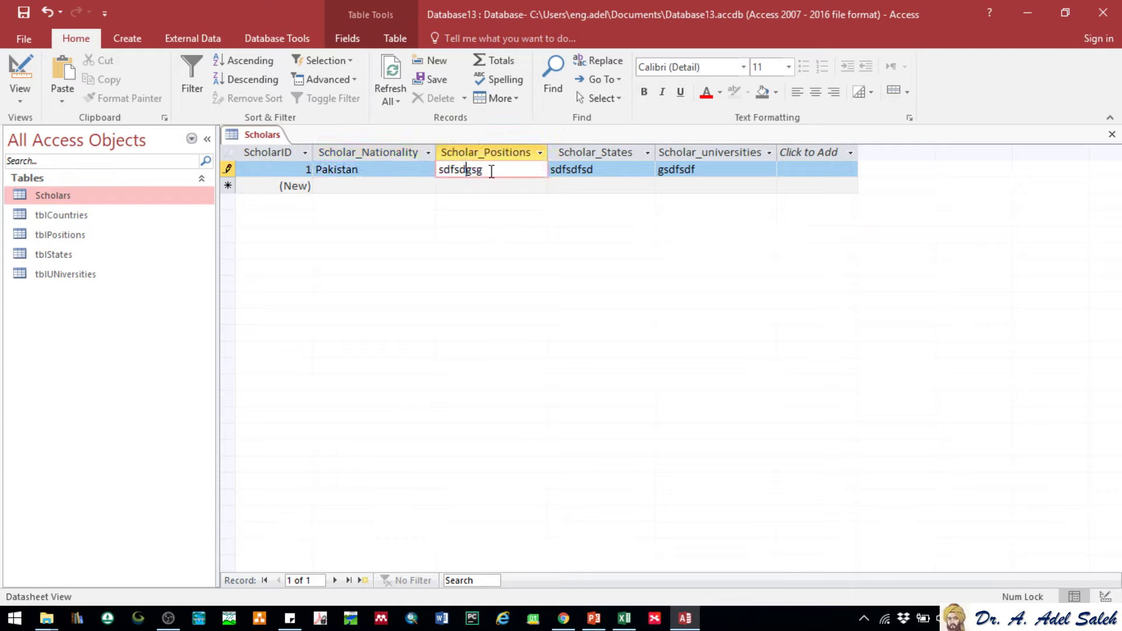
Delete the test record from the Scholars table
click(229, 170)
right_click(227, 173)
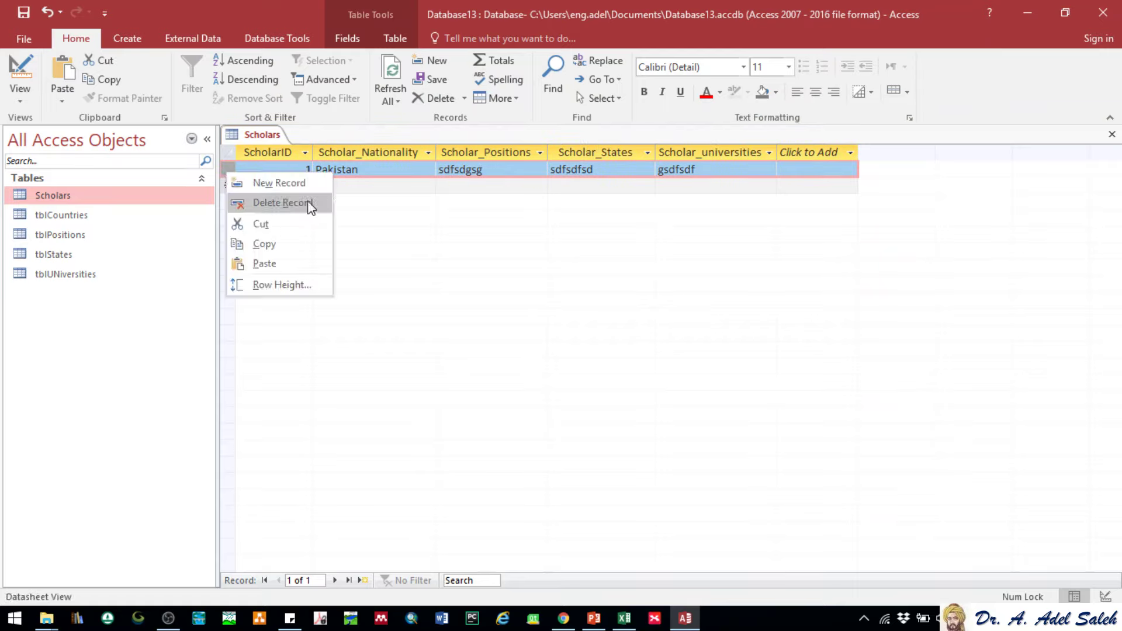
click(281, 202)
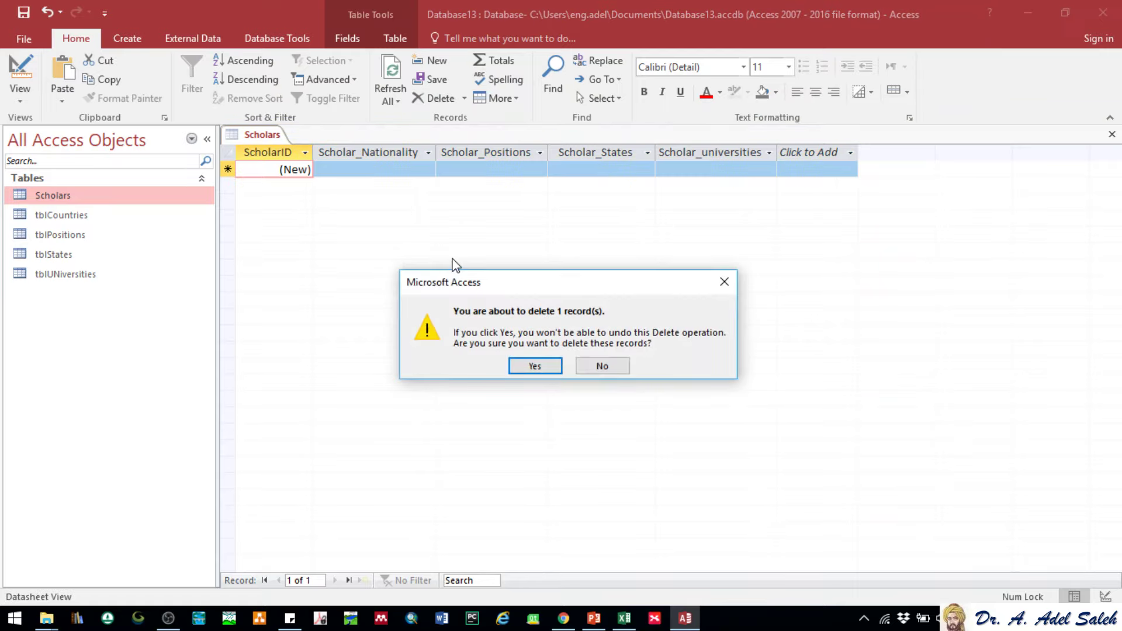
click(553, 371)
Save the Scholars table and switch it to Design view
right_click(270, 135)
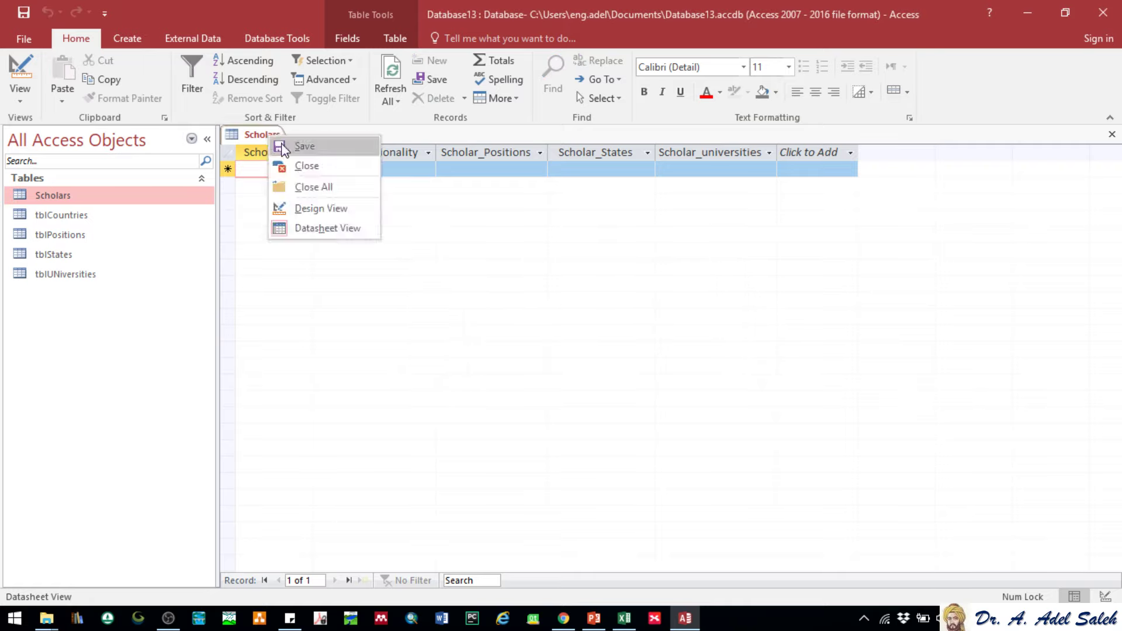
click(282, 147)
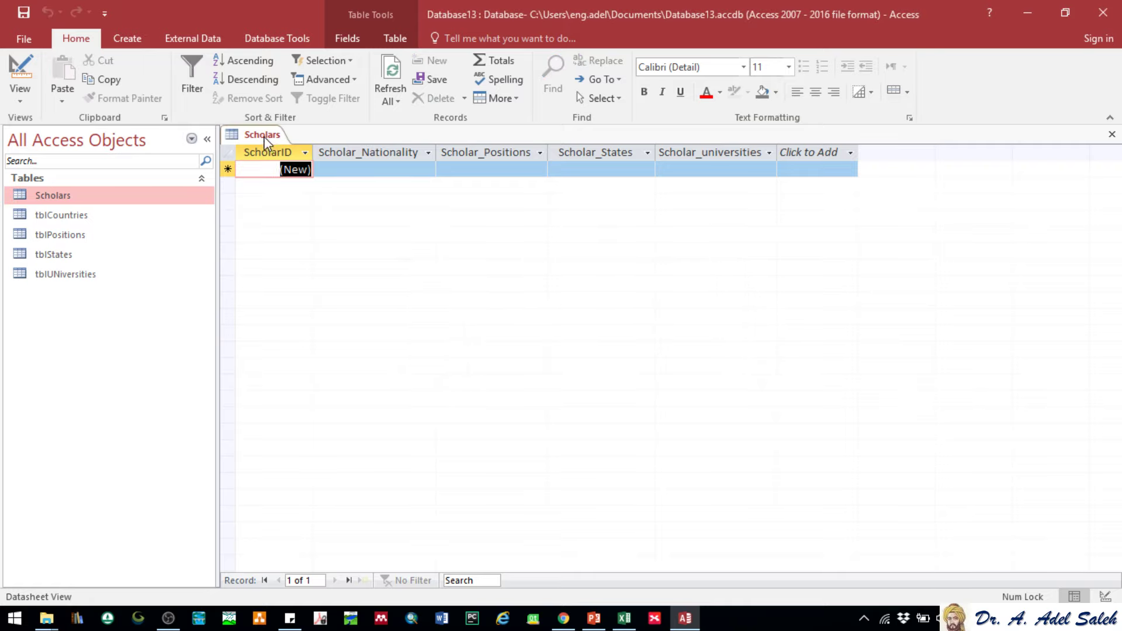
right_click(265, 140)
click(327, 218)
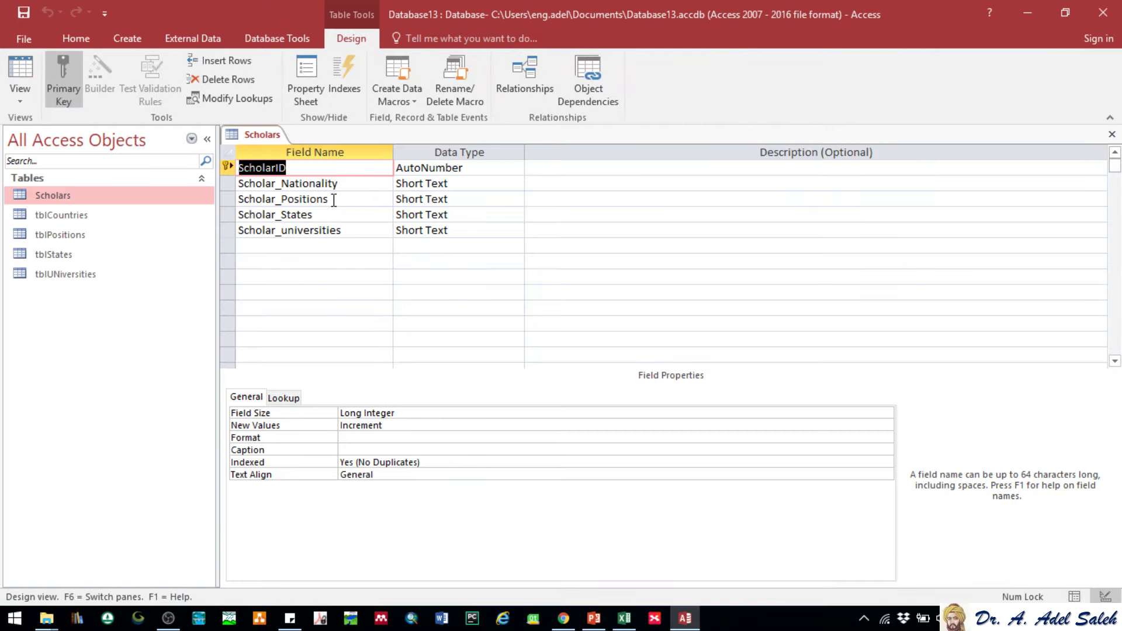
Set the lookup display control of the Scholar_Positions field to Combo Box, with Table/Query as its row source type
click(365, 201)
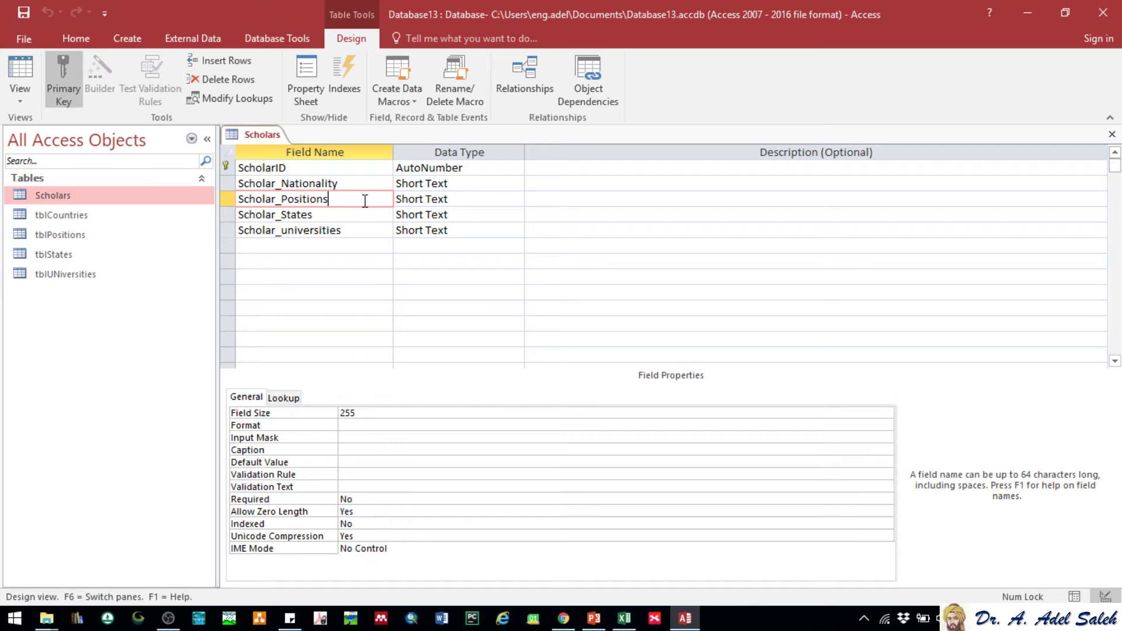
click(428, 201)
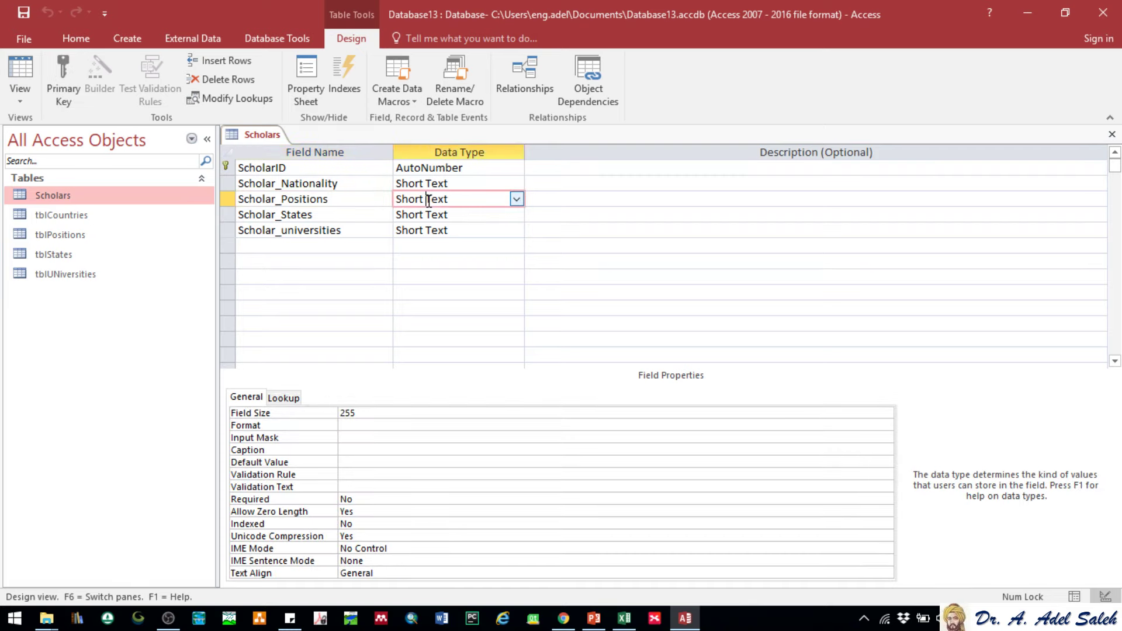
click(386, 199)
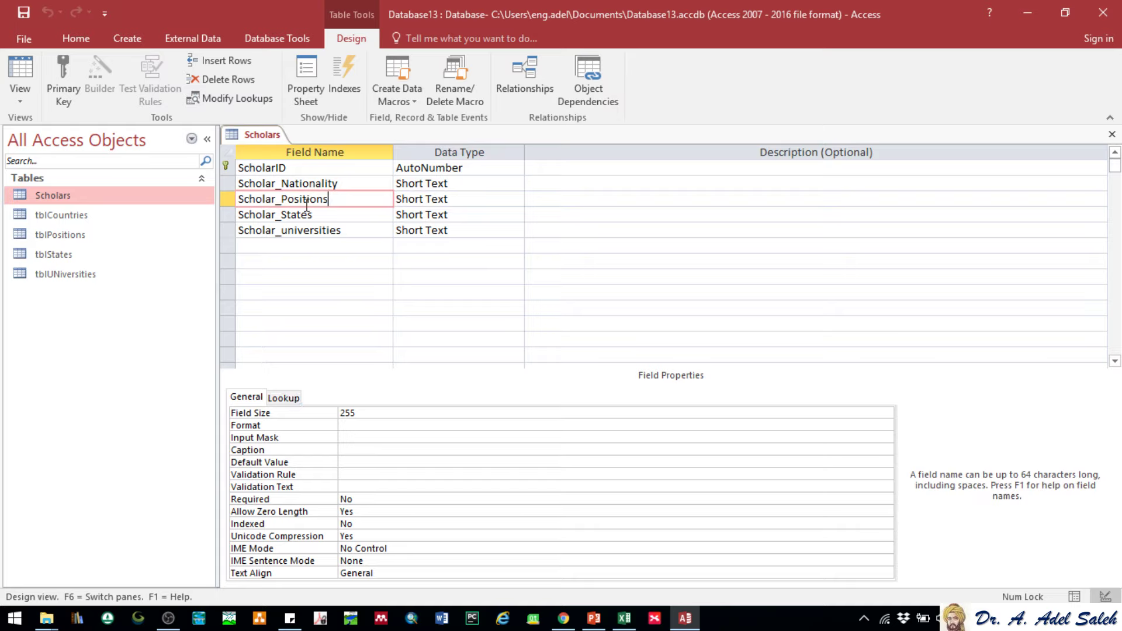
click(429, 200)
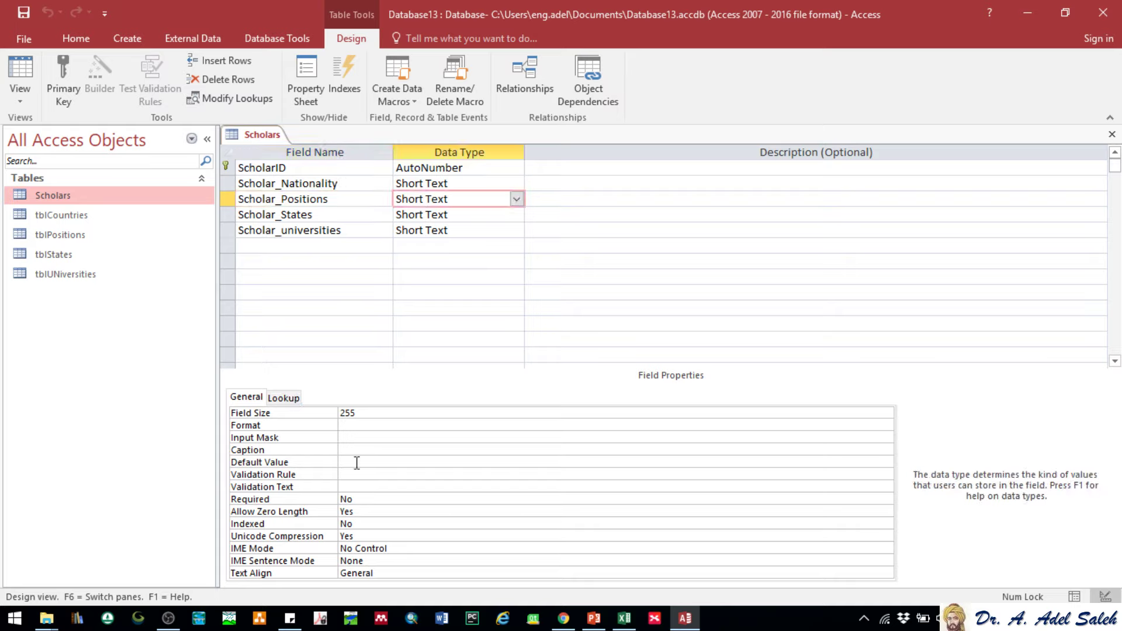
click(283, 398)
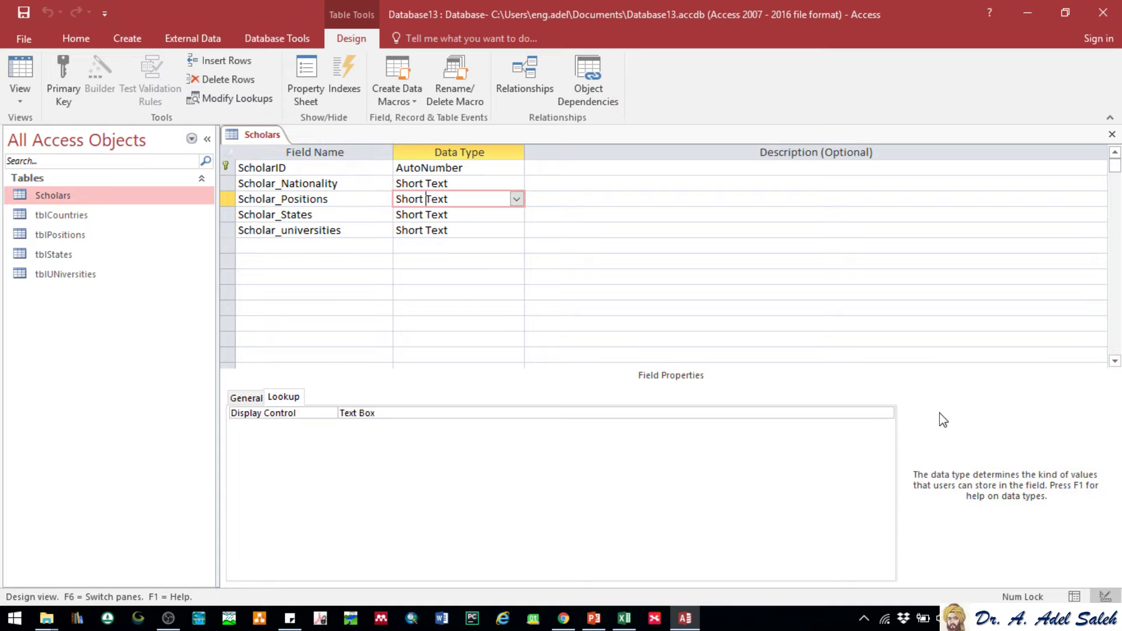
click(887, 414)
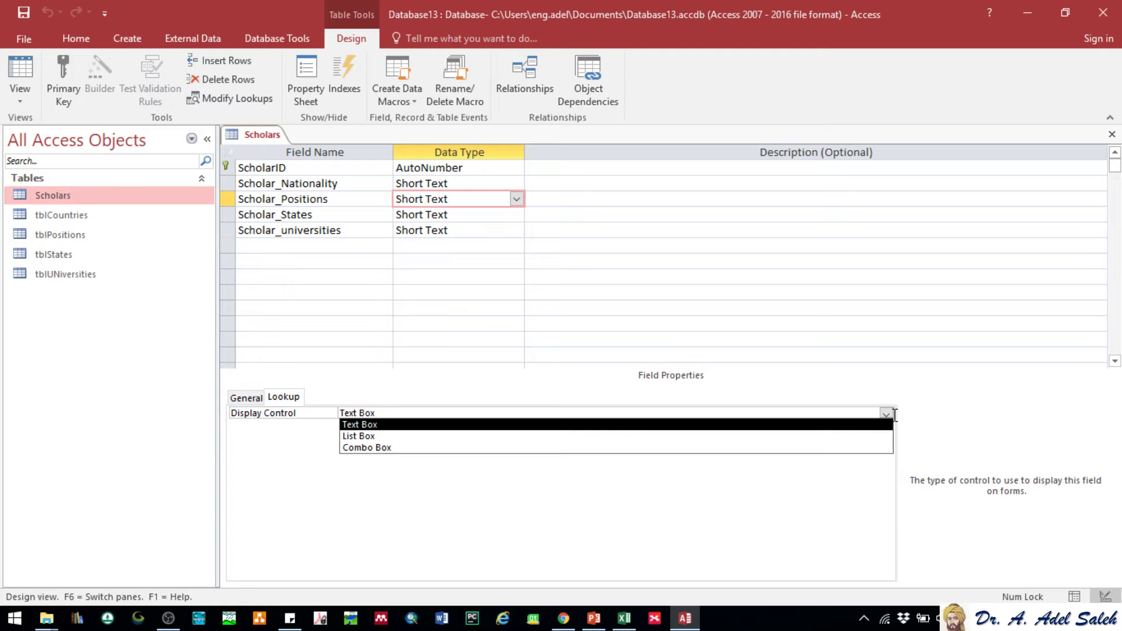
click(358, 448)
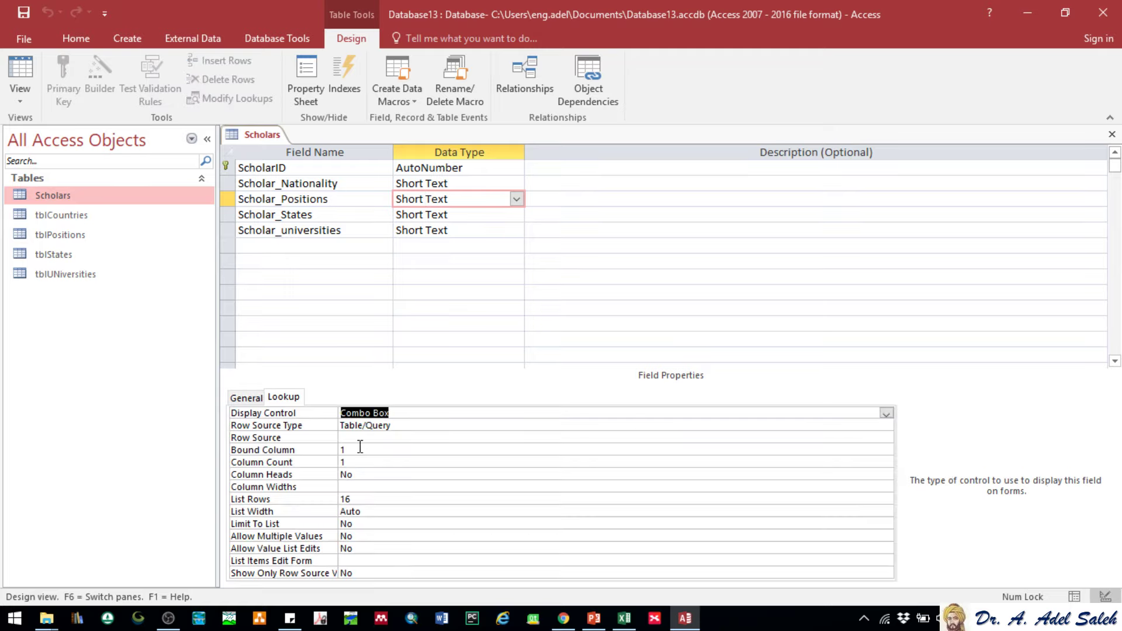
click(368, 427)
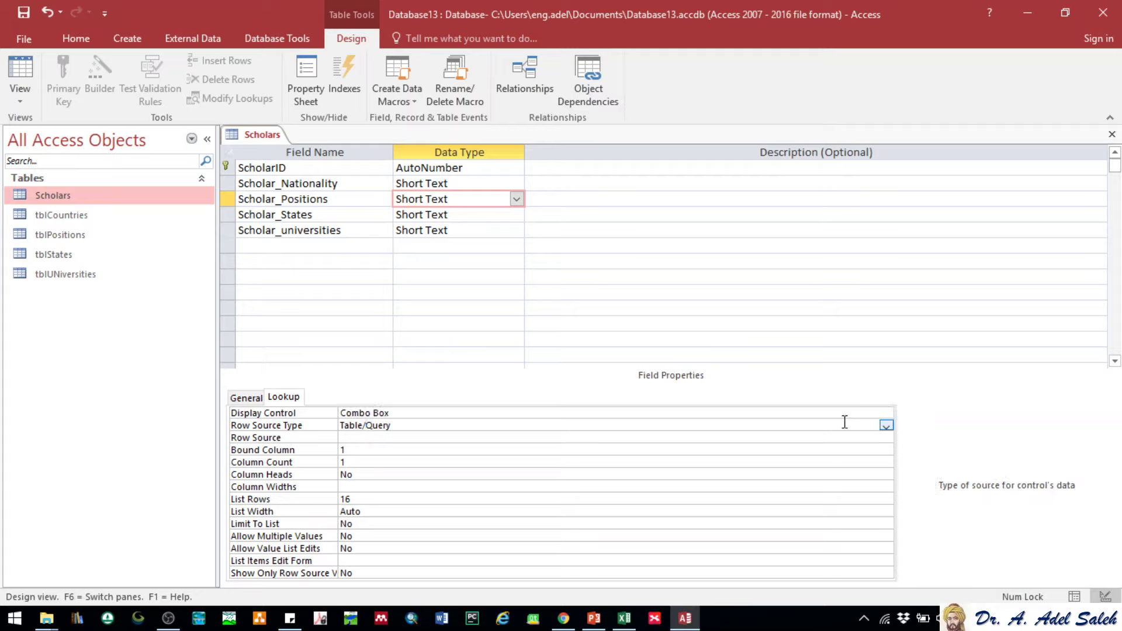
click(886, 425)
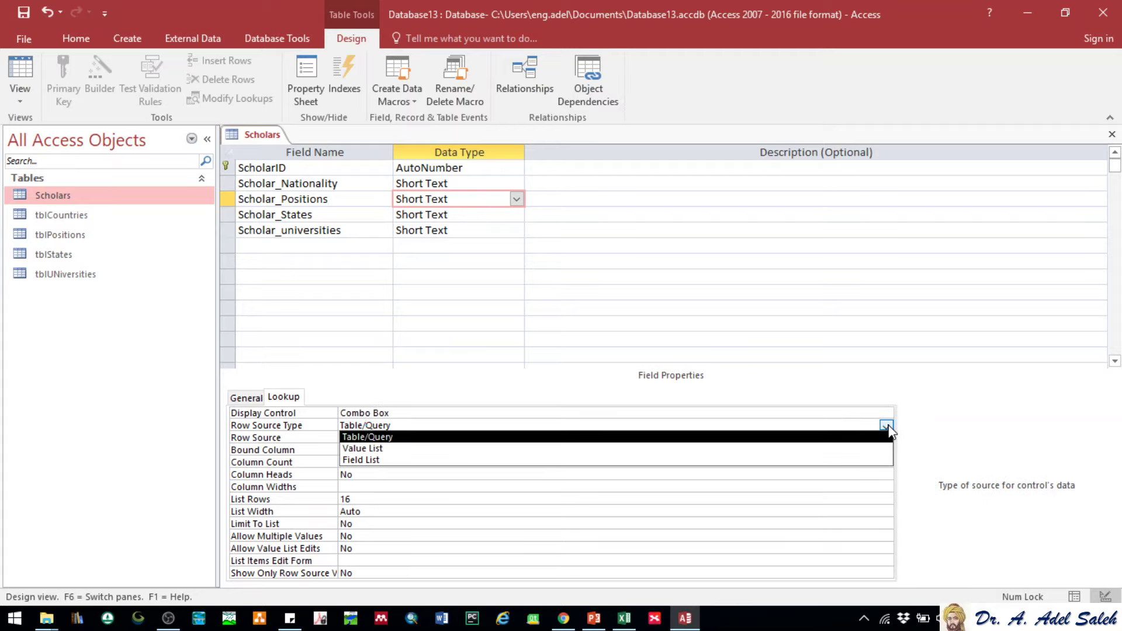
click(357, 439)
Open the Query Builder for the row source of Scholar_Positions and add the tblPositions table to the query
click(359, 438)
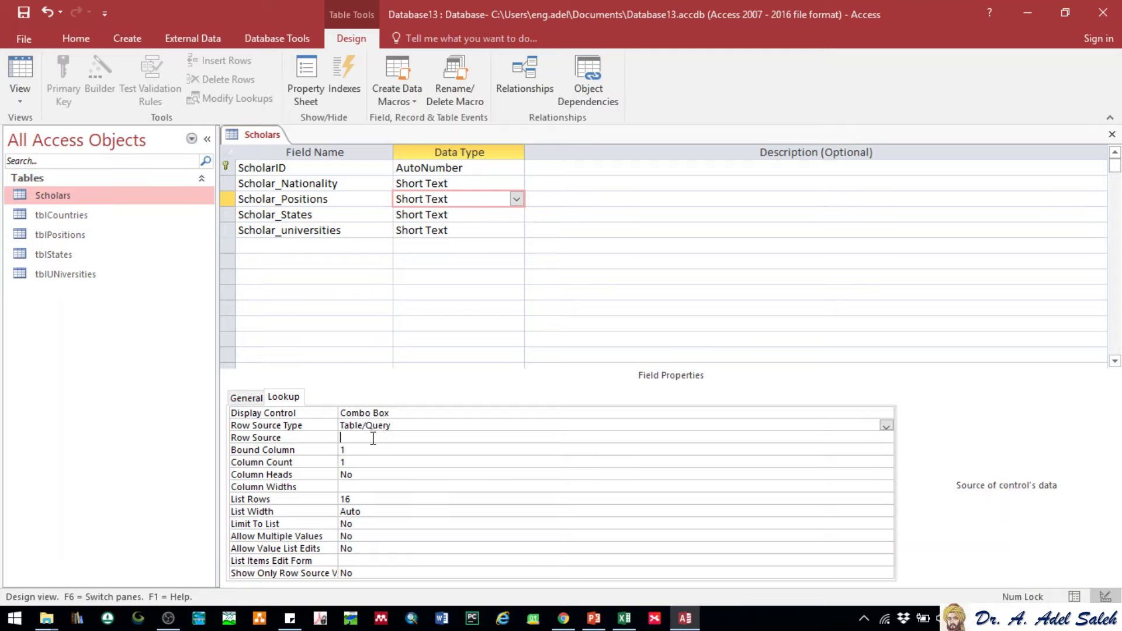
click(873, 438)
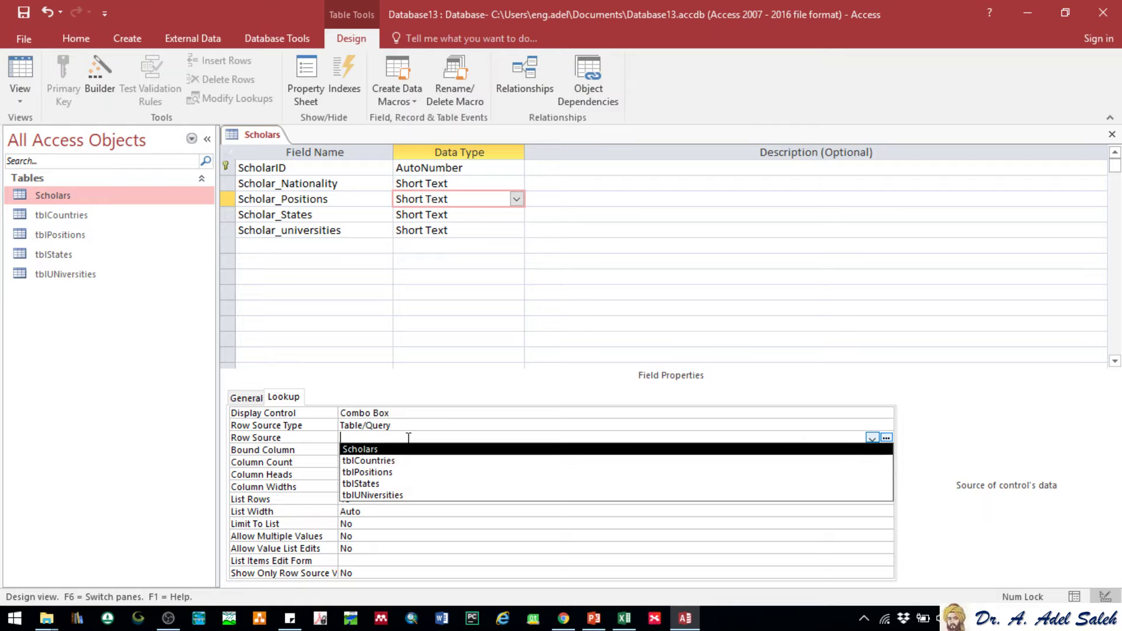
click(885, 439)
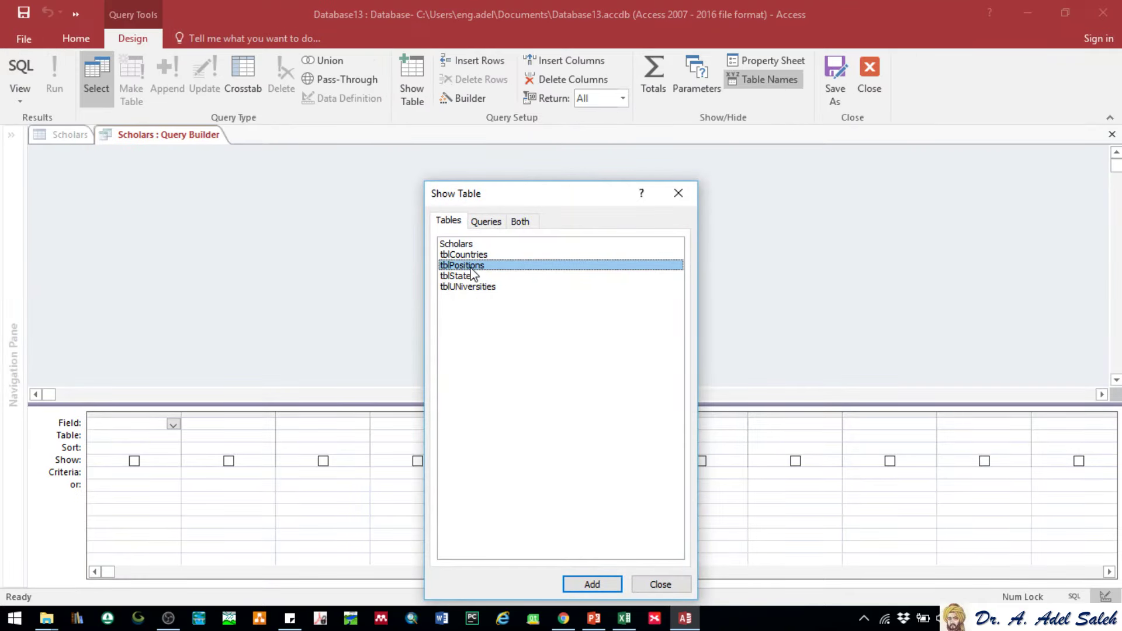
double_click(466, 270)
click(678, 193)
Add the Positions field to the query, then close the Query Builder and save the SQL statement to the Row Source property
click(123, 216)
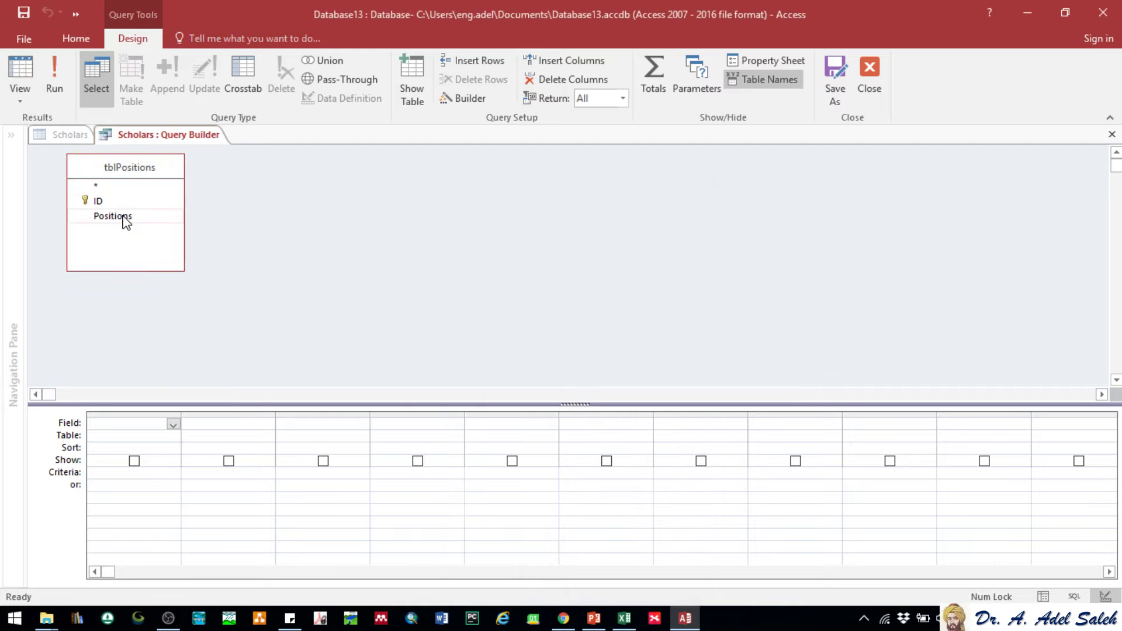
double_click(123, 217)
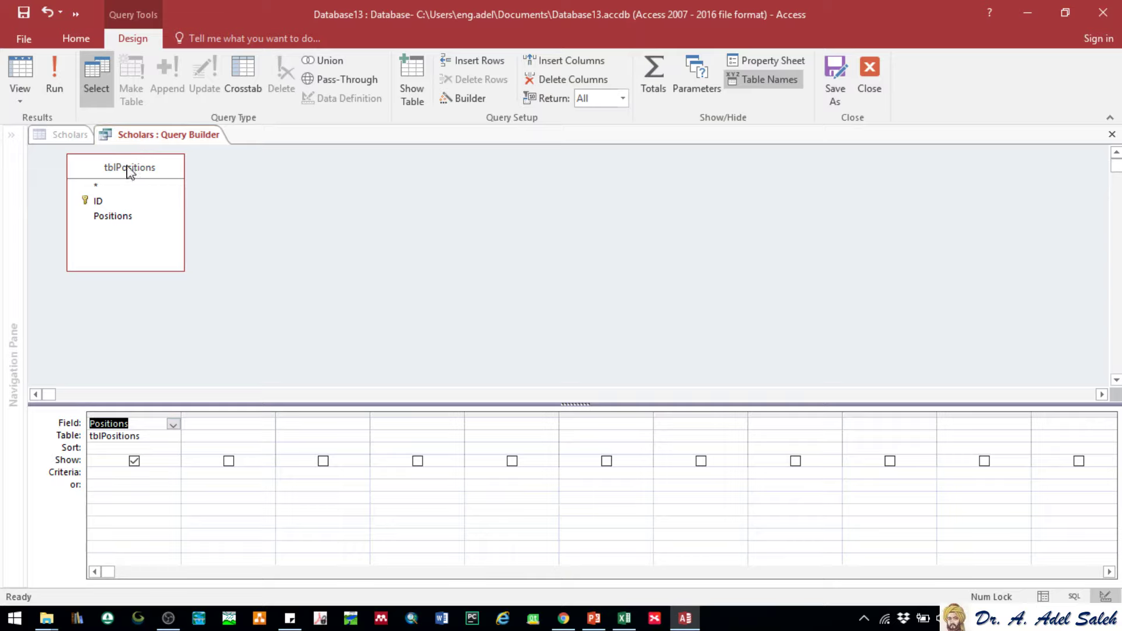
drag(145, 437, 76, 437)
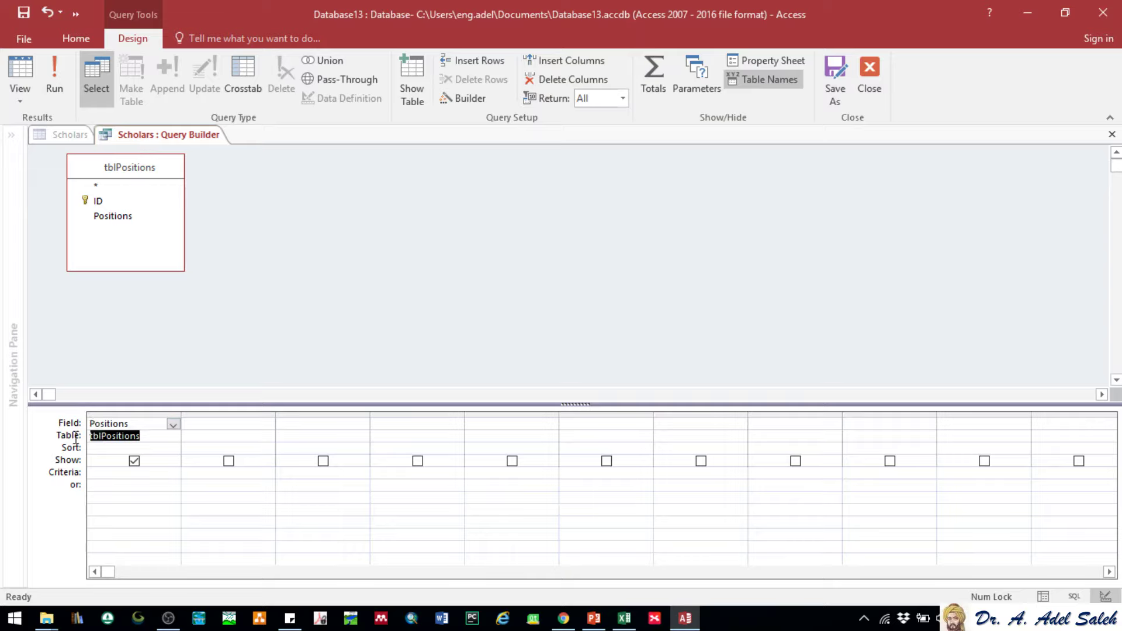
click(75, 437)
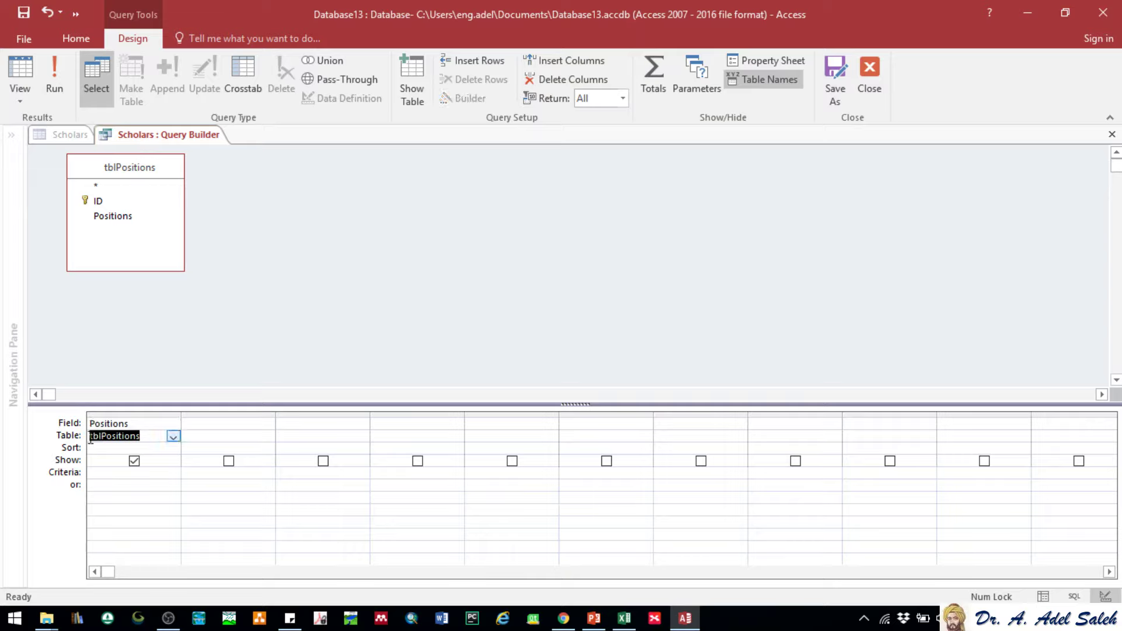
click(151, 424)
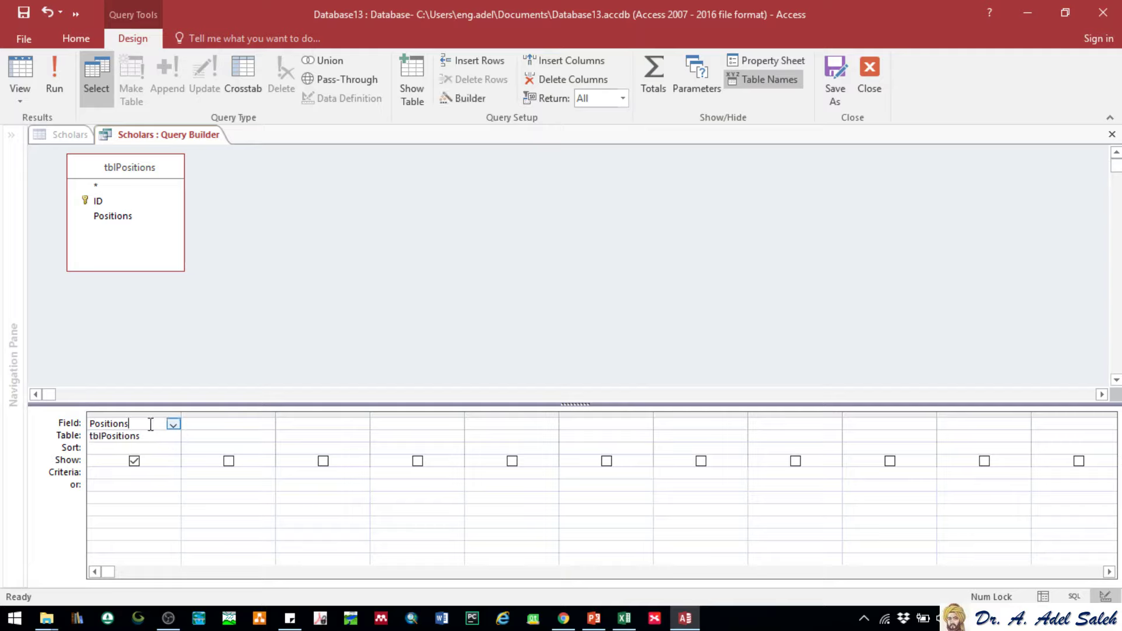
double_click(131, 425)
click(869, 82)
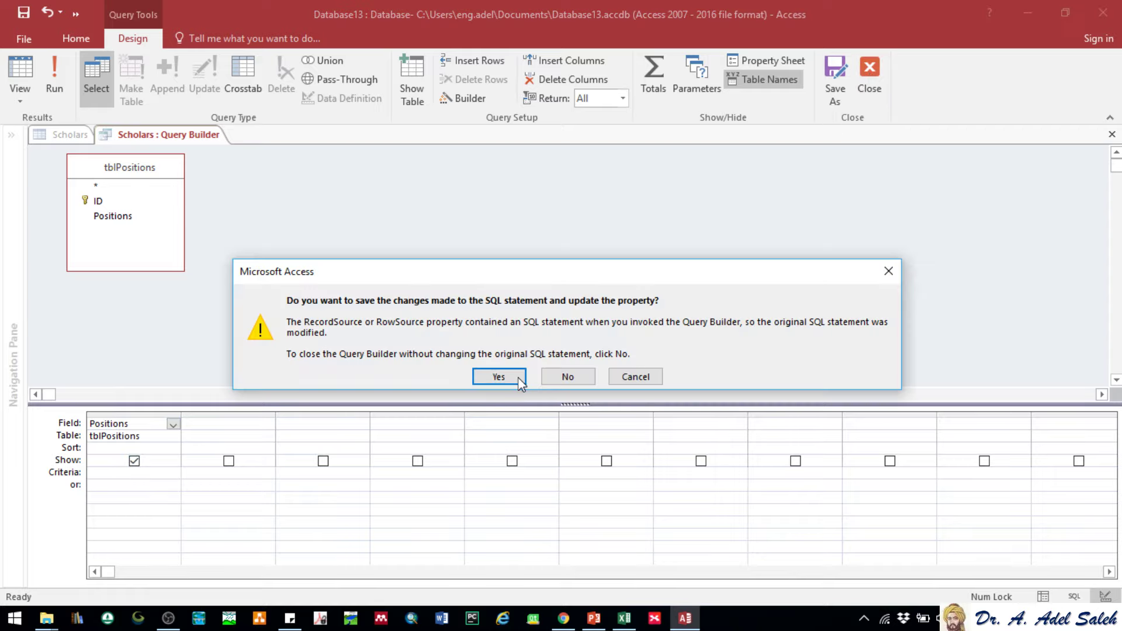
click(500, 376)
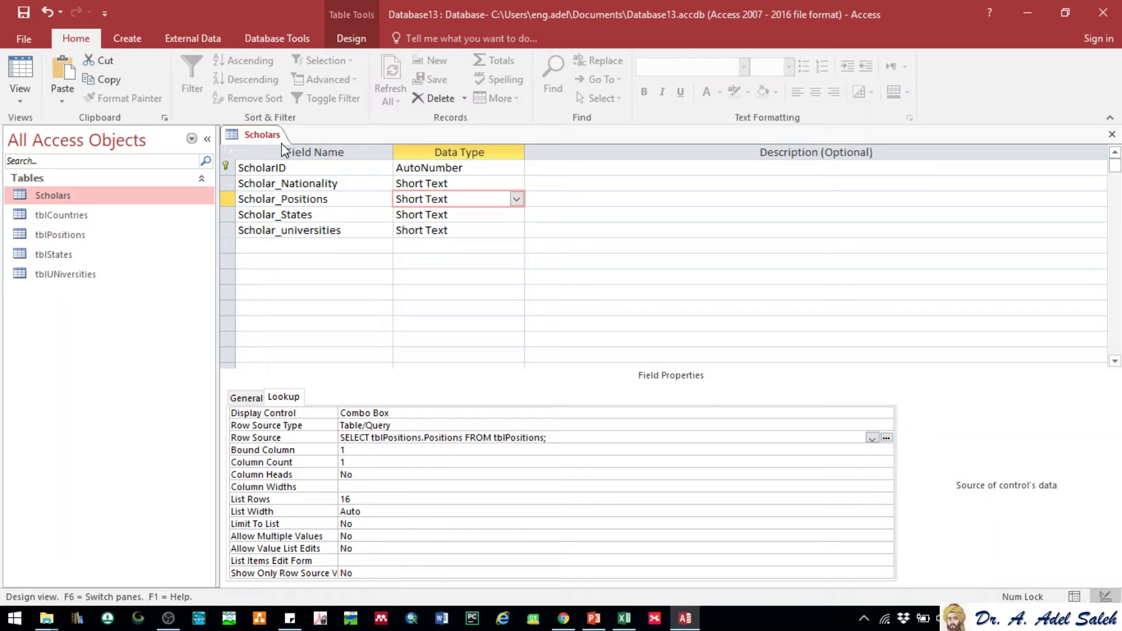
Save the Scholars table and switch it to Datasheet view
right_click(252, 135)
click(305, 226)
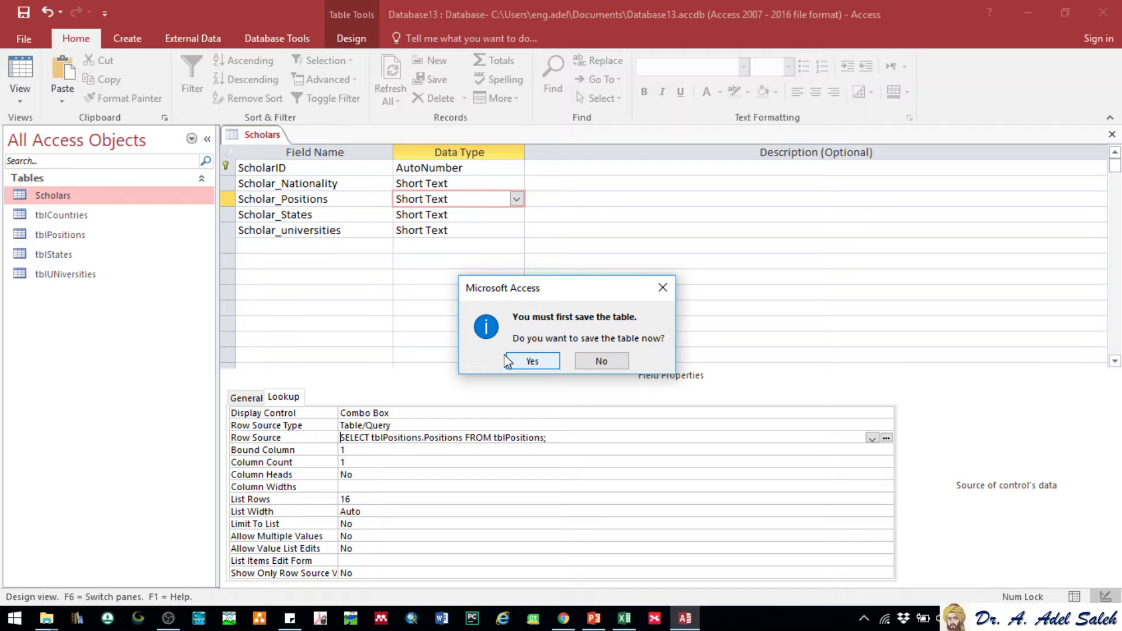
click(542, 366)
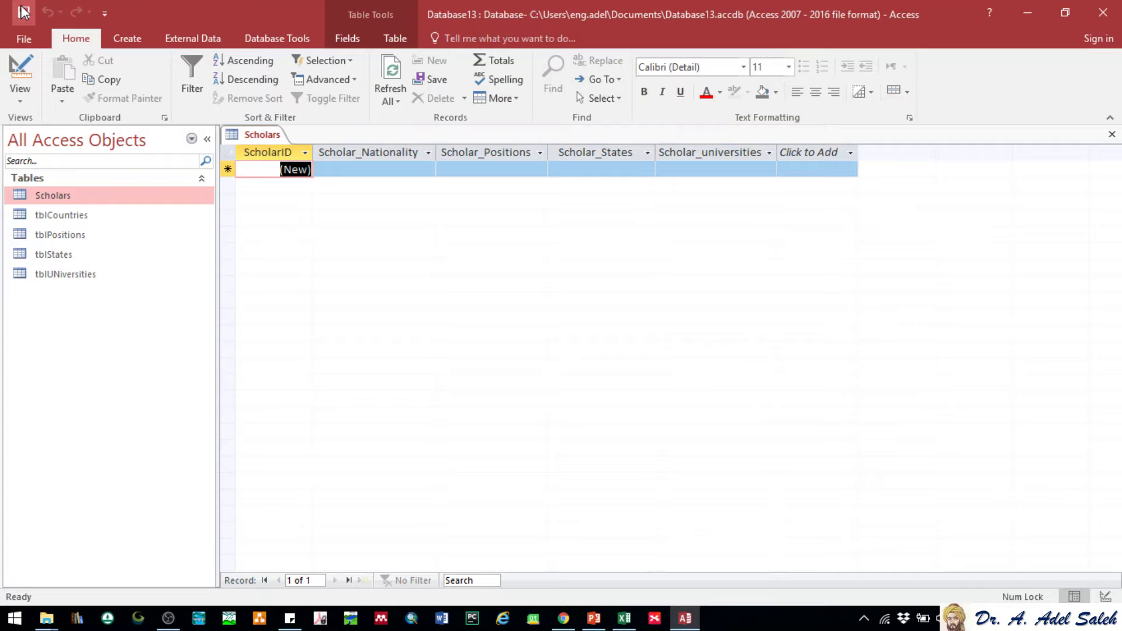
Test the position list by entering the unlisted text "efadsfsdfsdfsd" as the Scholar_Positions of a new record
click(525, 169)
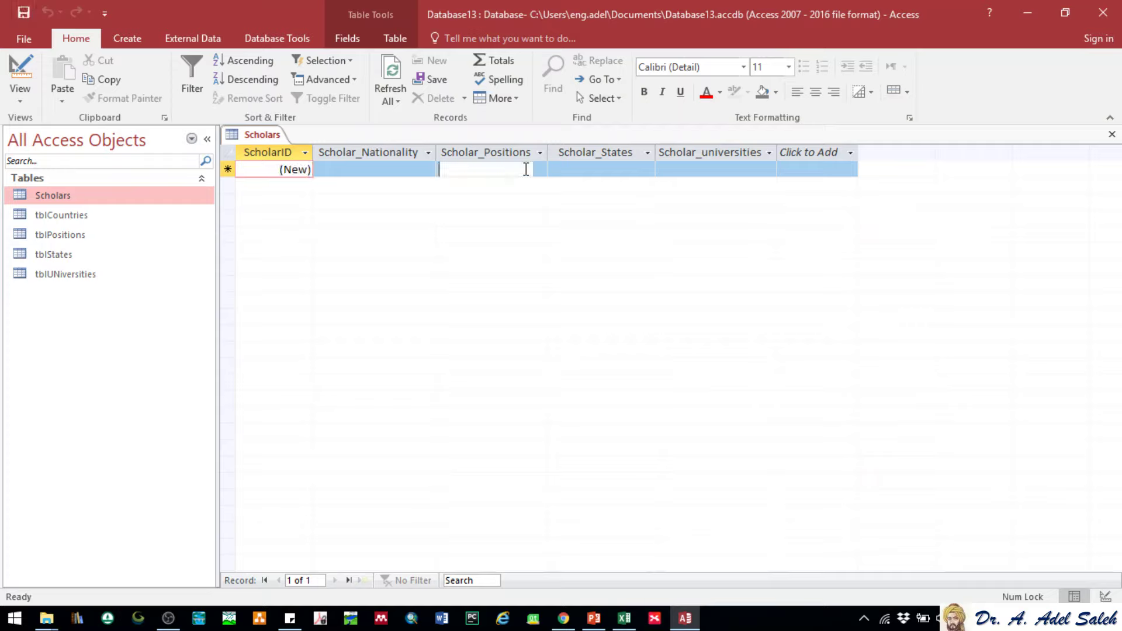
click(538, 169)
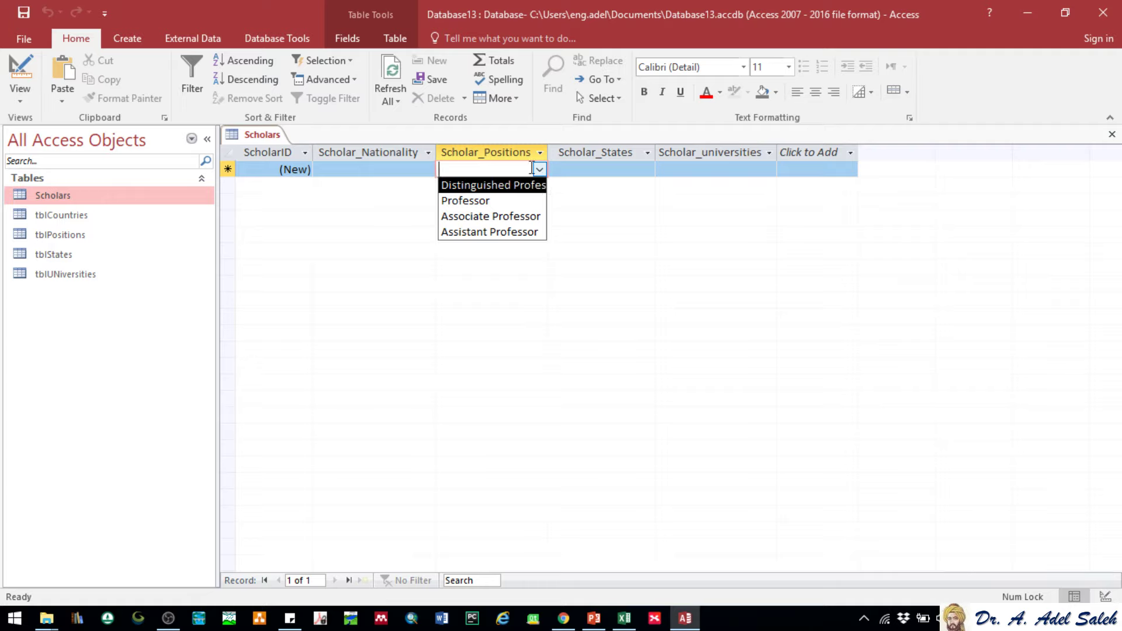
text(efadsfsdfsdfsd)
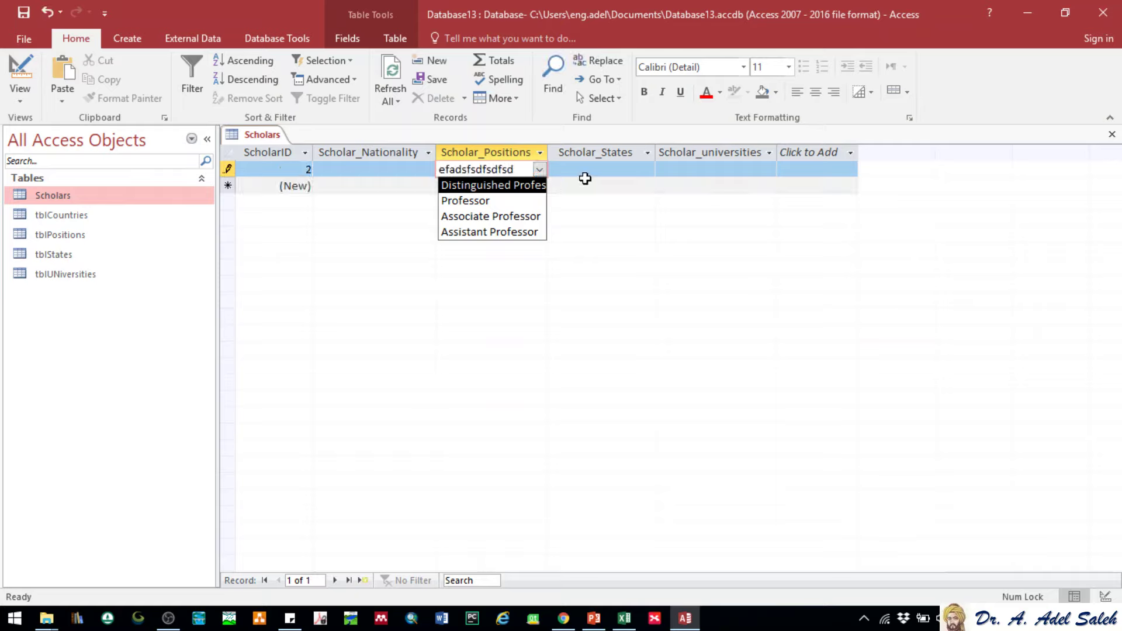
key(Tab)
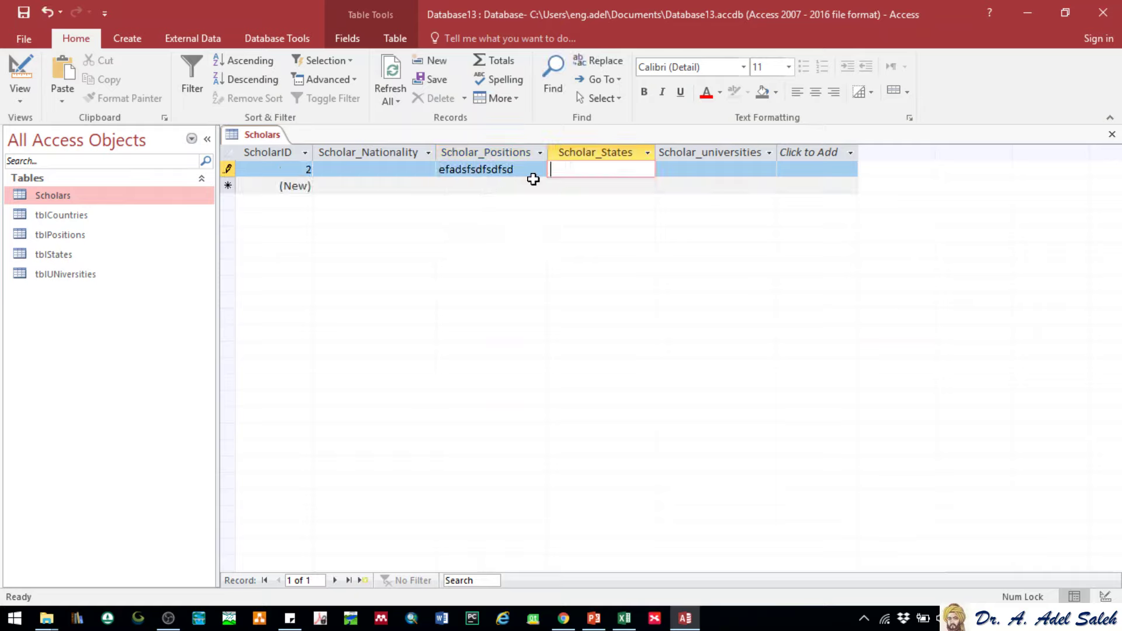
click(506, 176)
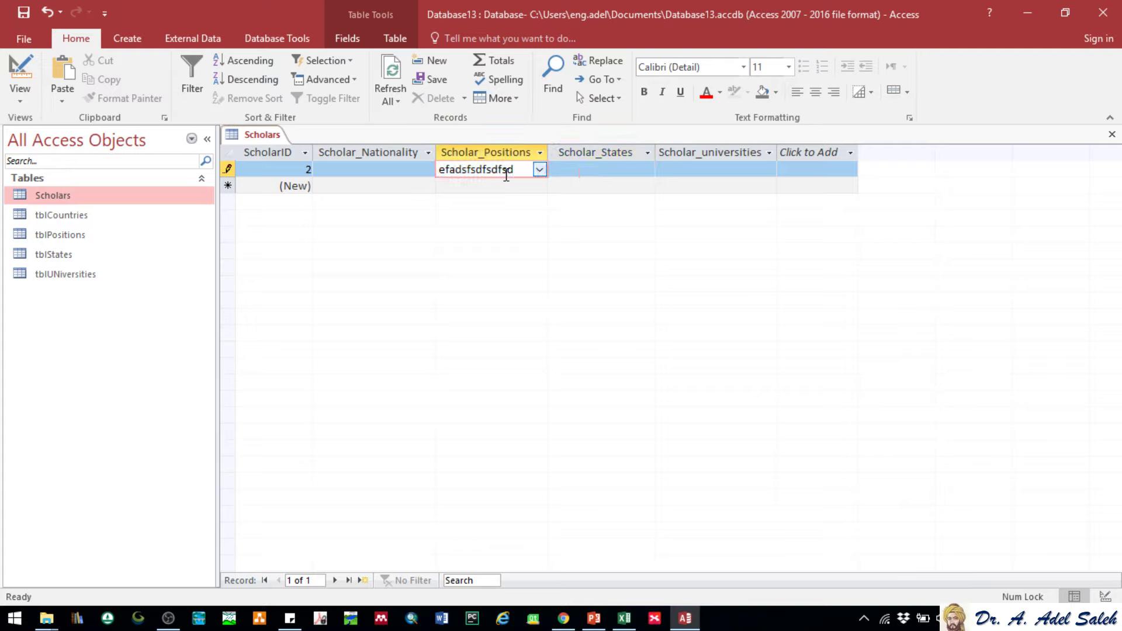
click(540, 170)
key(Down)
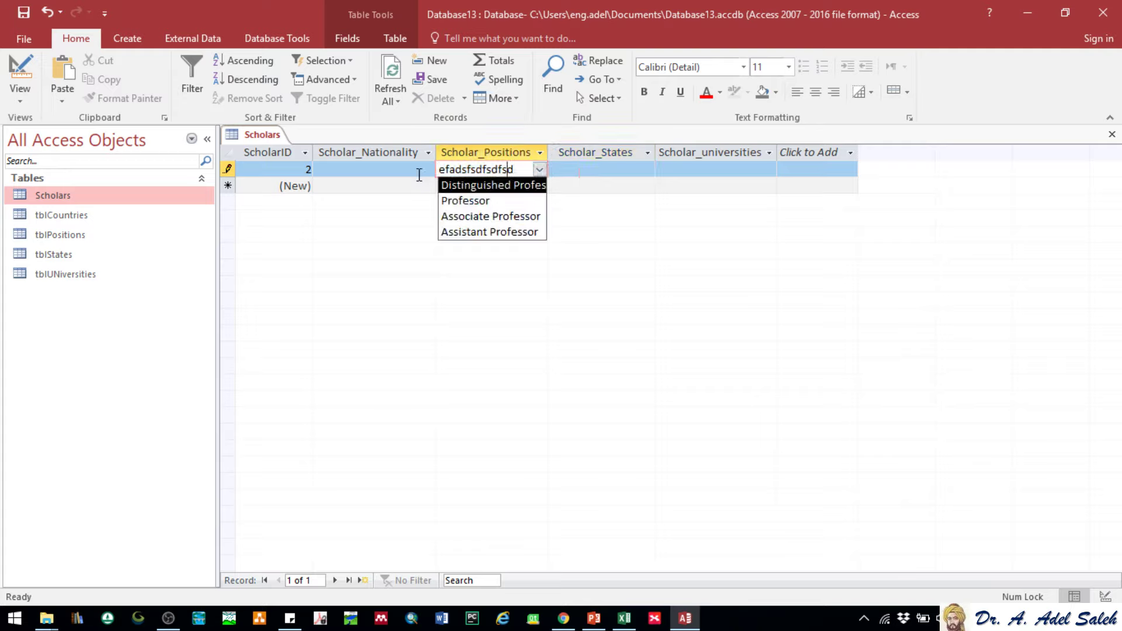
key(Escape)
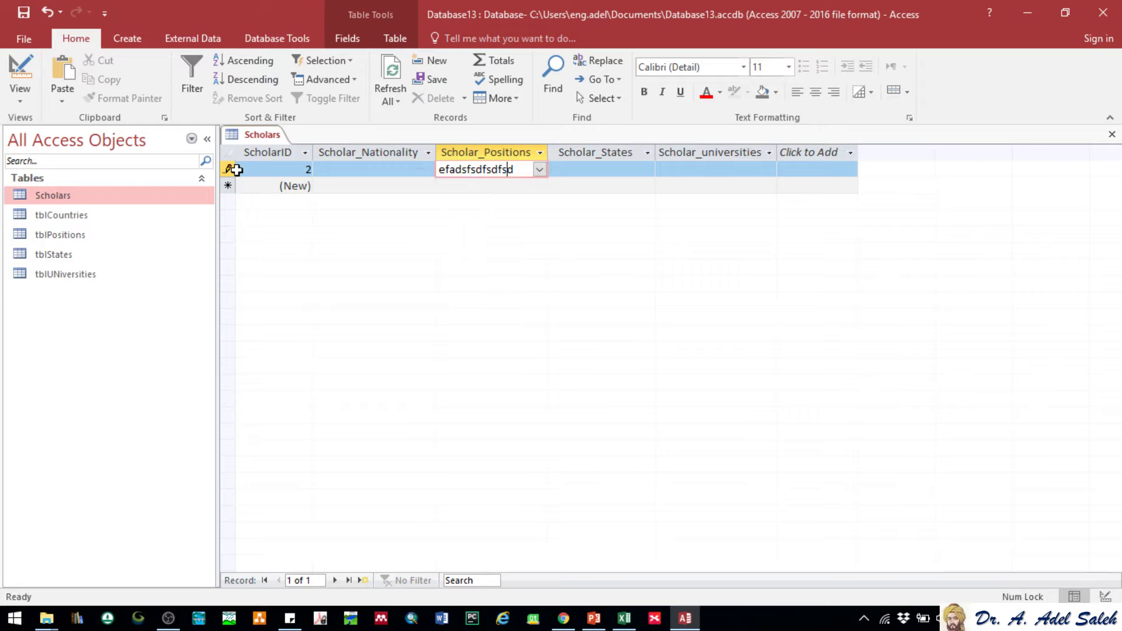
Delete the test record with the unlisted position from the Scholars table
right_click(261, 136)
click(301, 210)
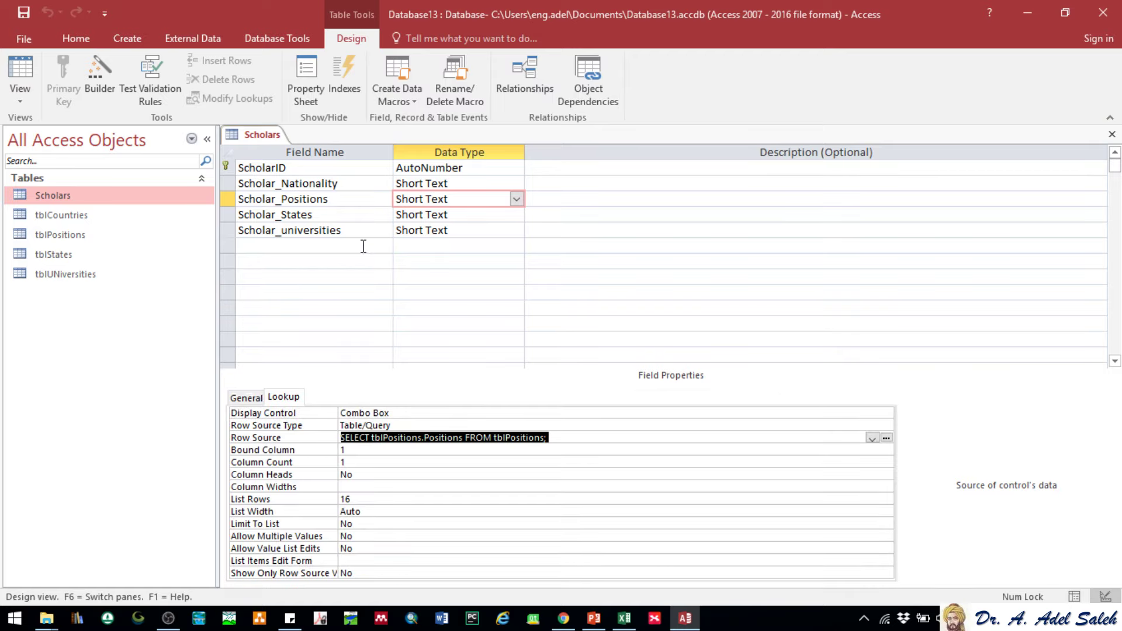
right_click(251, 139)
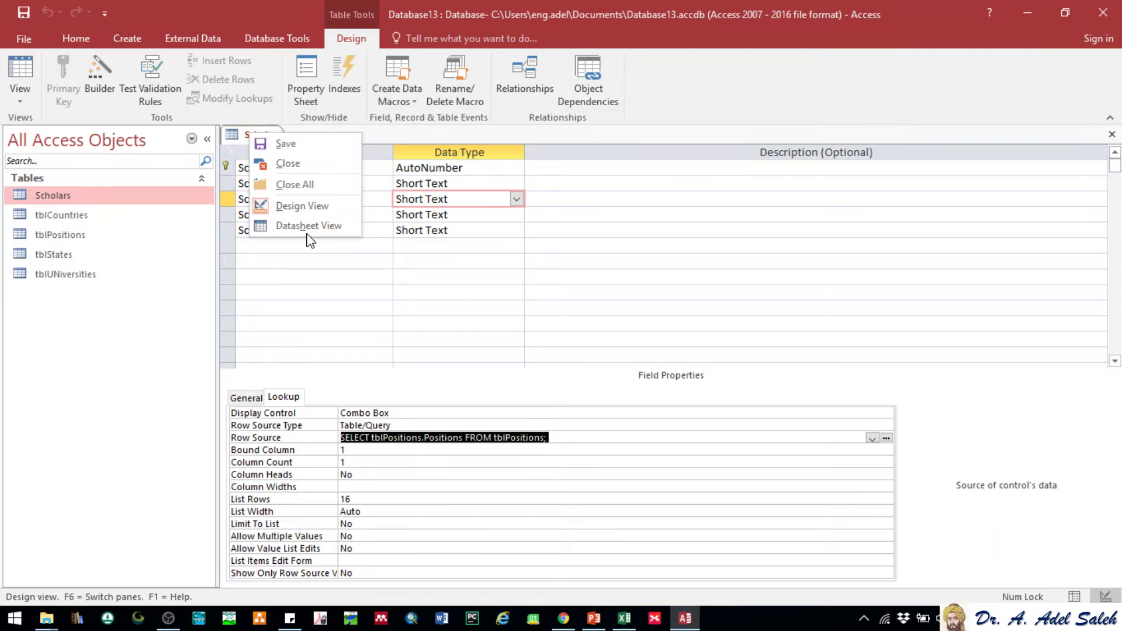
click(310, 226)
click(233, 169)
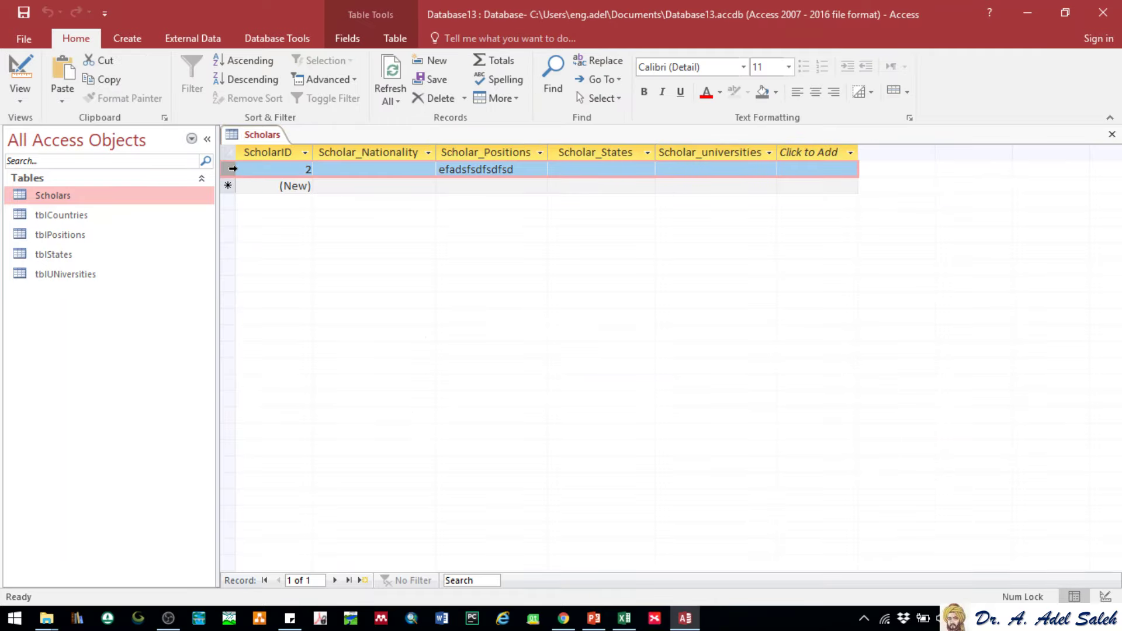
key(Delete)
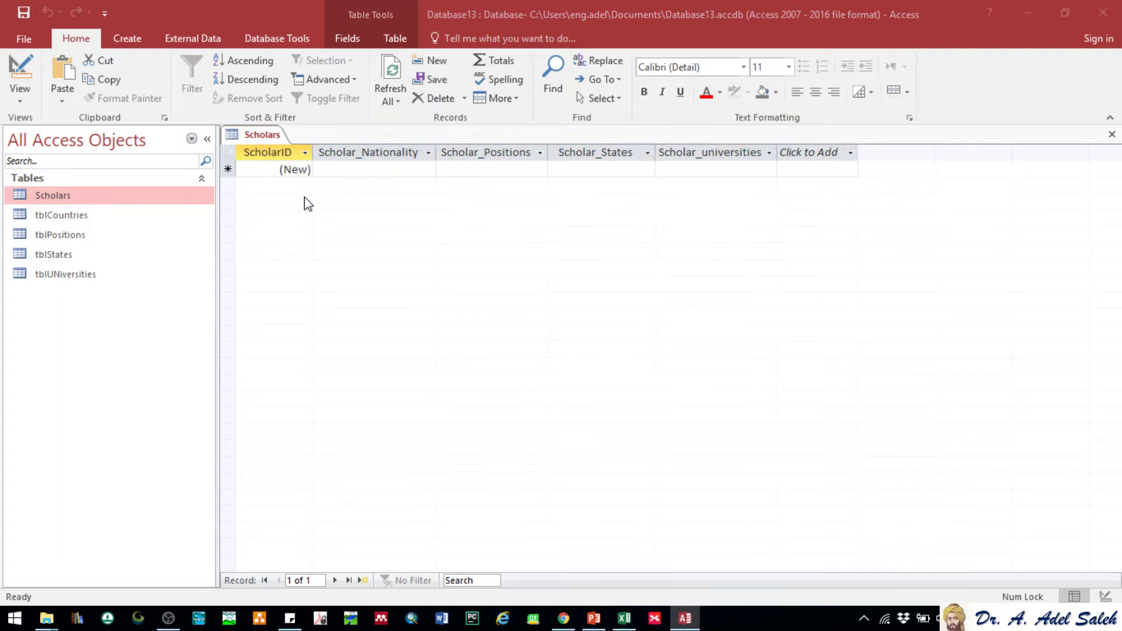
click(535, 368)
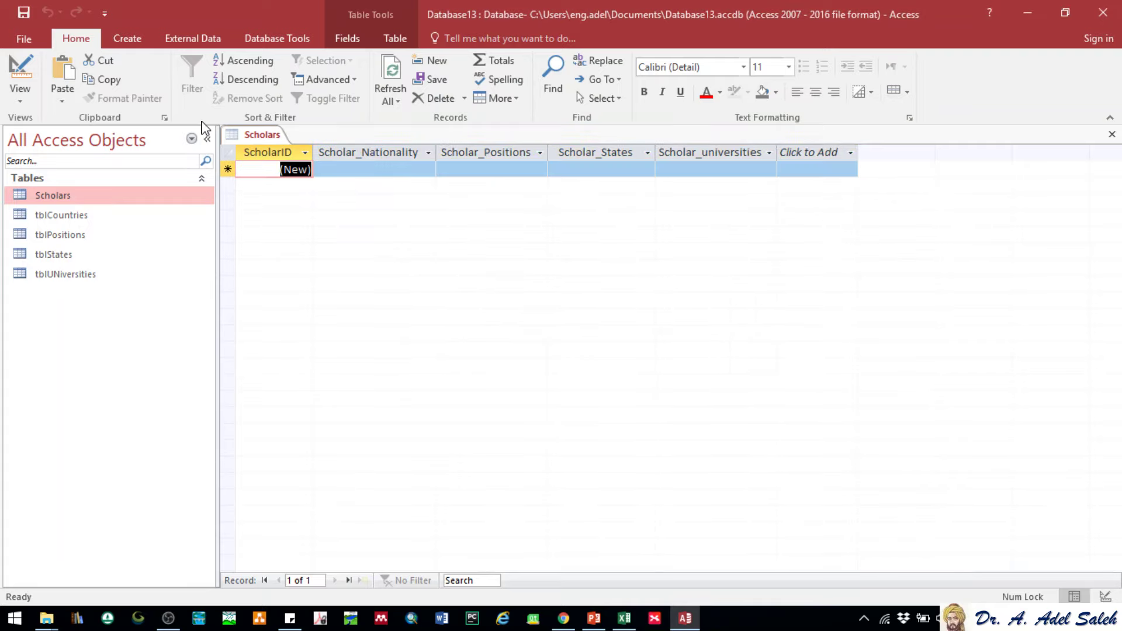
In Design view, set Limit To List of the Scholar_Positions field to Yes, save the table and return to Datasheet view
right_click(254, 134)
click(306, 203)
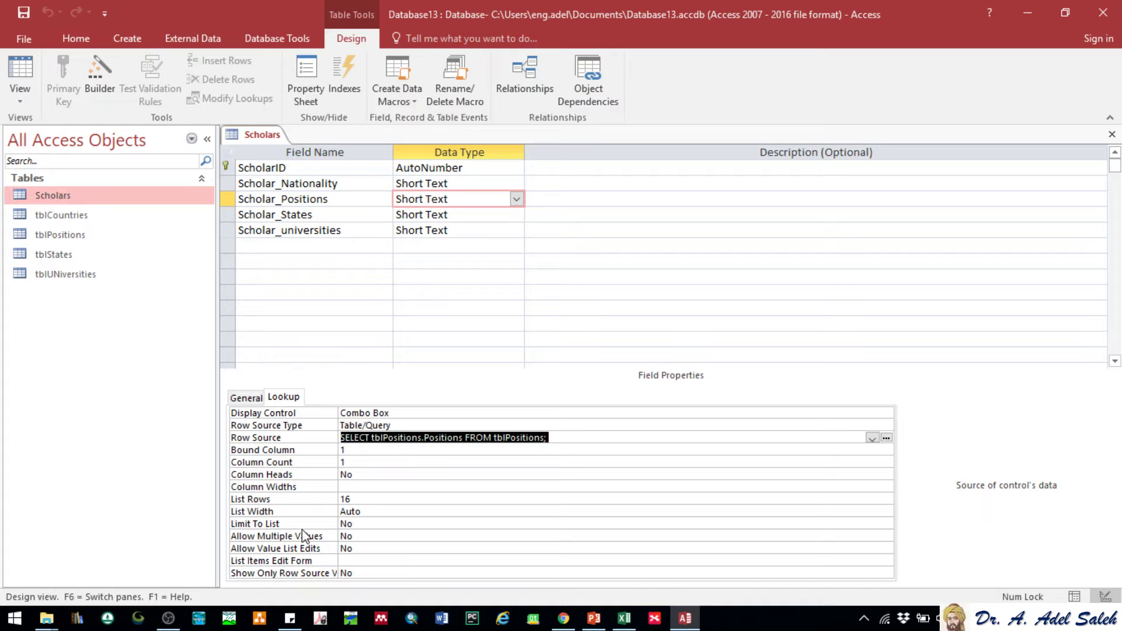
double_click(361, 523)
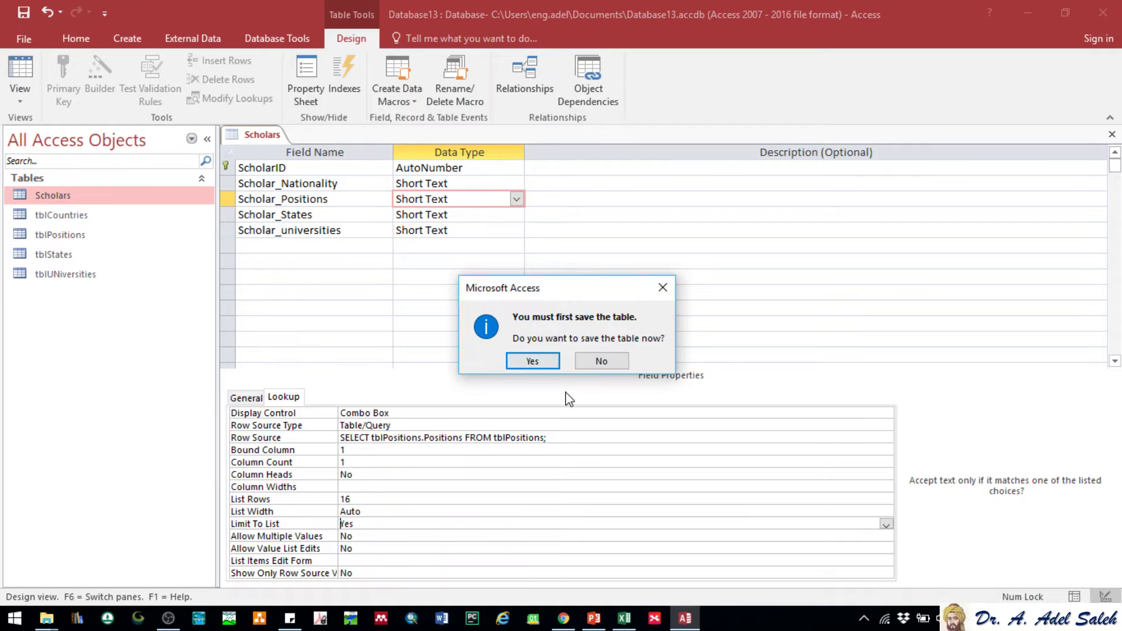
click(532, 360)
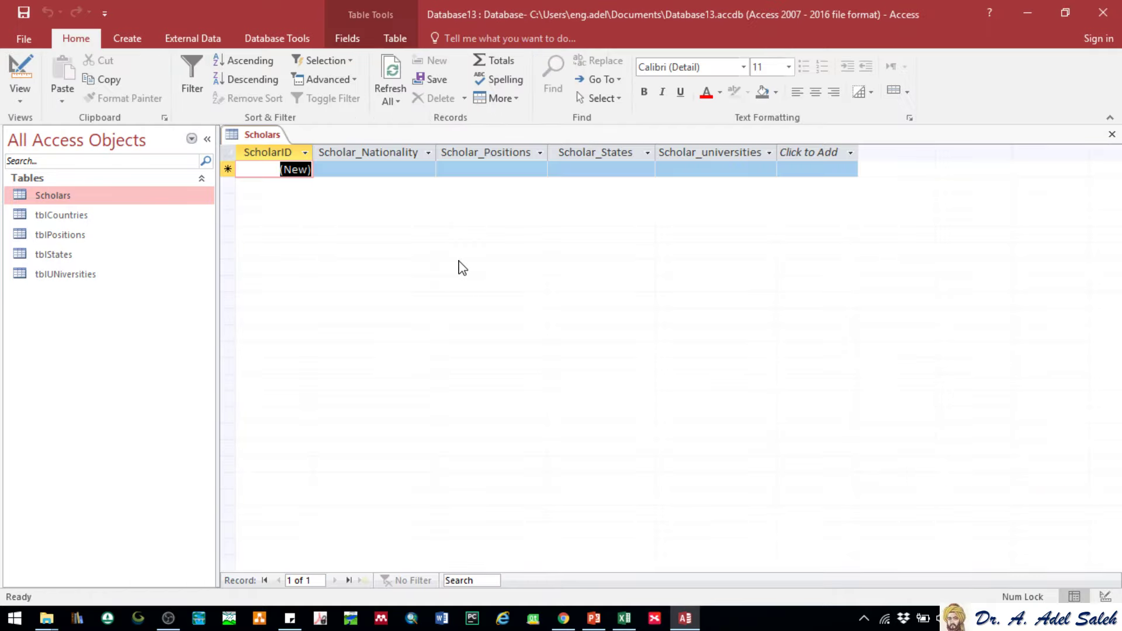
Try to enter "sdgsdgfh" as the Scholar_Positions of a new record, then choose Professor from the list instead
click(520, 170)
text(sdgsdgfh)
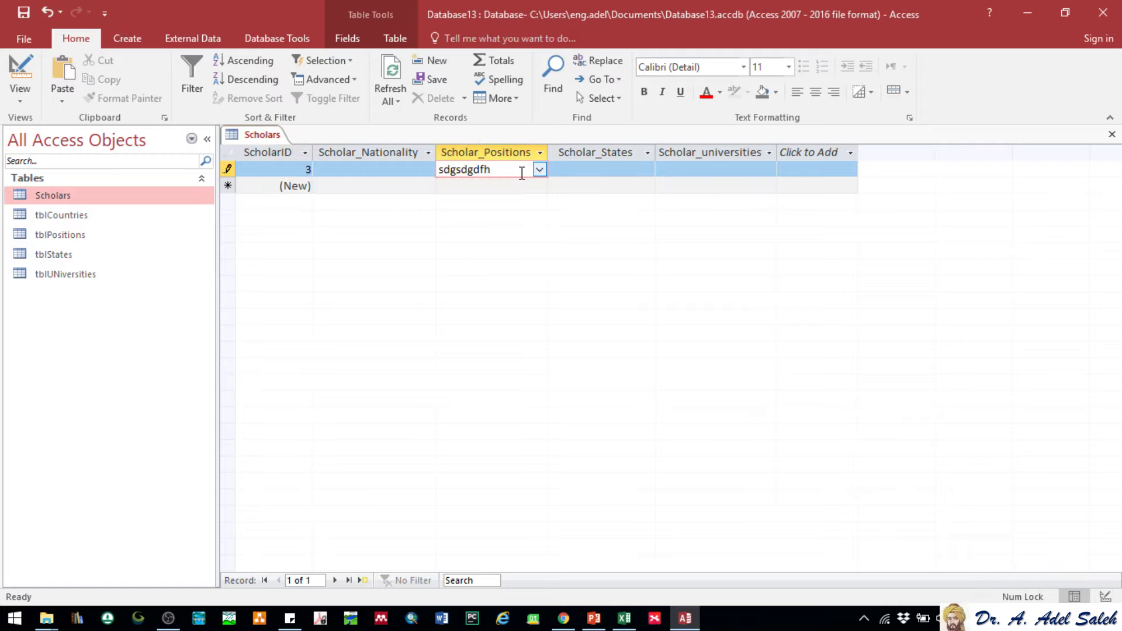
key(Return)
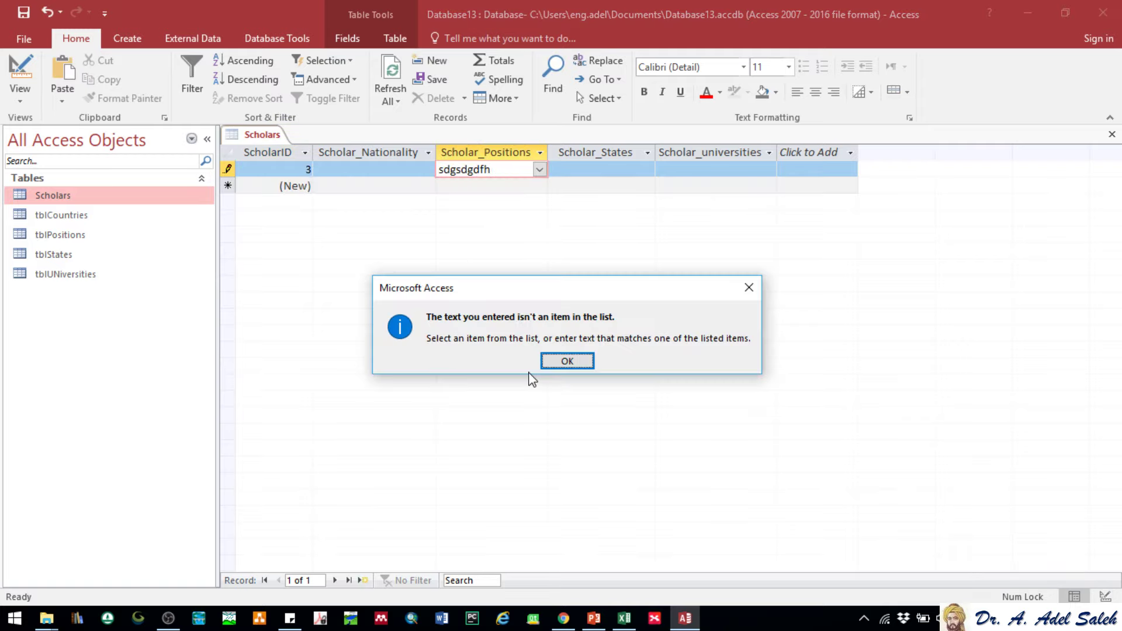
click(566, 361)
click(478, 207)
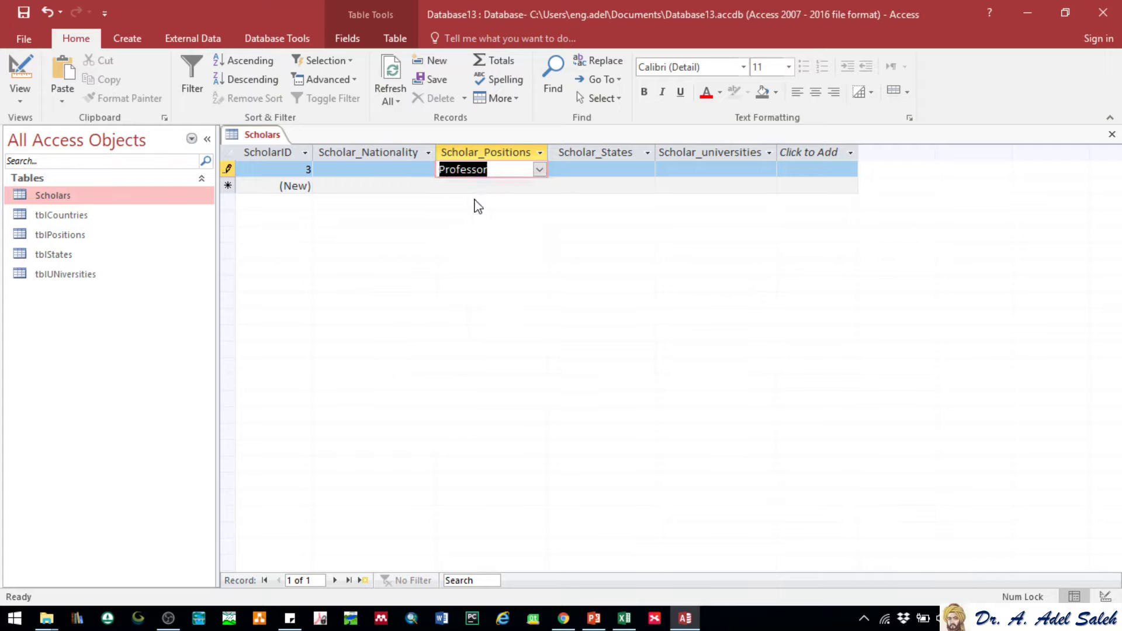
Choose Antigua and Barbuda from the country list as the Scholar_Nationality of the test record
click(428, 173)
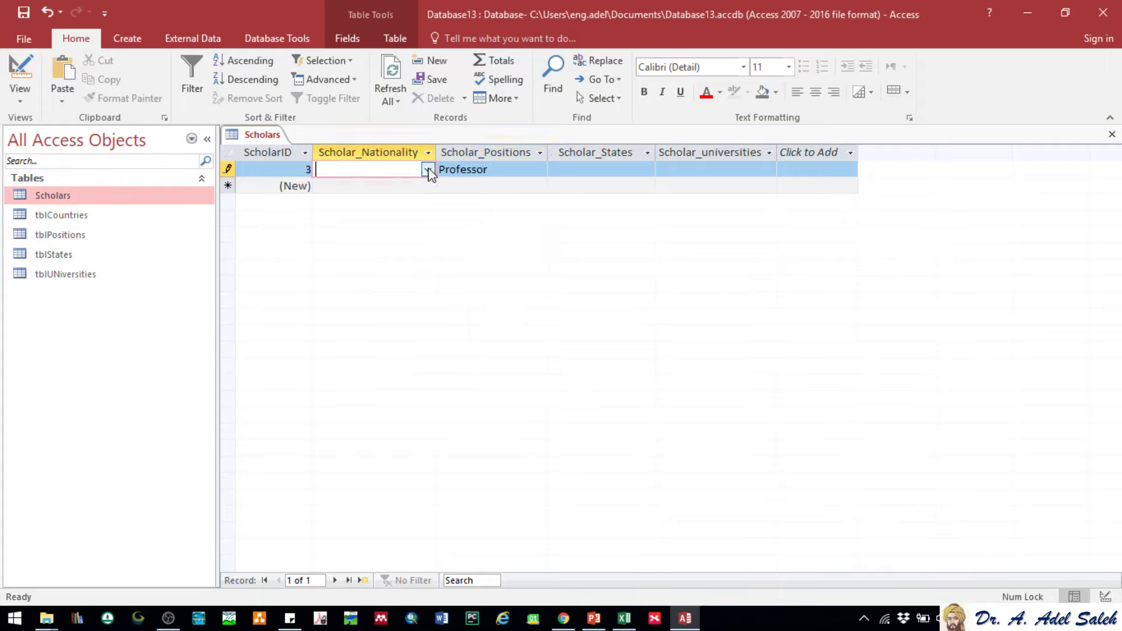
click(430, 173)
click(578, 193)
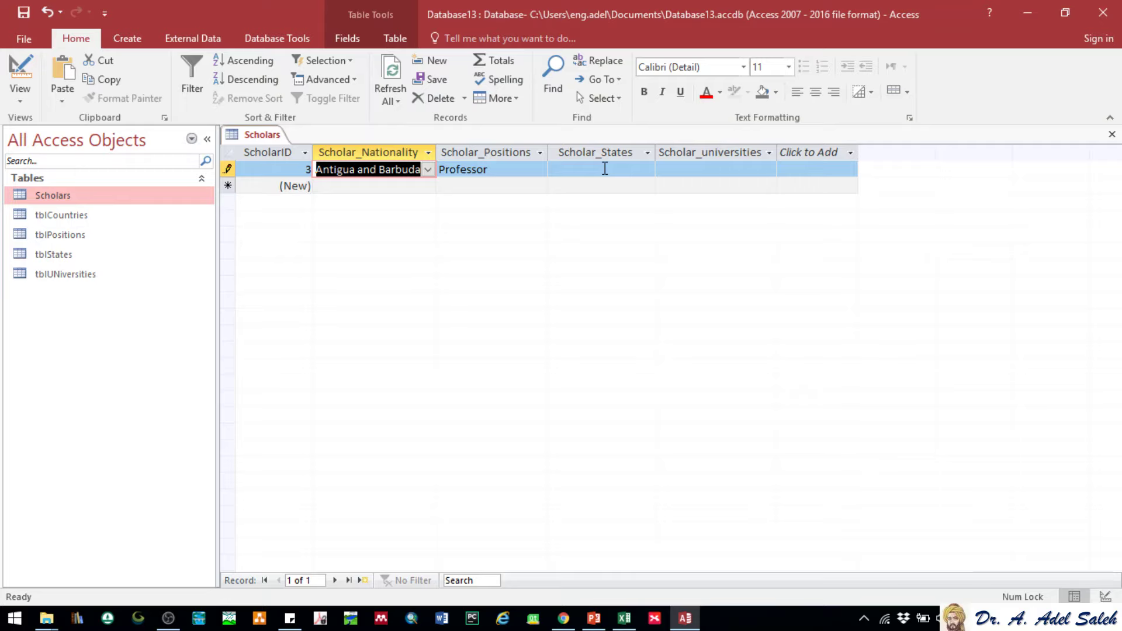
Delete the Professor test record from the Scholars table
right_click(246, 133)
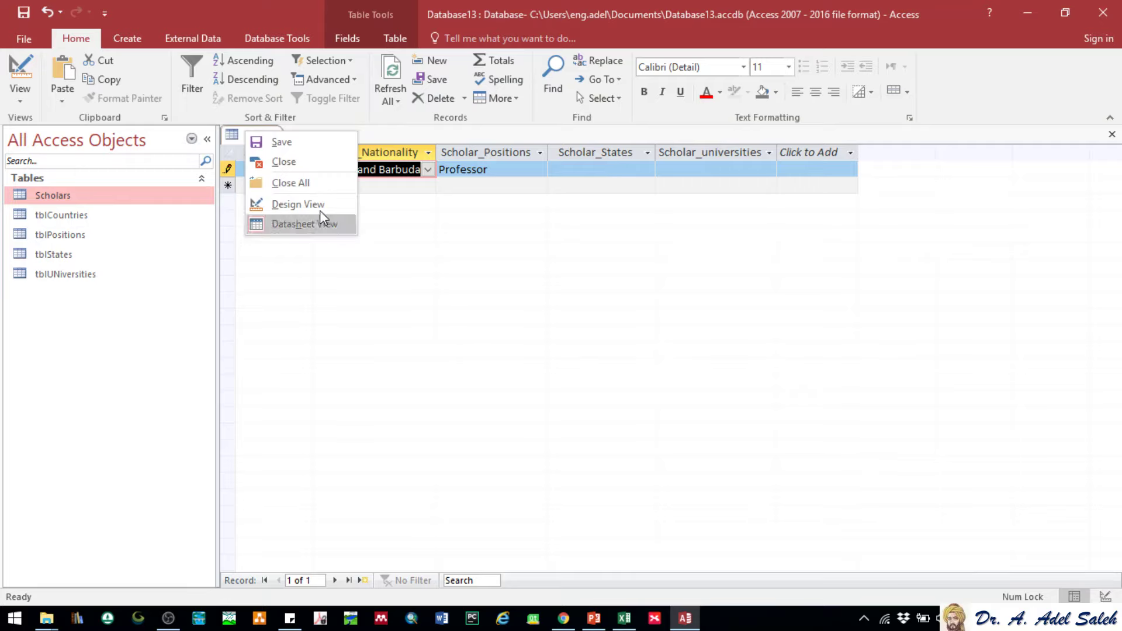
click(321, 219)
right_click(227, 169)
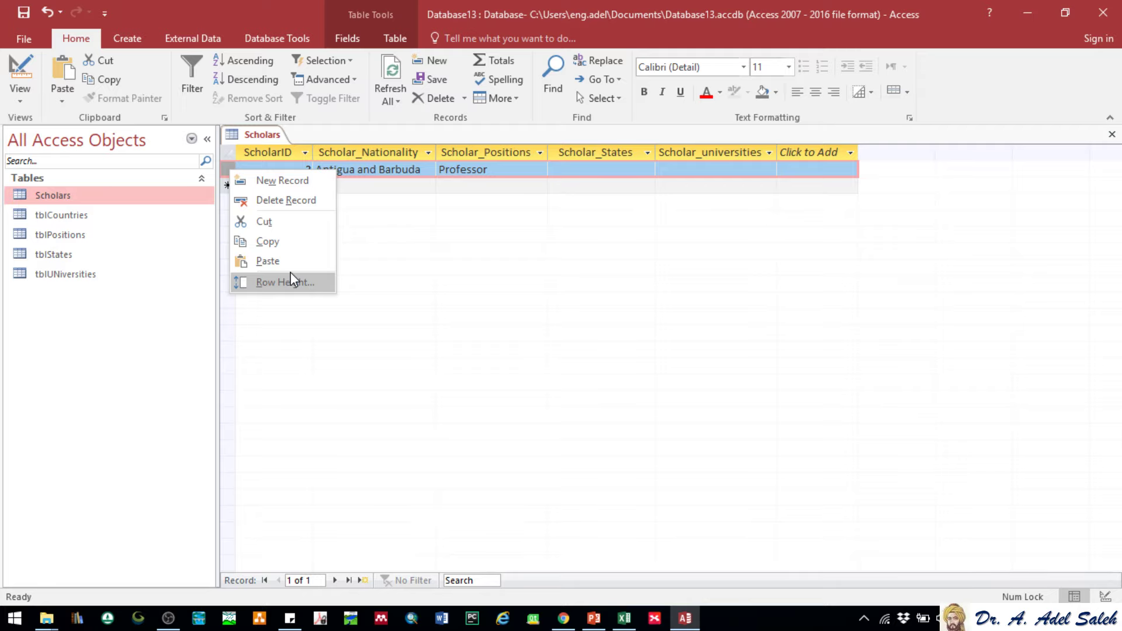
click(285, 200)
In Design view of the Scholars table, set the Scholar_States field's Display Control to Combo Box
right_click(267, 135)
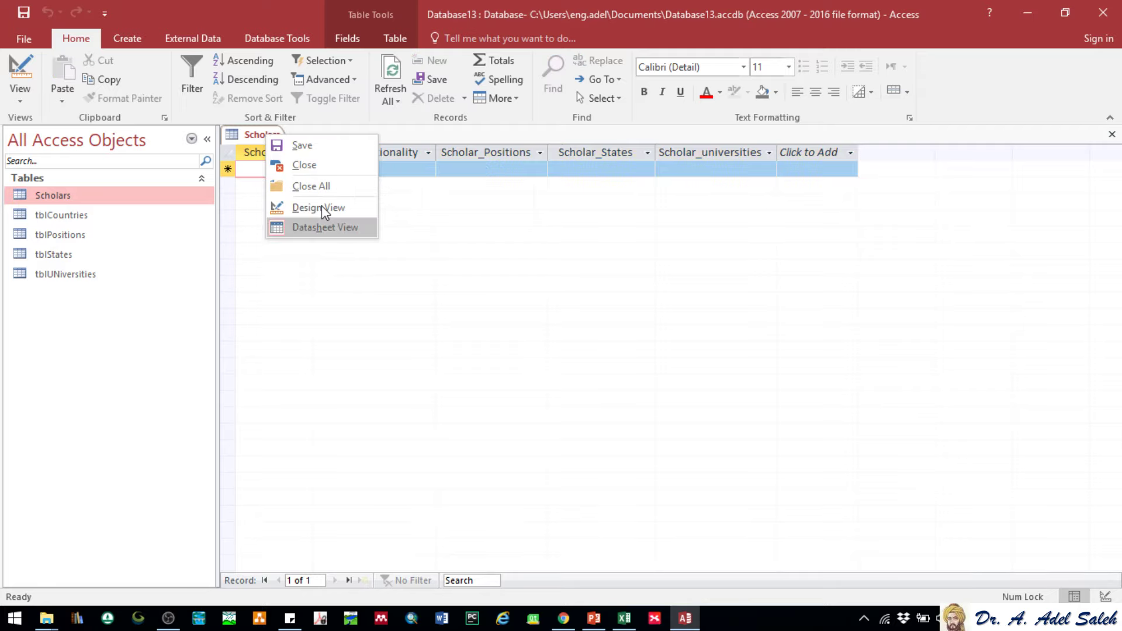
click(322, 208)
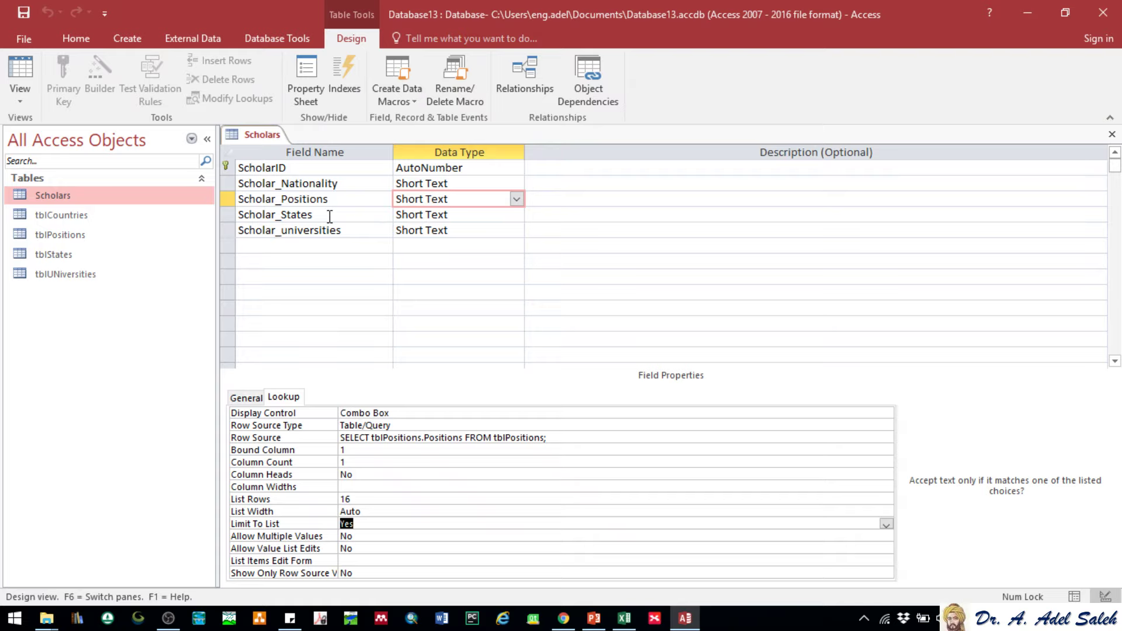
click(330, 216)
click(374, 412)
click(408, 455)
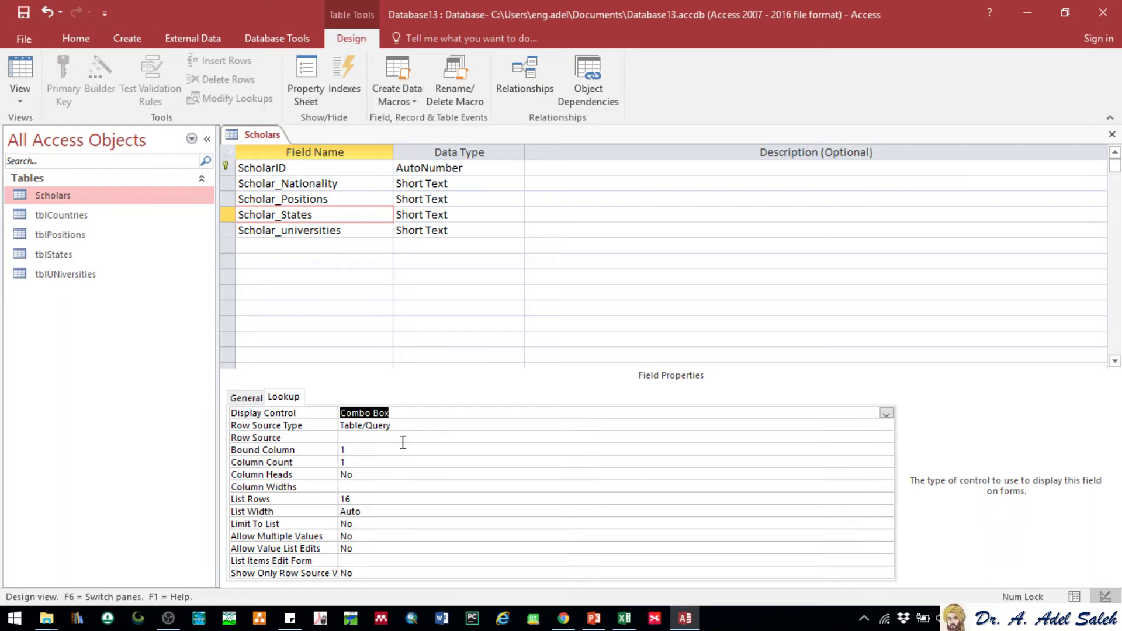
Open the query builder for the Scholar_States Row Source and add tblStates, tblCountries and tblUNiversities to the query
click(403, 437)
click(886, 438)
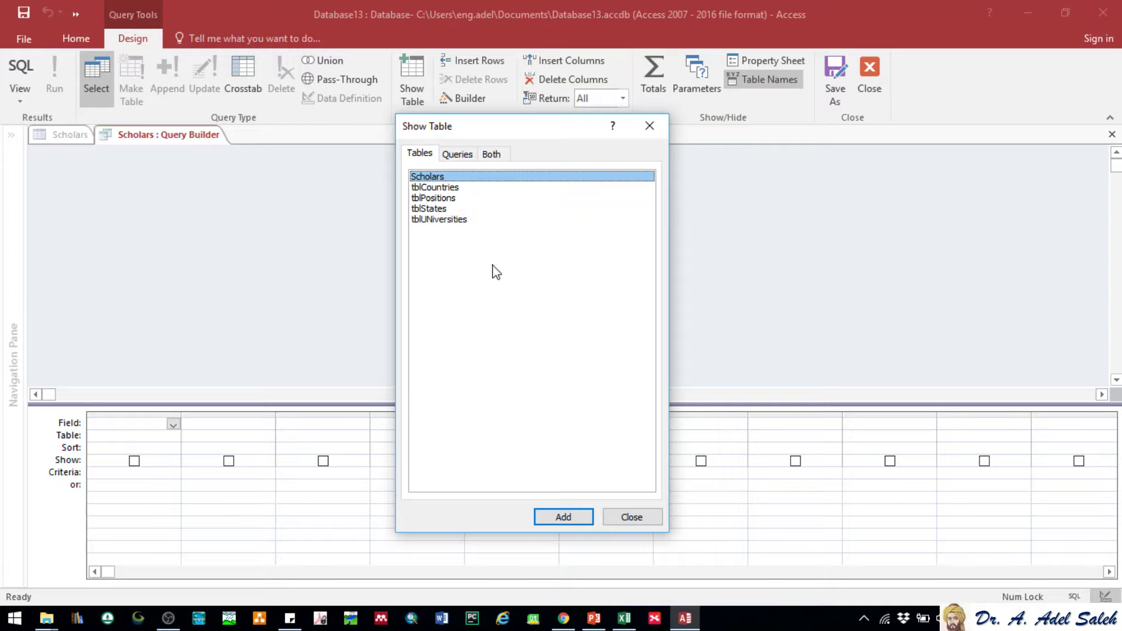
double_click(437, 210)
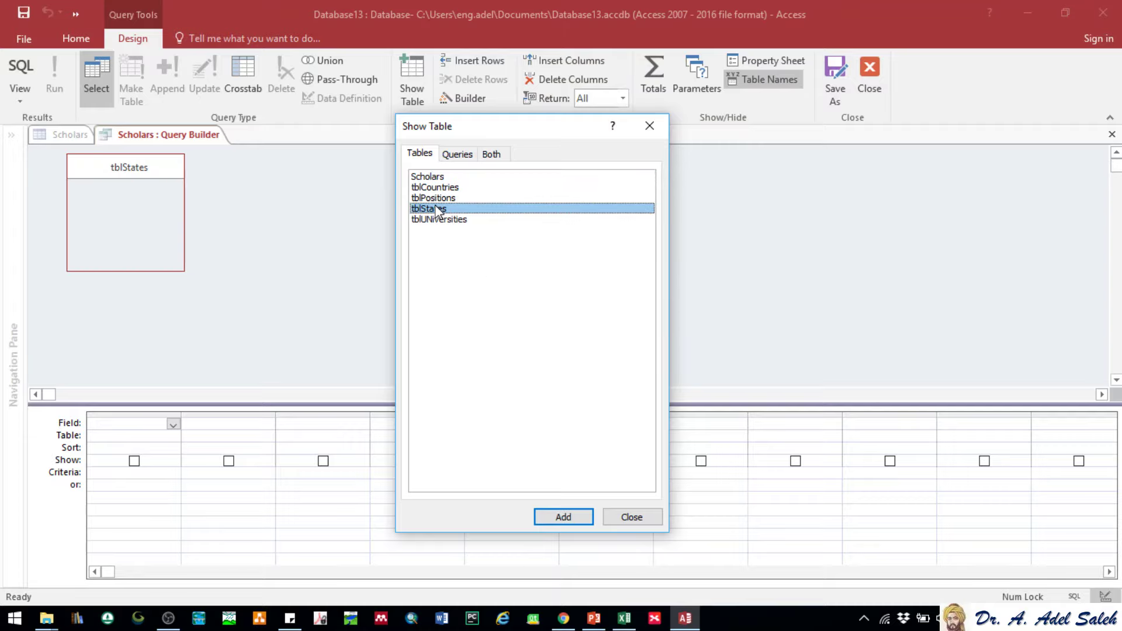
double_click(629, 189)
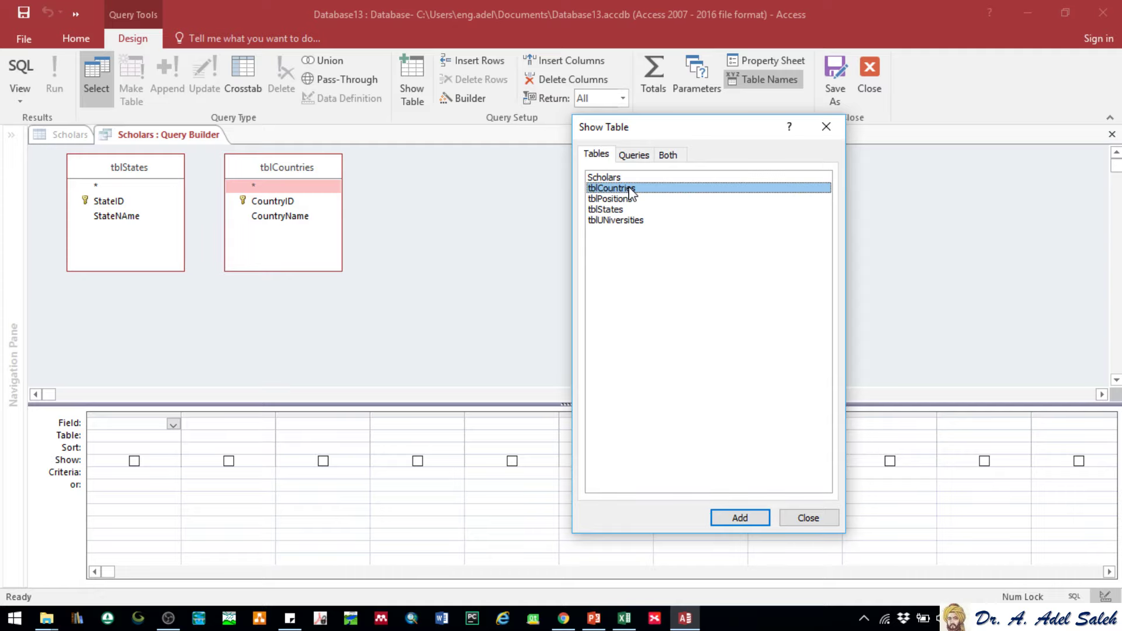
double_click(615, 220)
click(808, 518)
click(173, 438)
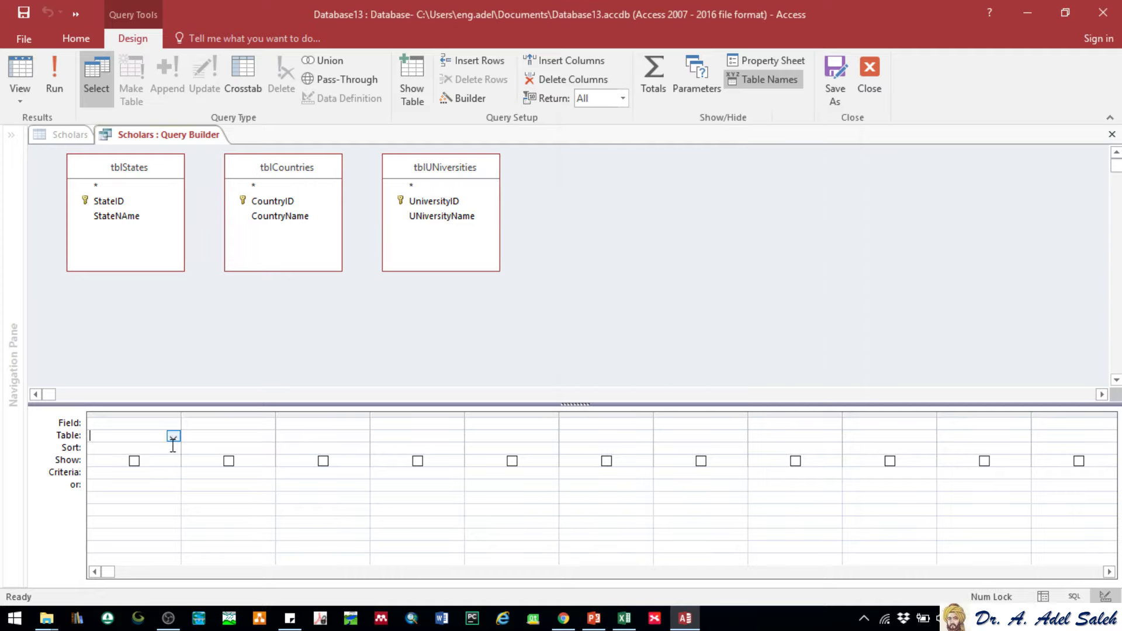
Add CountryName, StateNAme and UNiversityName from the three tables as query columns and review their field and table entries
double_click(280, 216)
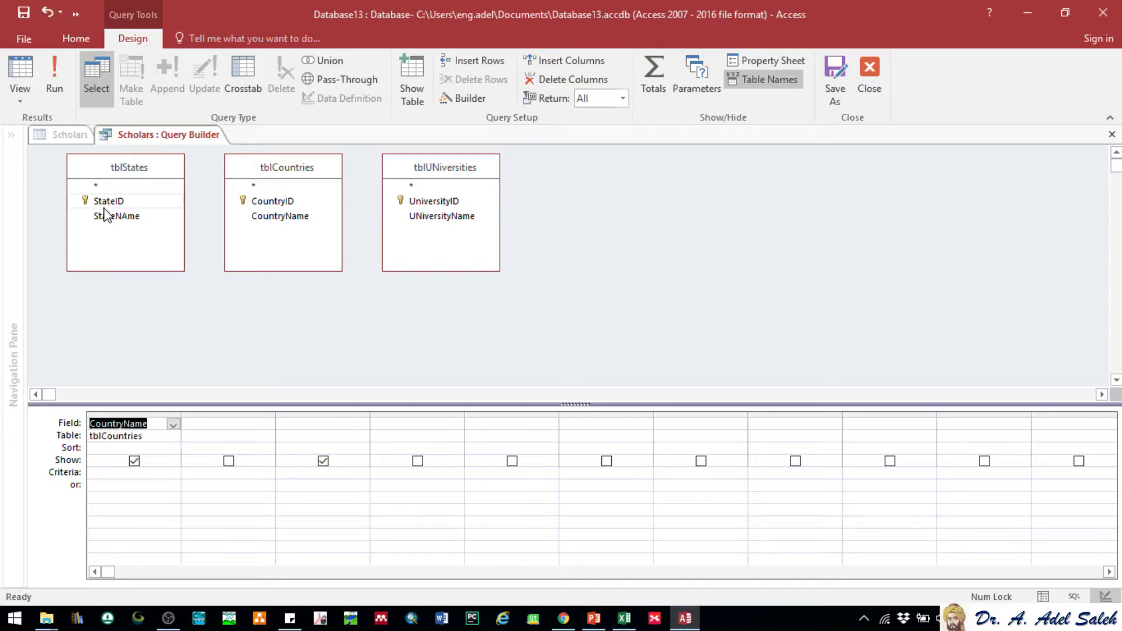
double_click(105, 216)
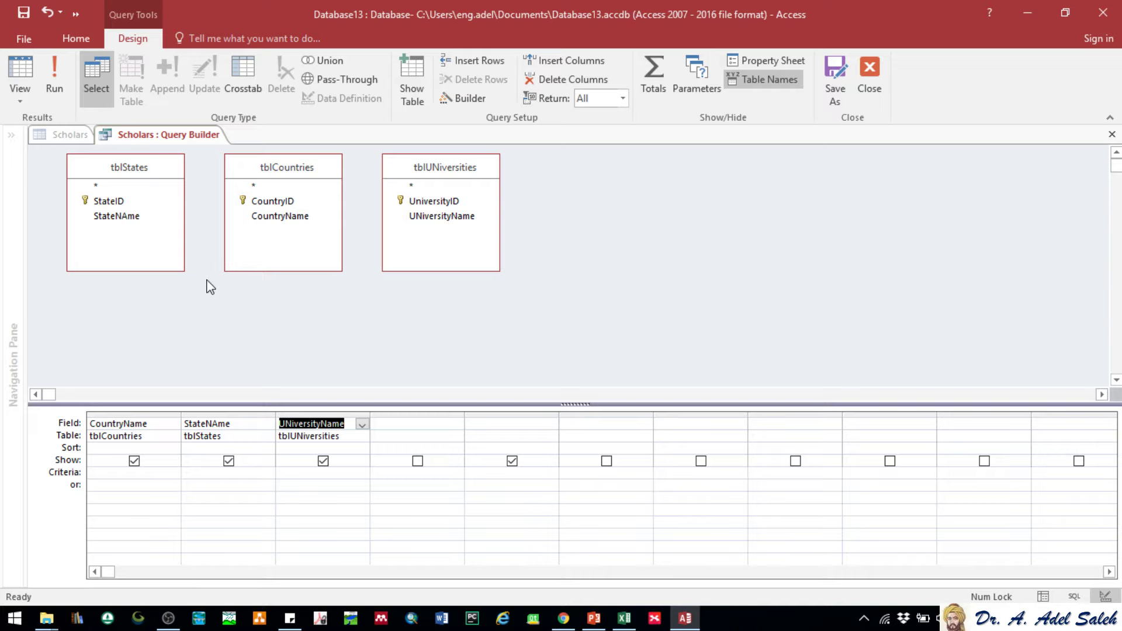
click(121, 436)
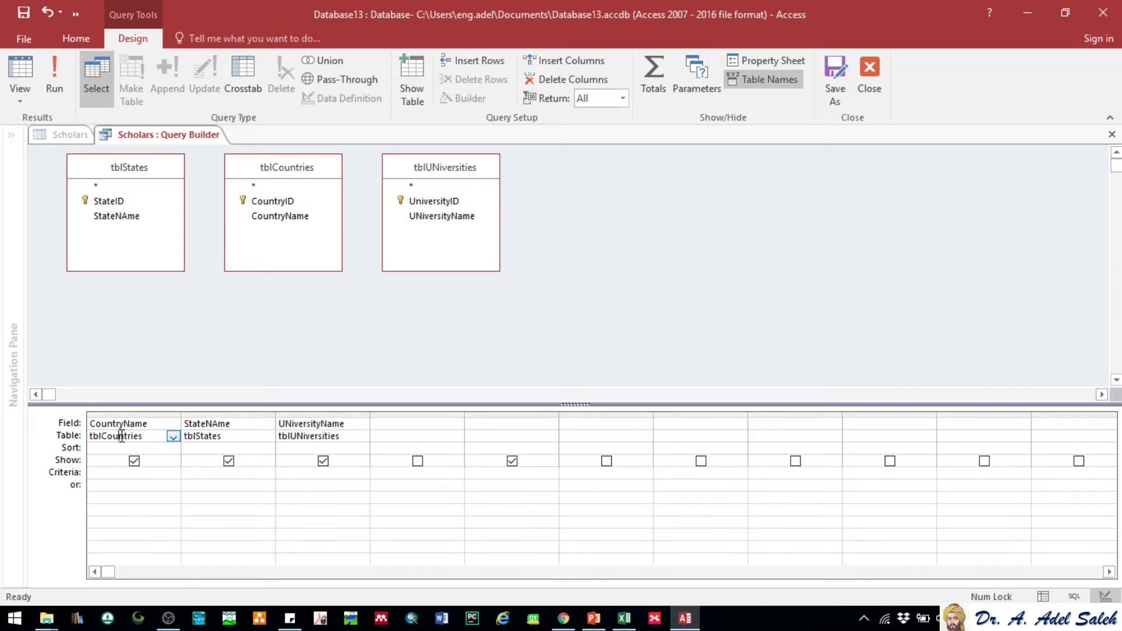
click(145, 424)
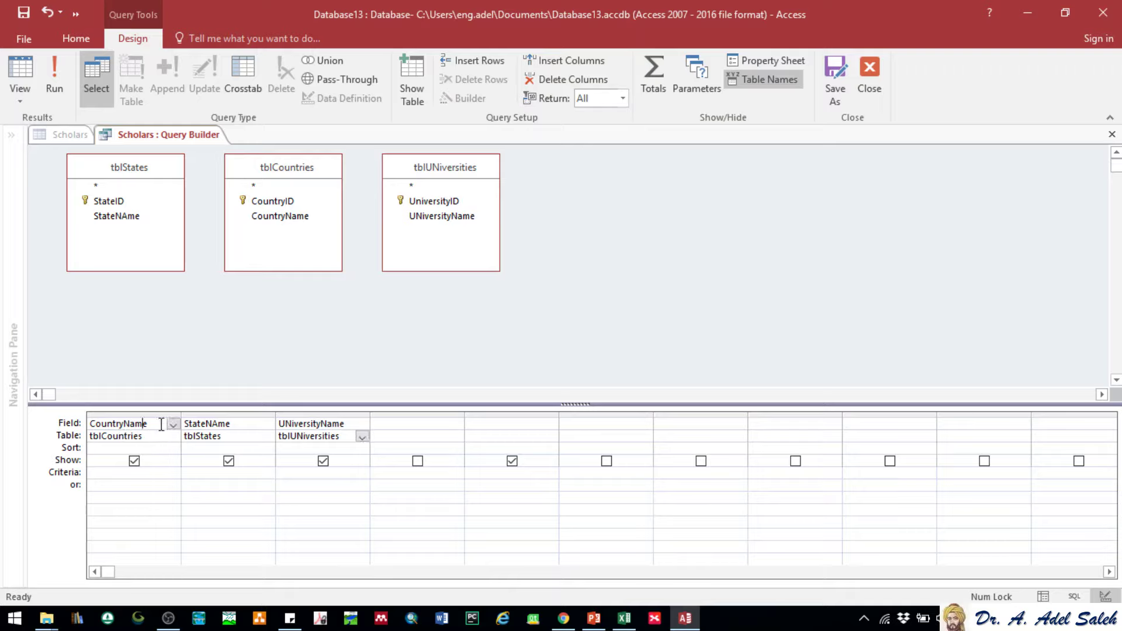
click(310, 423)
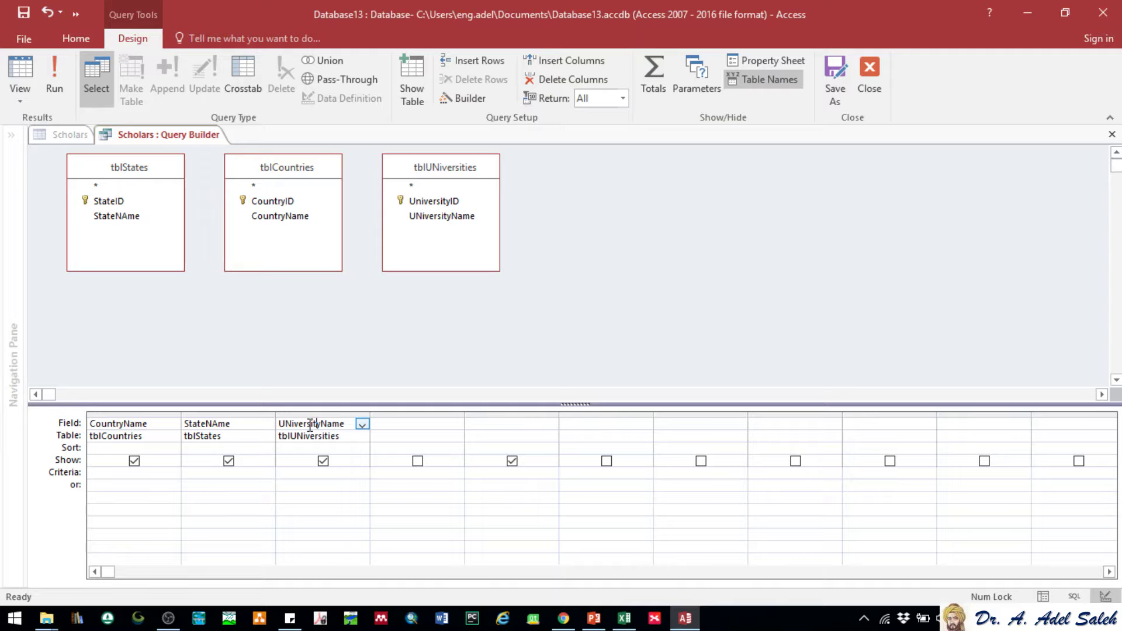
click(105, 436)
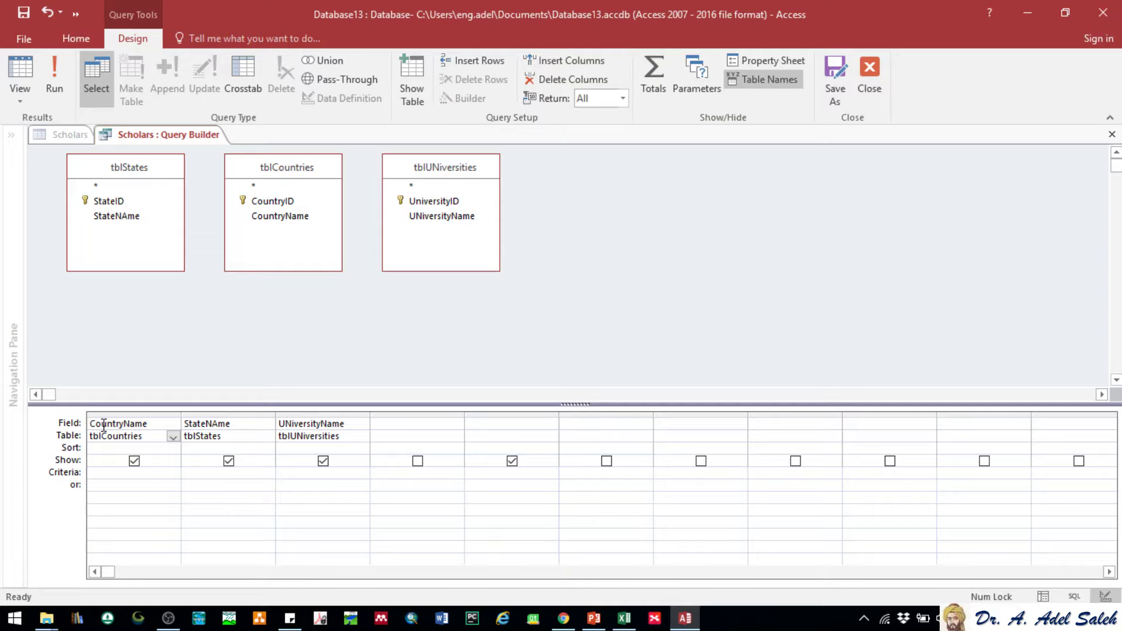
click(103, 425)
click(92, 473)
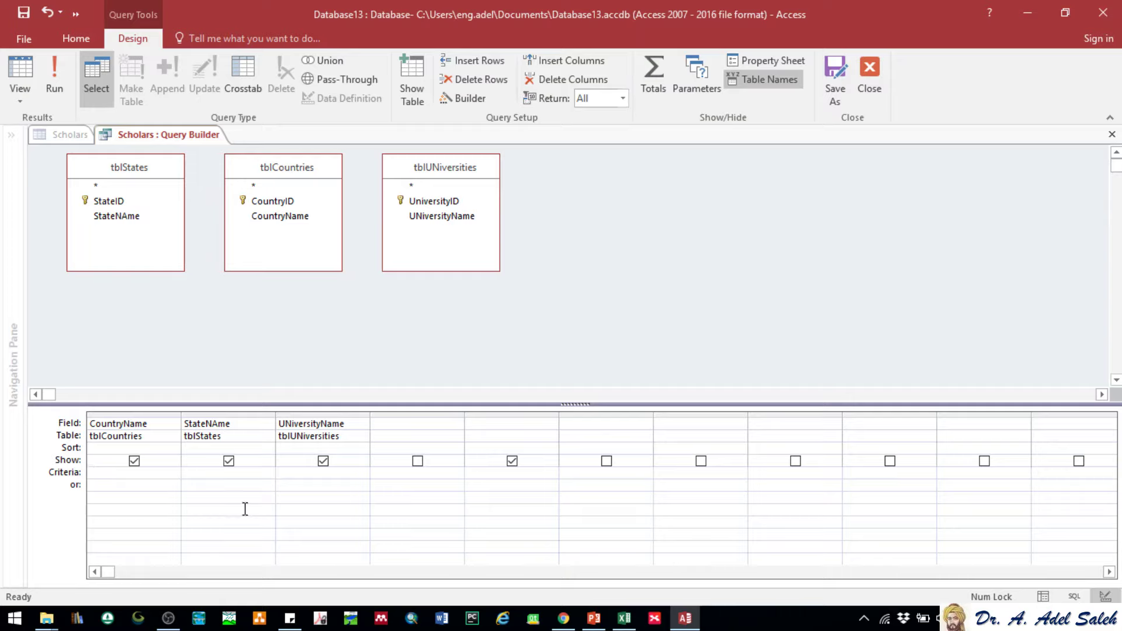
Remove the three columns and their source tables from the query and close the query builder
drag(133, 414, 316, 414)
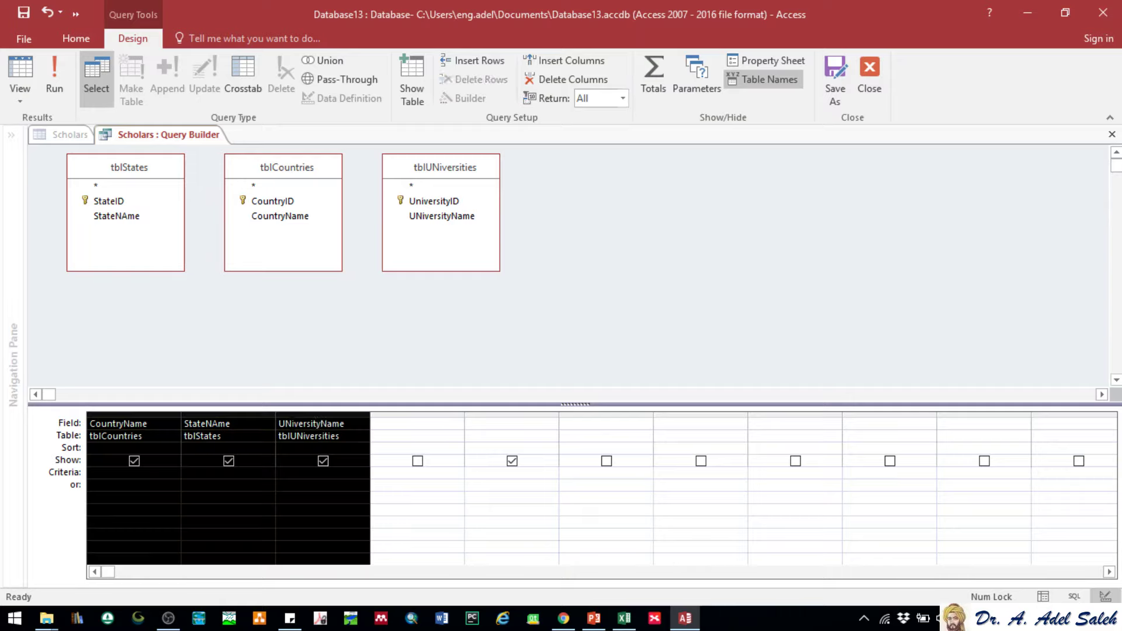
key(Delete)
right_click(483, 212)
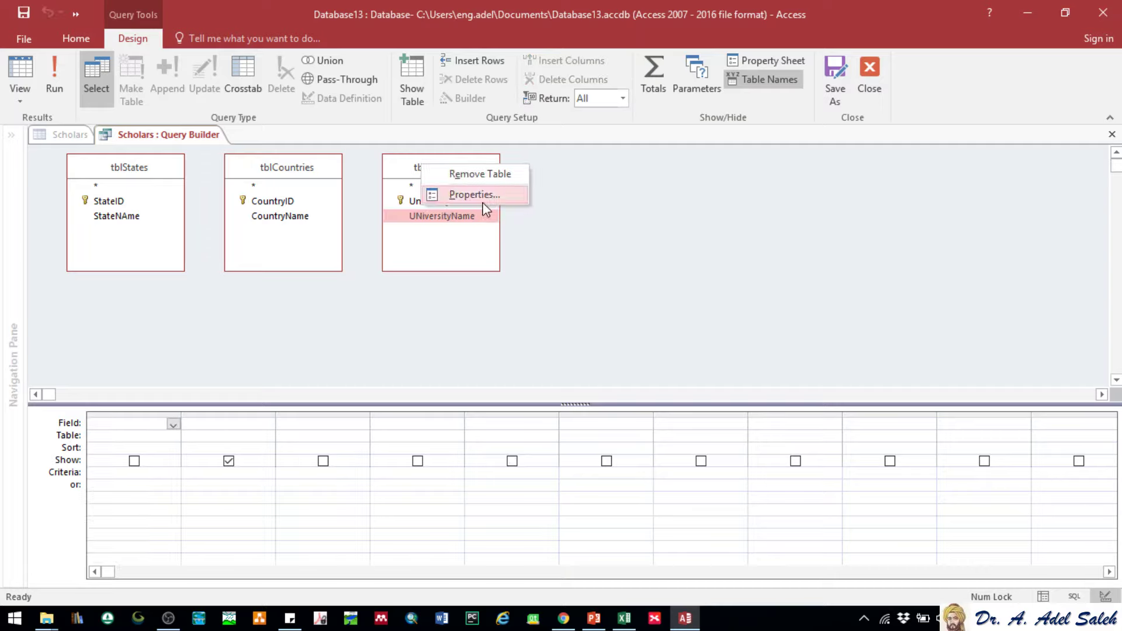
click(480, 174)
right_click(301, 163)
click(358, 173)
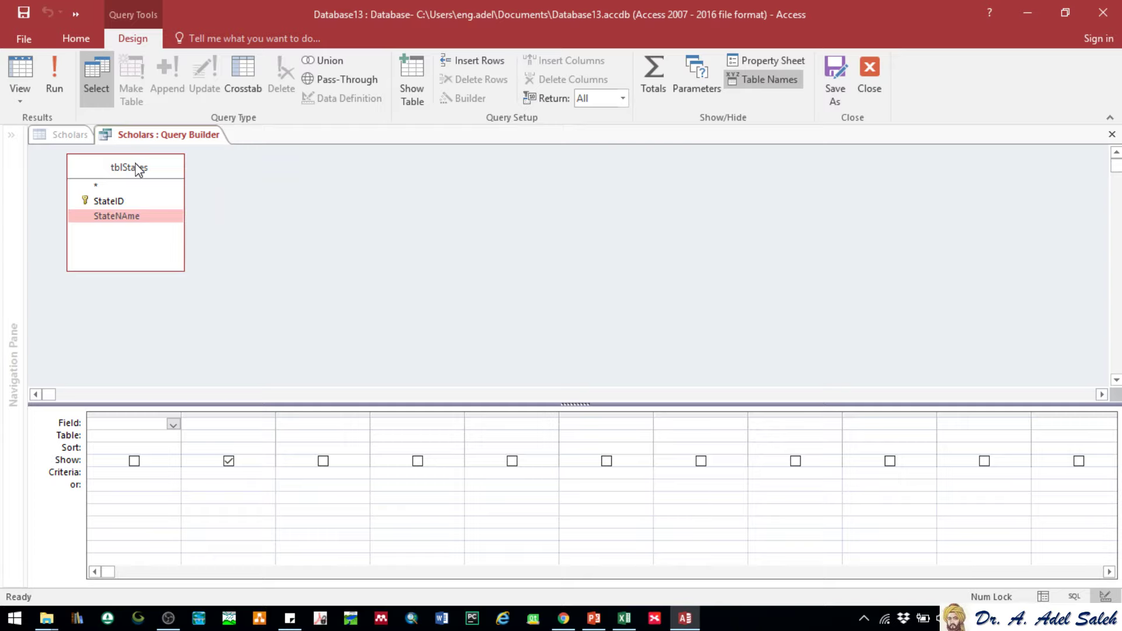
right_click(136, 168)
click(186, 175)
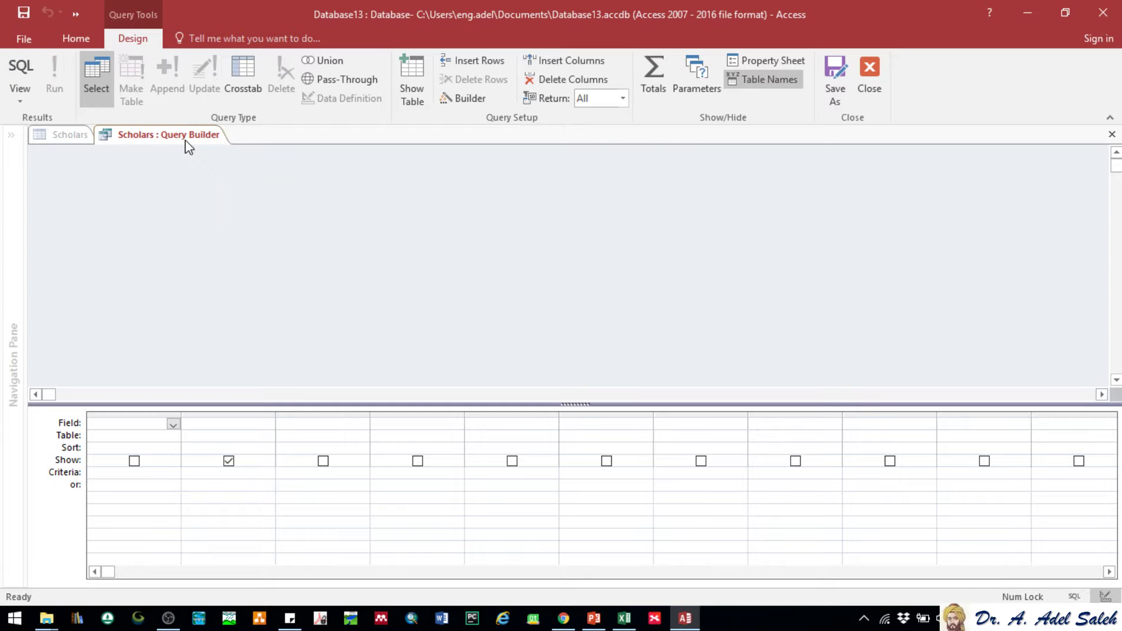
key(ctrl+w)
click(567, 377)
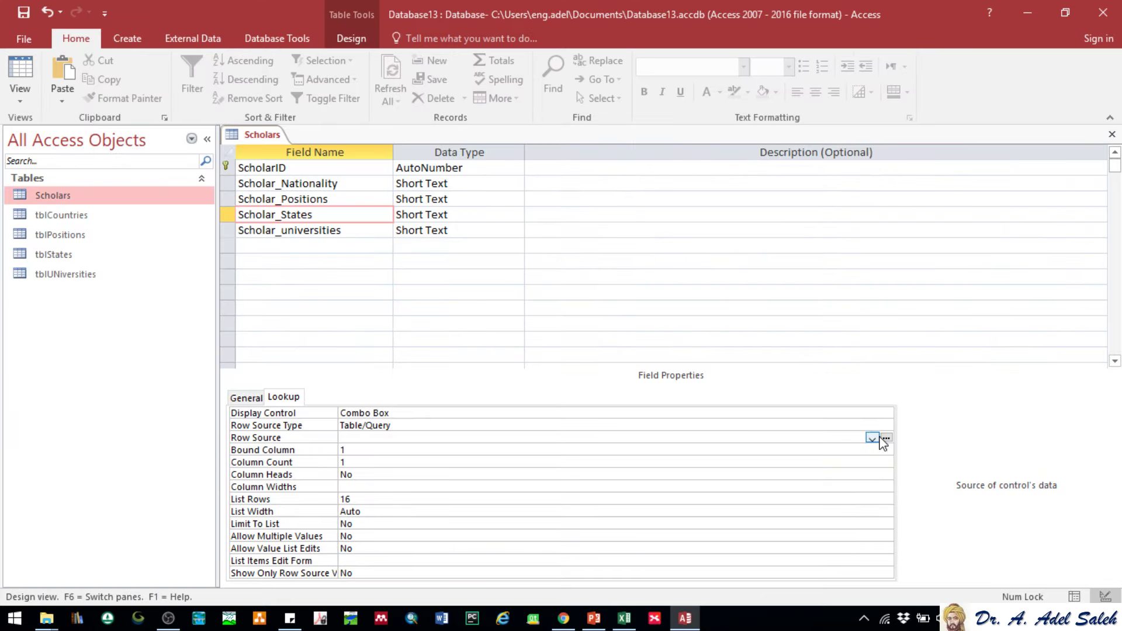
Build the Scholar_States Row Source as a query on StateNAme from tblStates, and save and close the query builder
click(884, 439)
click(471, 277)
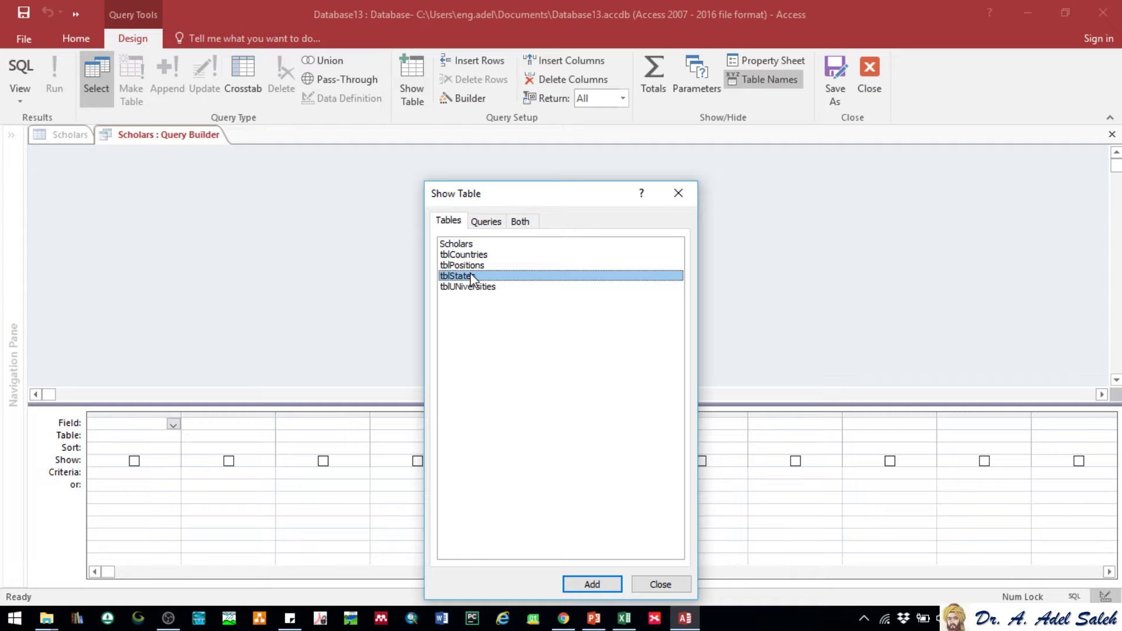
double_click(471, 276)
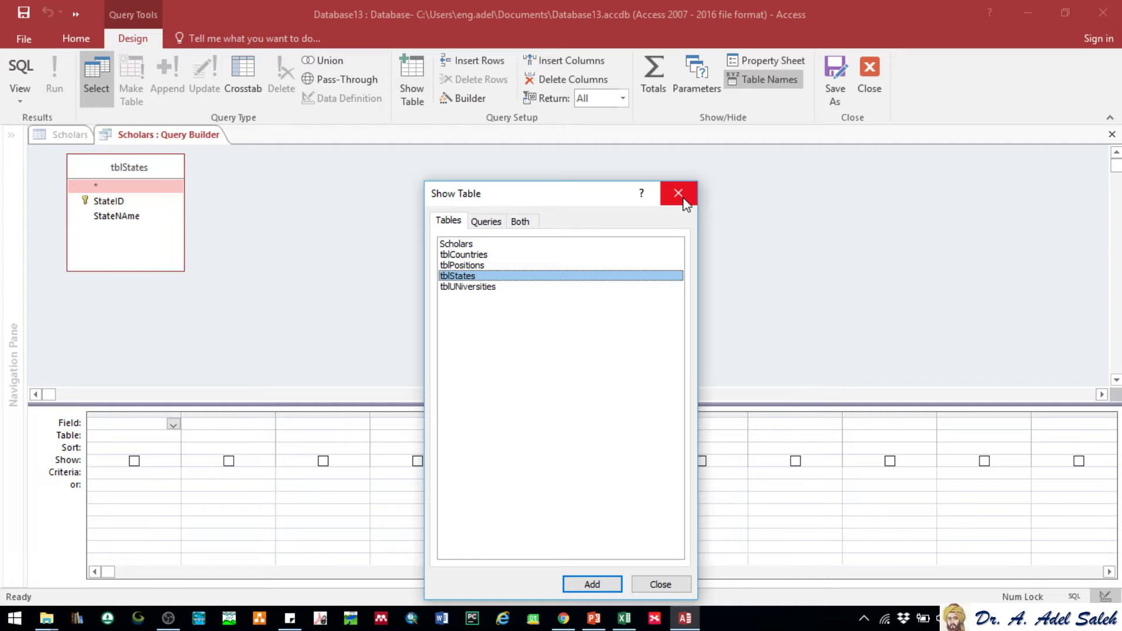
click(678, 193)
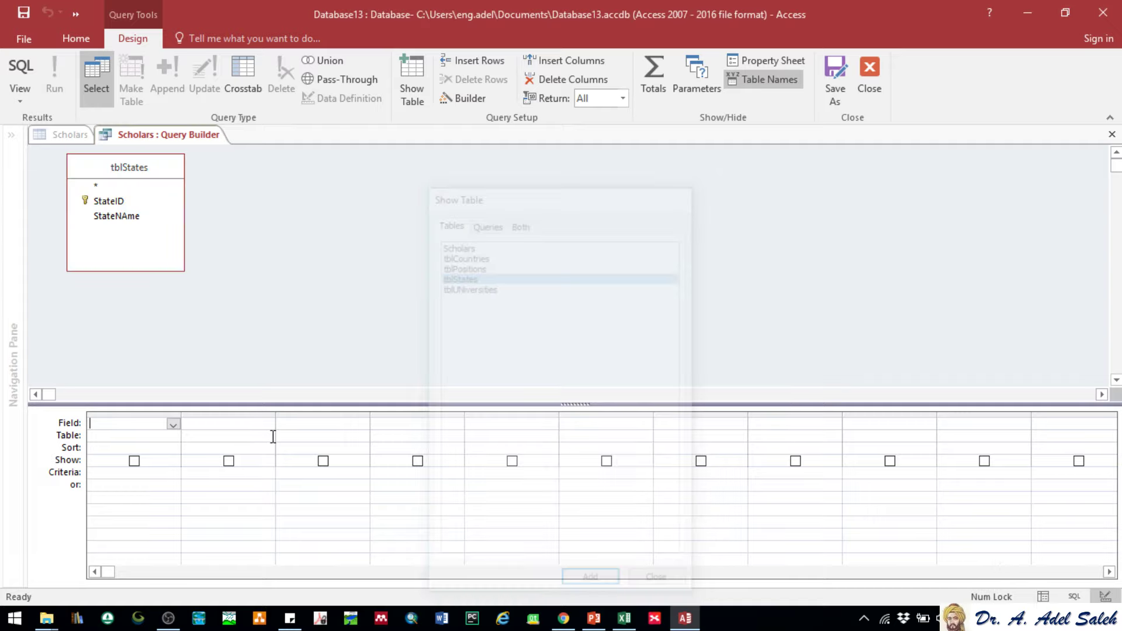
double_click(117, 216)
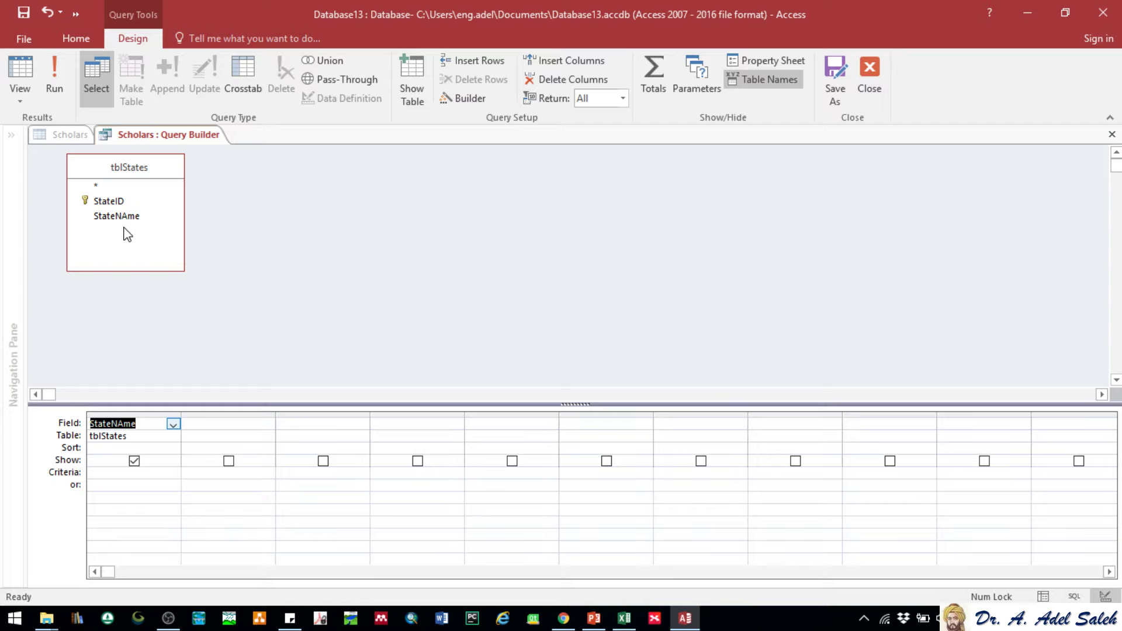
right_click(140, 140)
click(211, 168)
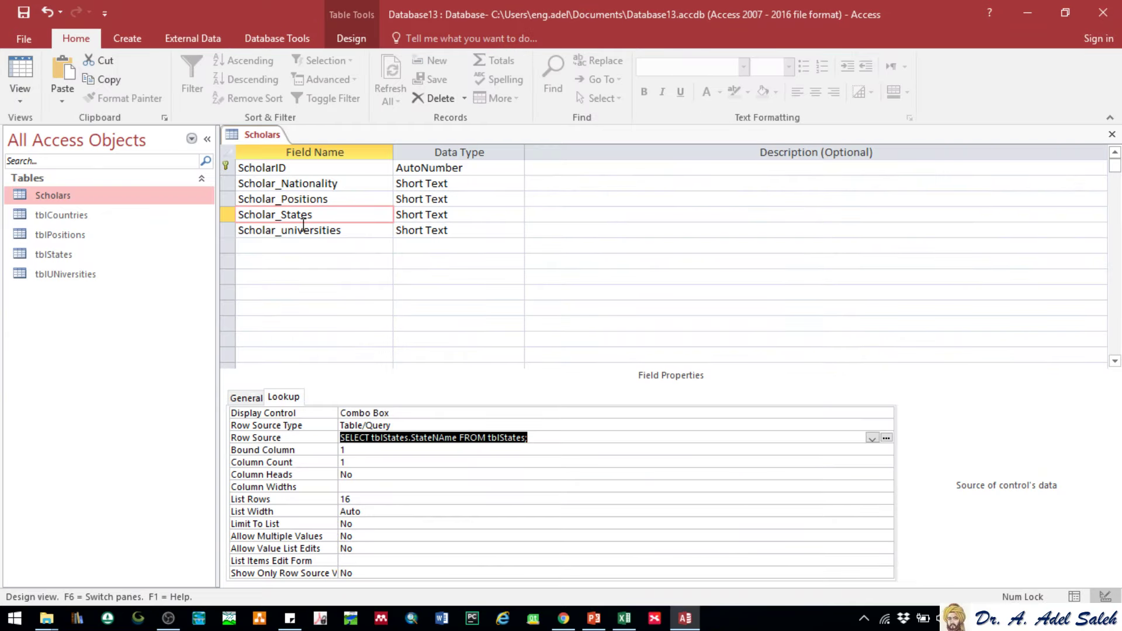
Set the Display Control of the Scholar_universities field to Combo Box
click(303, 230)
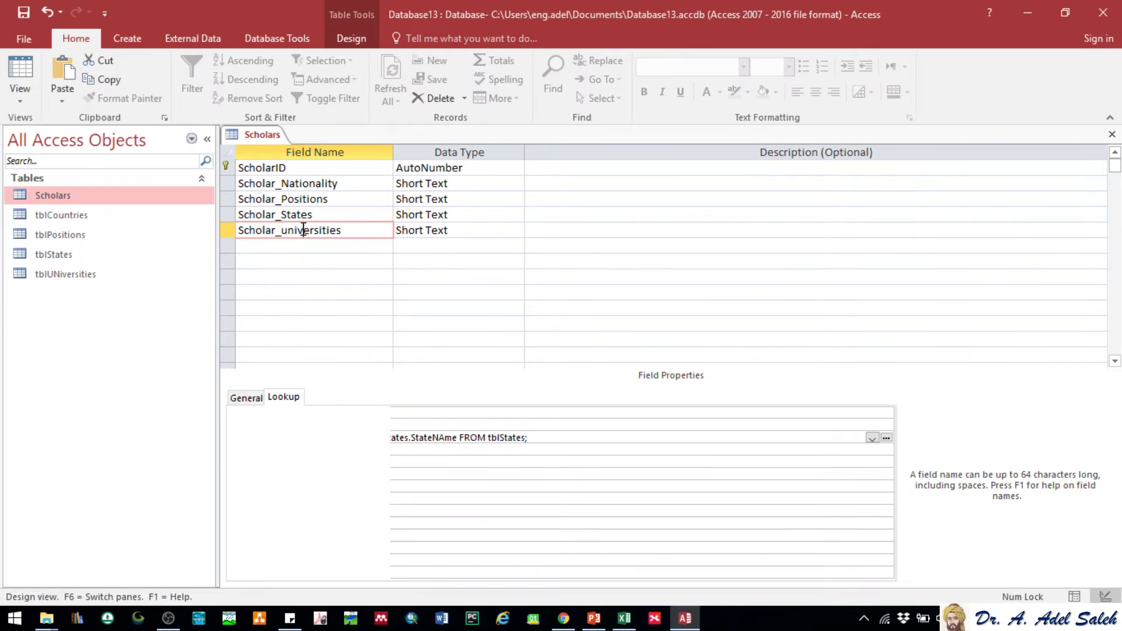
click(882, 414)
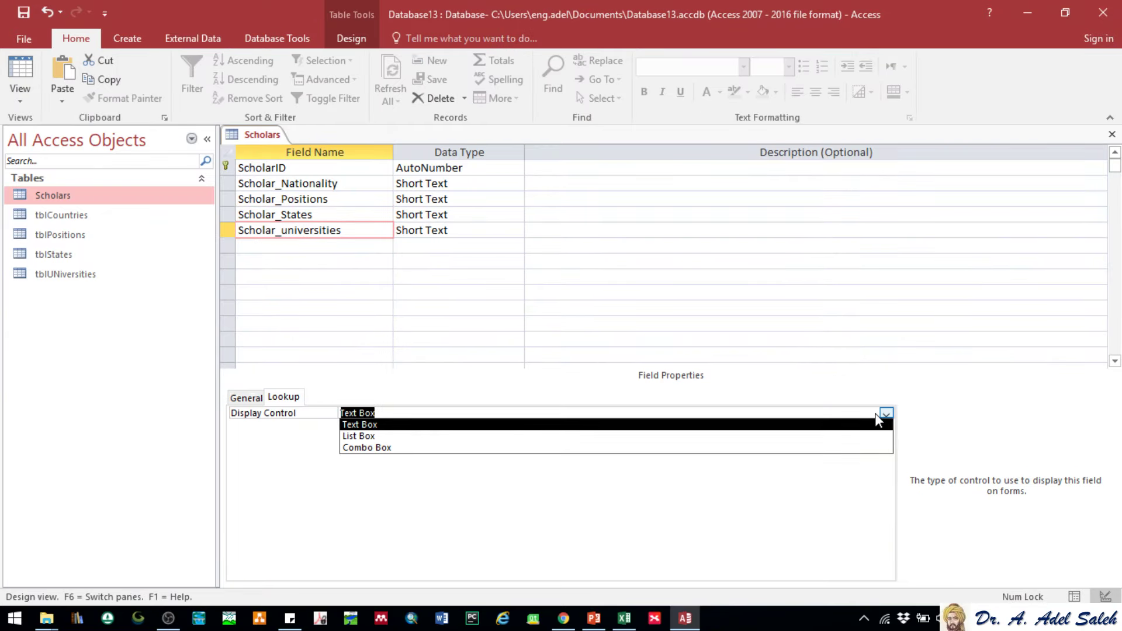
click(876, 447)
Build the Scholar_universities Row Source as a query on UNiversityName from tblUNiversities, and close the query builder with the change applied
click(872, 438)
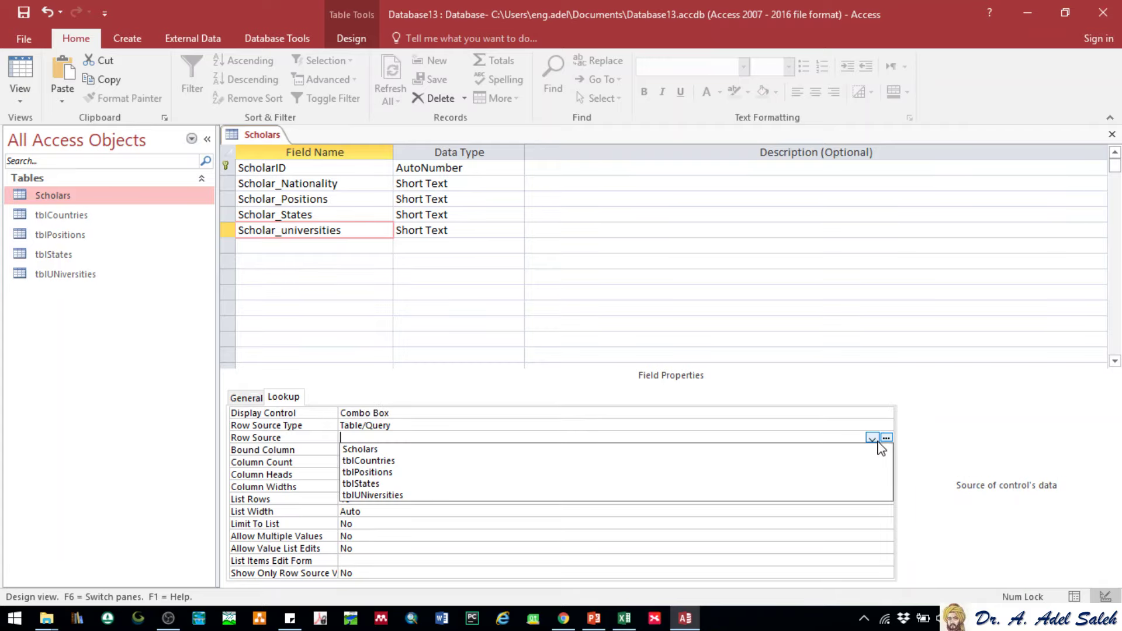
click(887, 437)
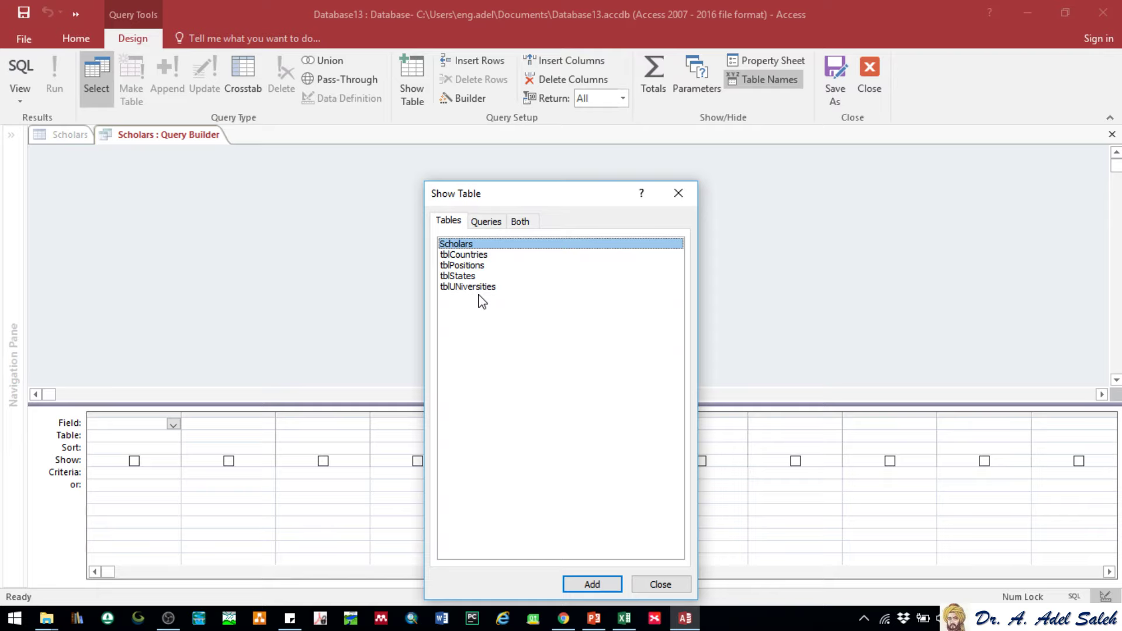
double_click(467, 286)
click(660, 585)
double_click(126, 216)
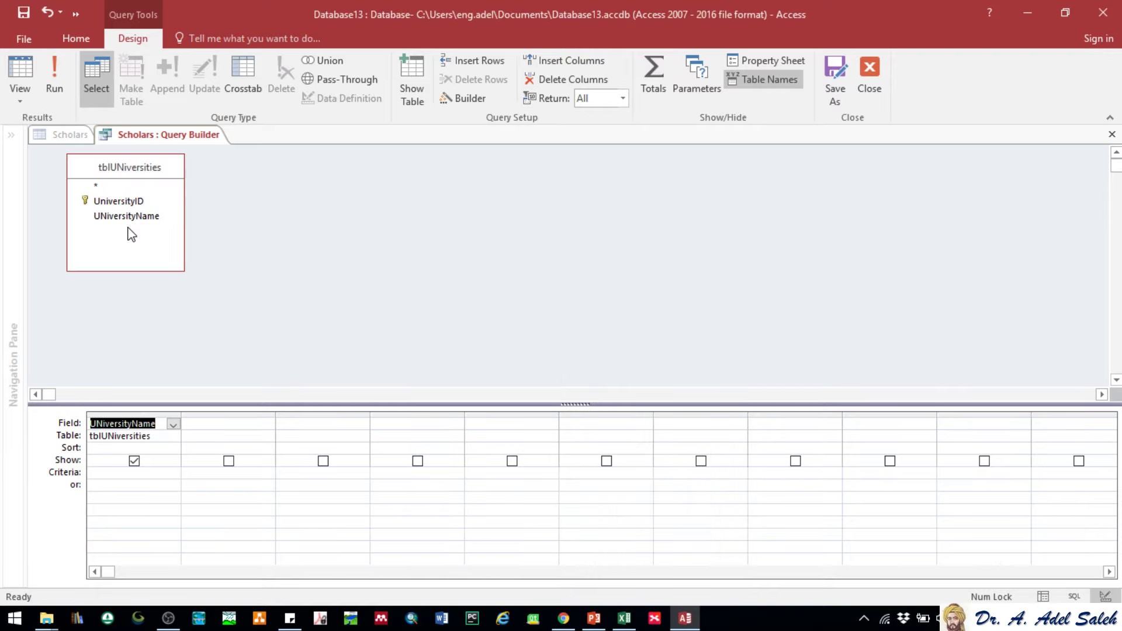
click(869, 68)
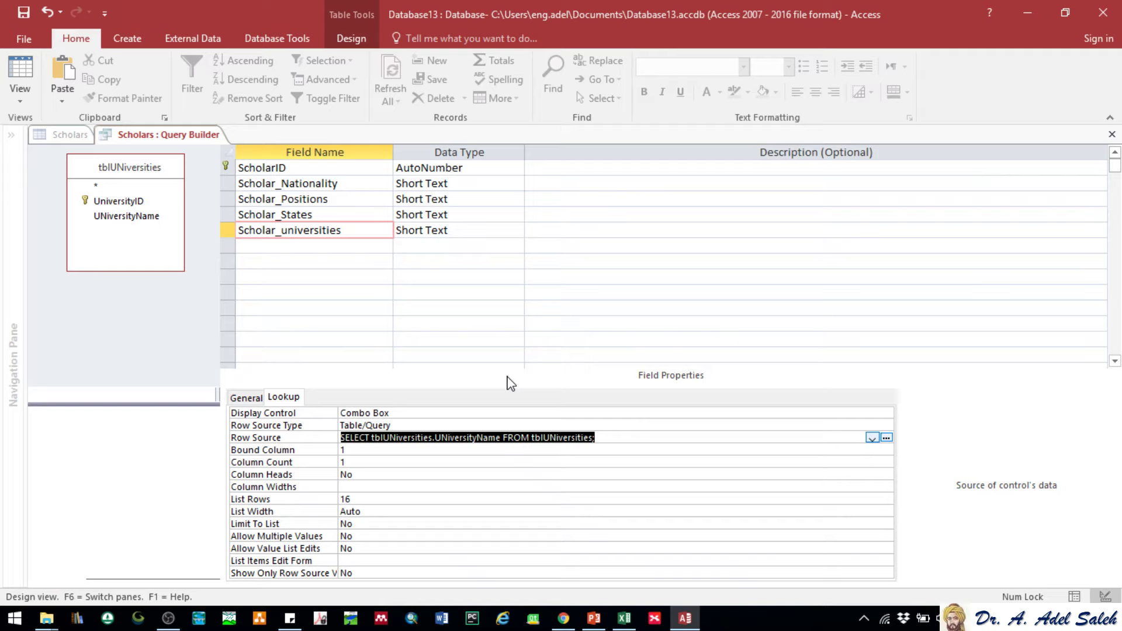
Switch the Scholars table to Datasheet view, saving the design changes
right_click(265, 135)
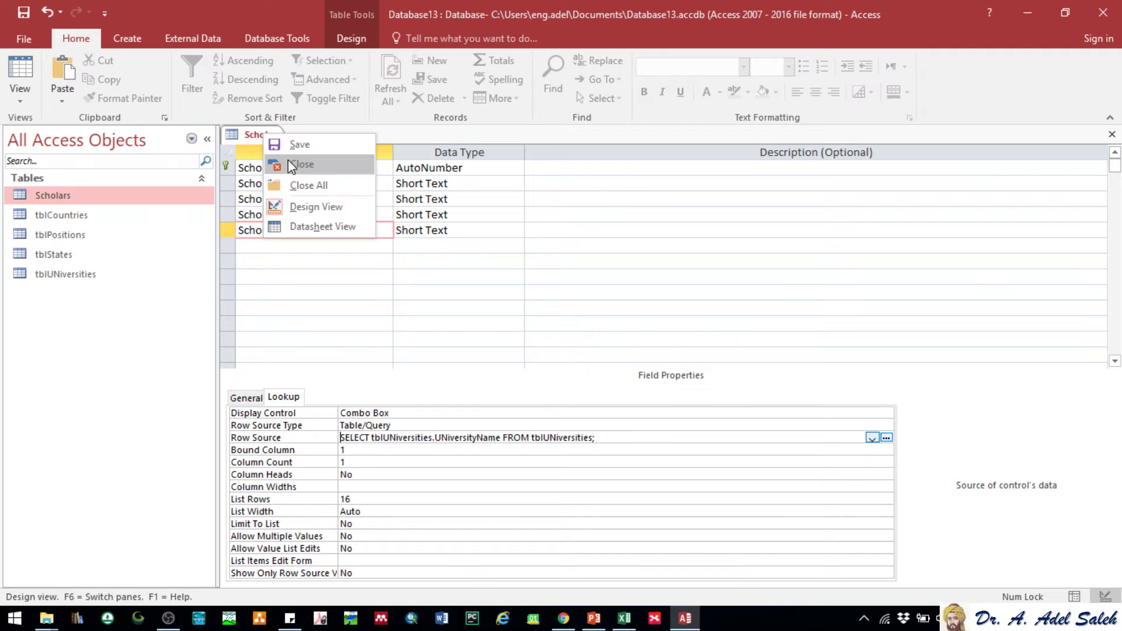
click(291, 166)
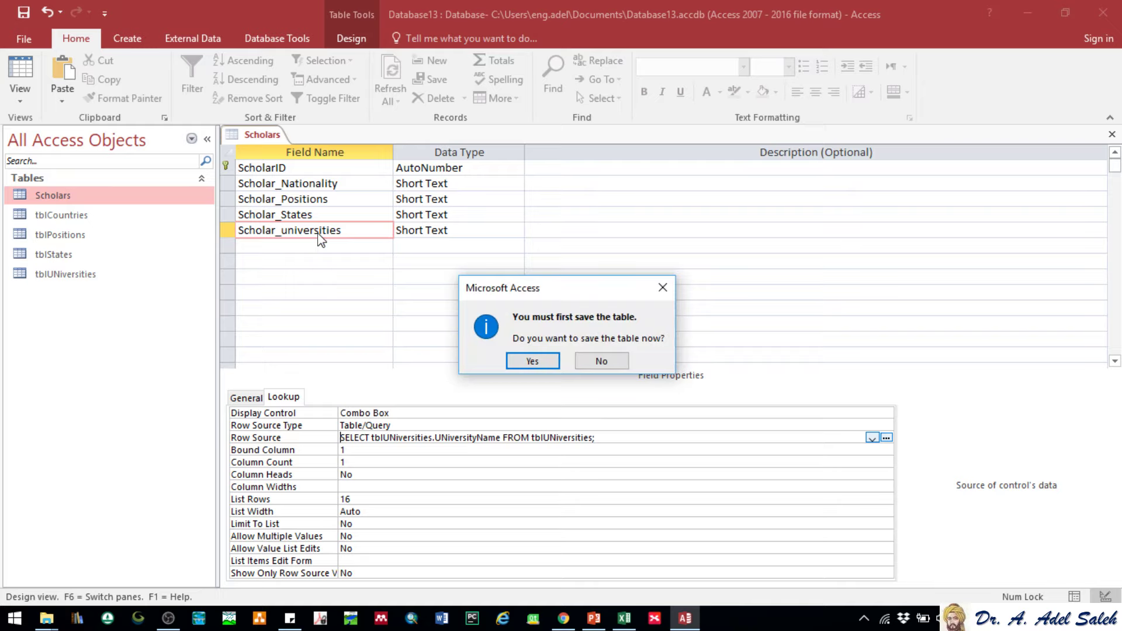
key(Return)
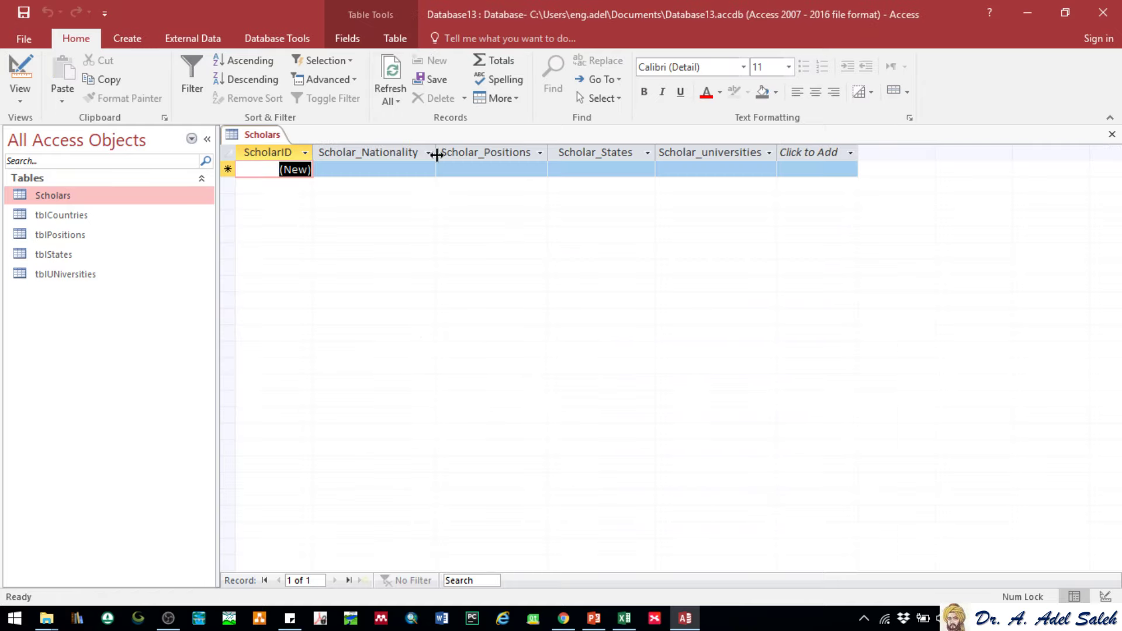
Widen the Scholar_Nationality column and start a test record with nationality Angola and position Associate Professor
double_click(437, 153)
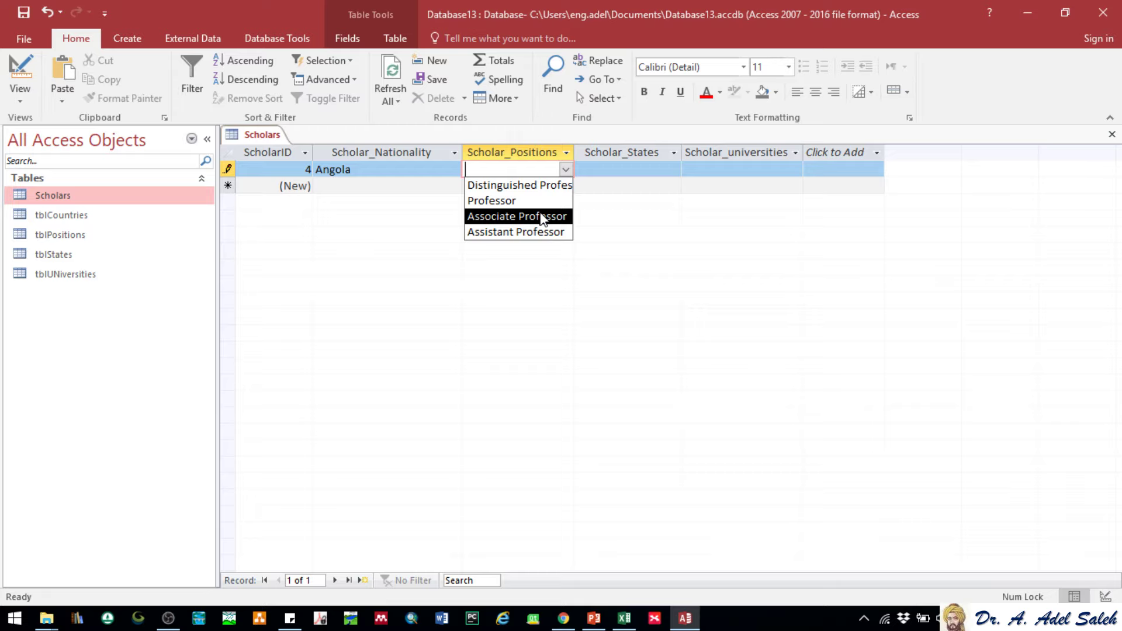
click(542, 216)
key(Tab)
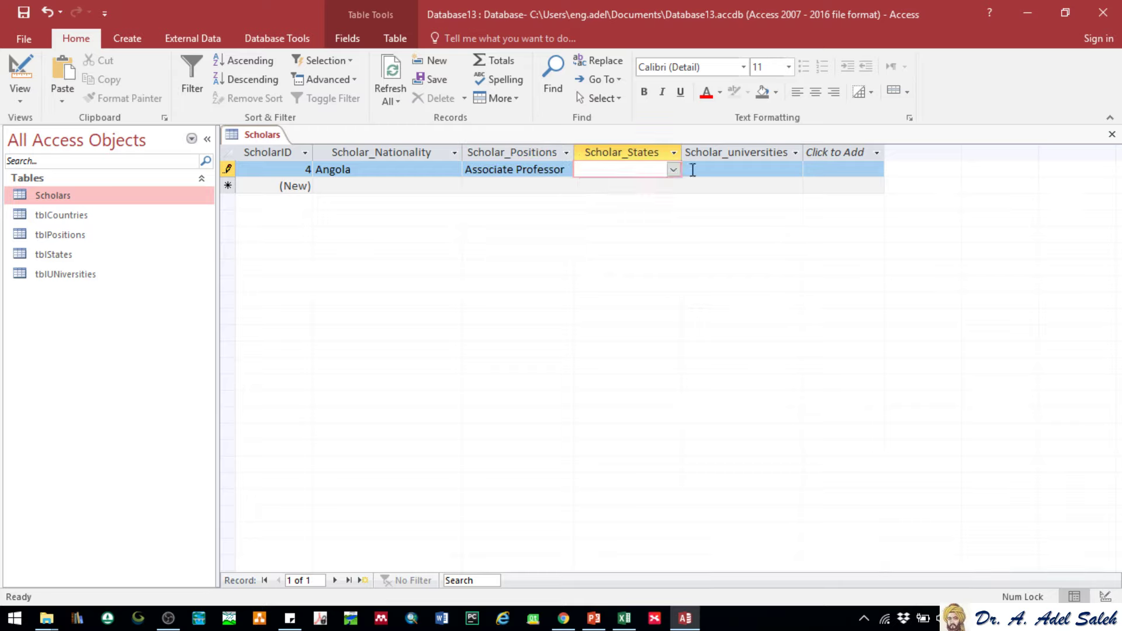
Set the test record's university to Adler Graduate School and open the list of choices for Scholar_States
click(692, 170)
text(Adler Graduate Scho)
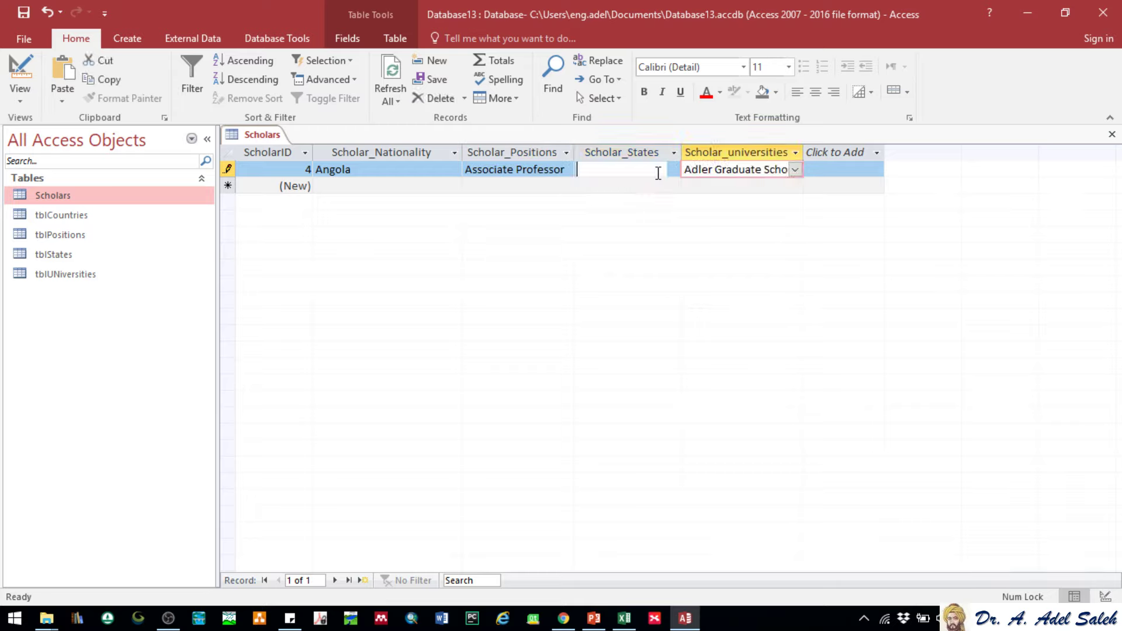
click(632, 176)
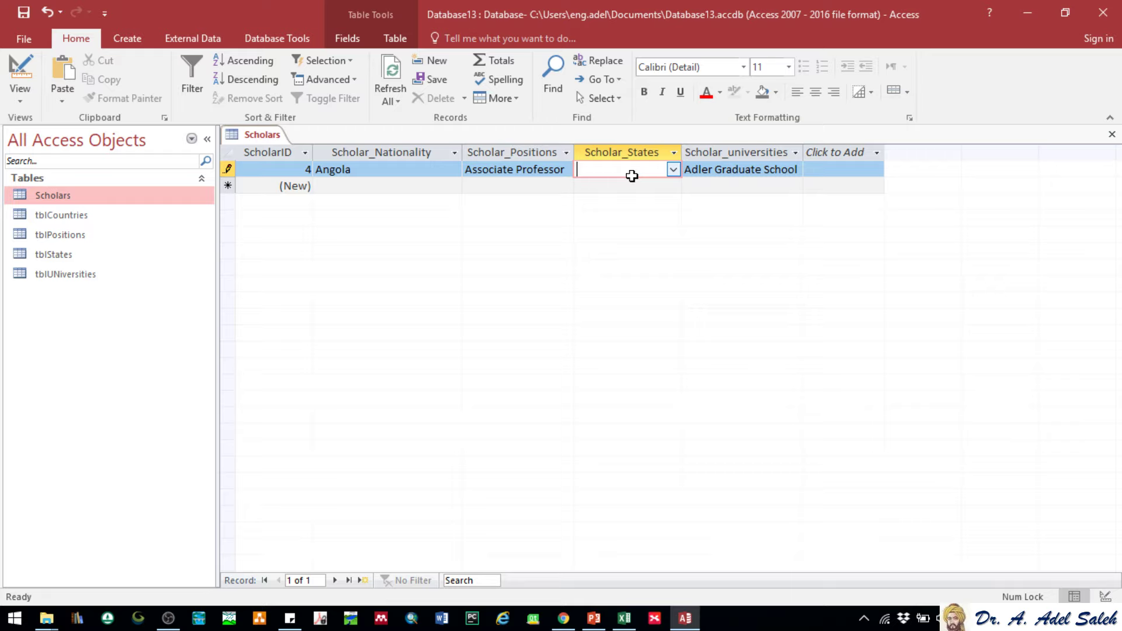
click(673, 170)
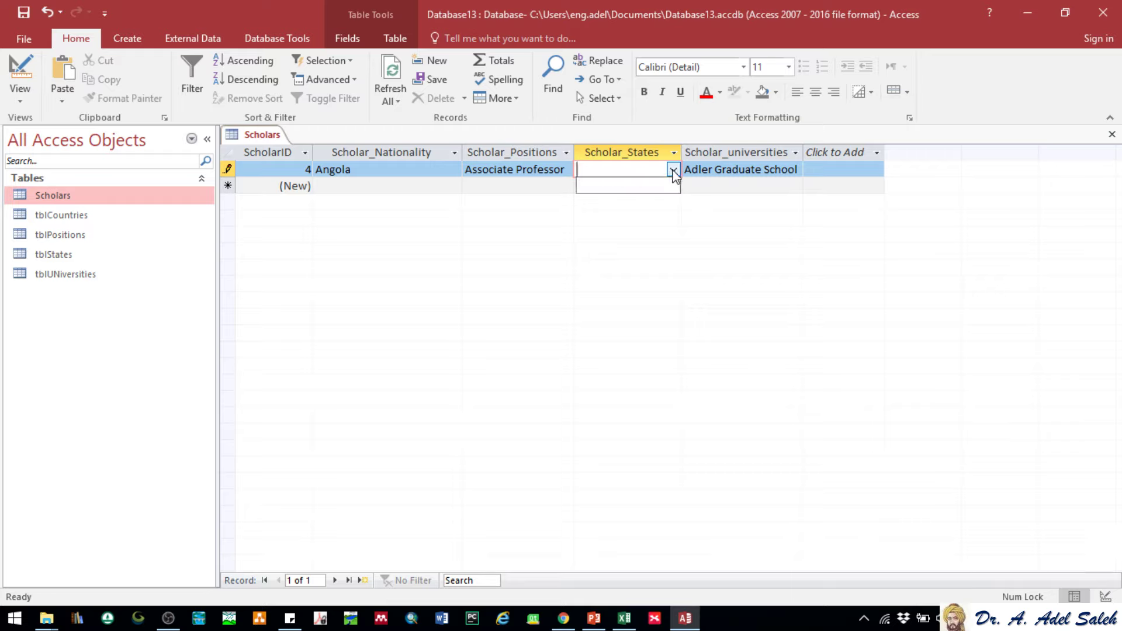
Copy the state names from the States sheet of DataSources.xlsx in Excel into tblStates in Access, then save and close the table
double_click(62, 256)
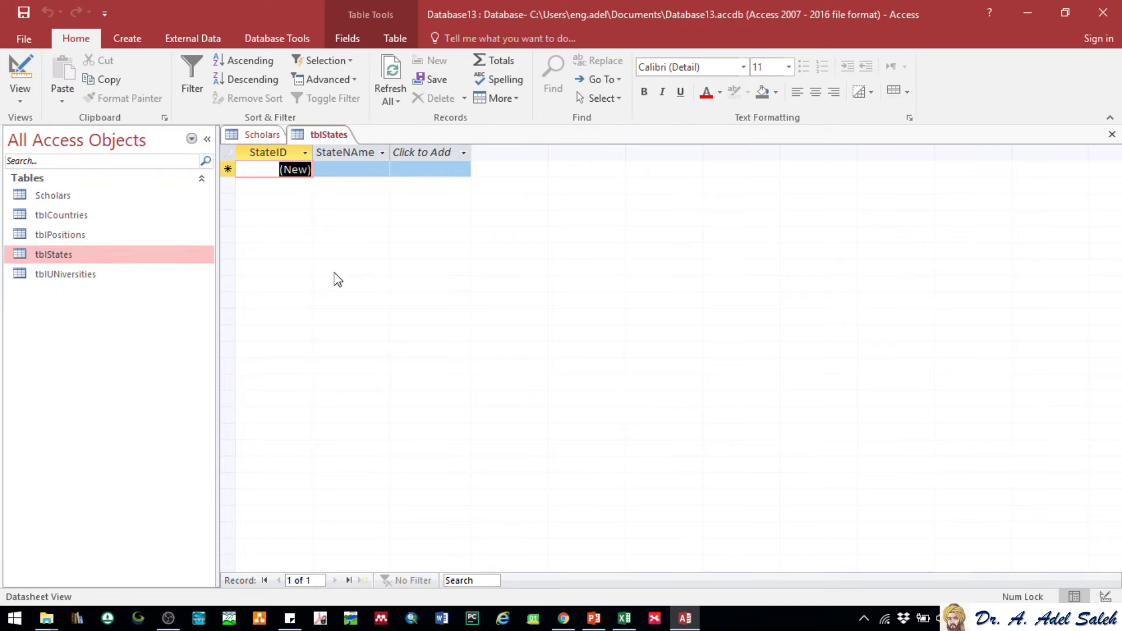
key(alt+Tab)
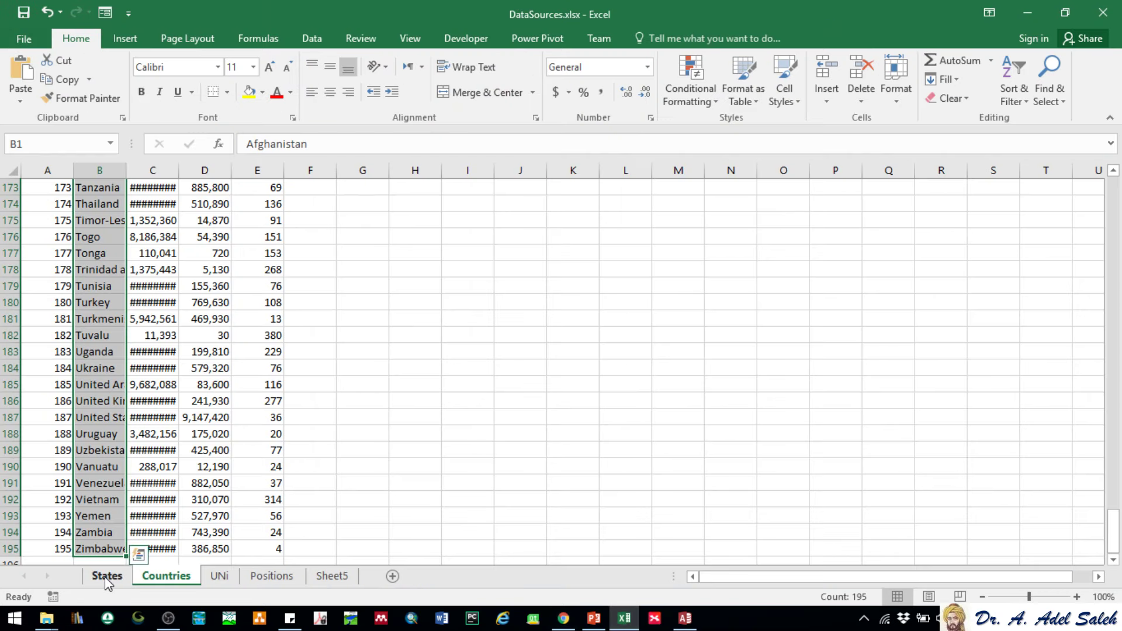
click(107, 577)
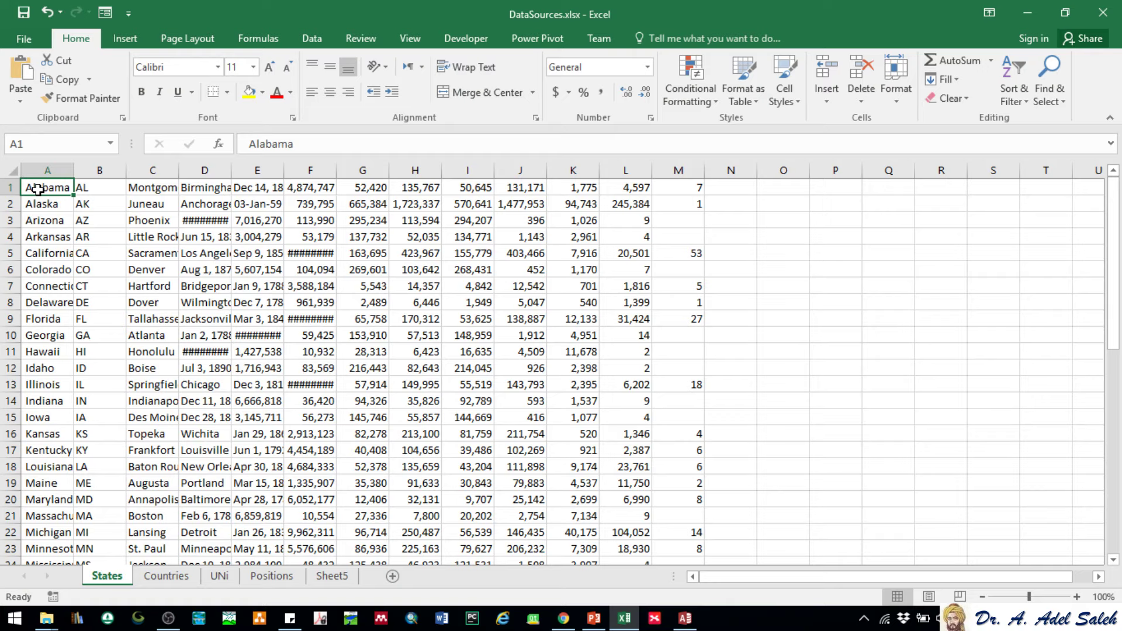
key(alt+Tab)
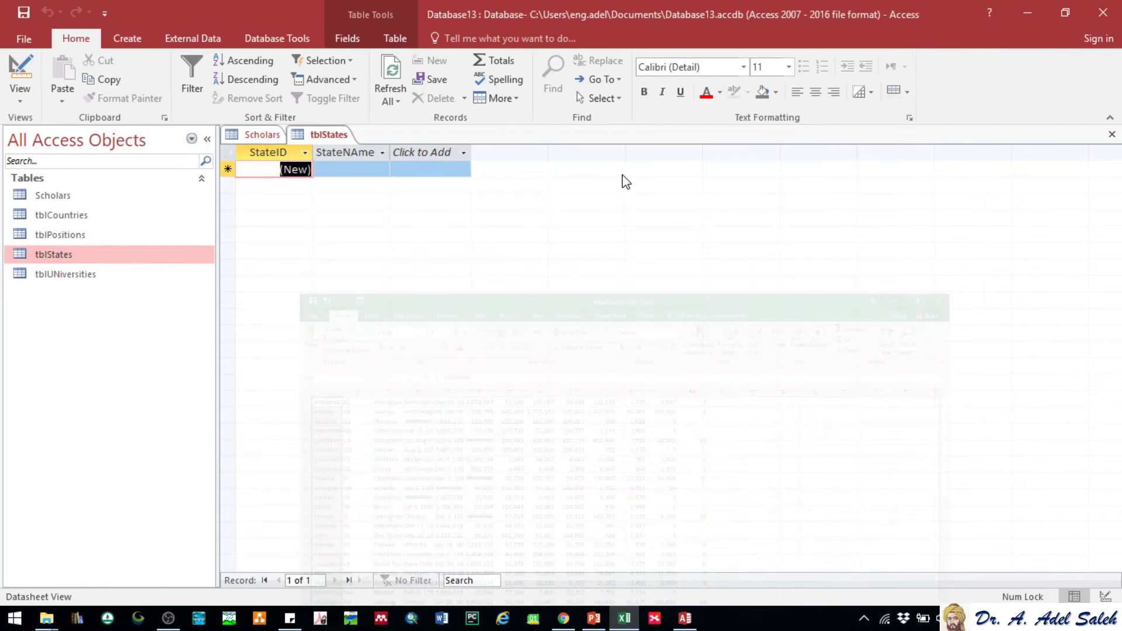
key(ctrl+v)
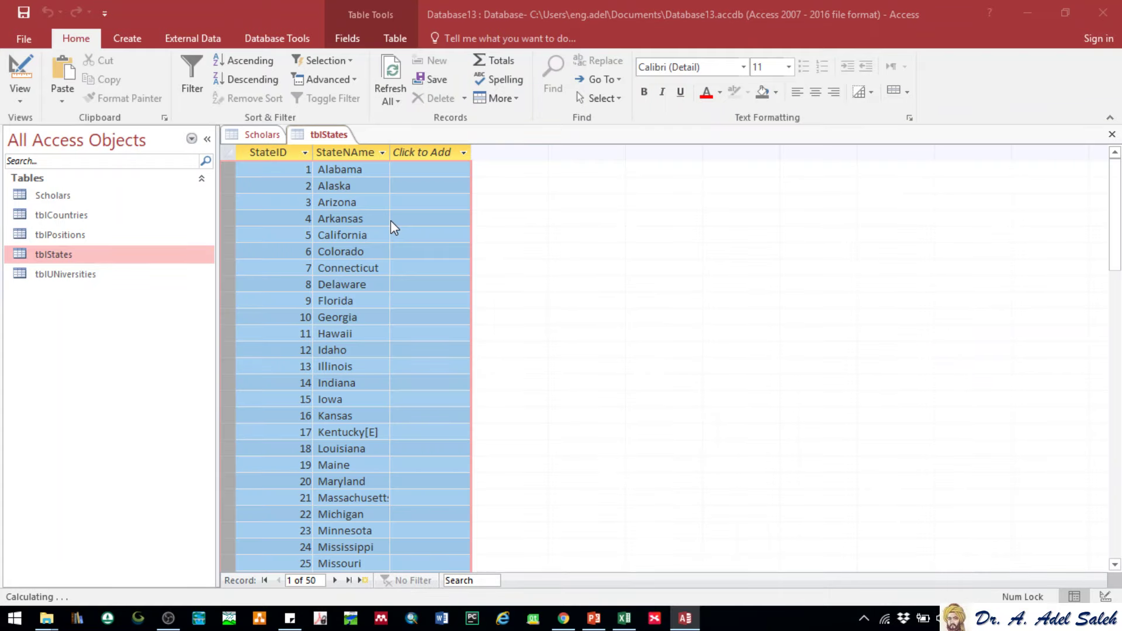
right_click(333, 135)
click(362, 143)
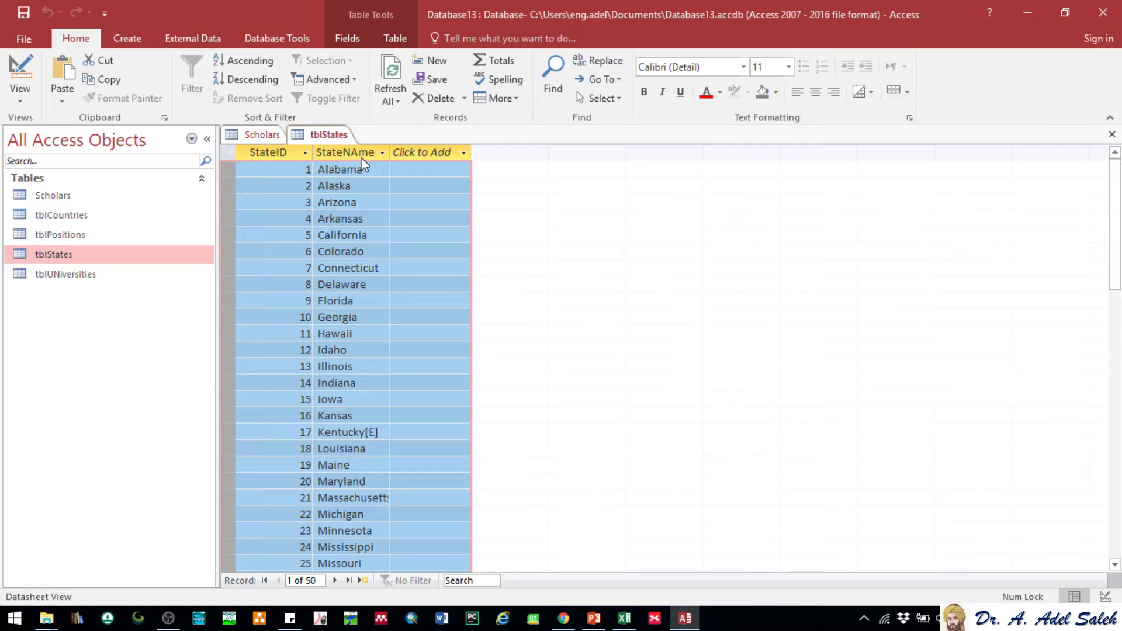
key(ctrl+w)
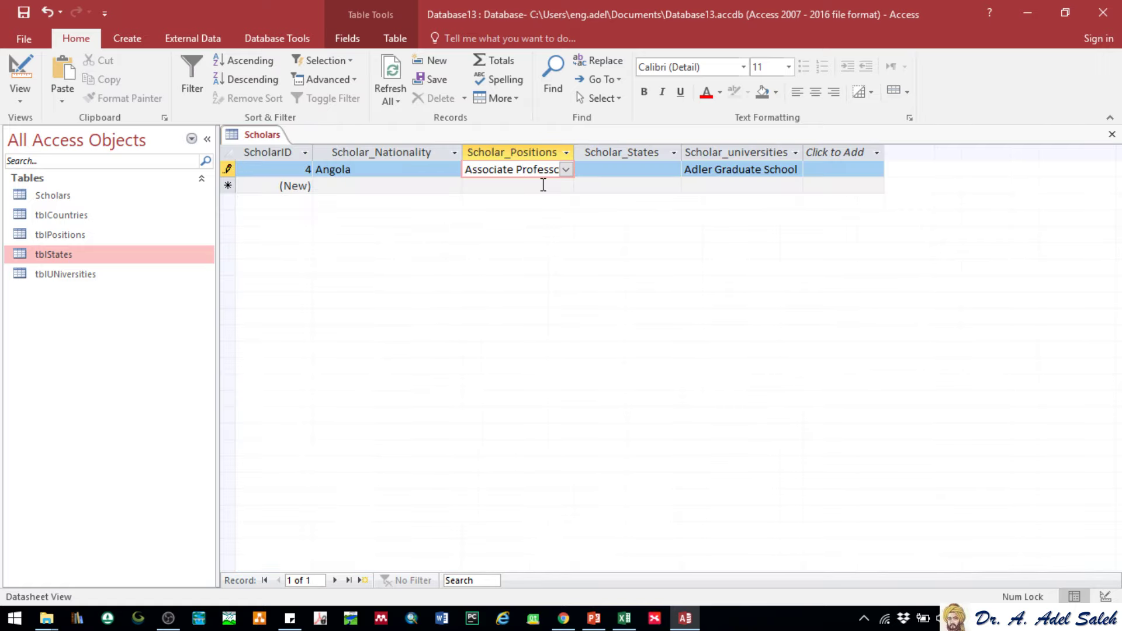
Close and reopen the Scholars table to refresh its lookup lists
click(619, 185)
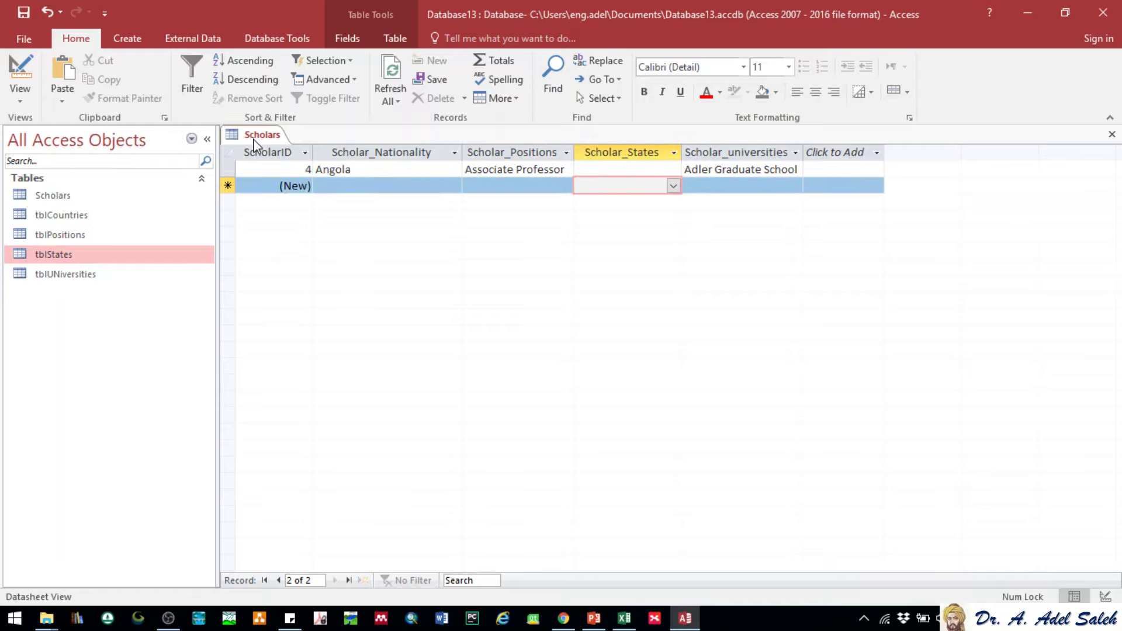
right_click(254, 138)
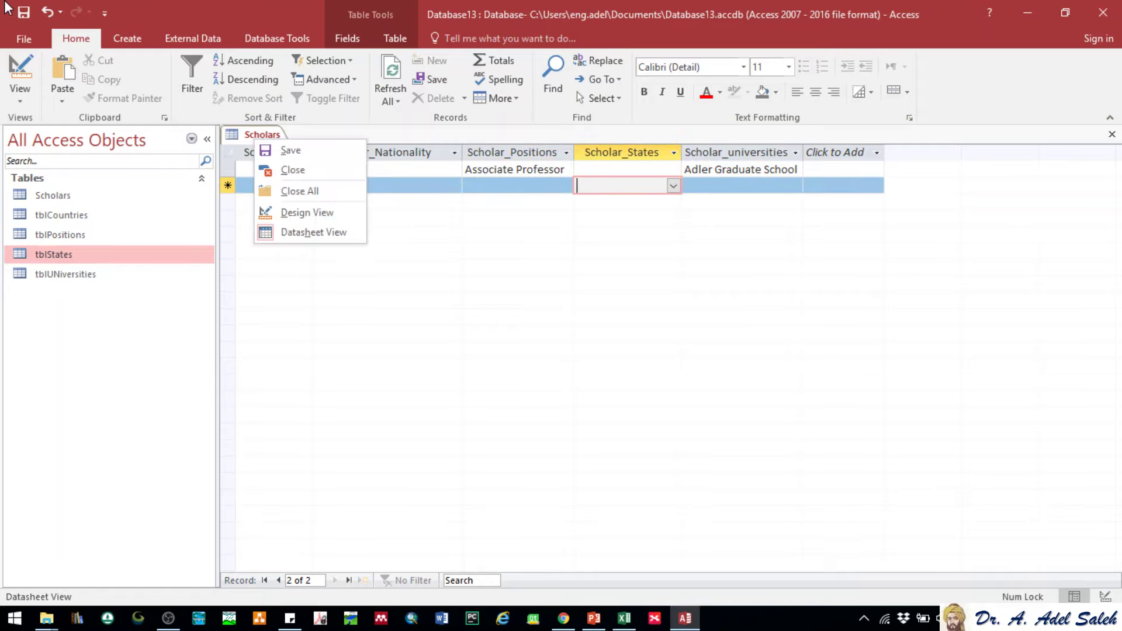
key(Escape)
key(shift+Tab)
key(shift+Tab)
key(alt+Down)
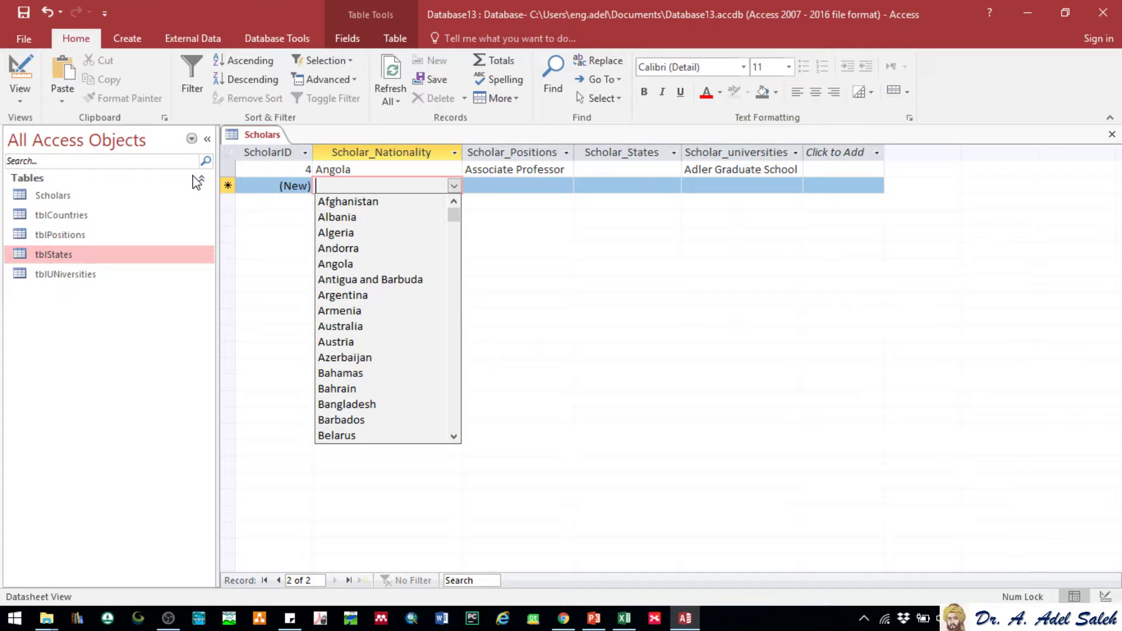
key(ctrl+w)
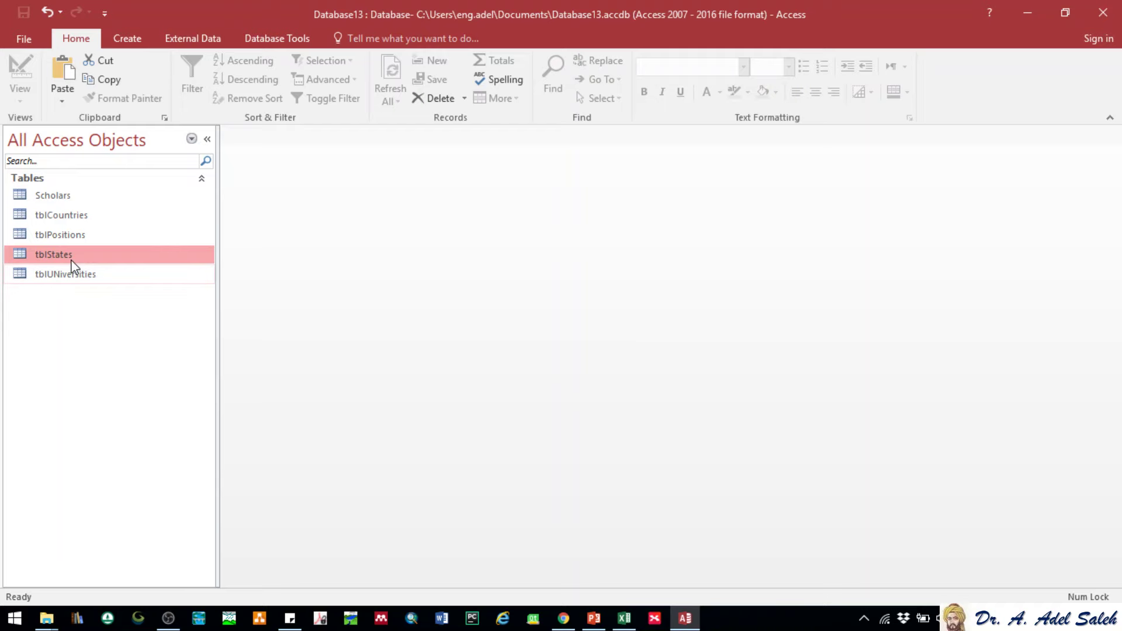
double_click(53, 195)
Set the test record's state to Tennessee and its nationality to Egypt
click(674, 169)
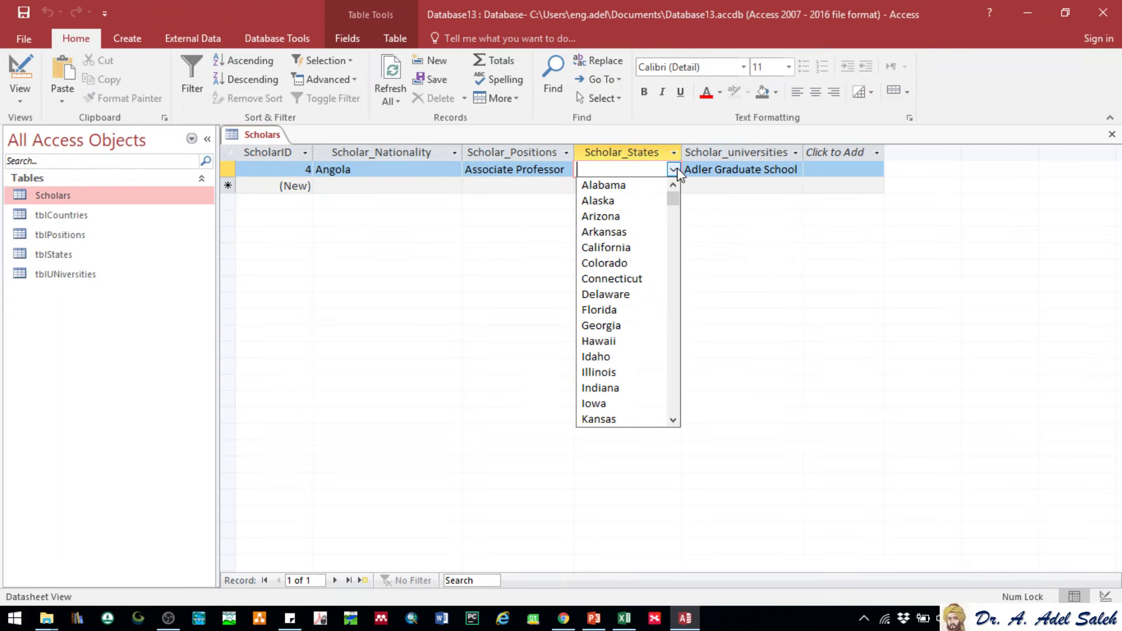
click(672, 204)
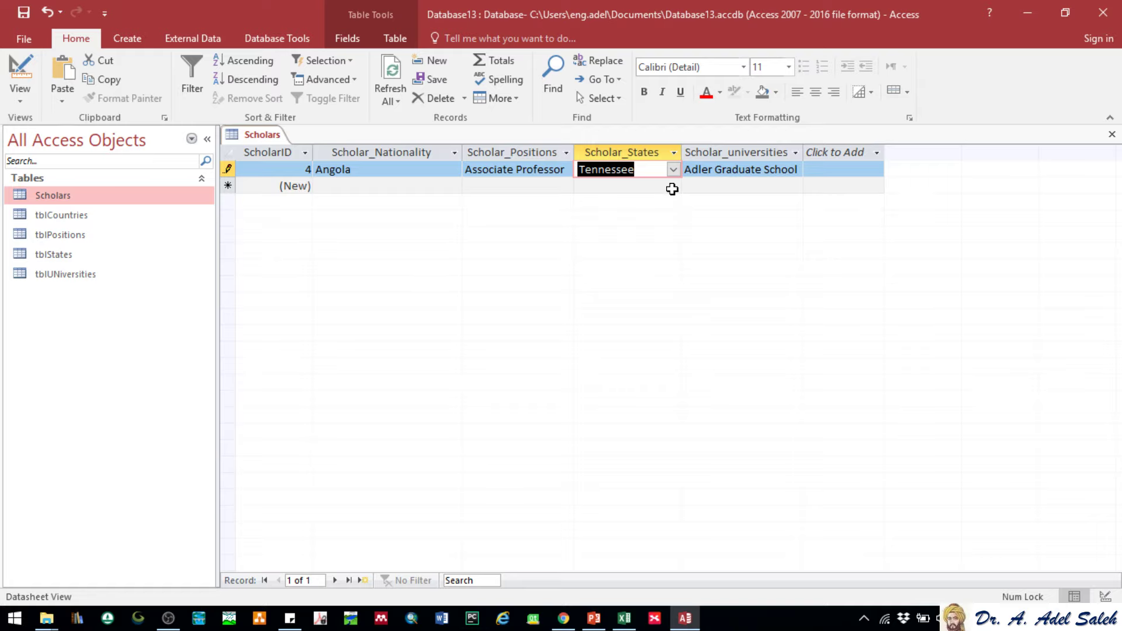
key(shift+Tab)
key(shift+Tab)
key(alt+Down)
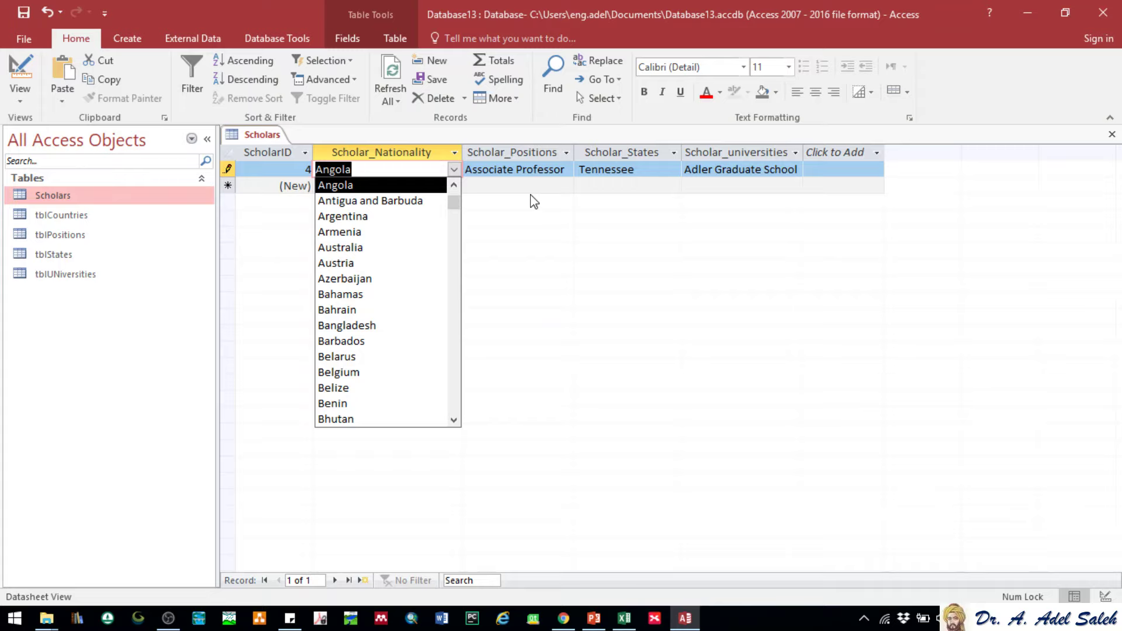
text(egypt)
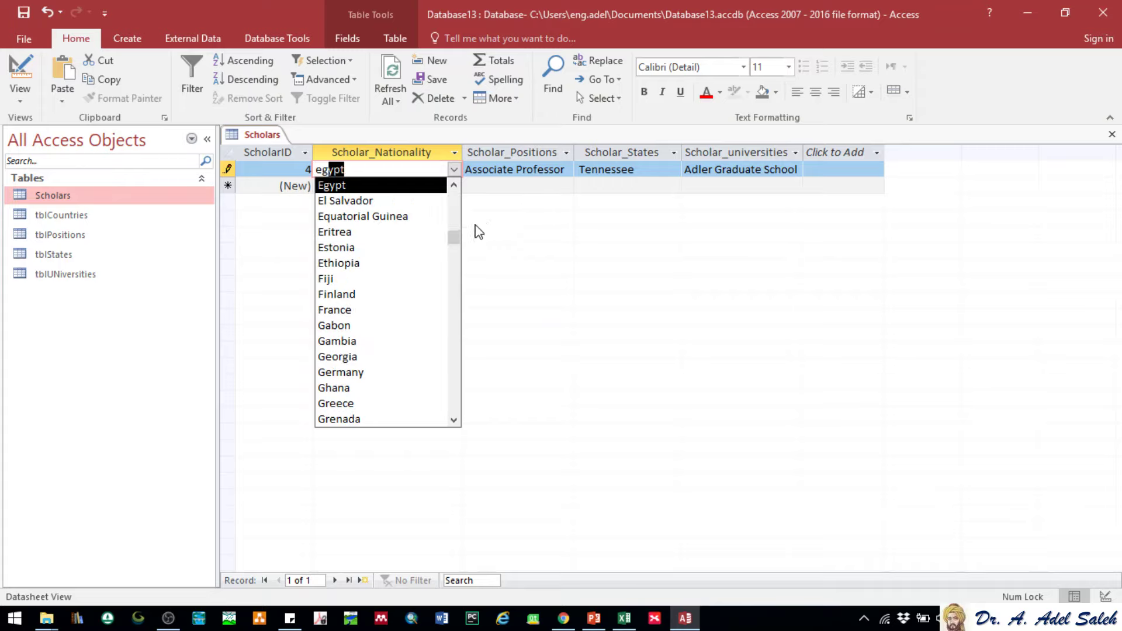
Delete the test record from the Scholars table
click(366, 166)
key(ctrl+minus)
click(551, 370)
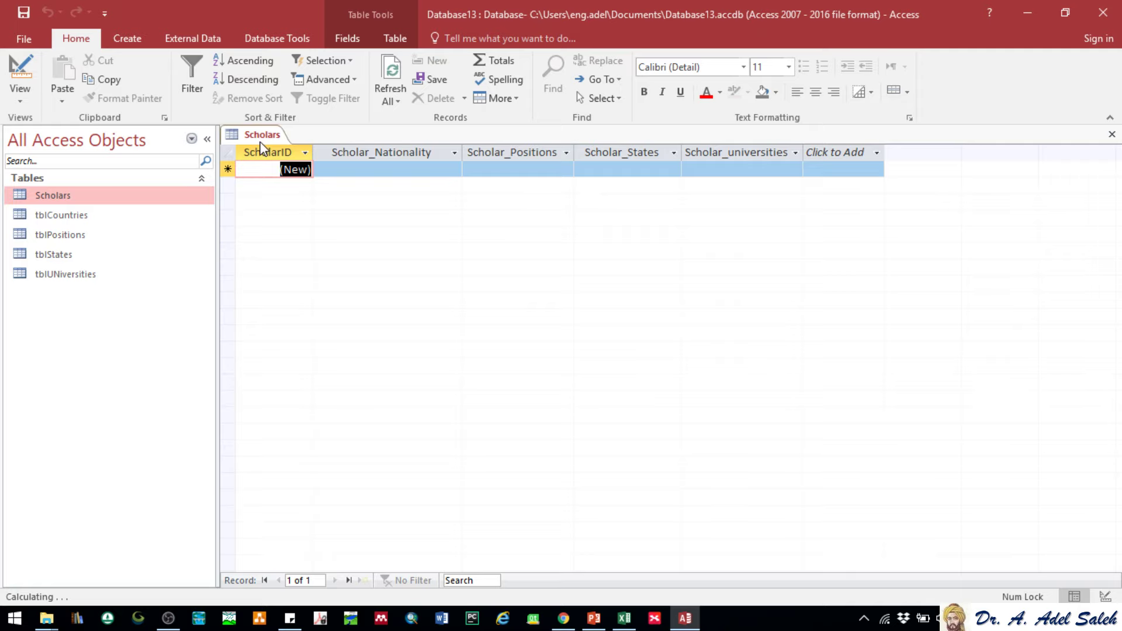
Switch to PowerPoint and review slide 5 with the database-building steps, focusing on the step for creating the professors' table
click(594, 618)
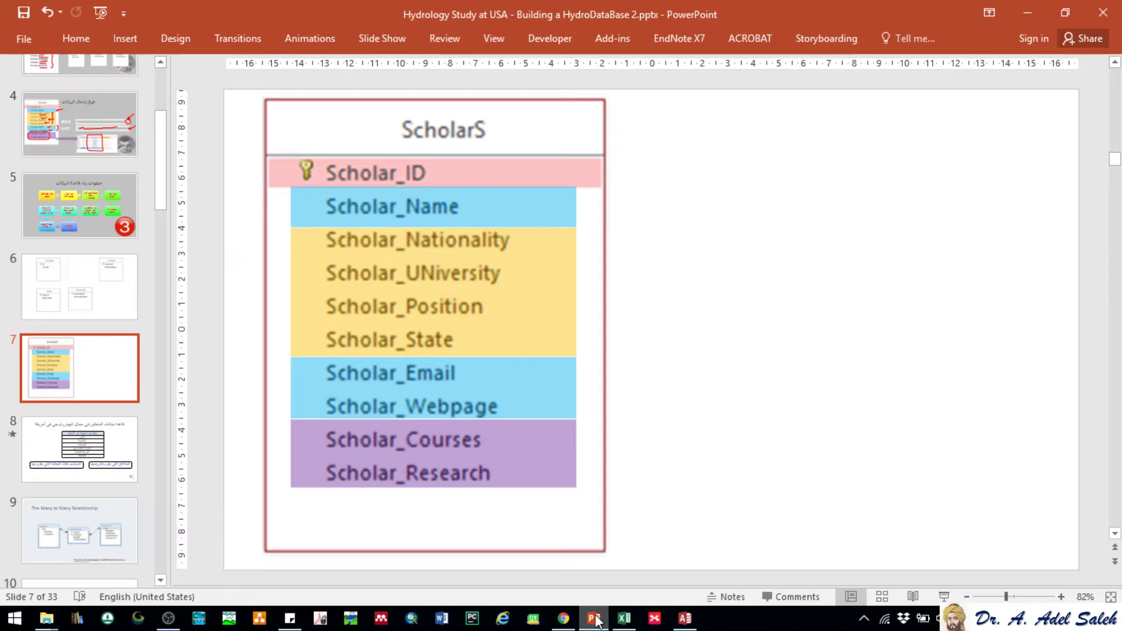
key(Up)
key(Up)
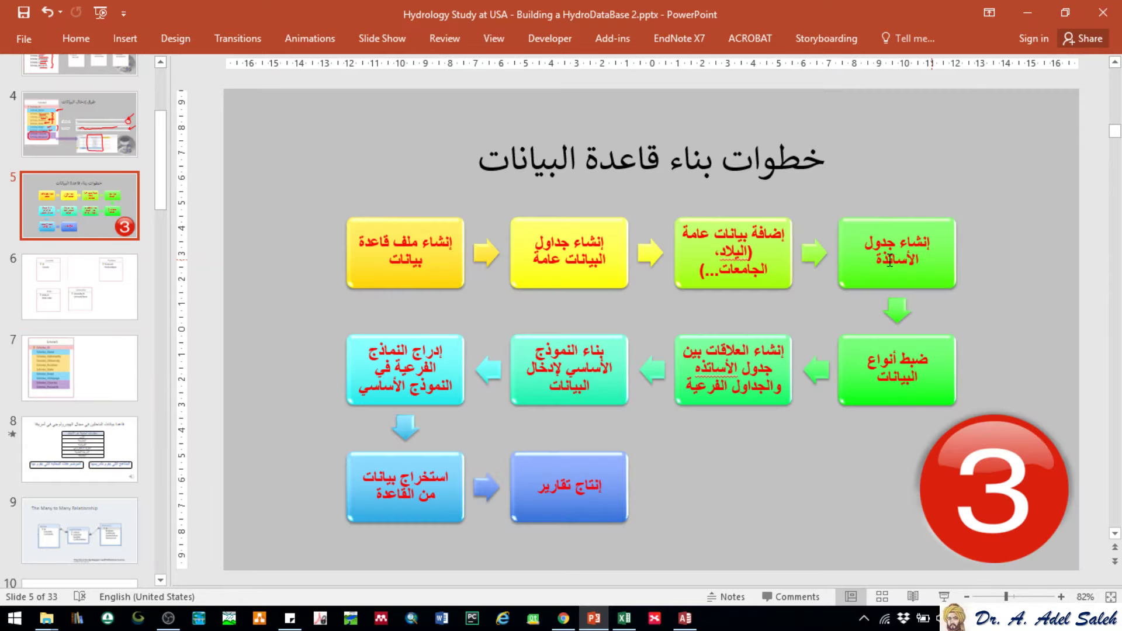
click(931, 244)
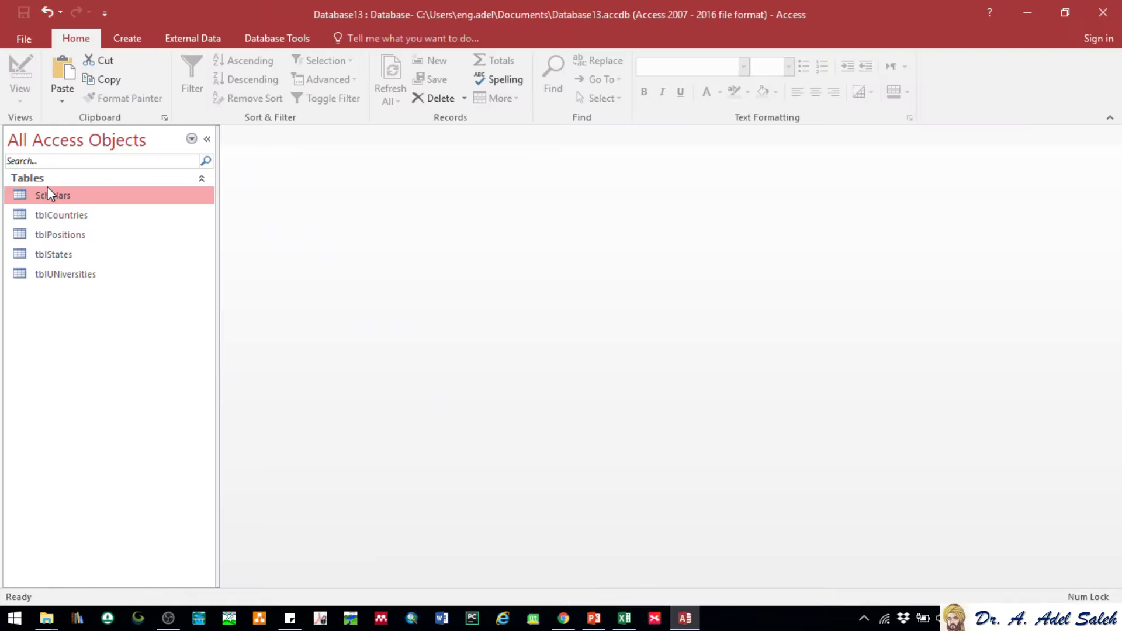
Open the Scholars table in Access in Design view and look through the data types offered for Scholar_Positions
right_click(50, 193)
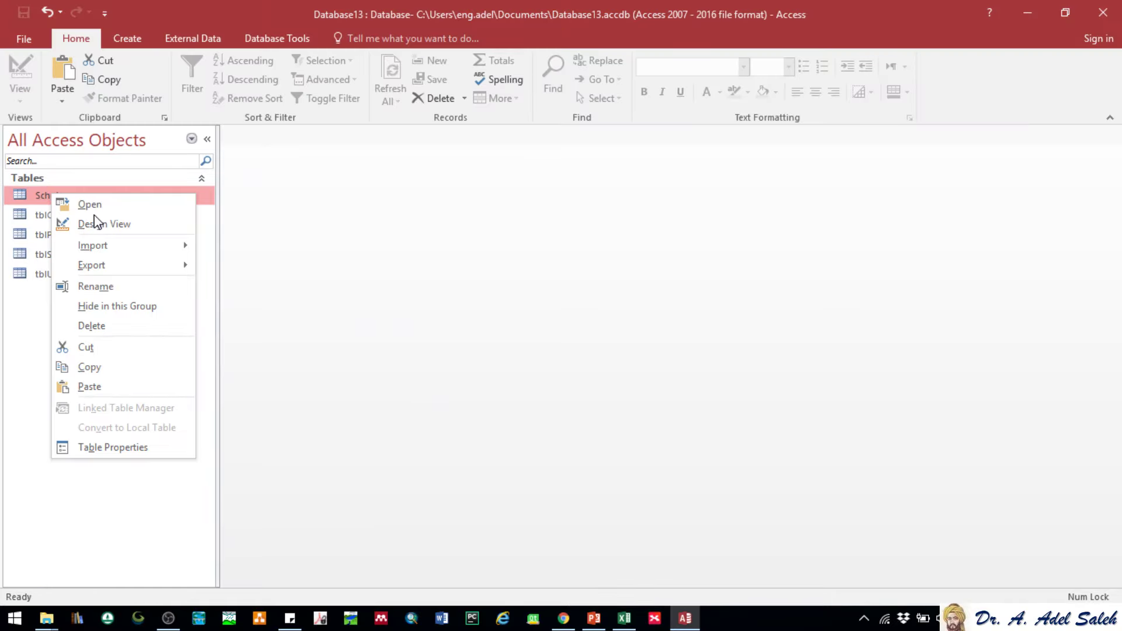
click(96, 222)
click(514, 199)
click(515, 199)
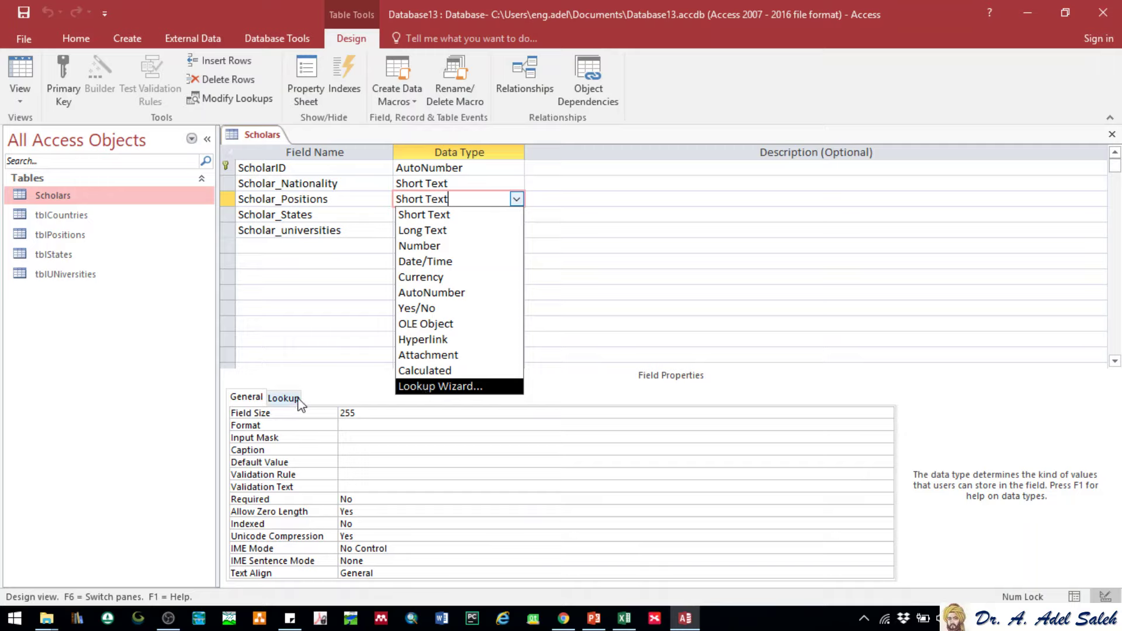
click(371, 382)
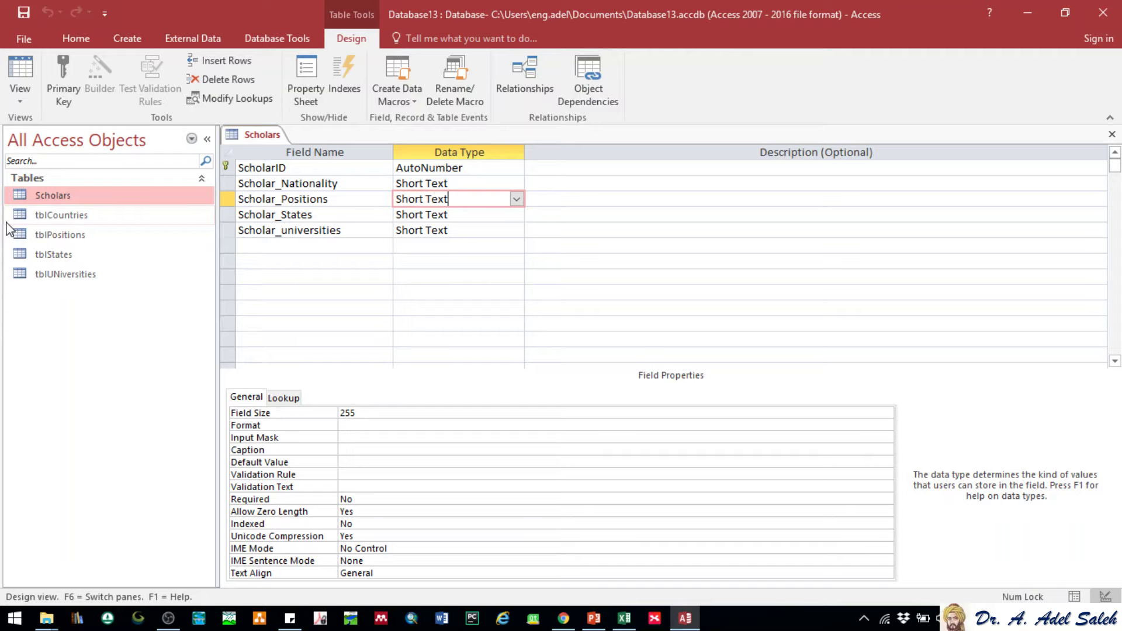
Close the Scholars table and rename it tblScholars
key(F2)
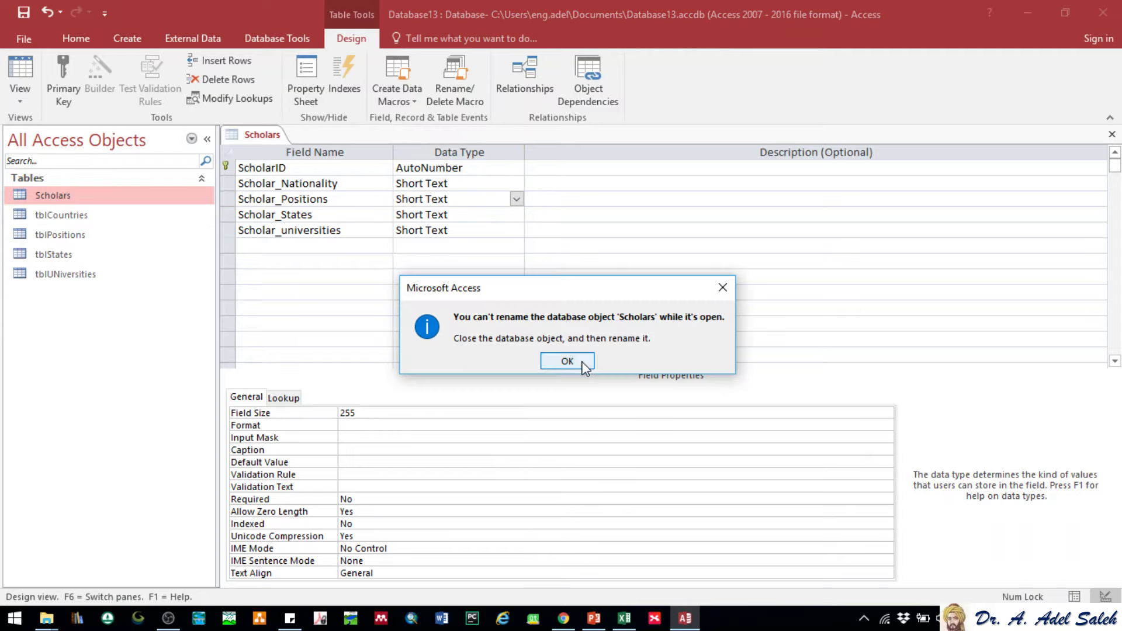
click(567, 361)
right_click(254, 135)
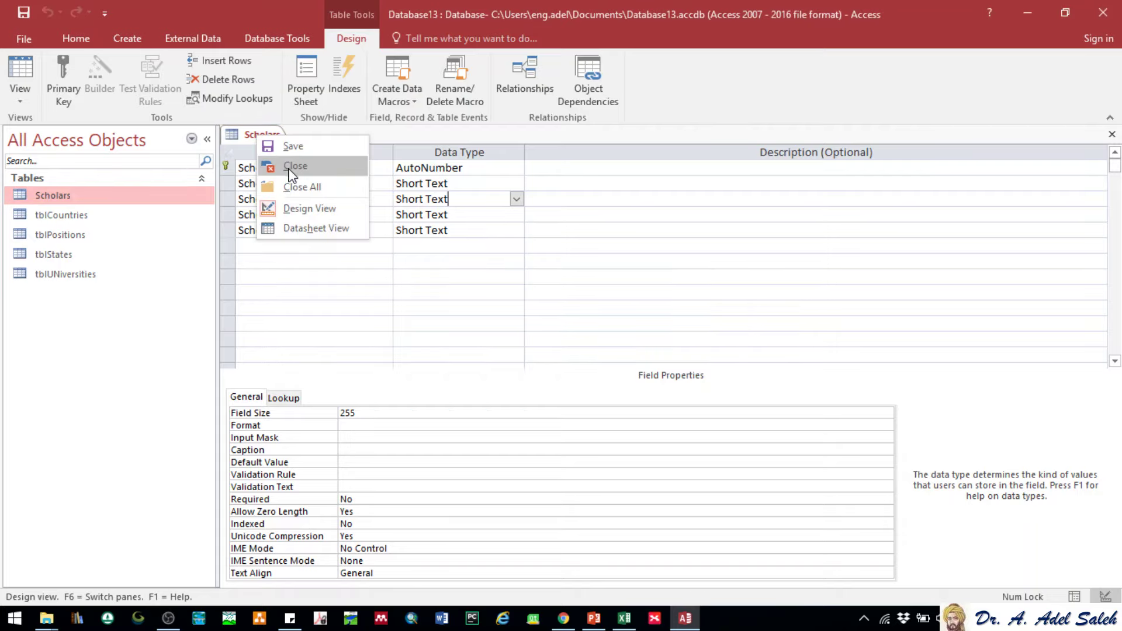
click(295, 166)
key(F2)
key(Home)
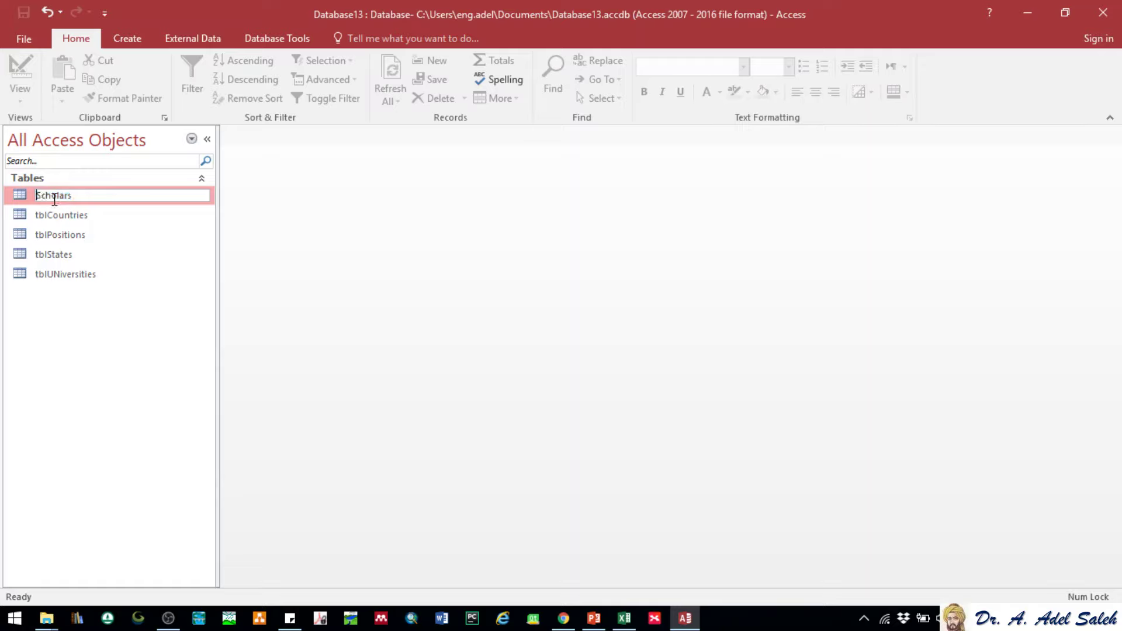
text(tbl)
key(Return)
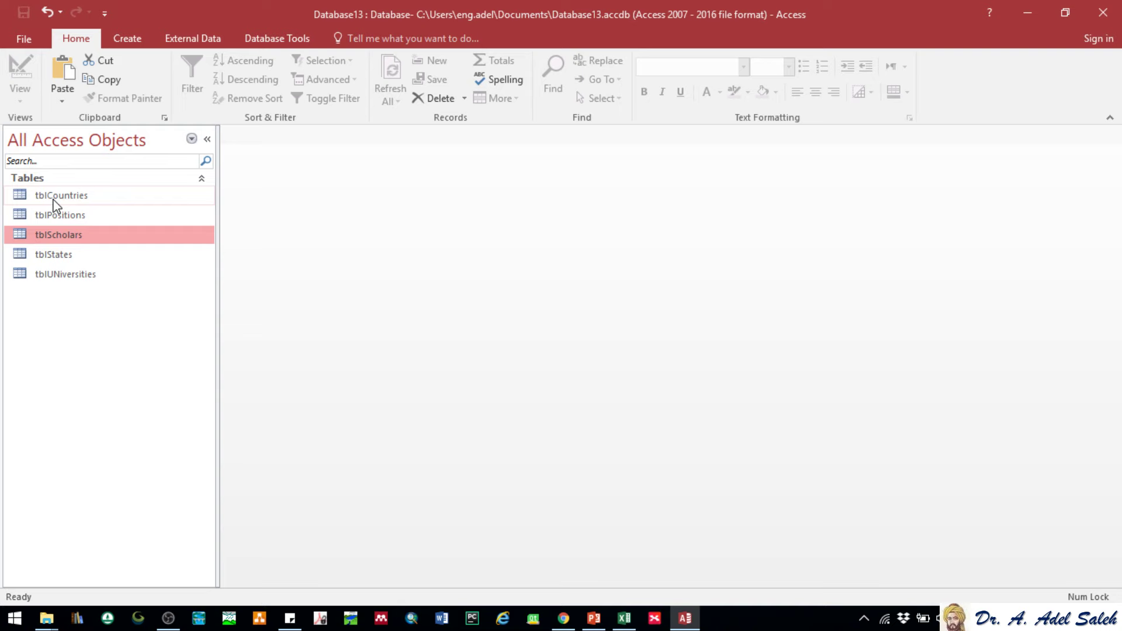
Switch to PowerPoint, review the planned Scholars fields on slide 7, and return to Access
key(alt+Tab)
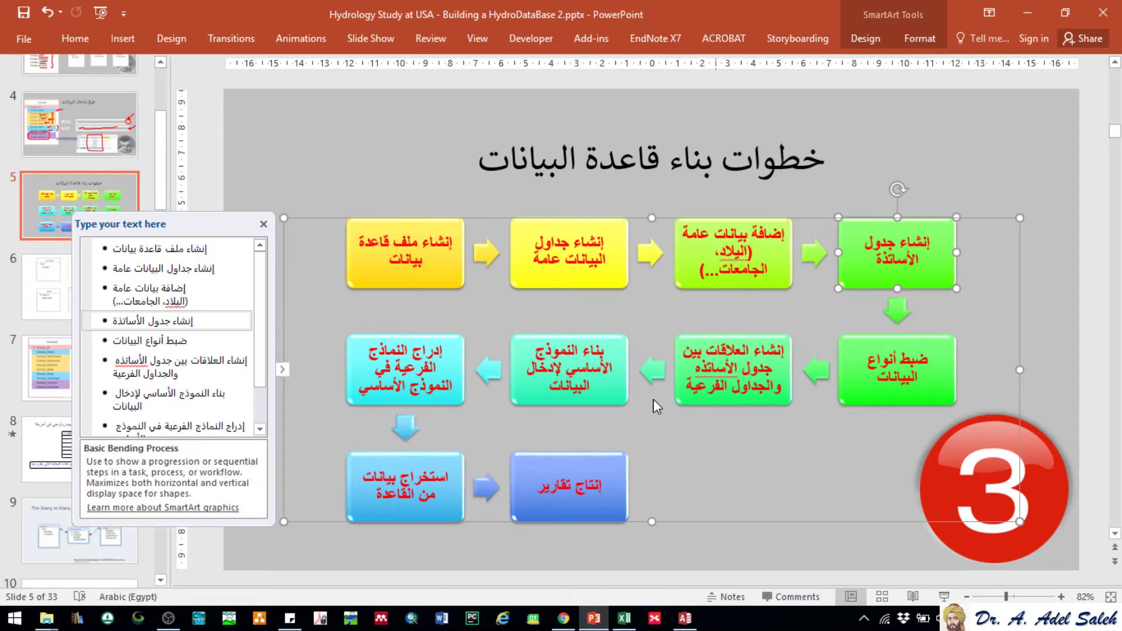
click(80, 368)
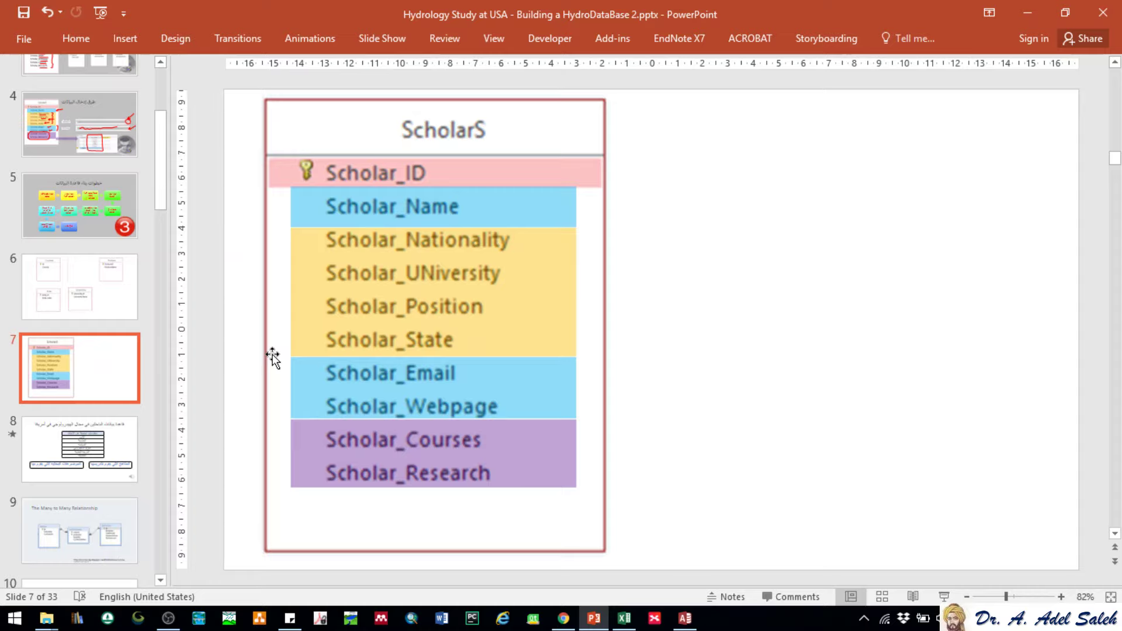
click(593, 621)
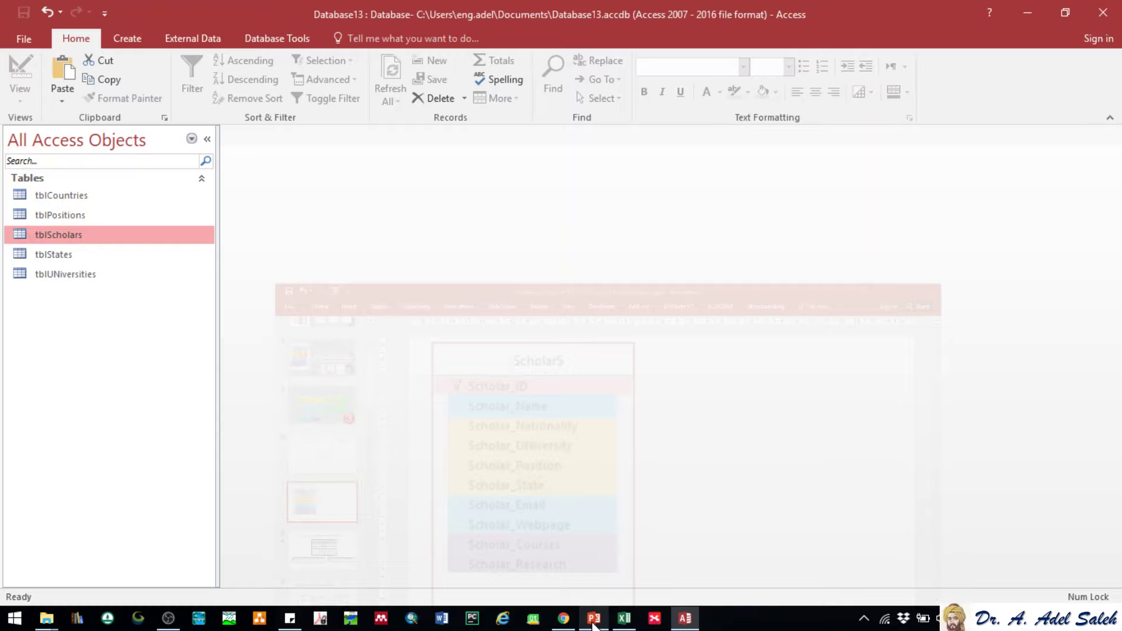
Open tblScholars in Design view and insert a Short Text field named Scholar_name directly above Scholar_Nationality
right_click(71, 236)
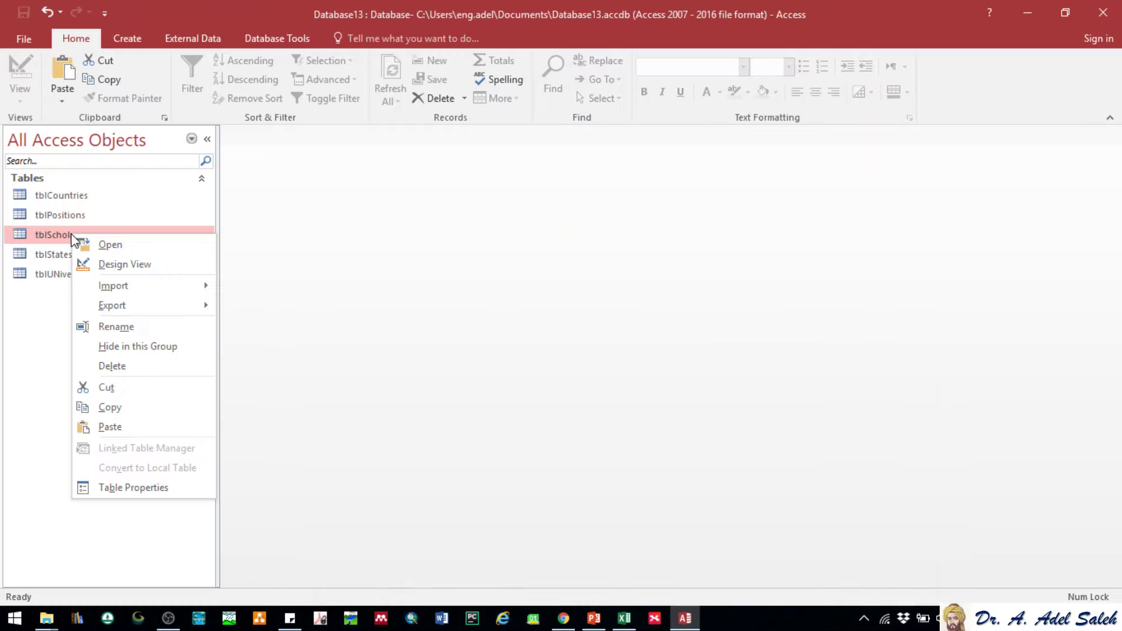
click(144, 271)
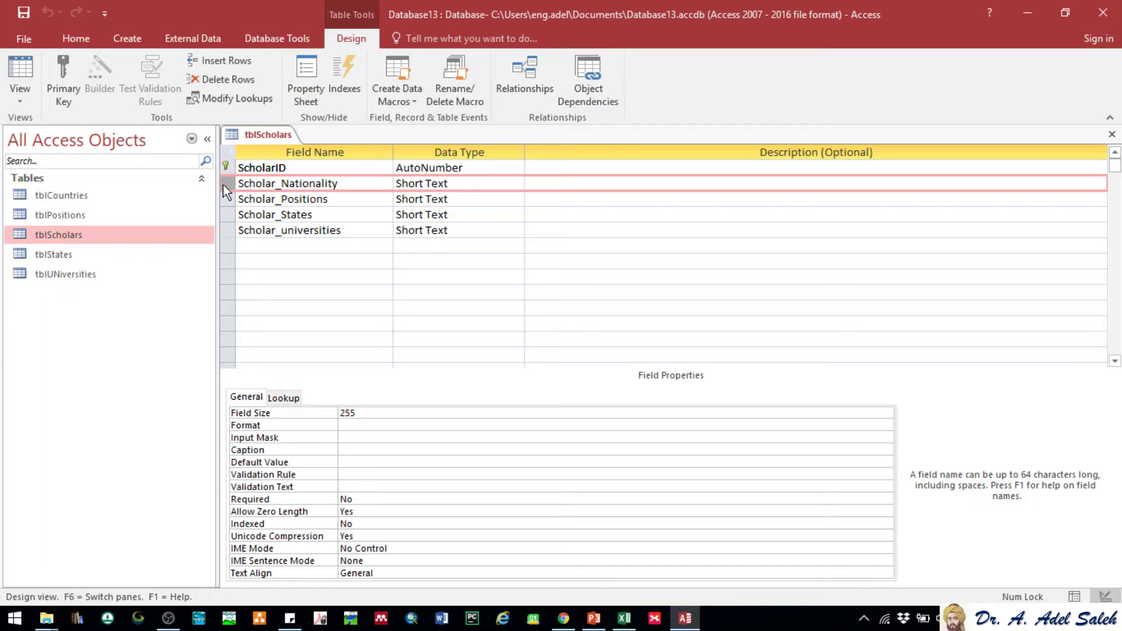
key(Insert)
click(345, 183)
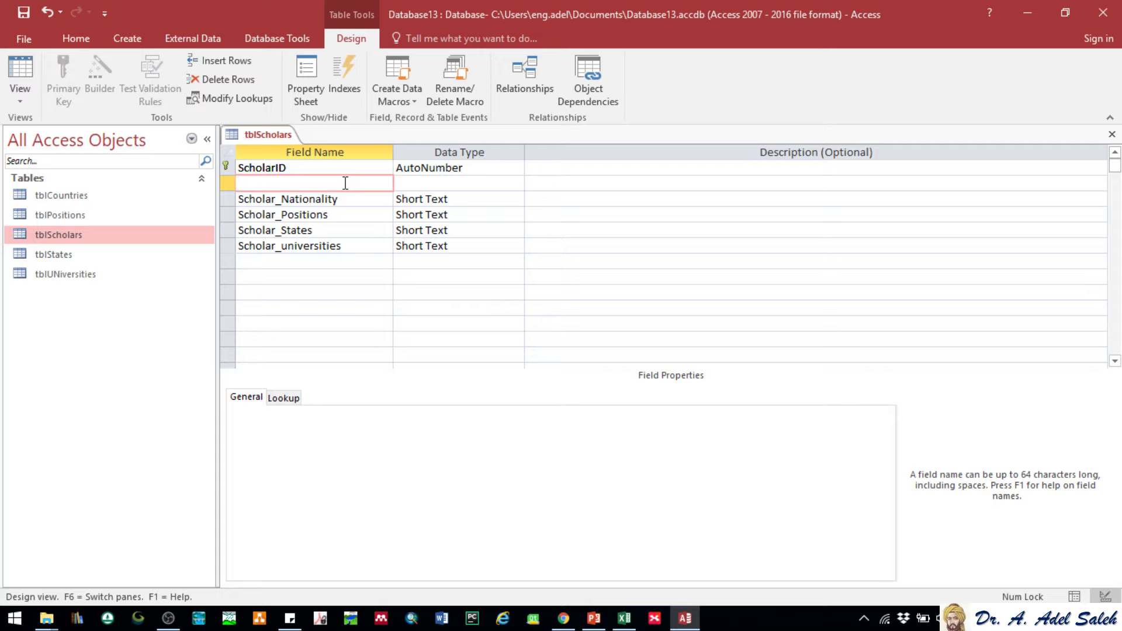
text(Scholar_name)
key(Tab)
Add a field named Scholar_Website below Scholar_universities and set its data type to Hyperlink
click(291, 264)
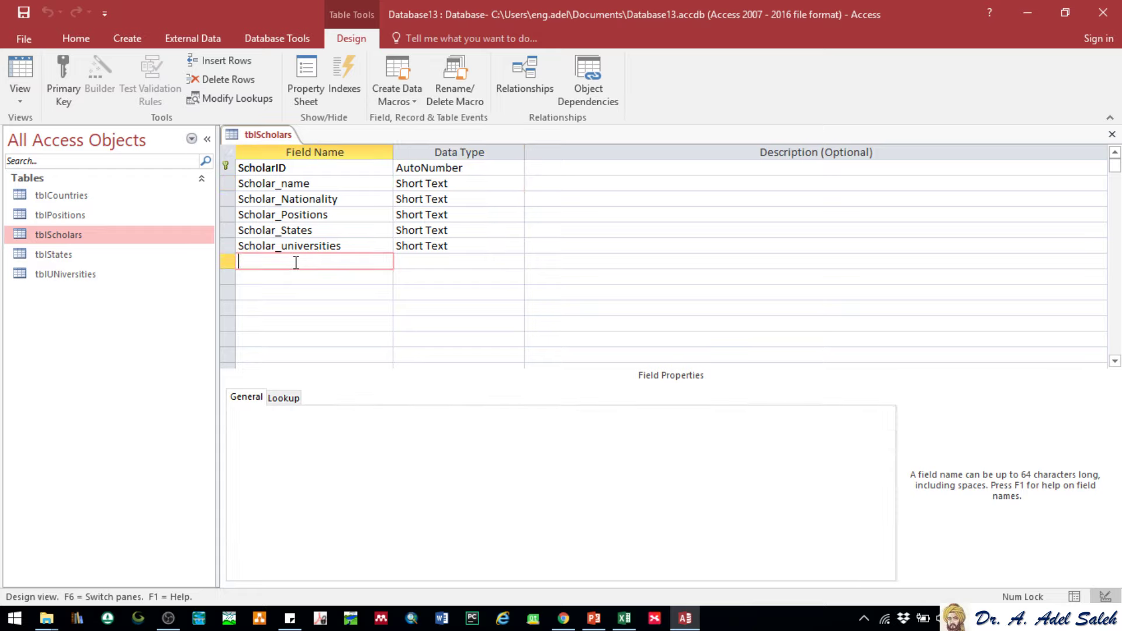
text(Scholar)
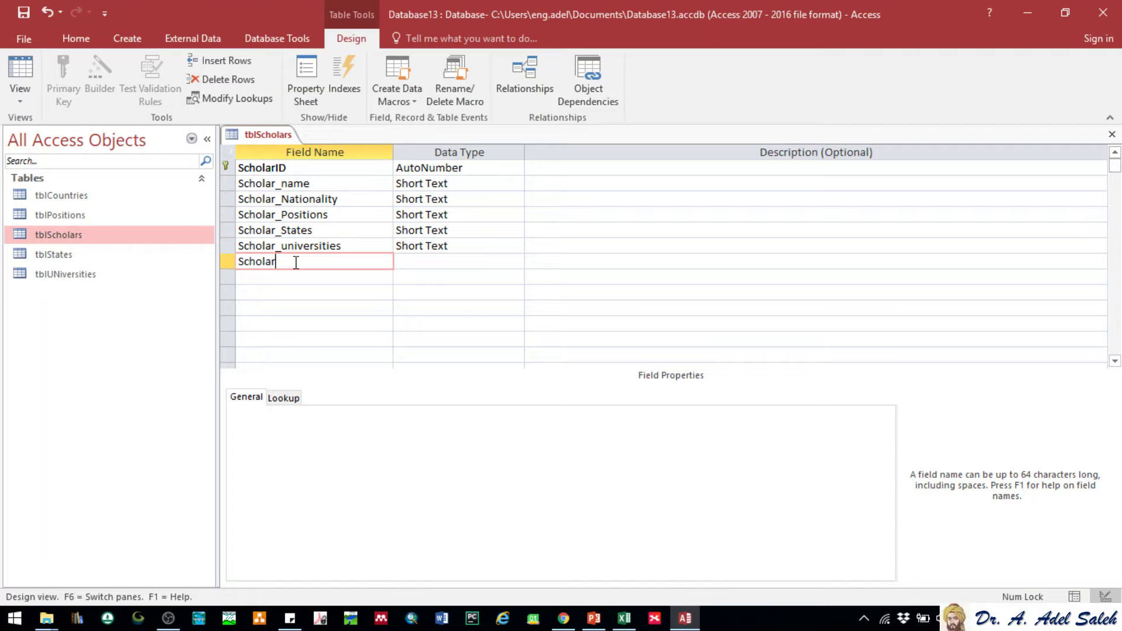
text(_Website)
click(431, 261)
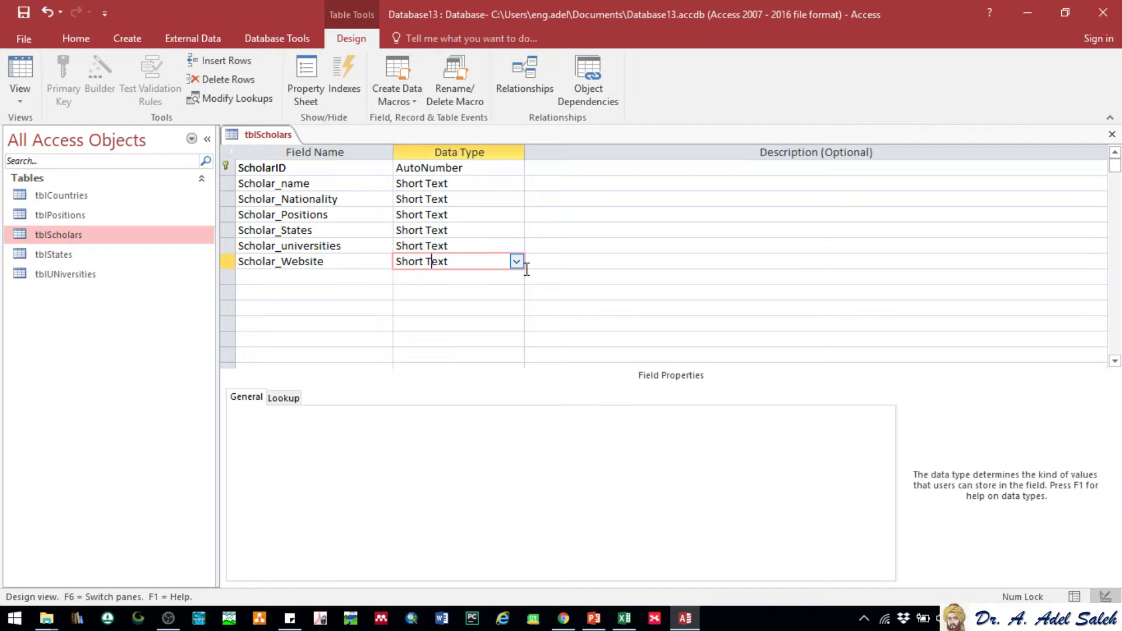
click(516, 261)
click(421, 363)
Add a field named Scholar_Email below Scholar_Website and view the table's columns in Datasheet view
click(314, 279)
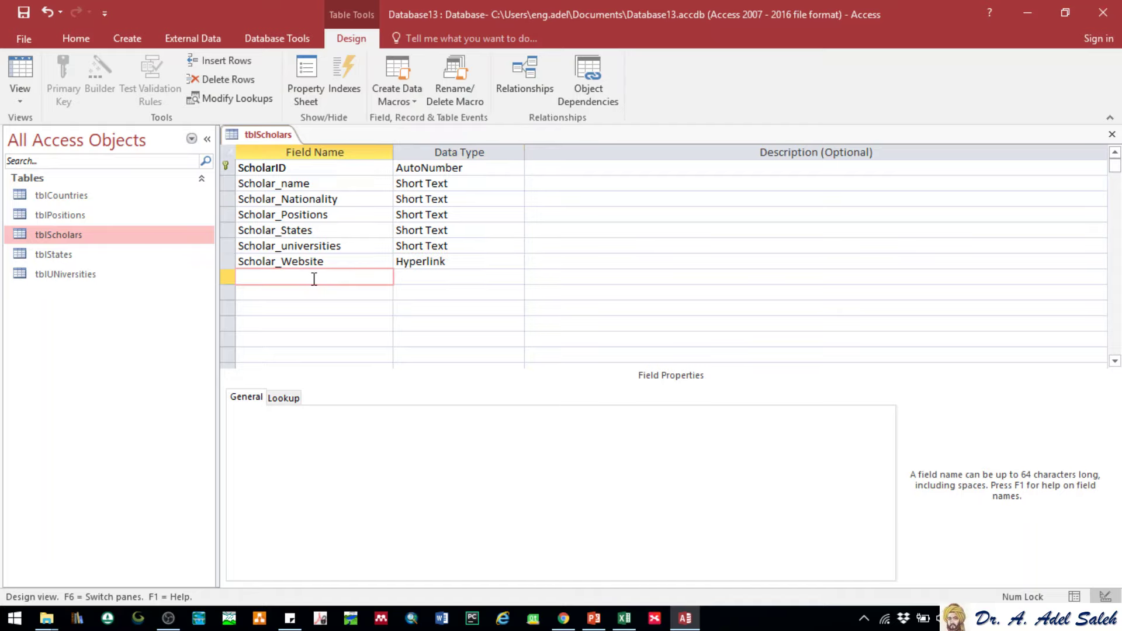
text(Scholar_Email)
click(459, 278)
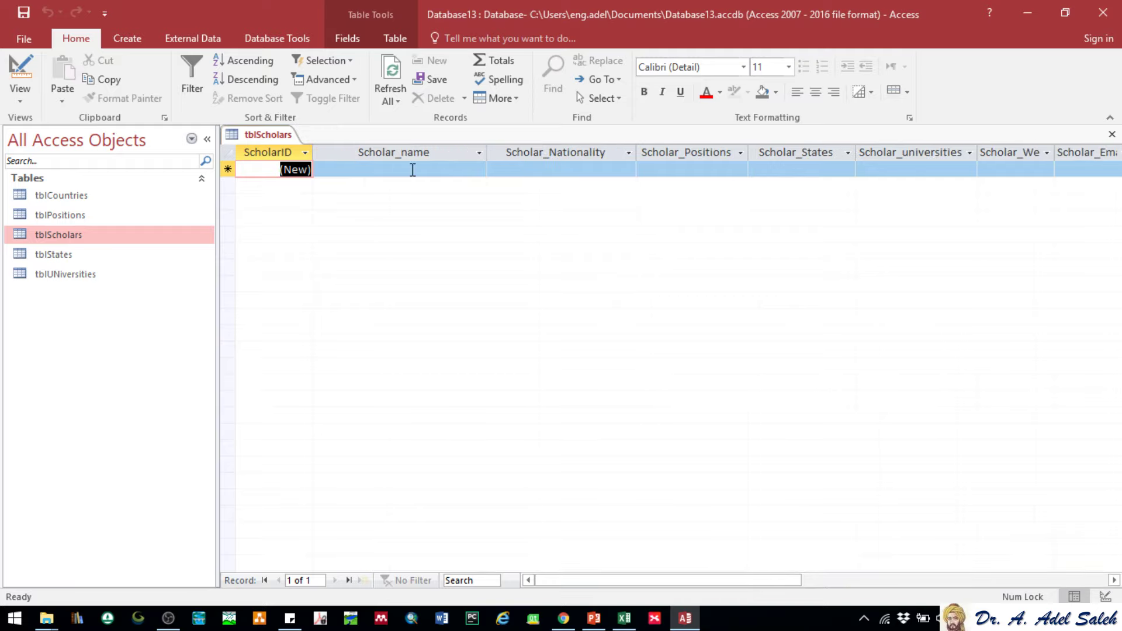
scroll(414, 169, right, 5)
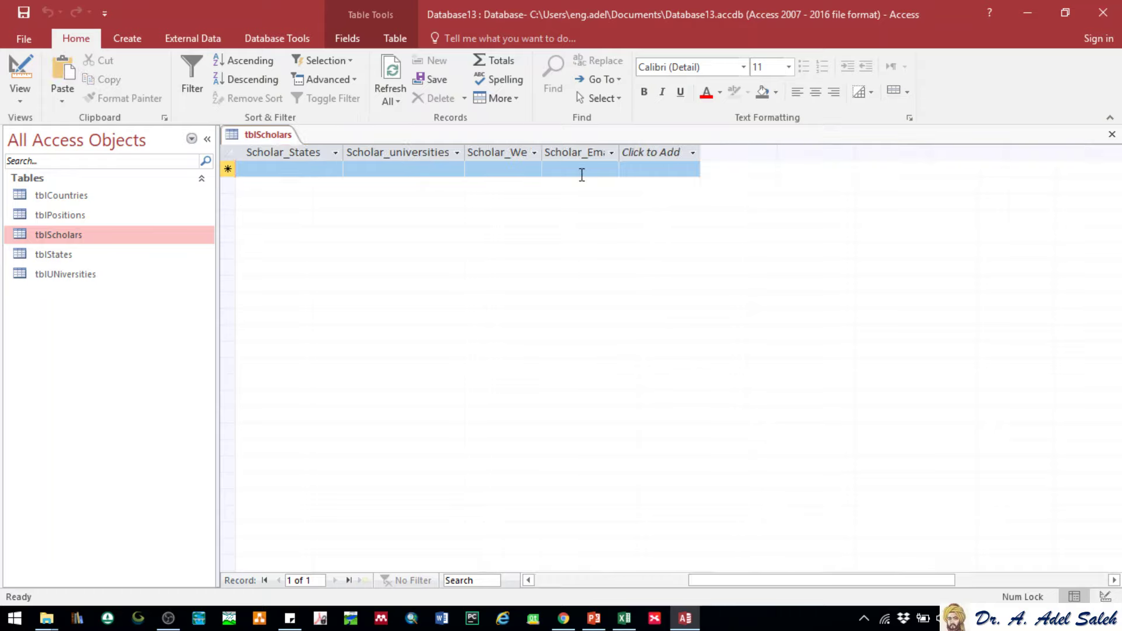